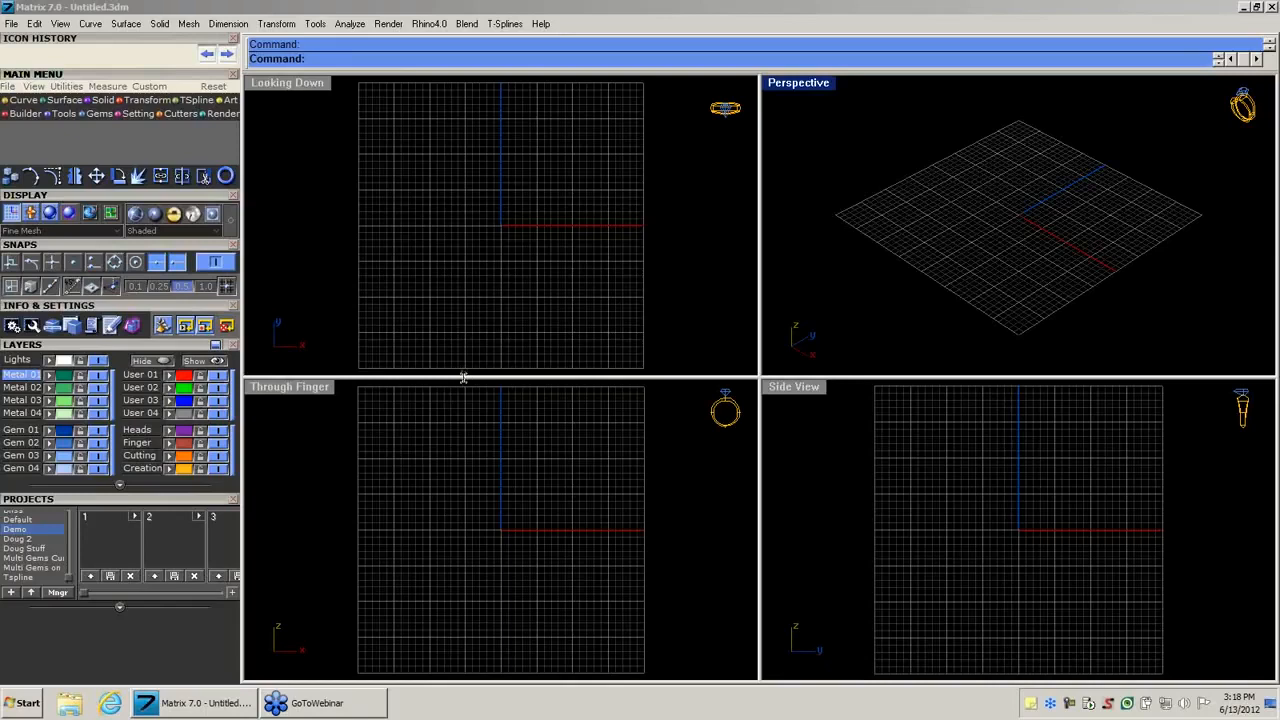
# Import the first saved project, a wide ring band set with round and marquise gems, from the personal "Stuff" project category.
pyautogui.click(28, 541)
pyautogui.click(30, 549)
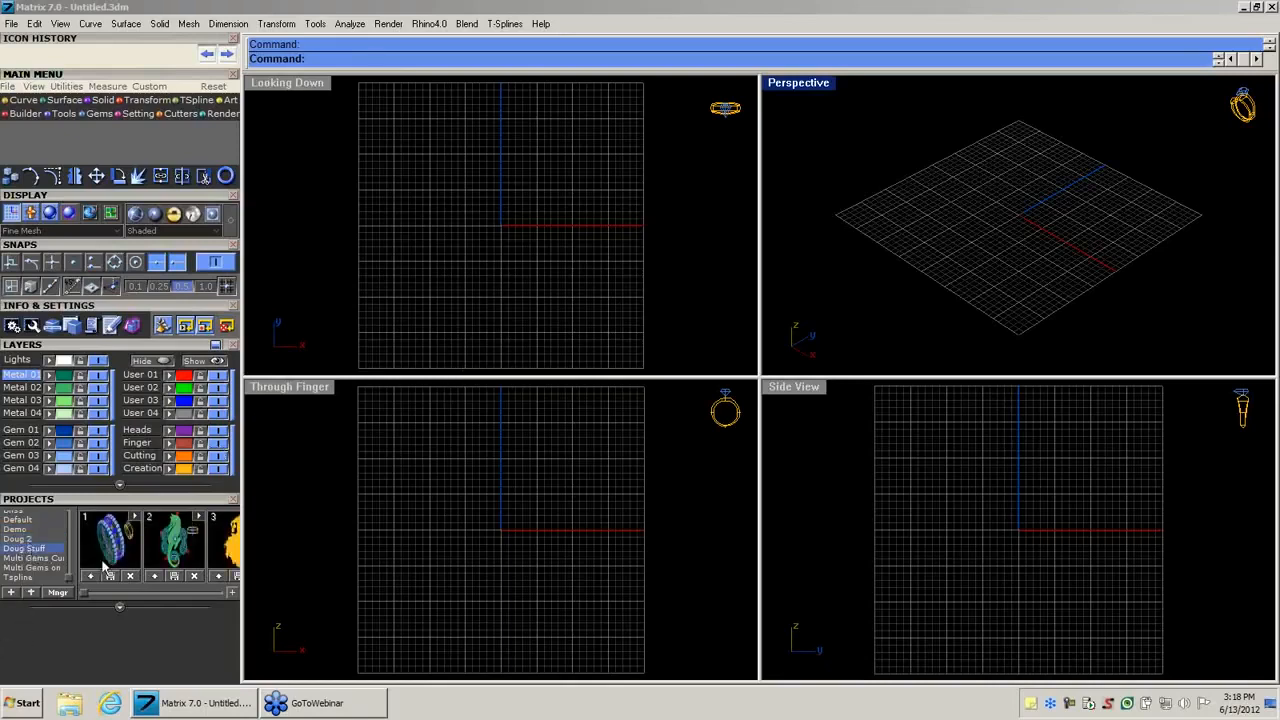
pyautogui.click(112, 540)
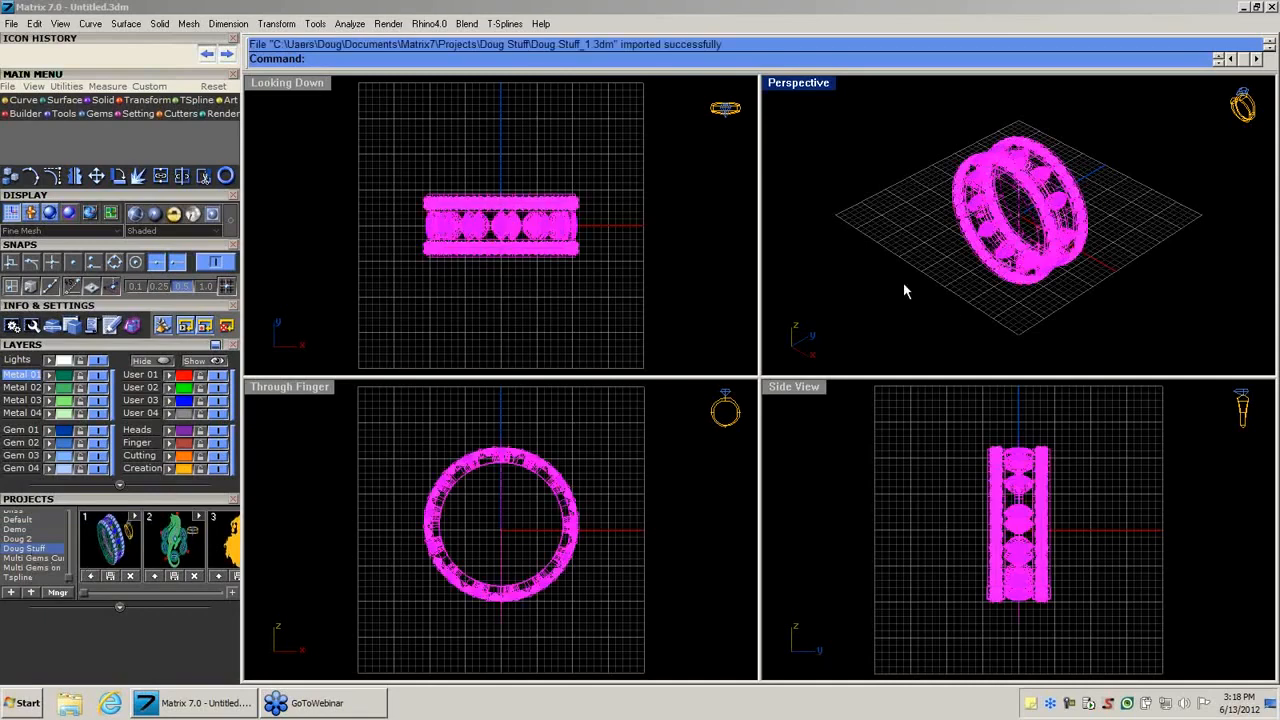
pyautogui.click(923, 242)
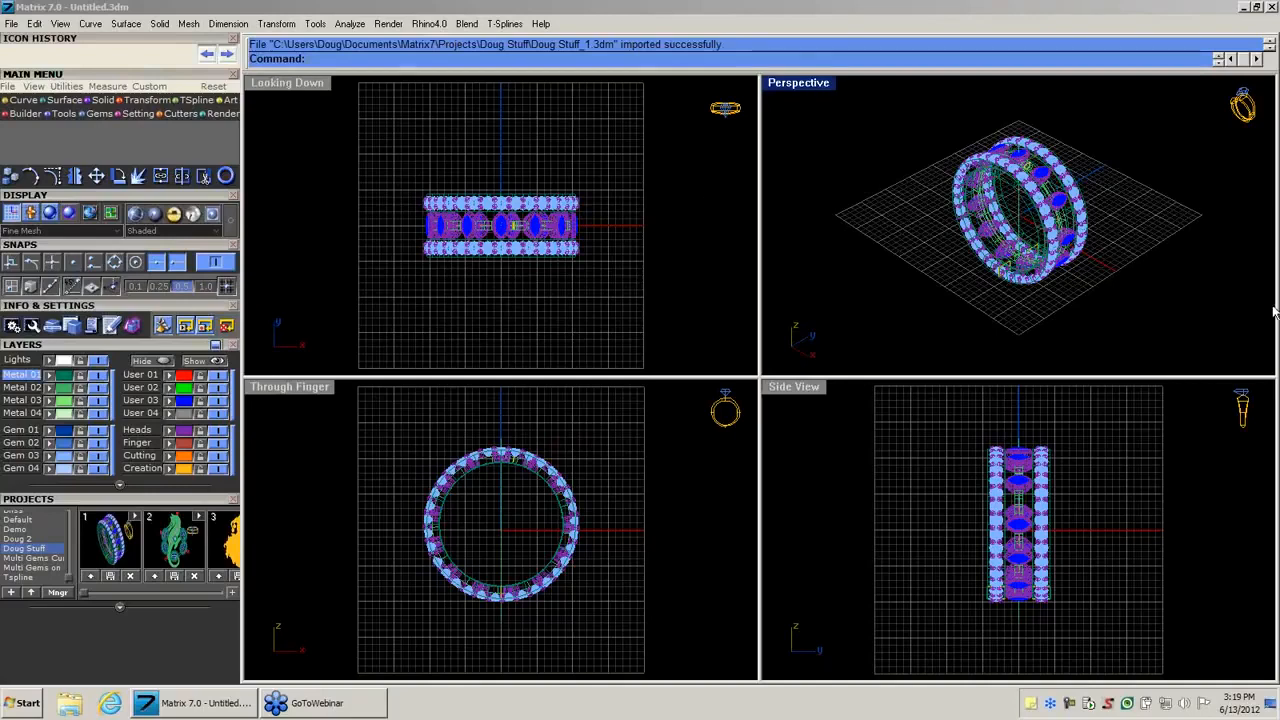
# Maximize the Perspective view and show the ring in Shaded display mode.
pyautogui.doubleClick(797, 84)
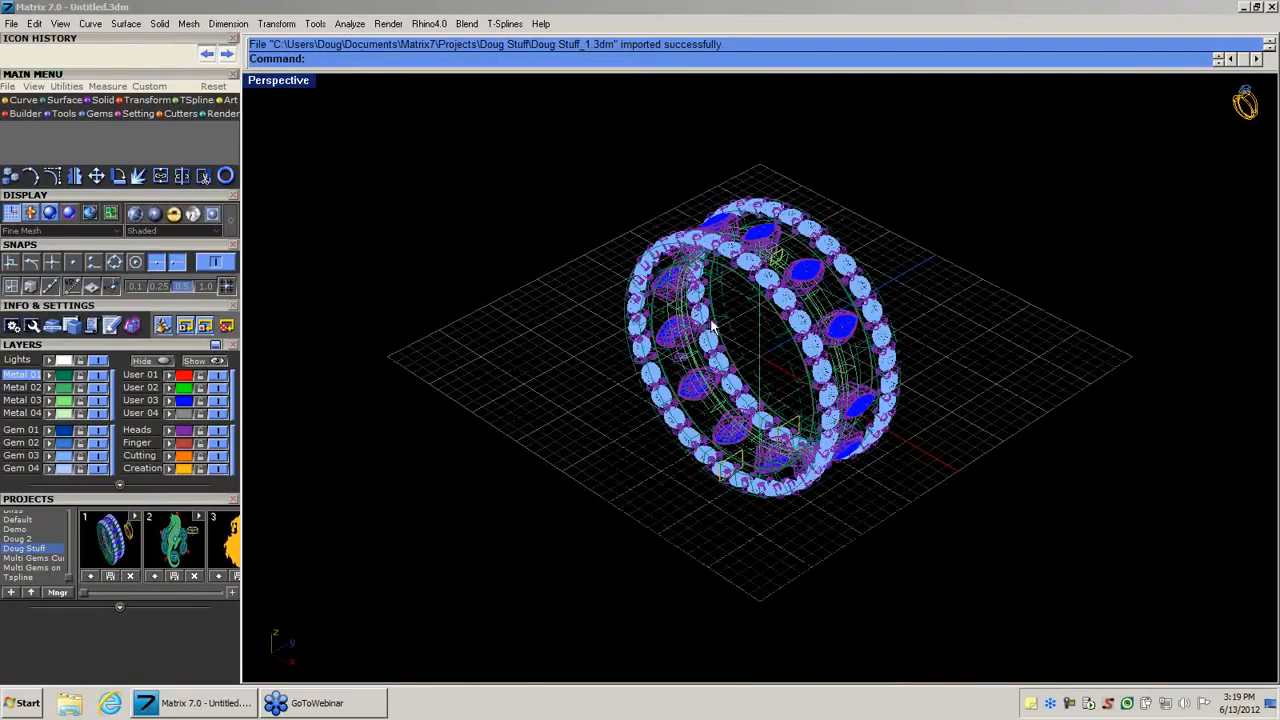
pyautogui.scroll(2, 720, 345)
pyautogui.moveTo(718, 346); pyautogui.dragTo(786, 312, button='right')
pyautogui.scroll(6, 793, 298)
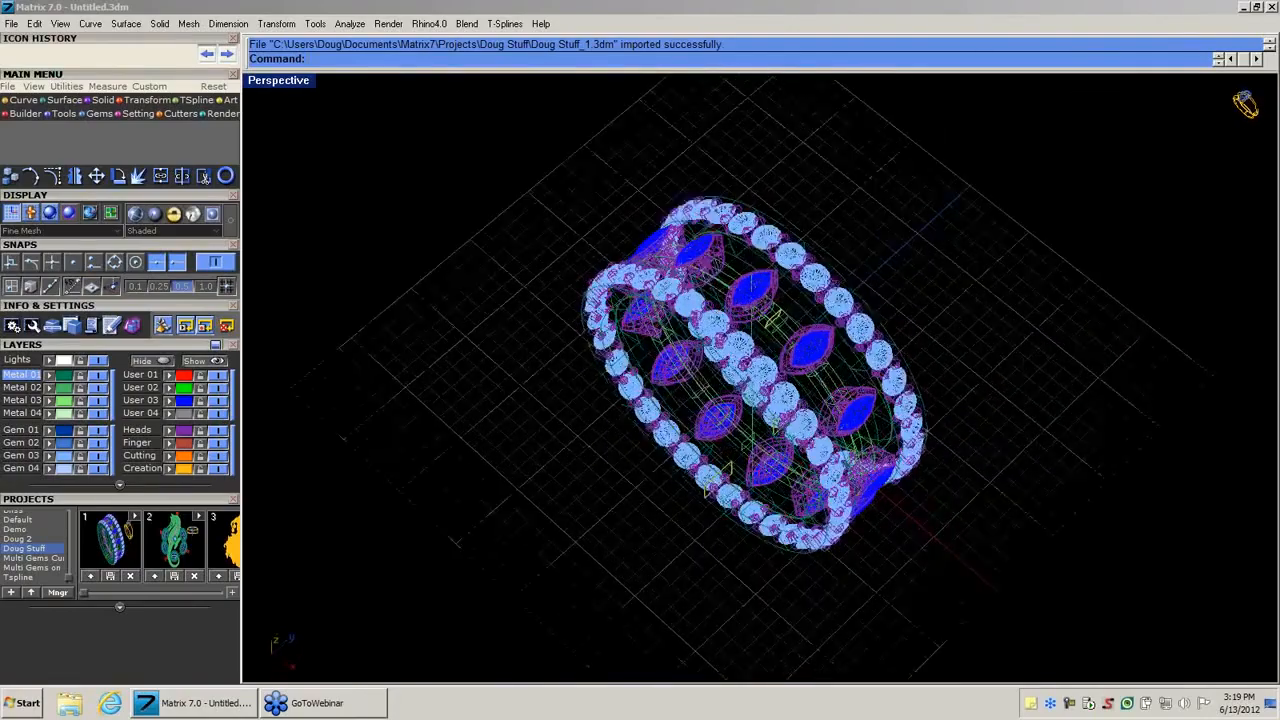
pyautogui.scroll(-5, 792, 291)
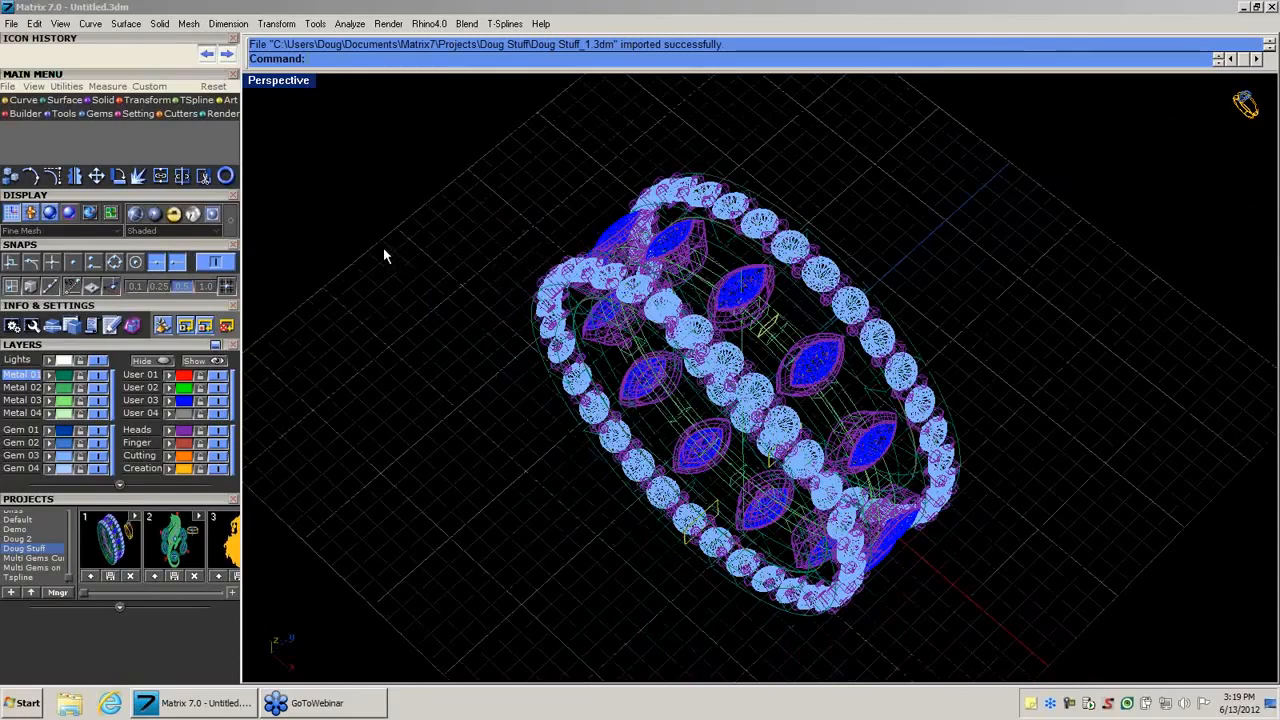
pyautogui.click(138, 215)
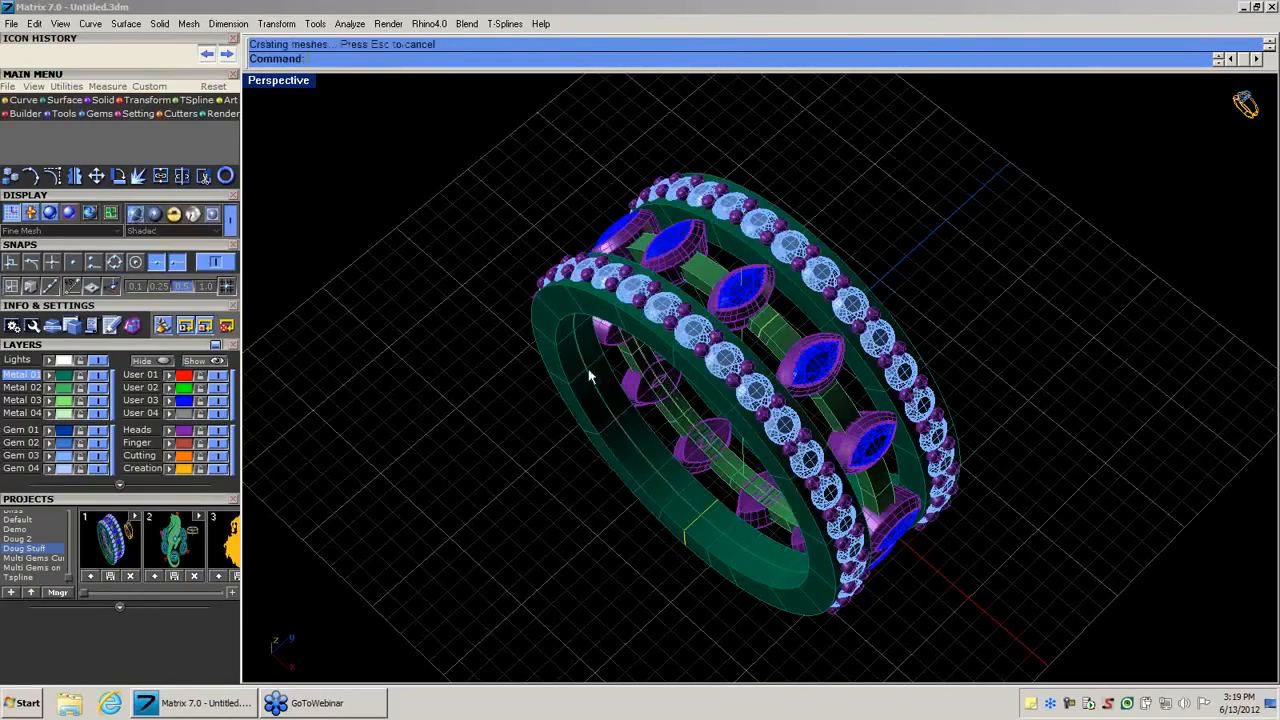
pyautogui.moveTo(645, 288); pyautogui.dragTo(549, 254, button='right')
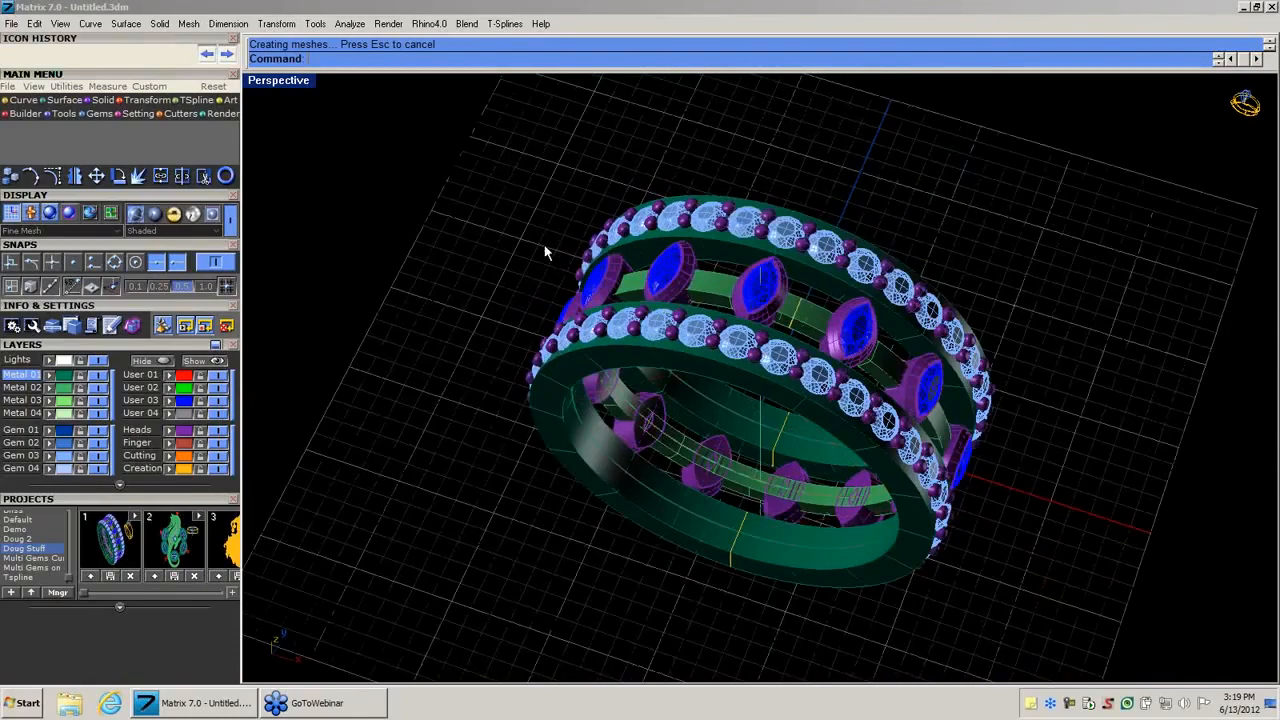
# Preview the ring in Rendered and Plastic display modes, inspect the list of other display modes, and return to Shaded.
pyautogui.click(174, 214)
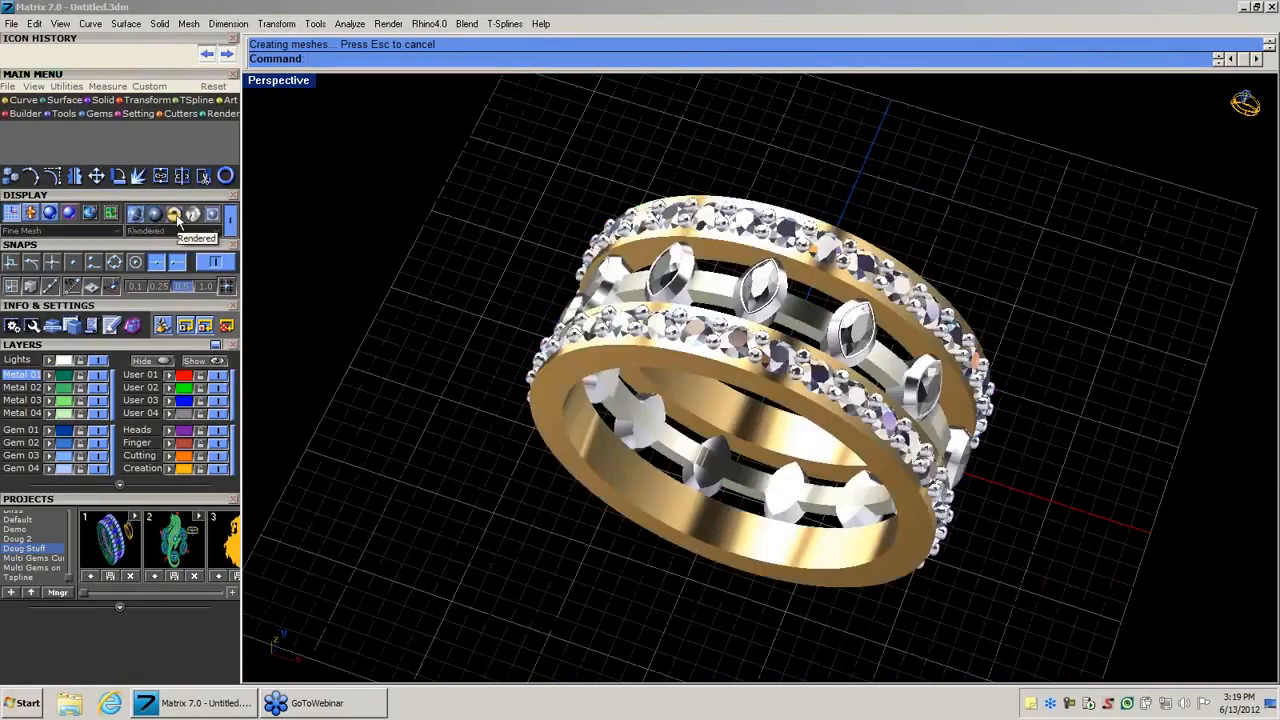
pyautogui.click(136, 215)
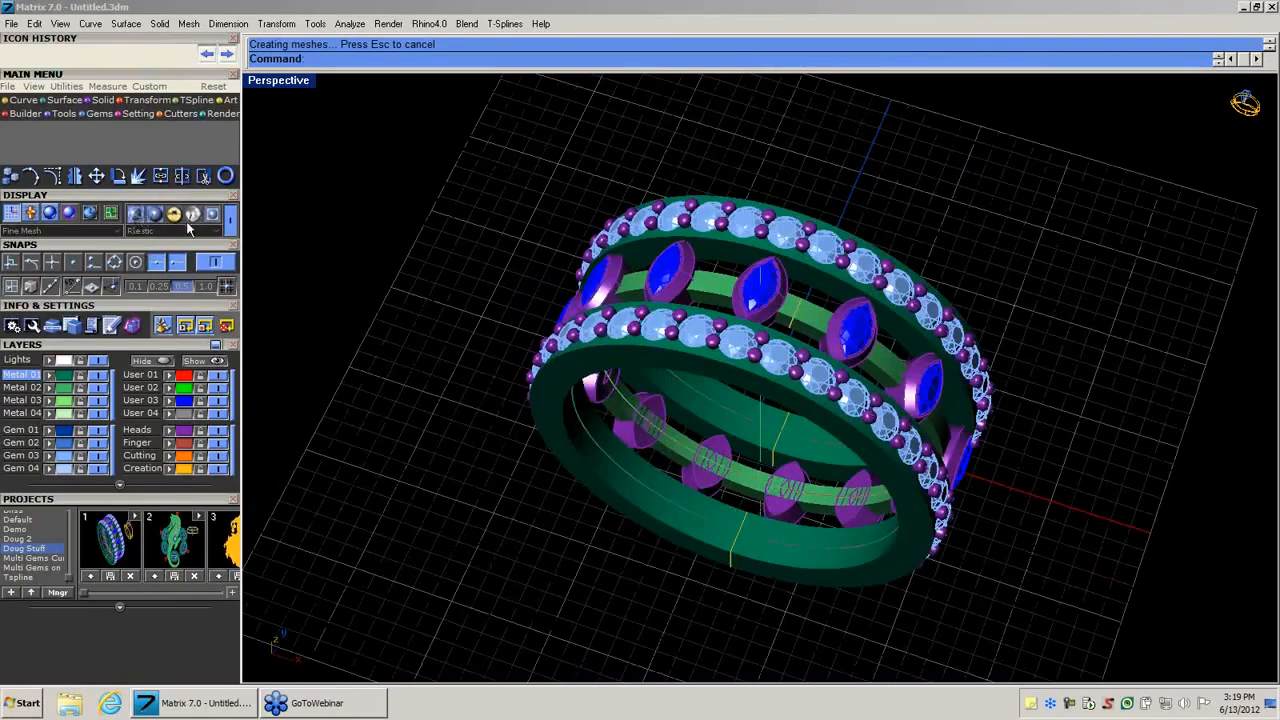
pyautogui.click(230, 218)
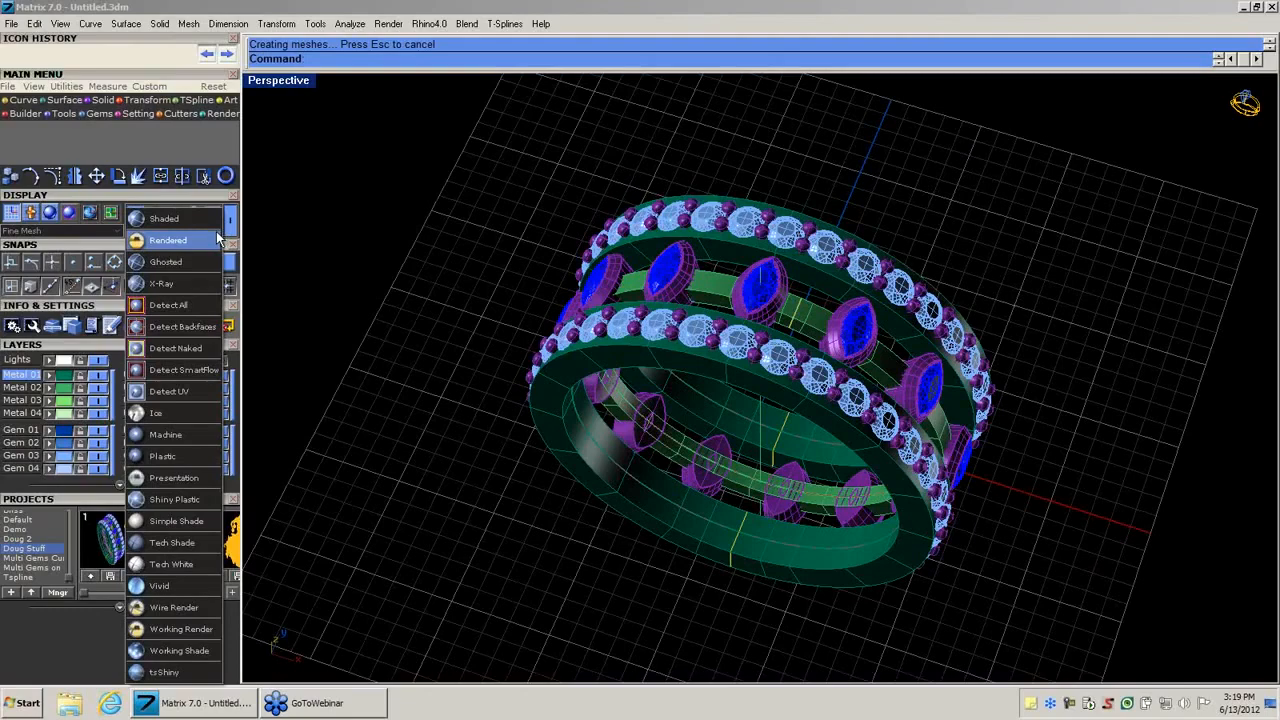
pyautogui.click(208, 225)
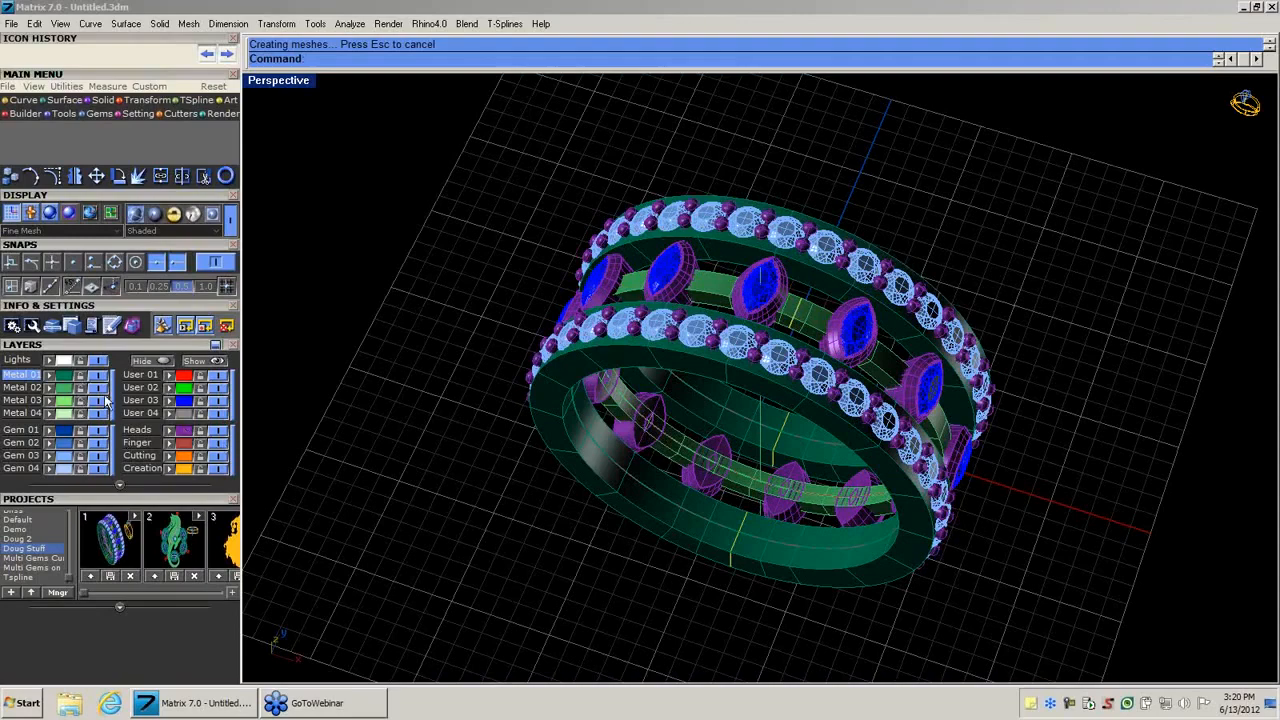
# Hide the User 03, Gem 03, Metal 02 and Metal 01 layers, and make Metal 03 the current layer.
pyautogui.click(217, 400)
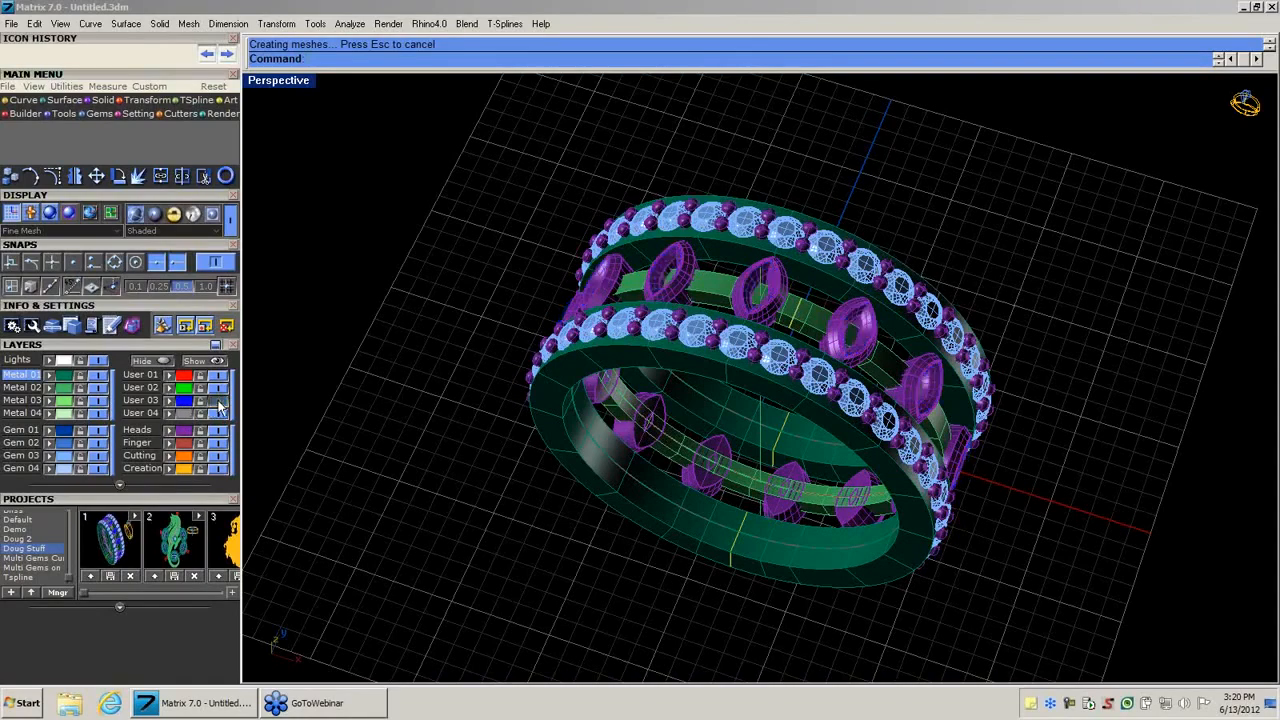
pyautogui.click(101, 456)
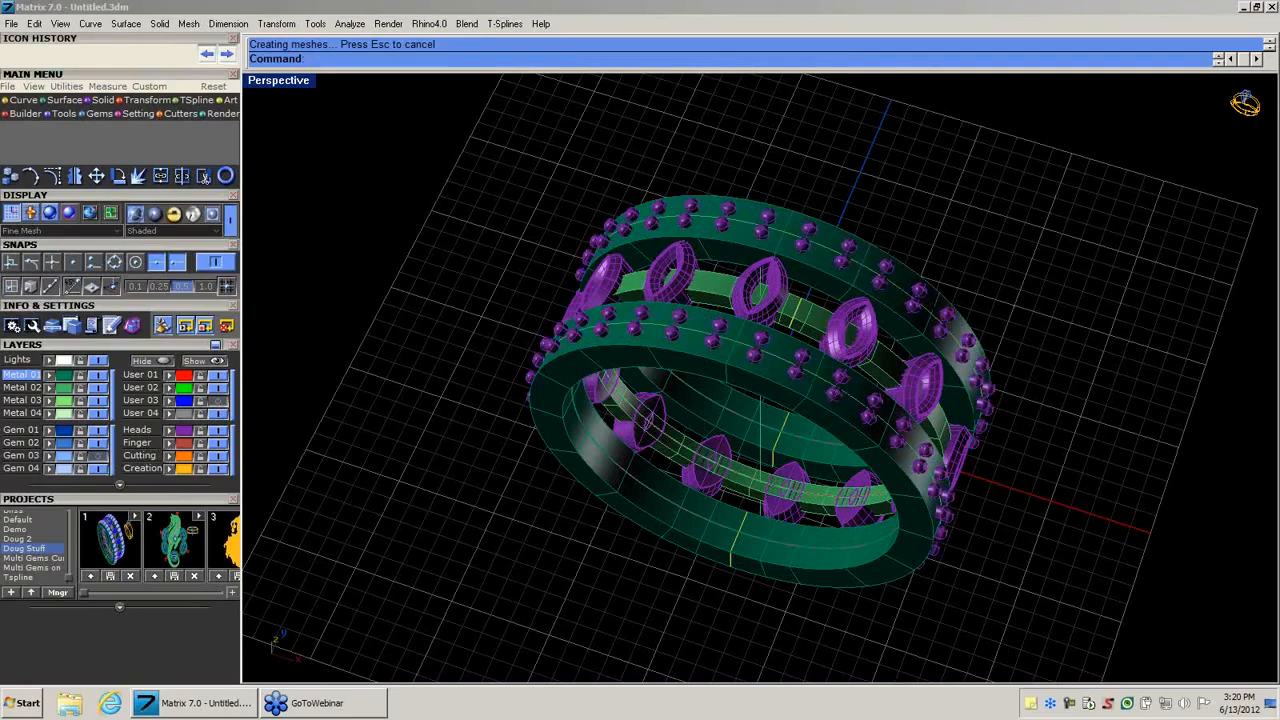
pyautogui.click(97, 397)
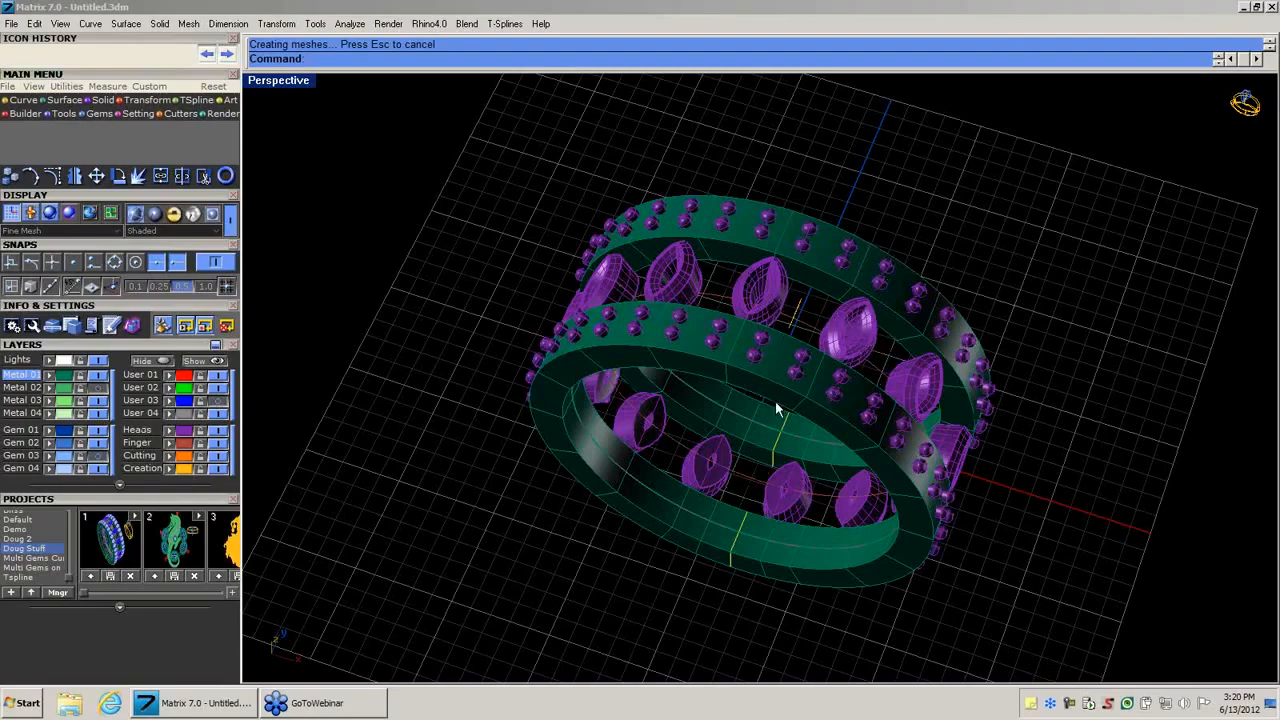
pyautogui.click(36, 400)
pyautogui.click(97, 375)
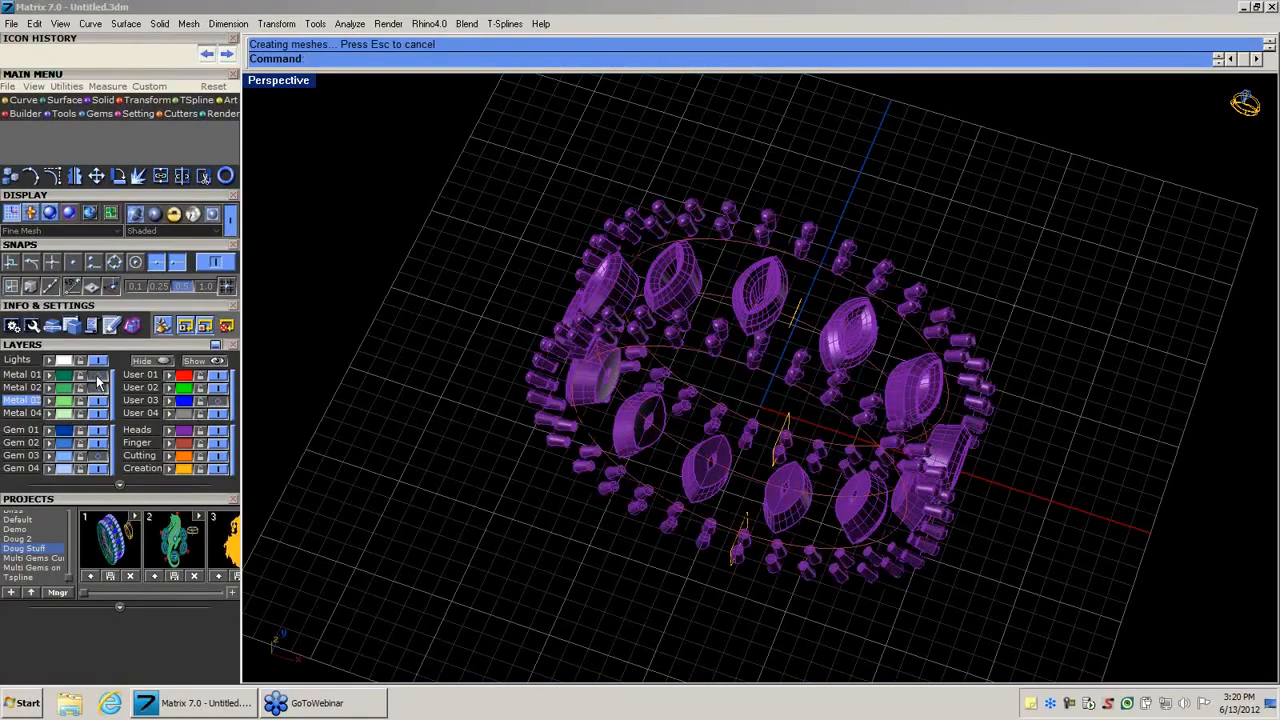
# Show the Metal 01, Metal 02, Gem 03 and User 03 layers again.
pyautogui.click(98, 377)
pyautogui.click(97, 456)
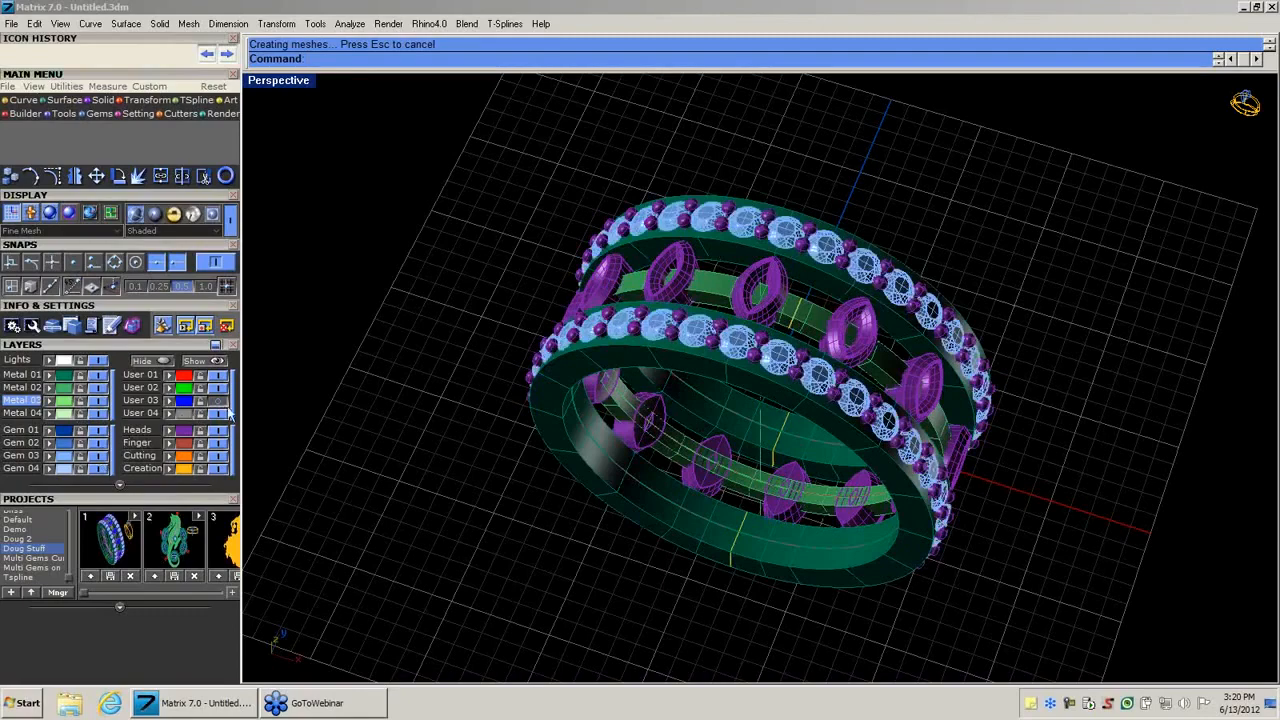
pyautogui.click(221, 400)
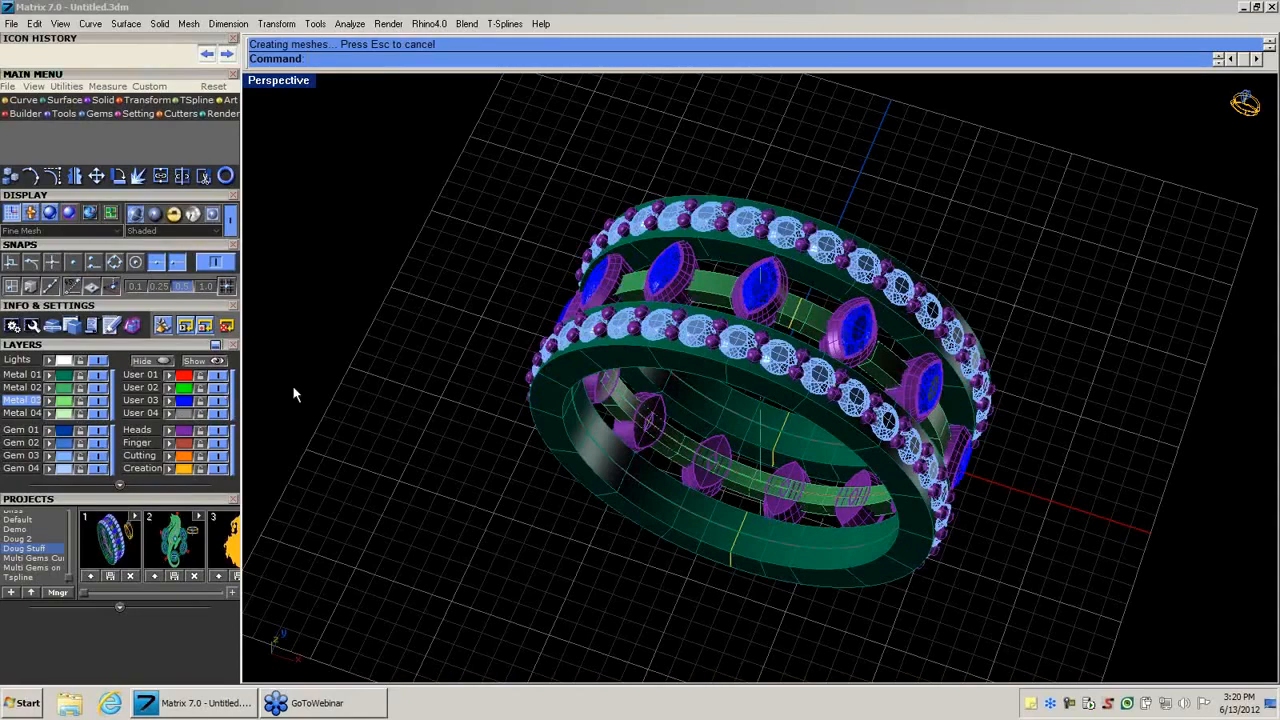
# Move the ring's front outer band to the User 01 layer.
pyautogui.click(706, 363)
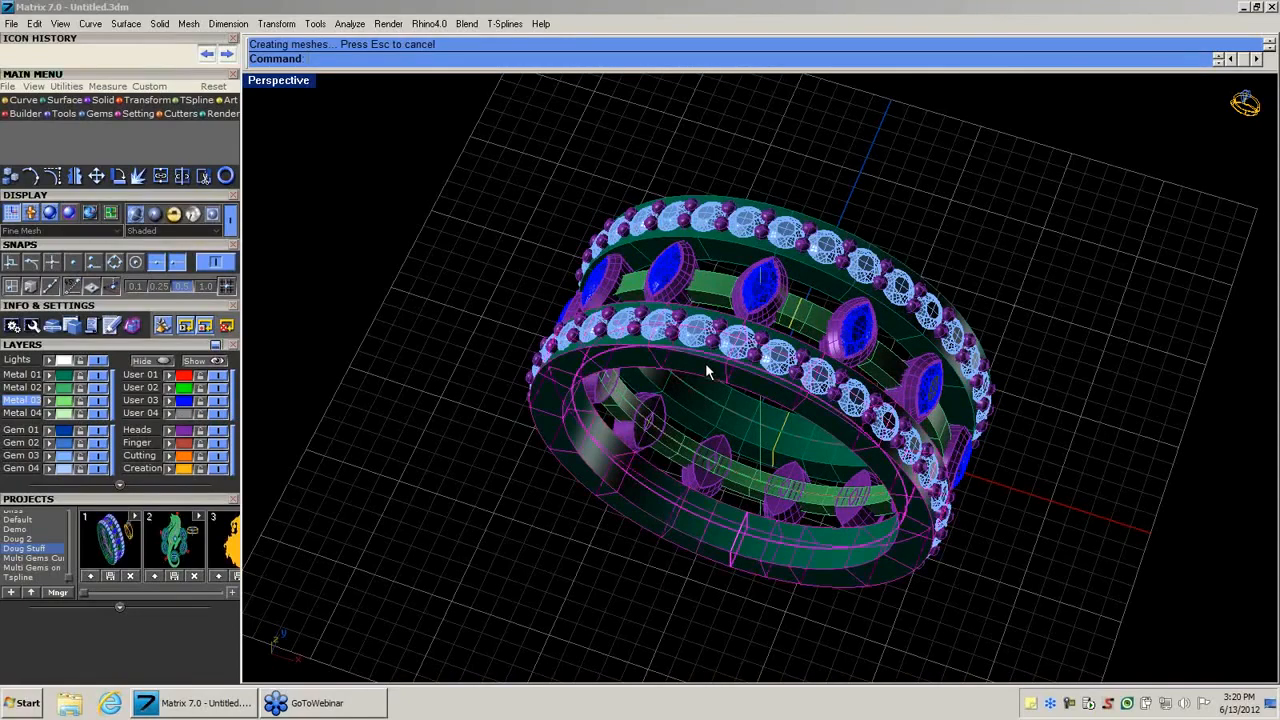
pyautogui.click(197, 379)
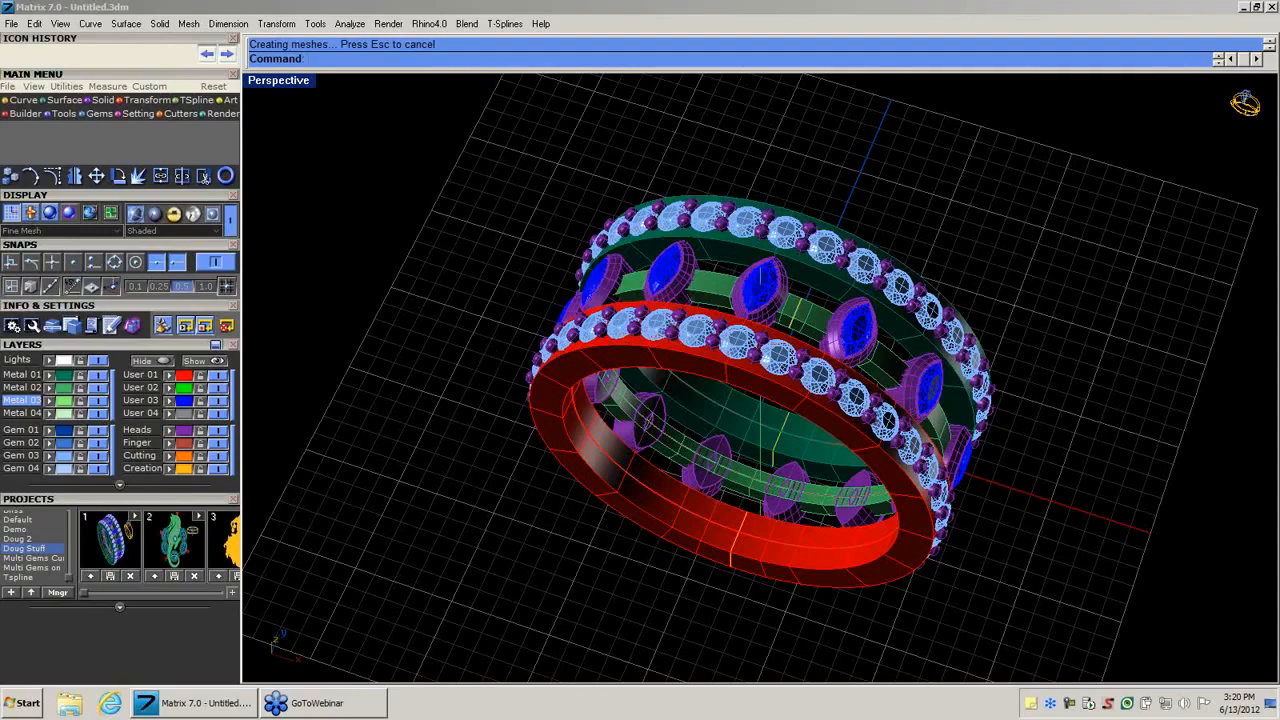
# Select all the gems on the Gem 03 layer and clear the selection.
pyautogui.click(68, 458)
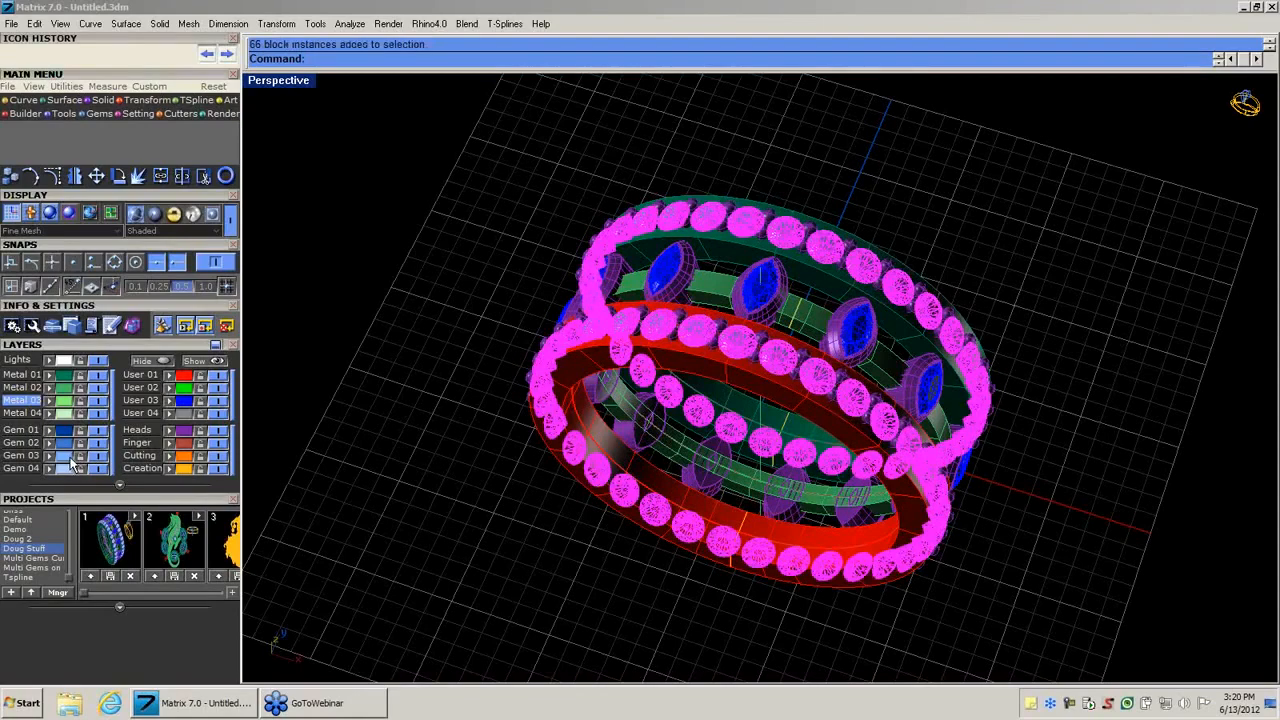
pyautogui.click(505, 460)
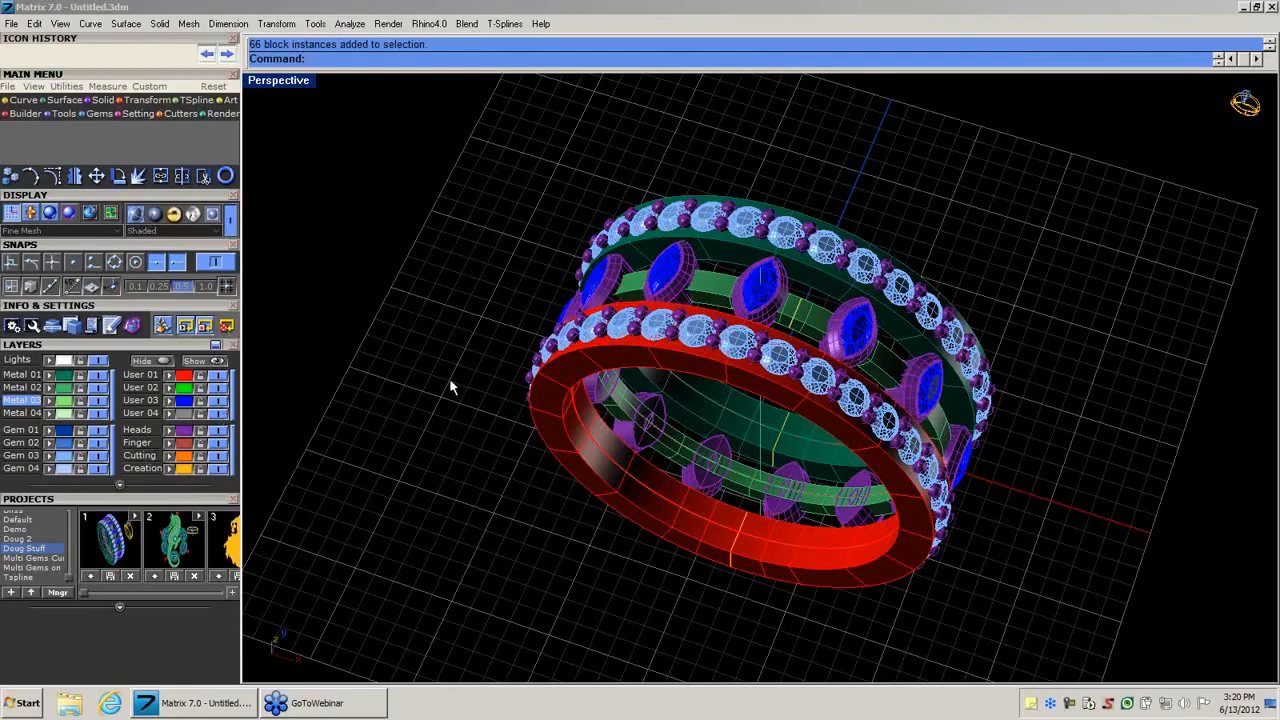
pyautogui.click(64, 459)
pyautogui.press('Escape')
pyautogui.click(692, 343)
pyautogui.click(407, 315)
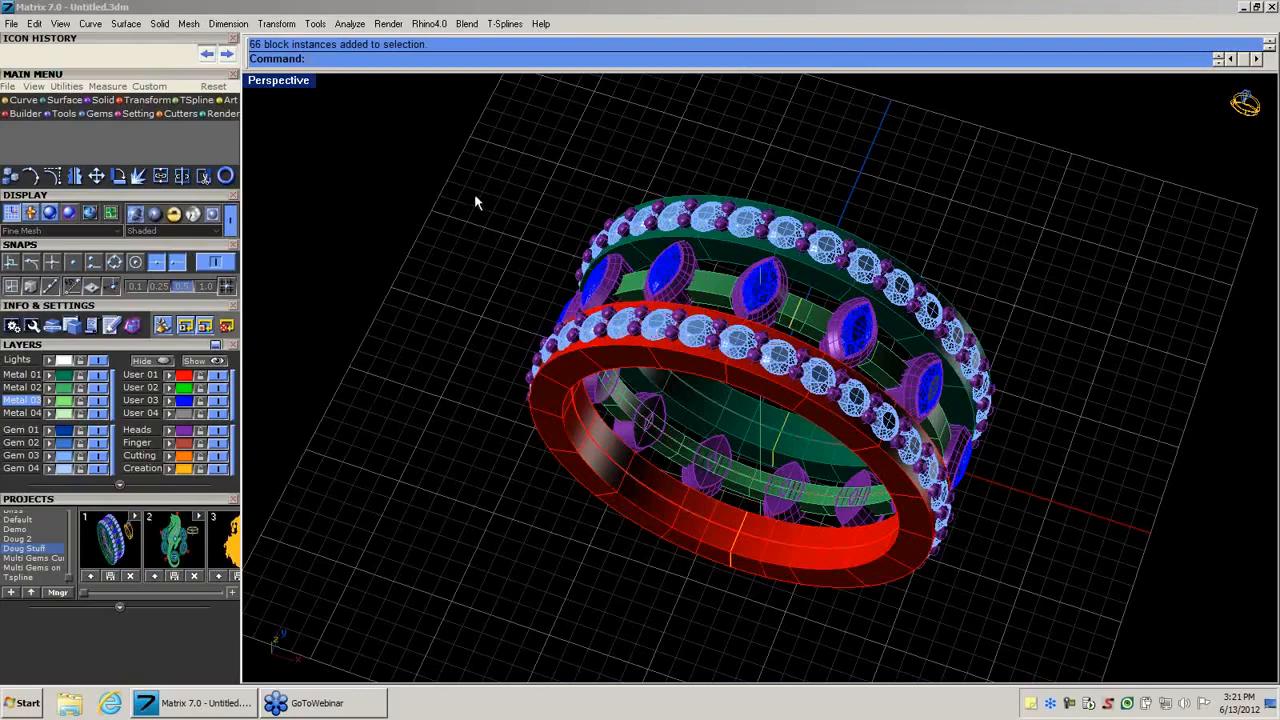
# Expand the saved projects and examine the contents of the different project categories, including Multi Gems, Default and Bliss, ending on Demo.
pyautogui.click(231, 593)
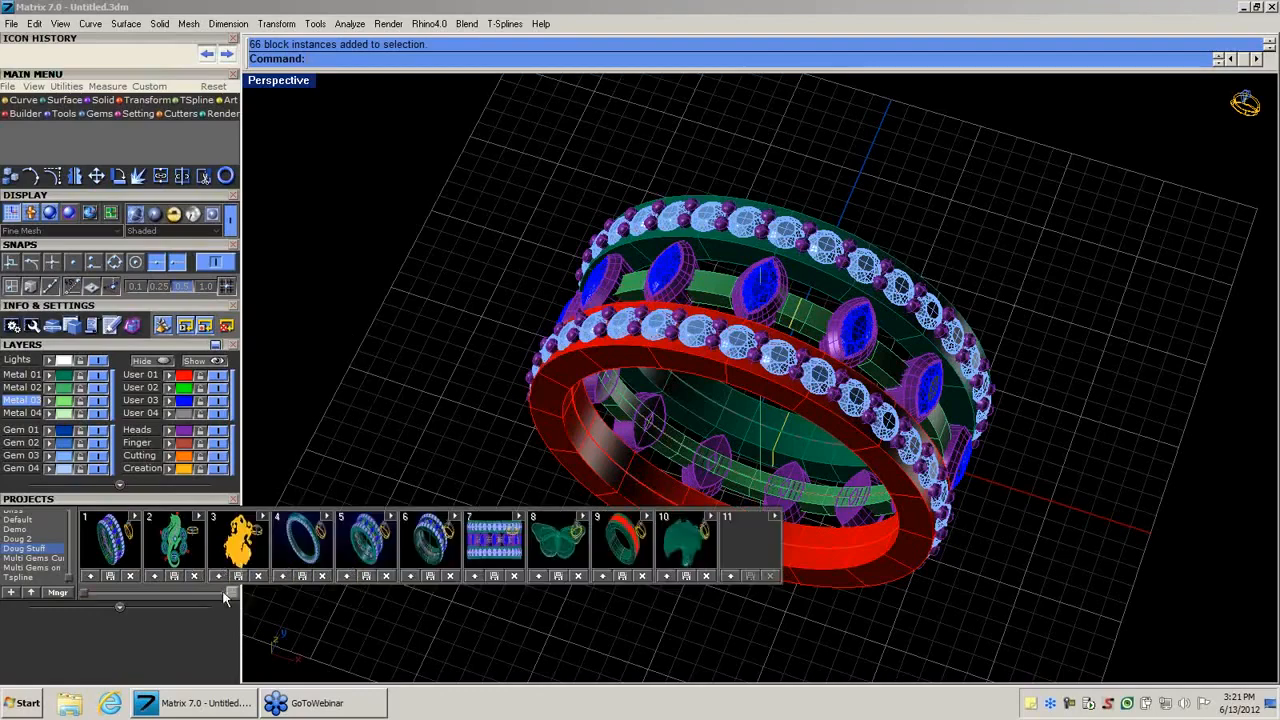
pyautogui.click(55, 558)
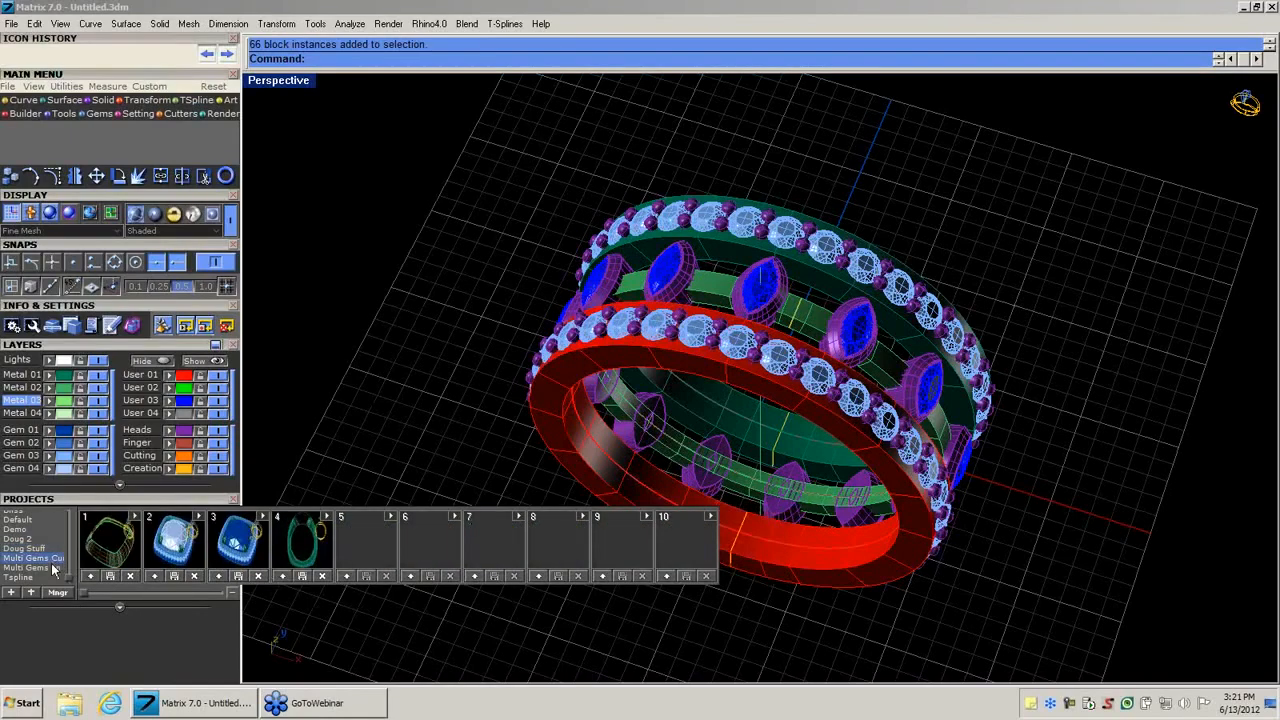
pyautogui.click(55, 567)
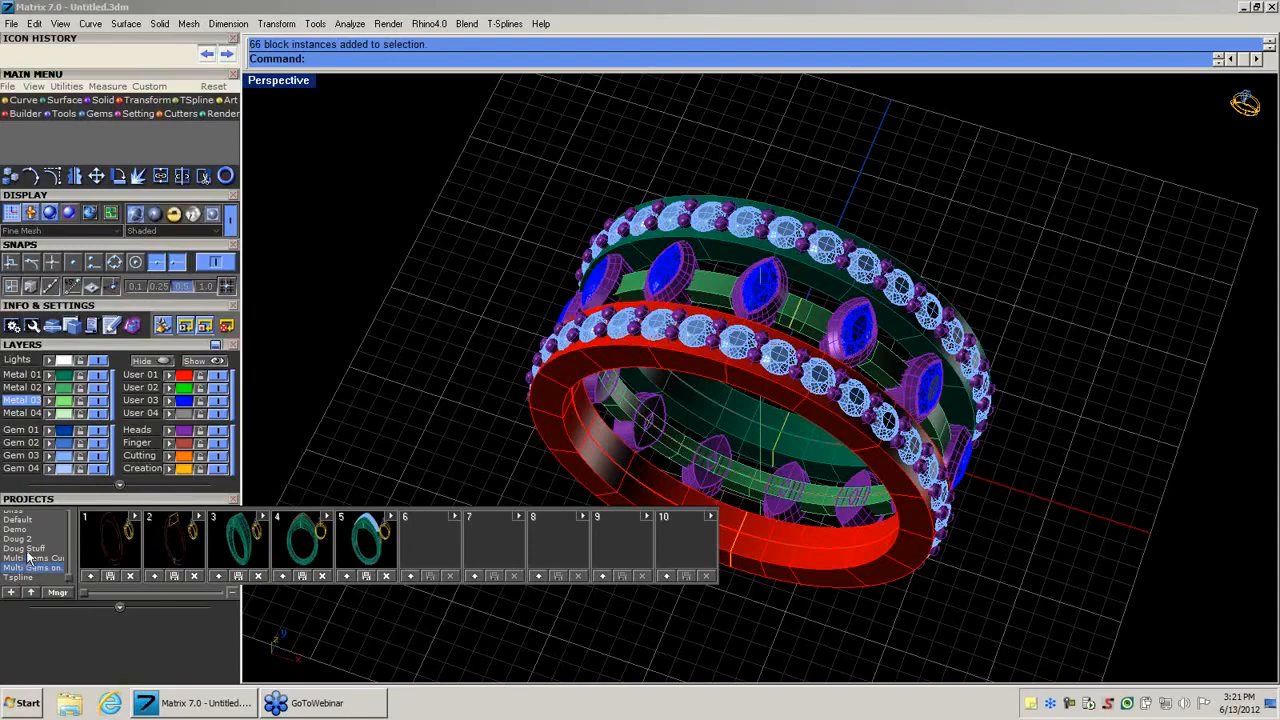
pyautogui.click(29, 549)
pyautogui.click(22, 540)
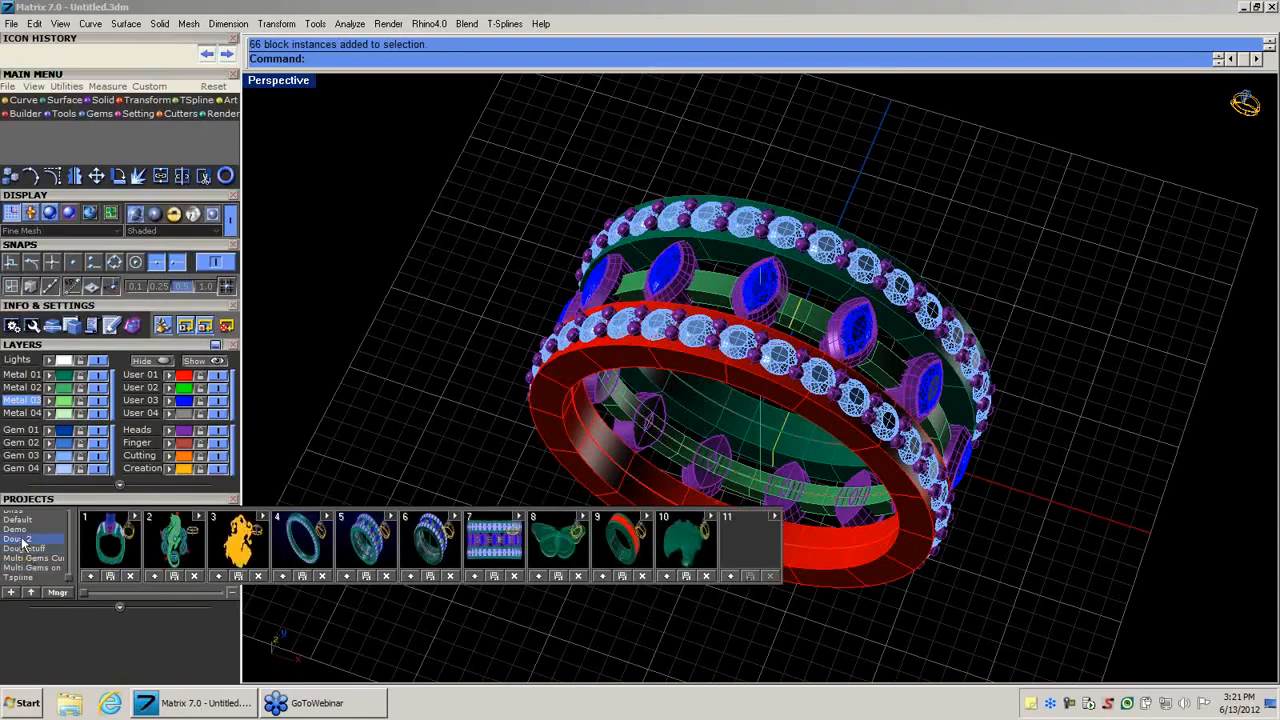
pyautogui.click(20, 530)
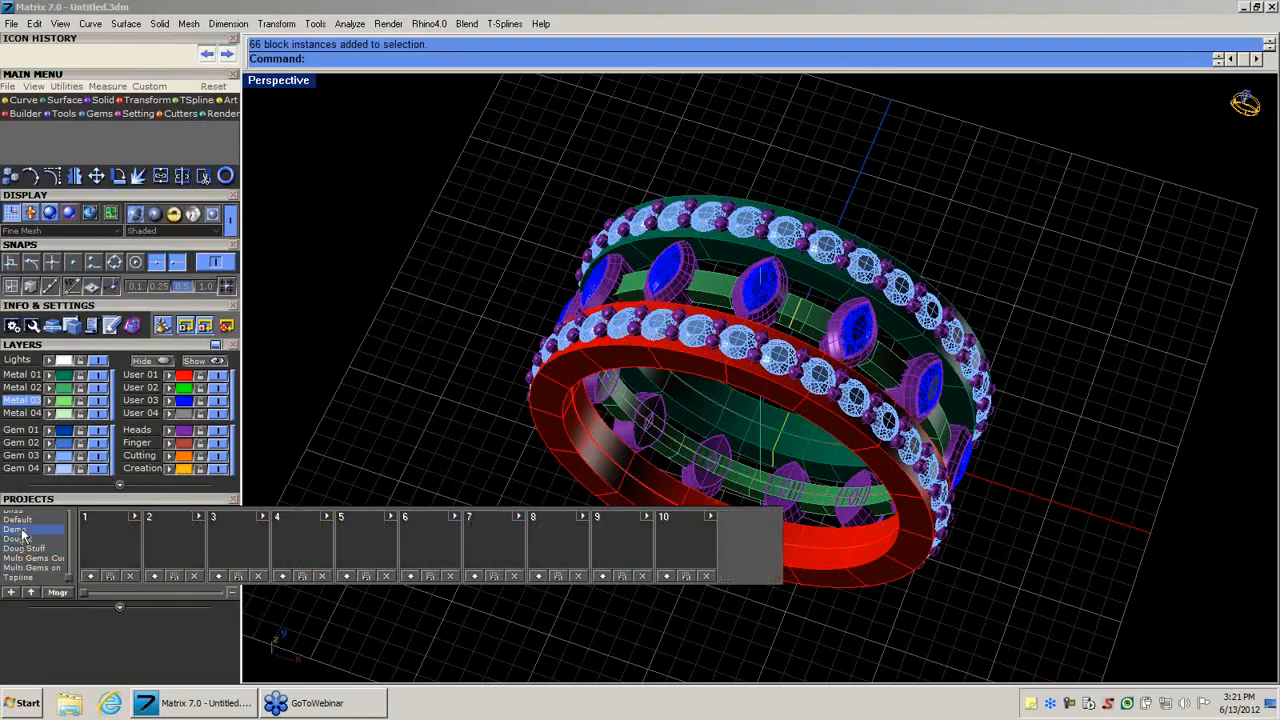
pyautogui.click(20, 520)
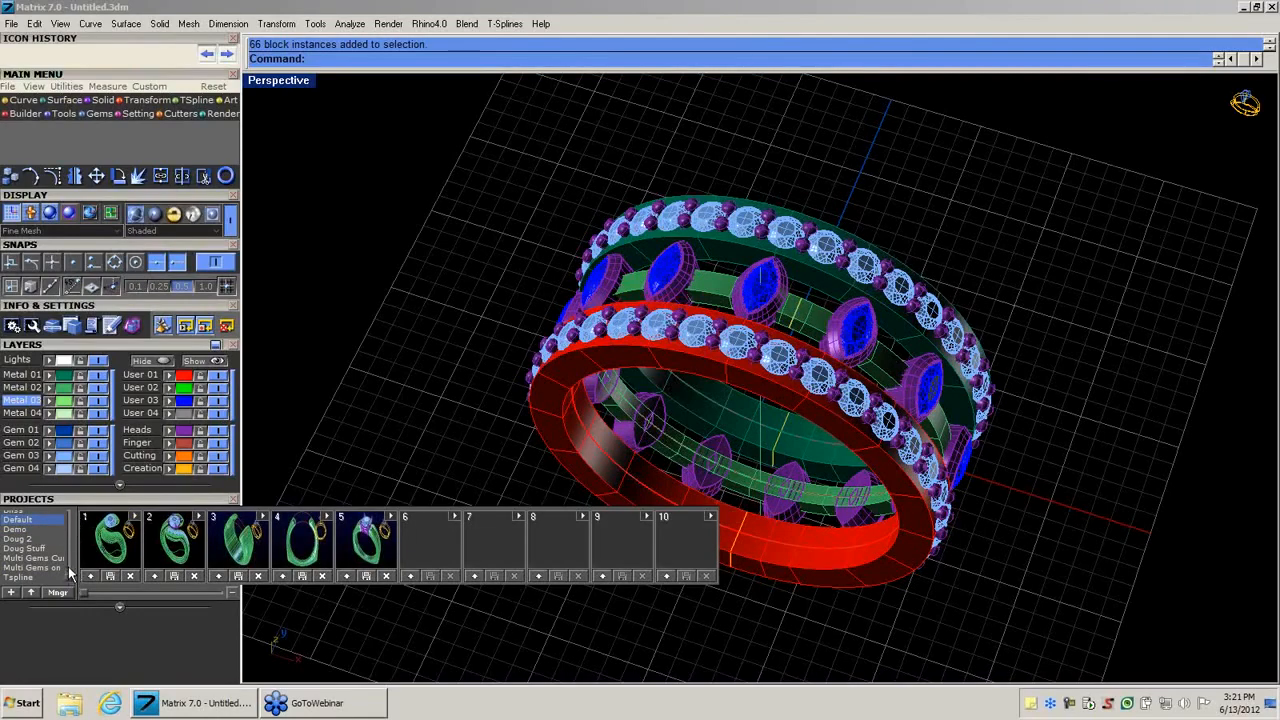
pyautogui.moveTo(67, 575); pyautogui.dragTo(64, 512)
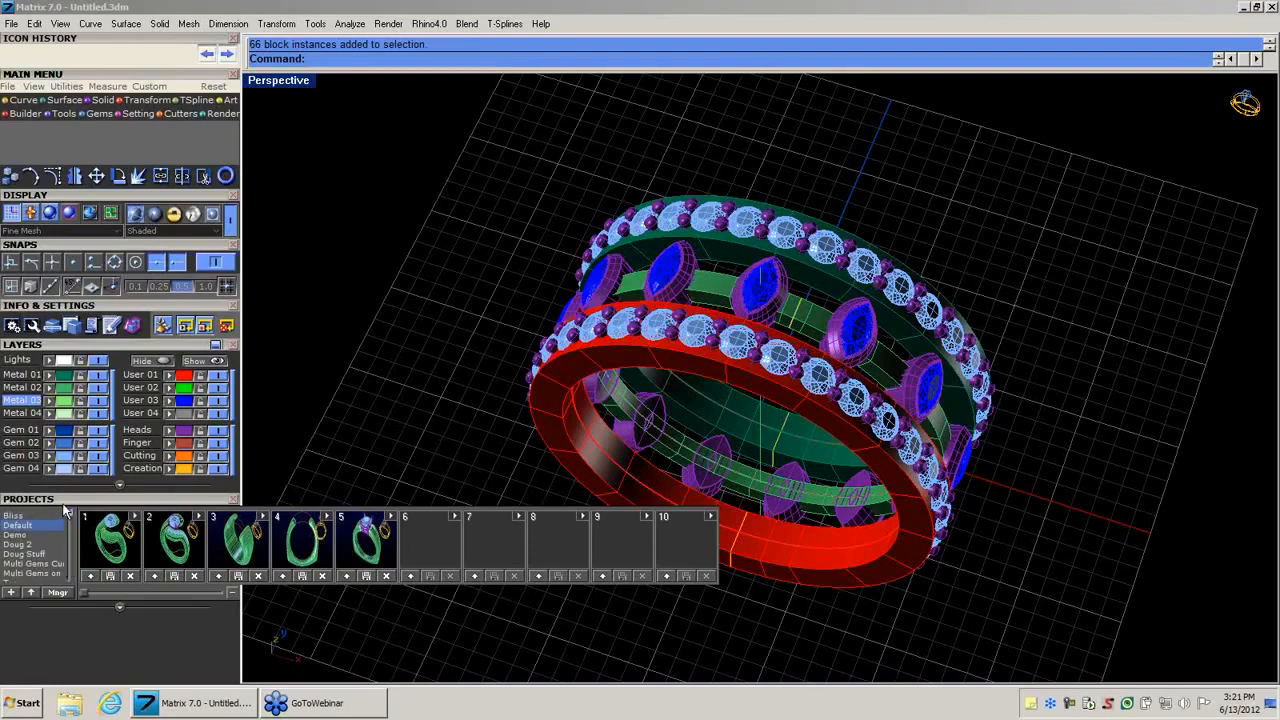
pyautogui.click(14, 516)
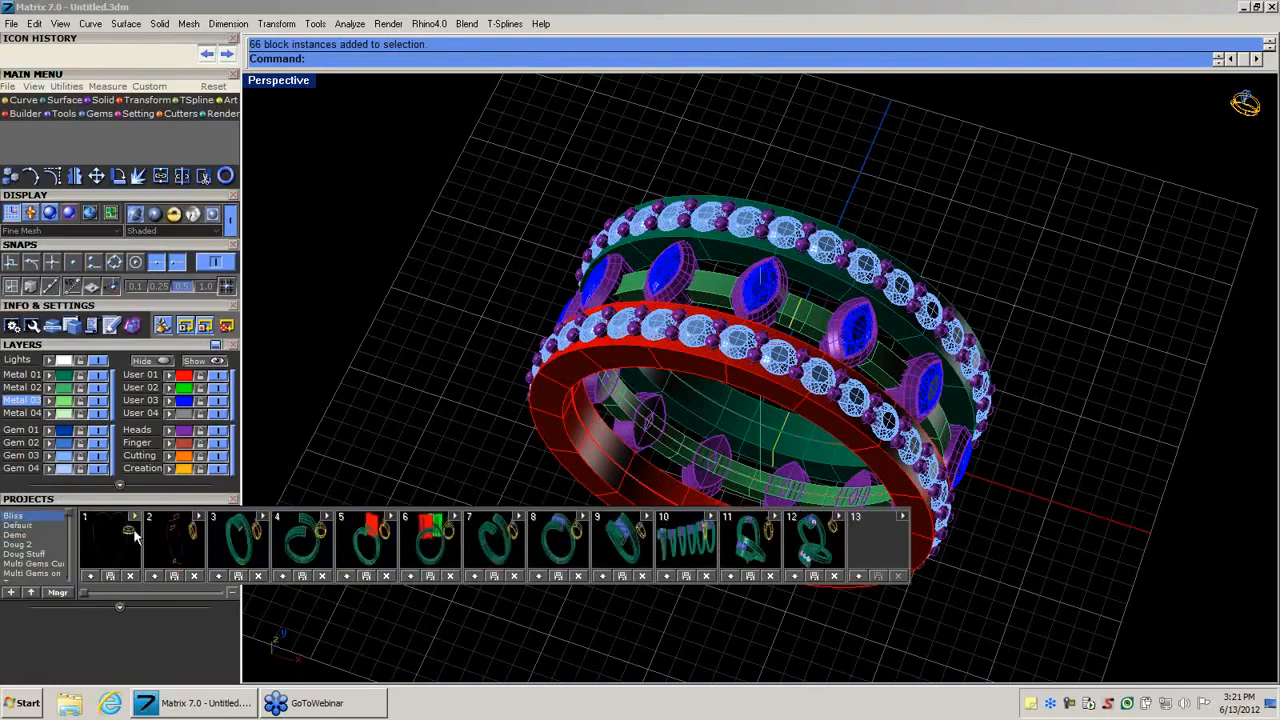
pyautogui.click(16, 536)
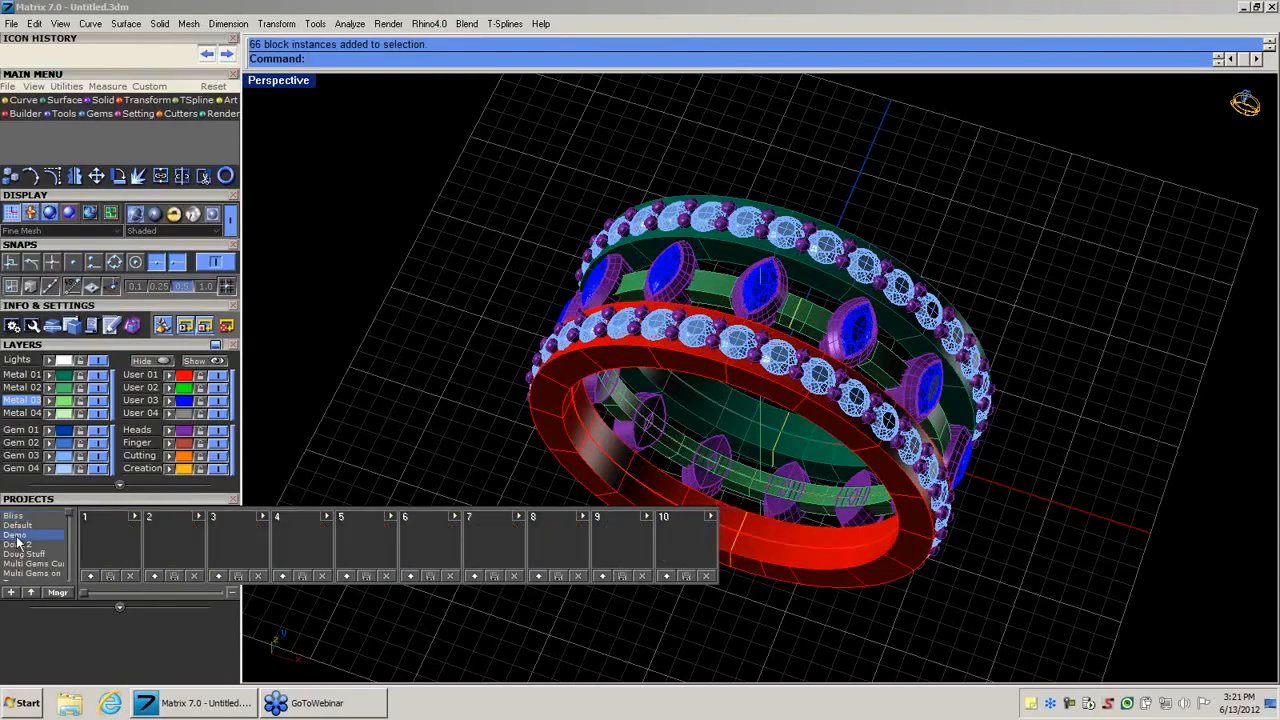
# Shrink the expanded project strip and delete the whole ring from the workspace.
pyautogui.click(231, 593)
pyautogui.moveTo(472, 128); pyautogui.dragTo(1207, 690)
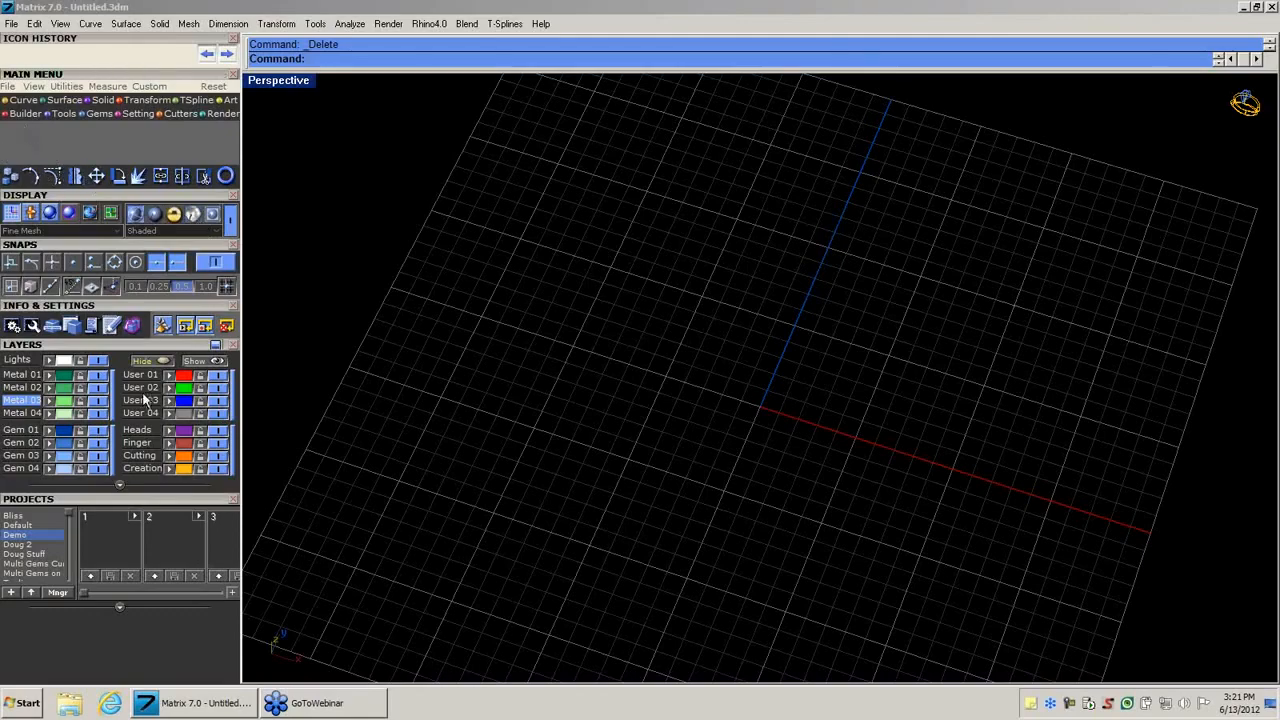
# Collapse the project list, show the Builder tools, and switch from the single Perspective view to the four-viewport layout.
pyautogui.moveTo(164, 496); pyautogui.dragTo(160, 500)
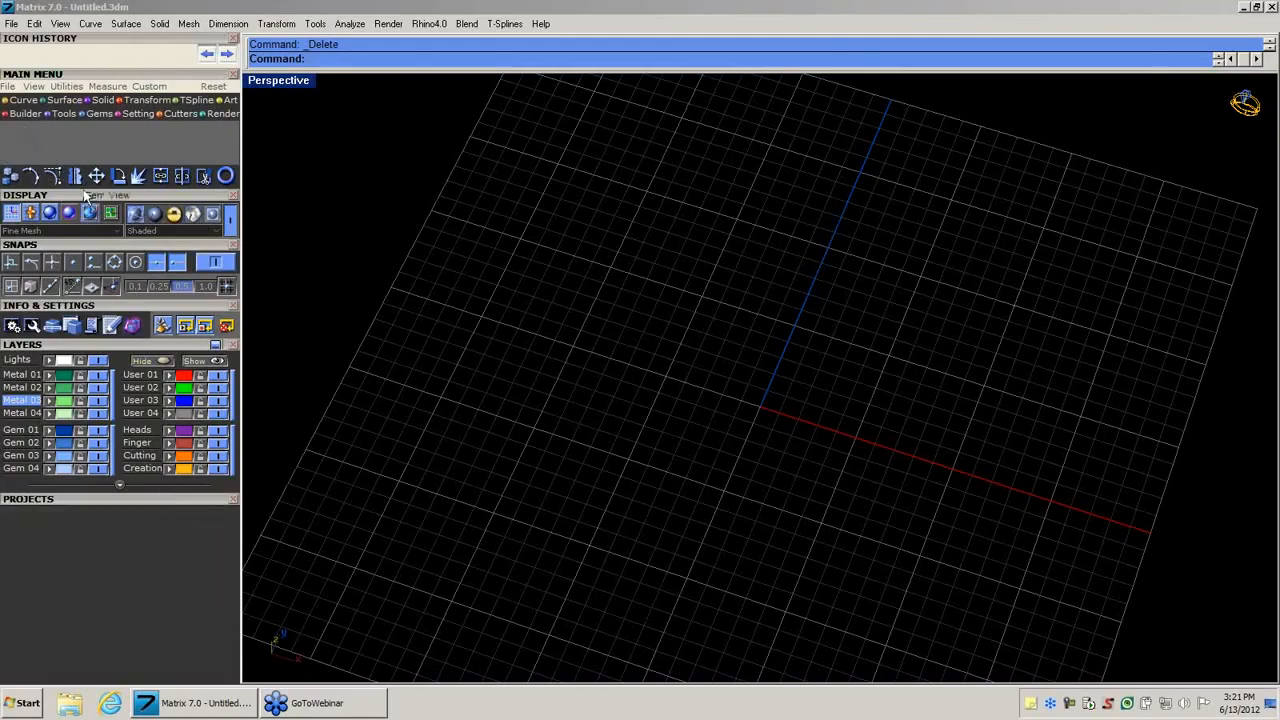
pyautogui.click(22, 114)
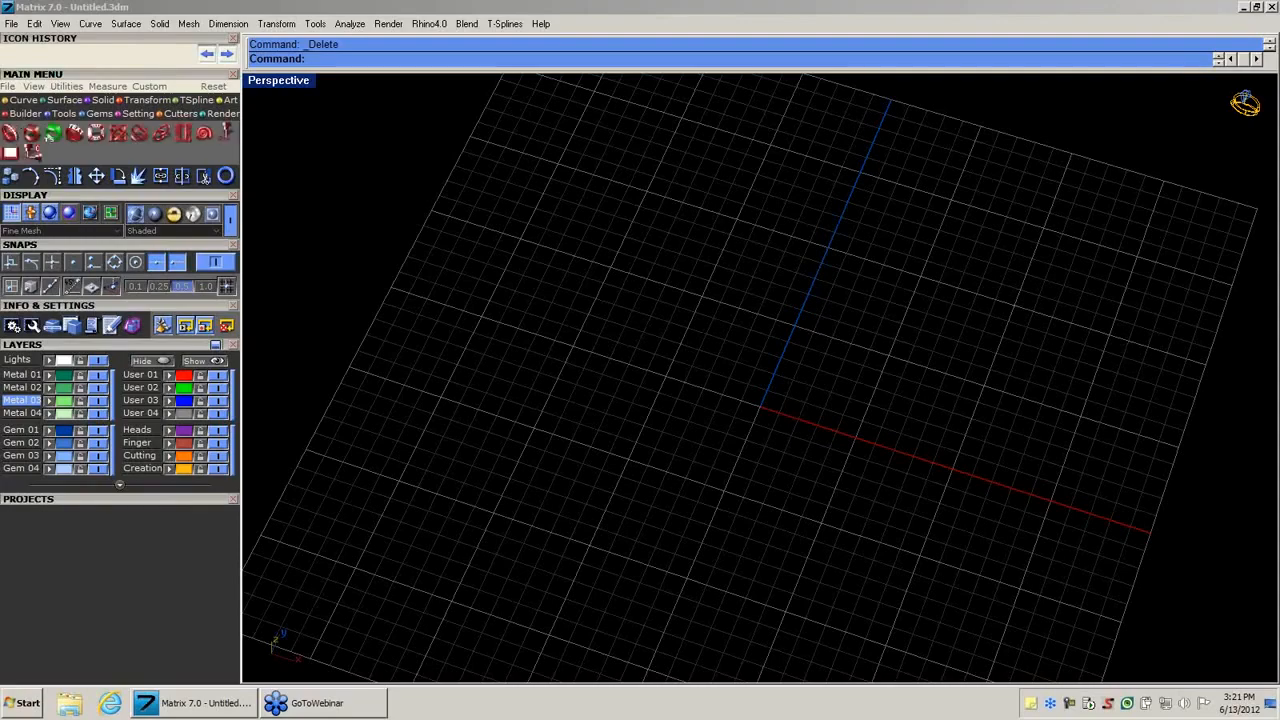
pyautogui.moveTo(818, 466); pyautogui.dragTo(849, 371, button='right')
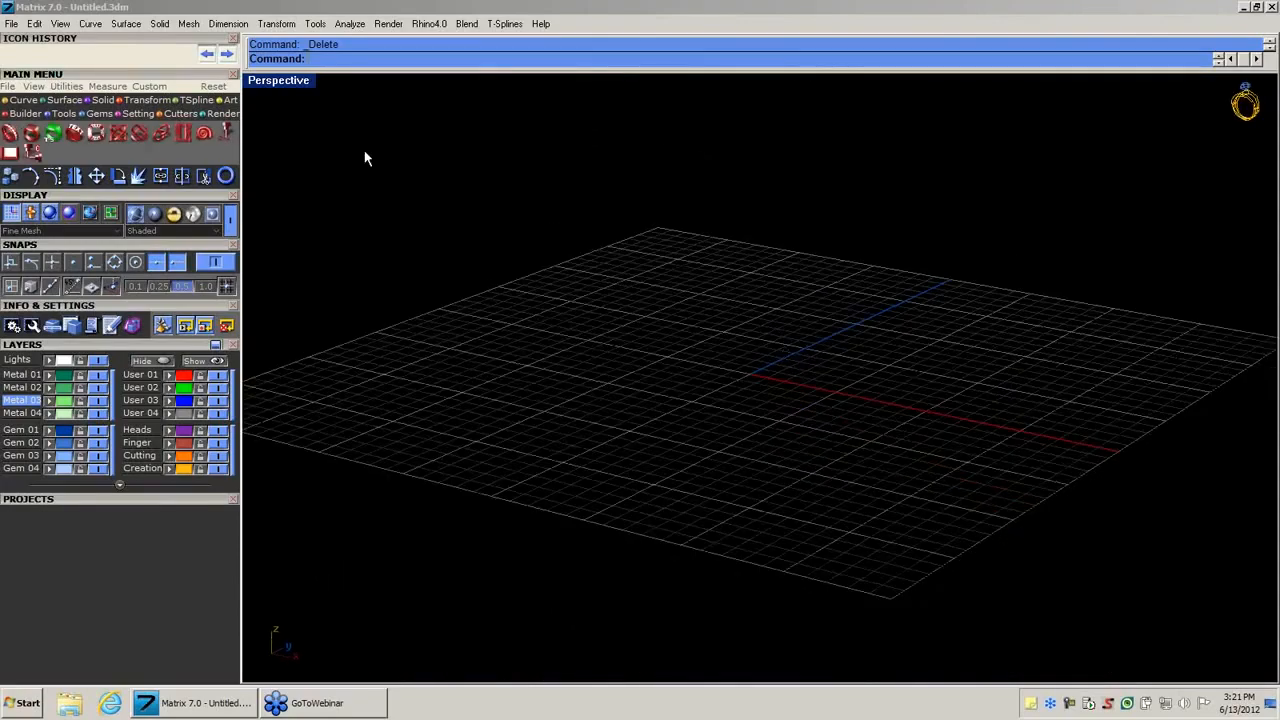
pyautogui.doubleClick(265, 82)
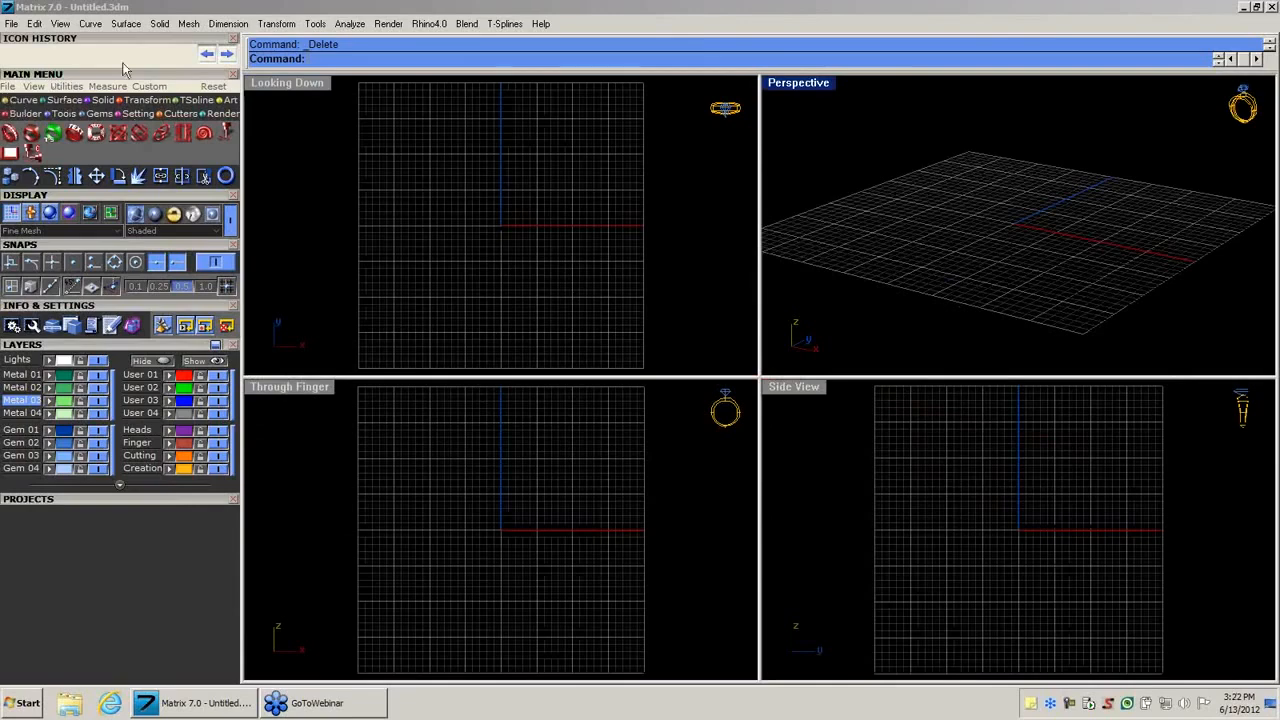
# Look through the View commands and the Curve, Surface, Solid and Transform tool sets.
pyautogui.click(315, 23)
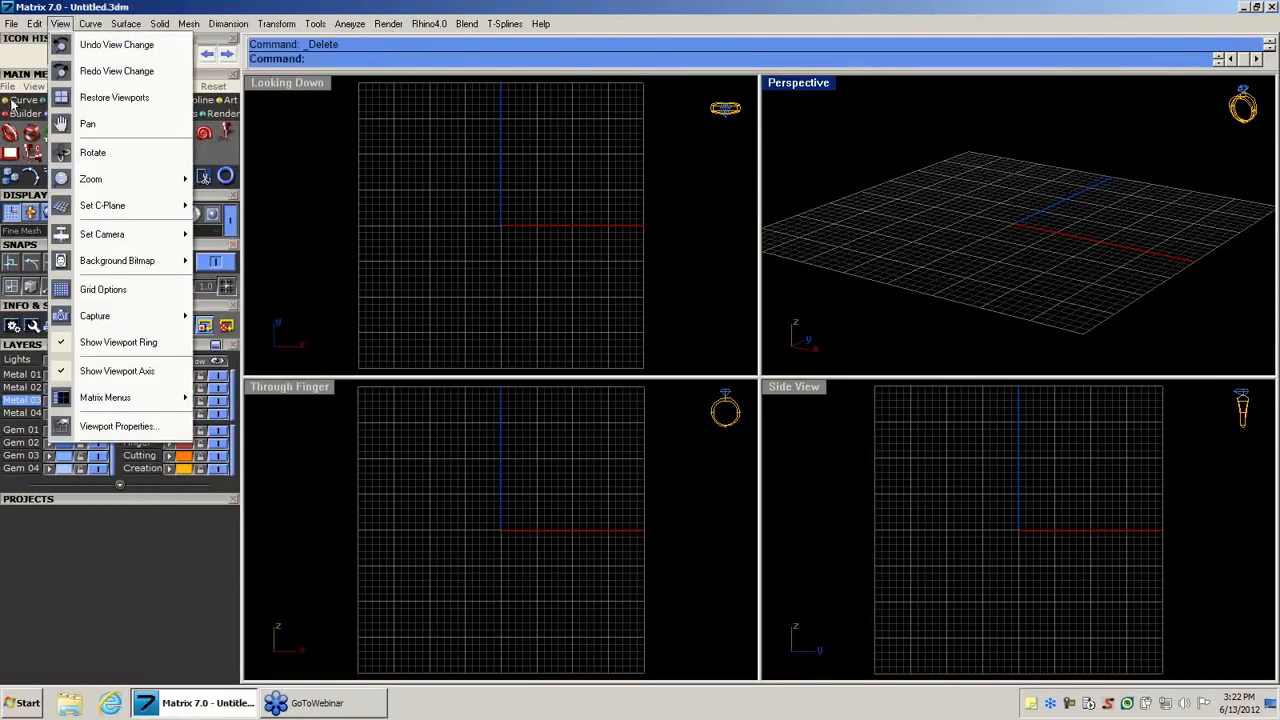
pyautogui.click(9, 100)
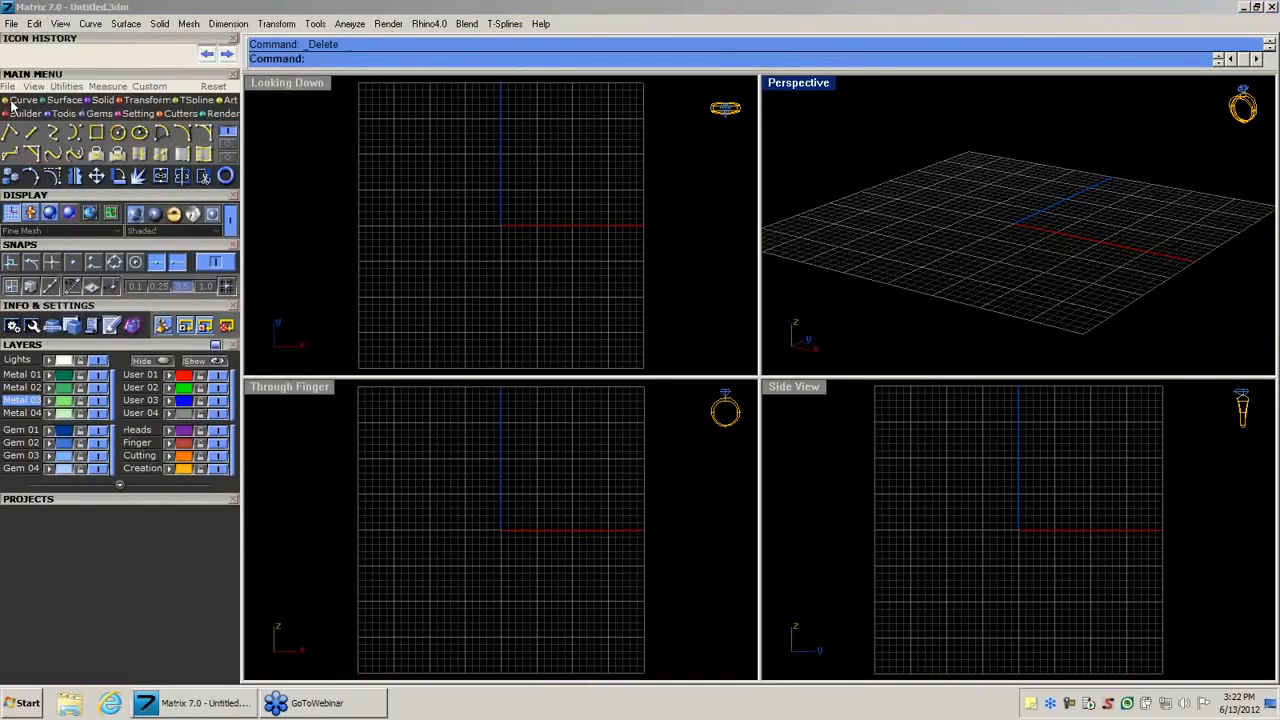
pyautogui.click(114, 262)
pyautogui.click(64, 101)
pyautogui.click(103, 101)
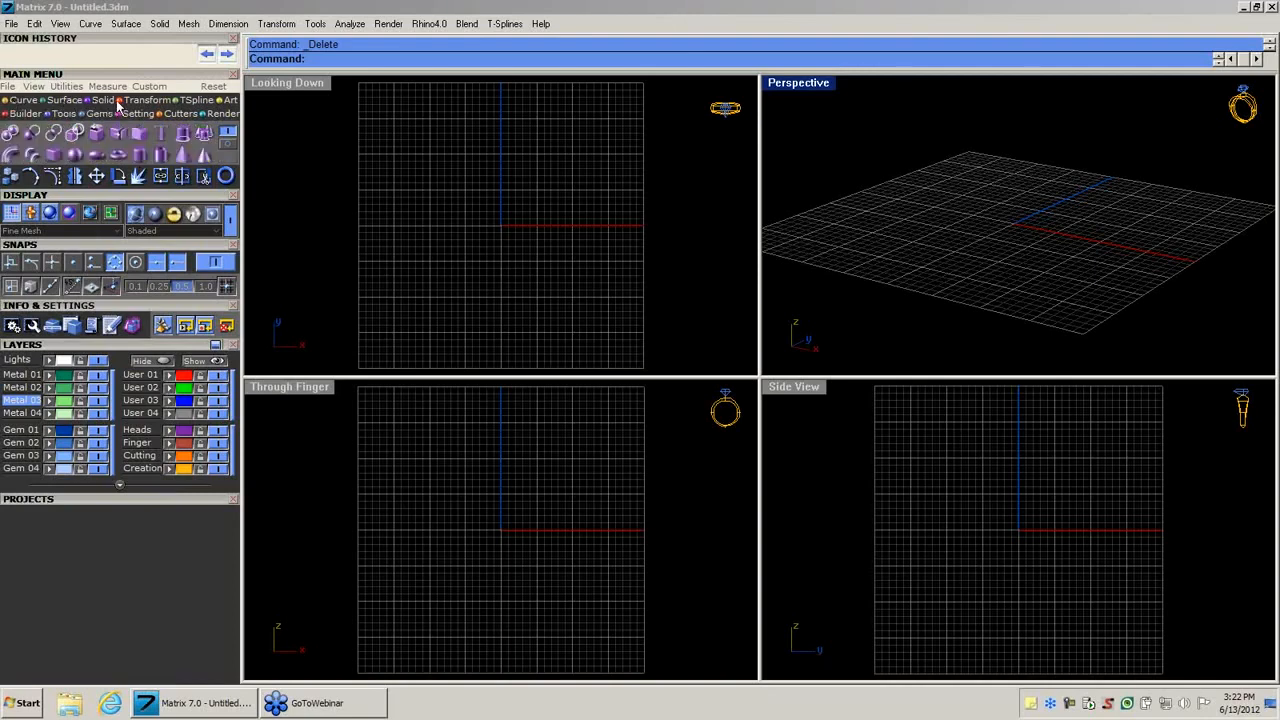
pyautogui.click(143, 101)
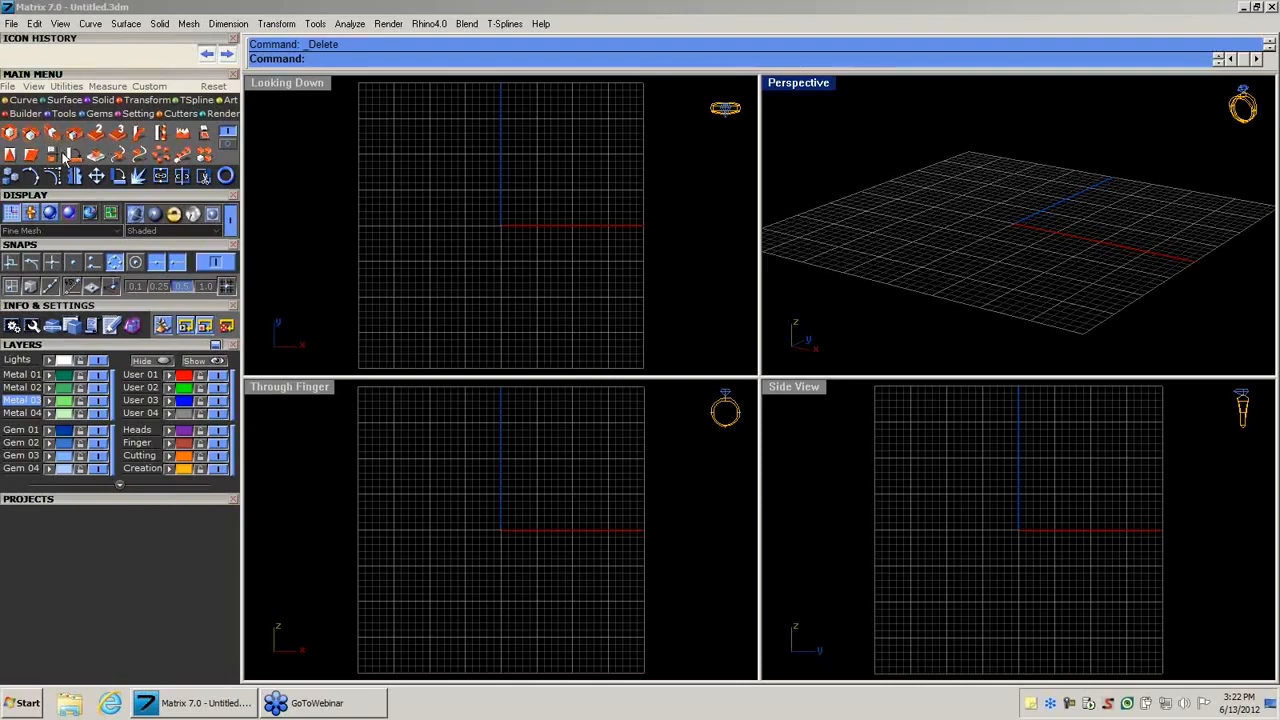
# Collapse the layer list and open the Knot Builder from the Builder tools with its whole knot grid in view.
pyautogui.click(104, 344)
pyautogui.click(10, 114)
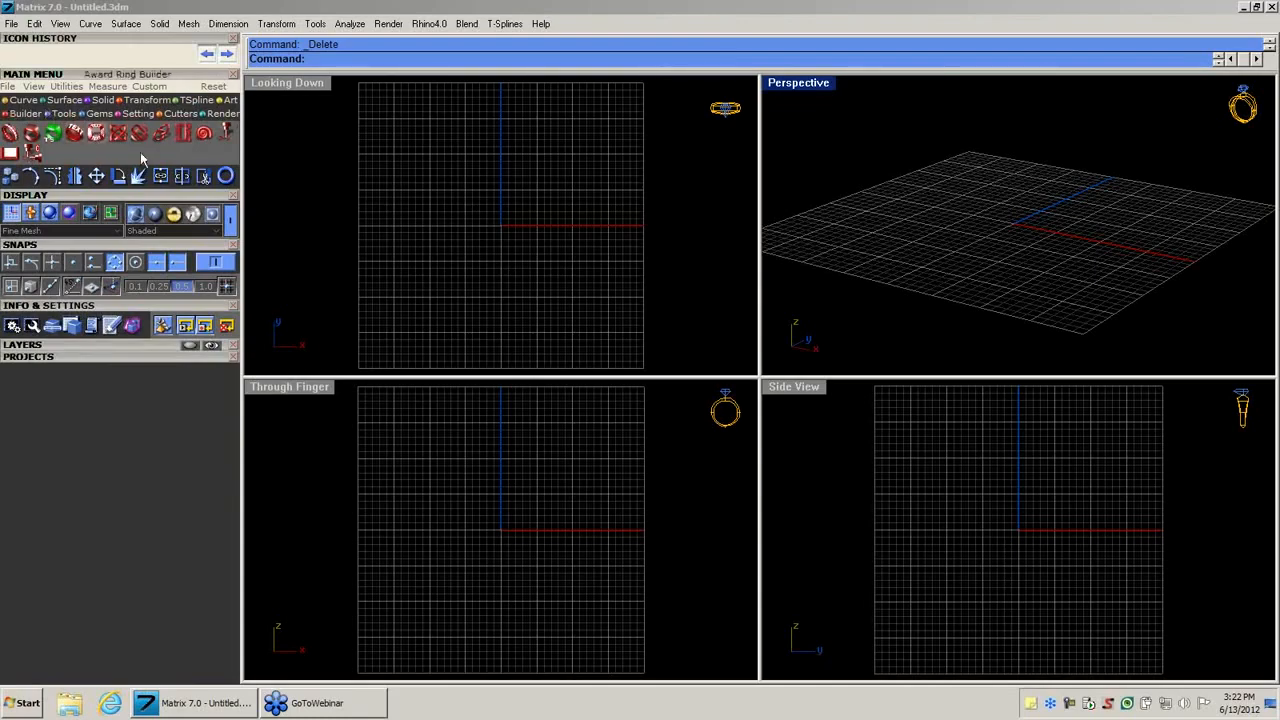
pyautogui.moveTo(1000, 230)
pyautogui.mouseDown(button='right')
pyautogui.moveTo(1040, 240)
pyautogui.moveTo(1015, 255)
pyautogui.moveTo(997, 231)
pyautogui.mouseUp(button='right')
pyautogui.scroll(-3, 997, 231)
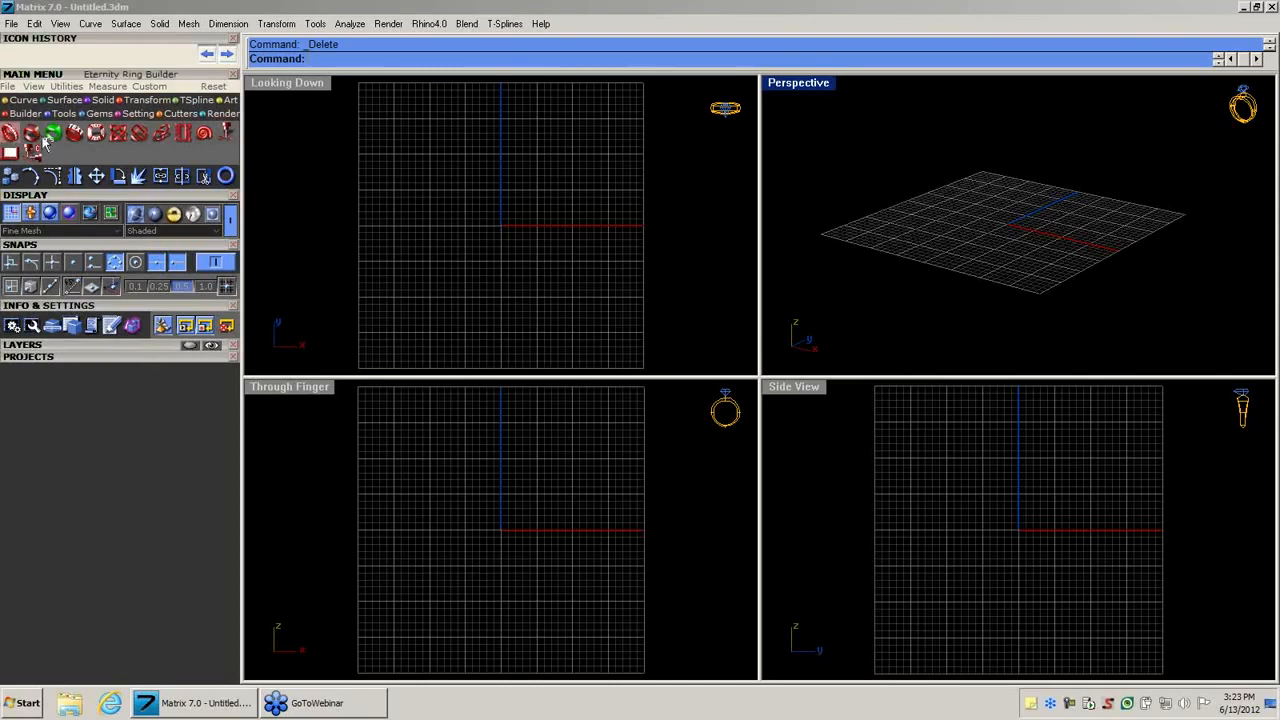
pyautogui.click(117, 133)
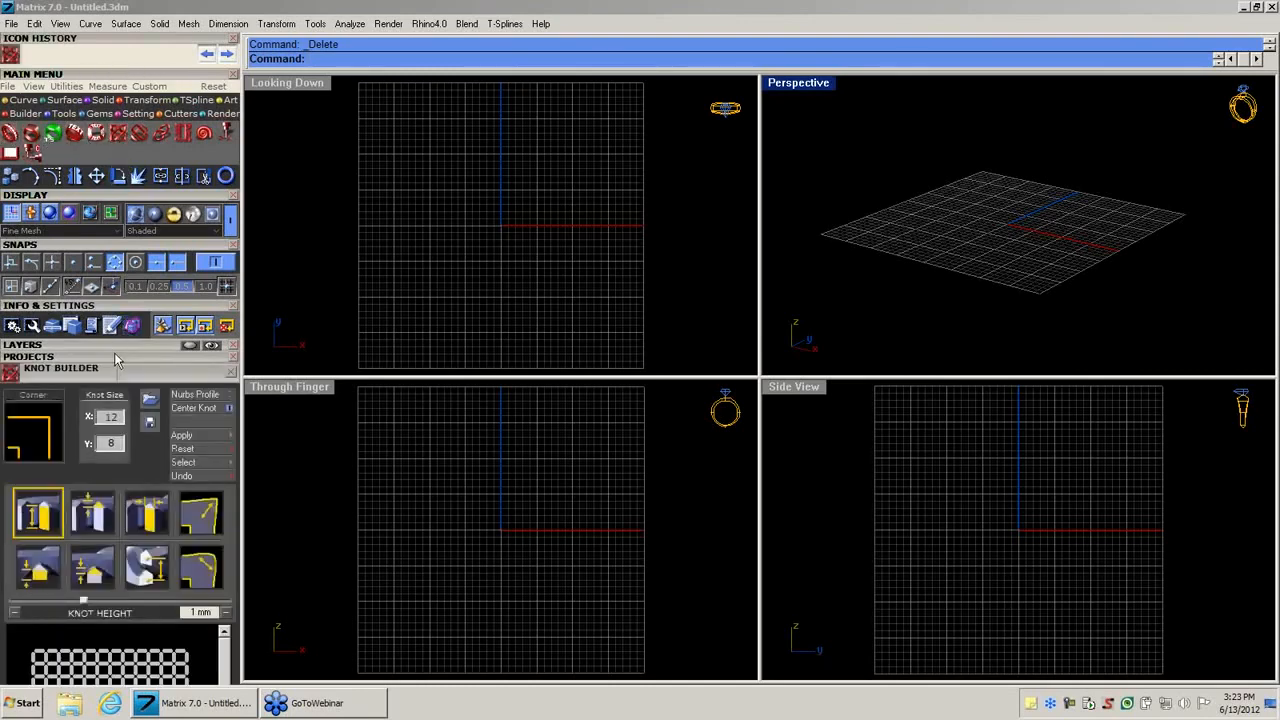
pyautogui.moveTo(115, 354); pyautogui.dragTo(170, 99)
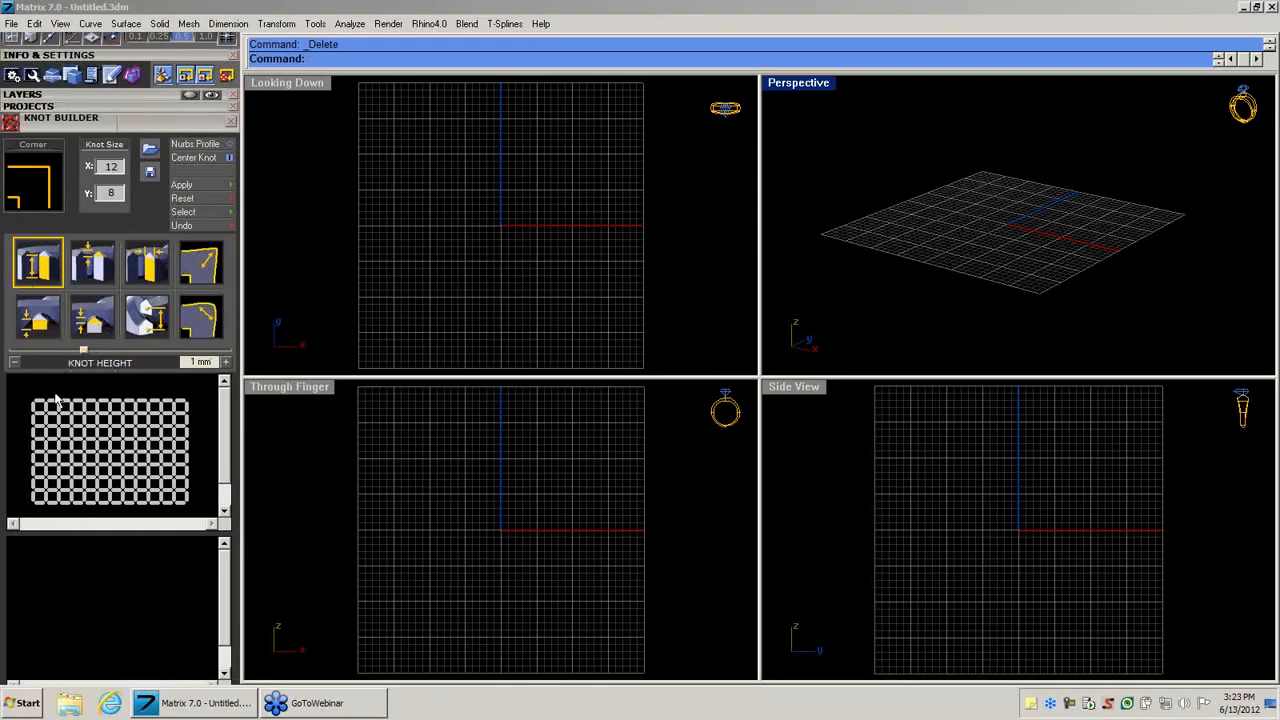
# Outline a closed cross shape on the Knot Builder grid.
pyautogui.click(104, 418)
pyautogui.moveTo(109, 428)
pyautogui.mouseDown()
pyautogui.moveTo(122, 440)
pyautogui.moveTo(108, 474)
pyautogui.moveTo(101, 466)
pyautogui.mouseUp()
pyautogui.click(98, 448)
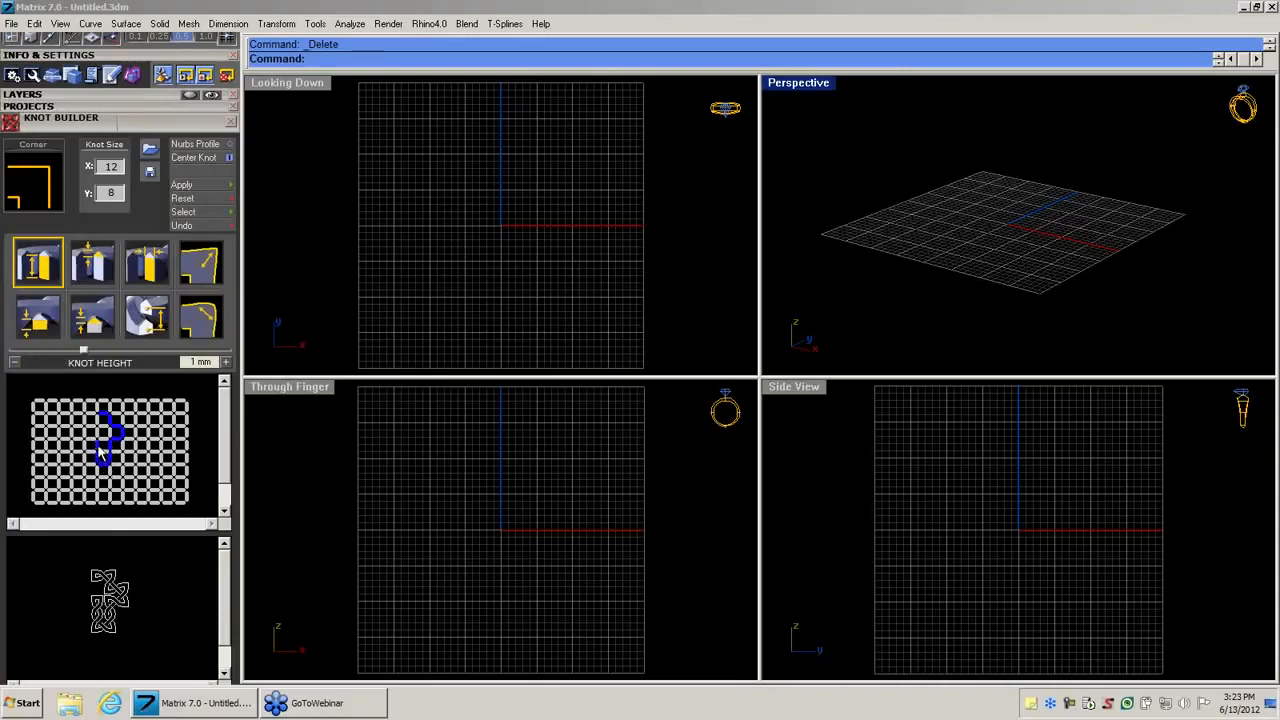
pyautogui.click(92, 438)
pyautogui.click(84, 431)
pyautogui.click(90, 425)
pyautogui.click(98, 420)
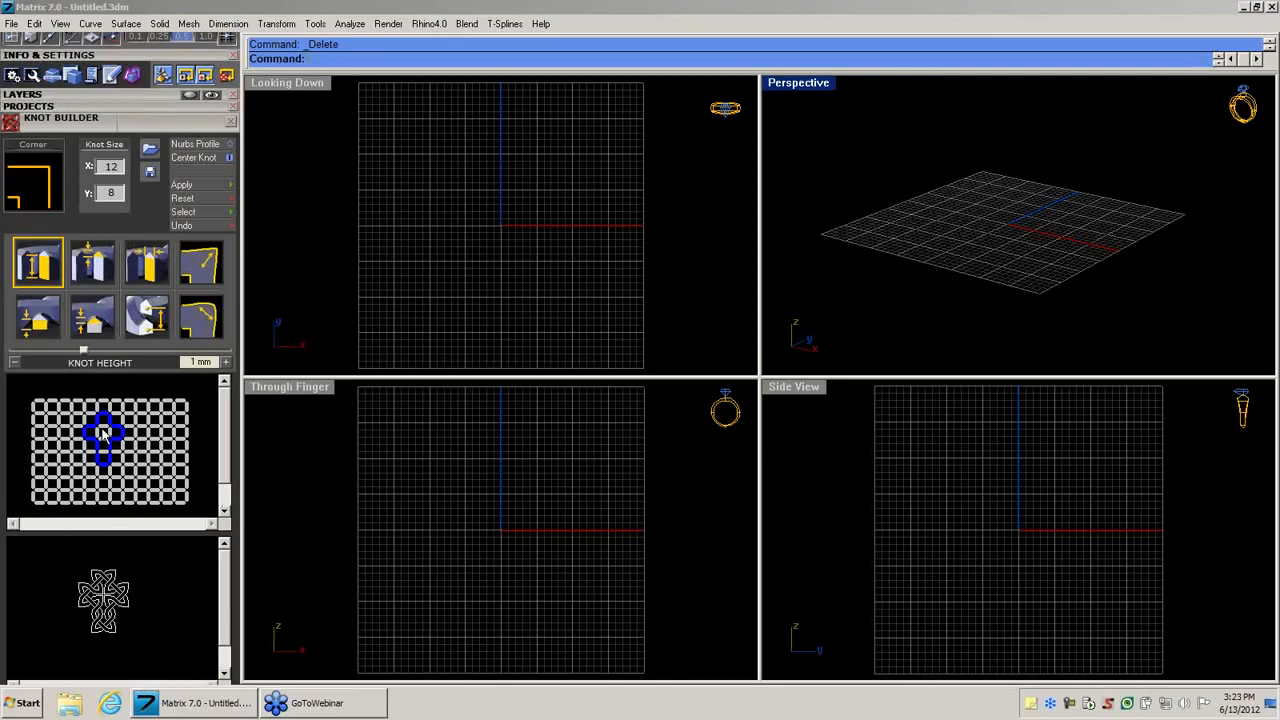
# Mark the cell edges above and below the cross's centre as red breaks and apply the pattern to build the 3D knot.
pyautogui.click(103, 430)
pyautogui.click(104, 439)
pyautogui.click(108, 434)
pyautogui.click(99, 435)
pyautogui.click(101, 428)
pyautogui.click(105, 446)
pyautogui.click(109, 436)
pyautogui.click(97, 434)
pyautogui.click(103, 427)
pyautogui.click(105, 440)
pyautogui.click(195, 187)
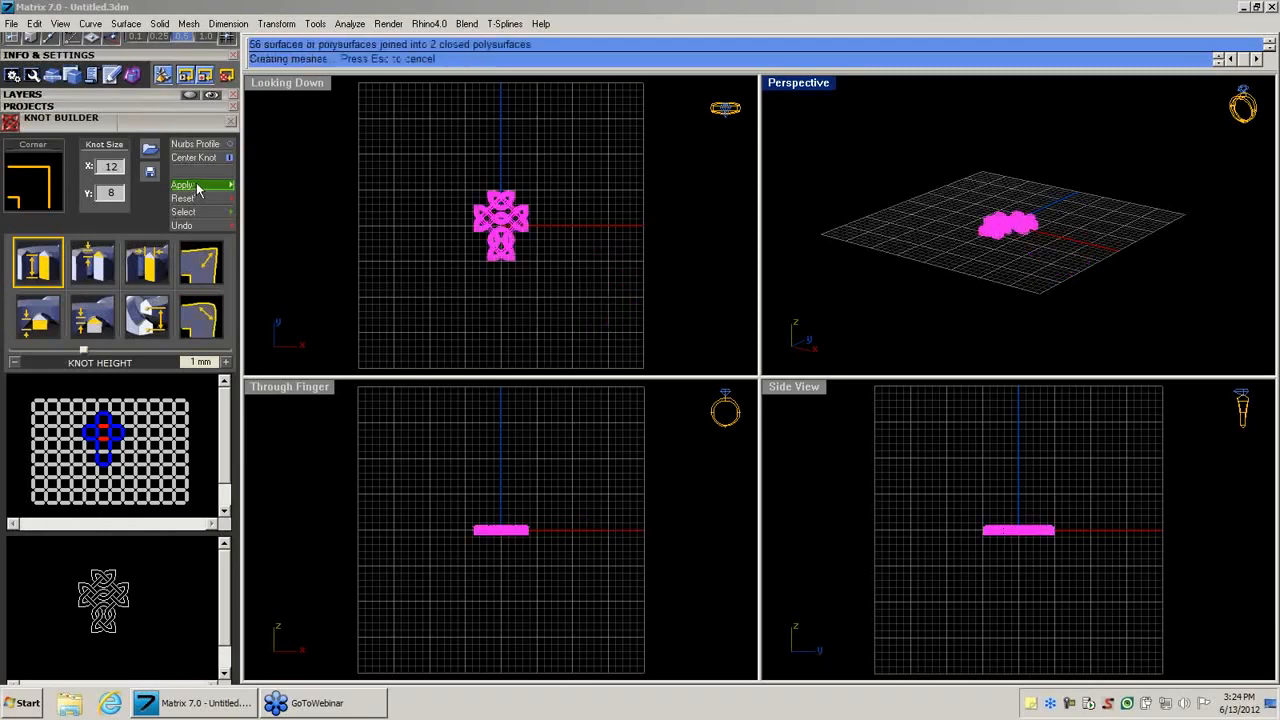
# Maximise the Perspective view and examine the cross knot up close from several angles.
pyautogui.doubleClick(792, 84)
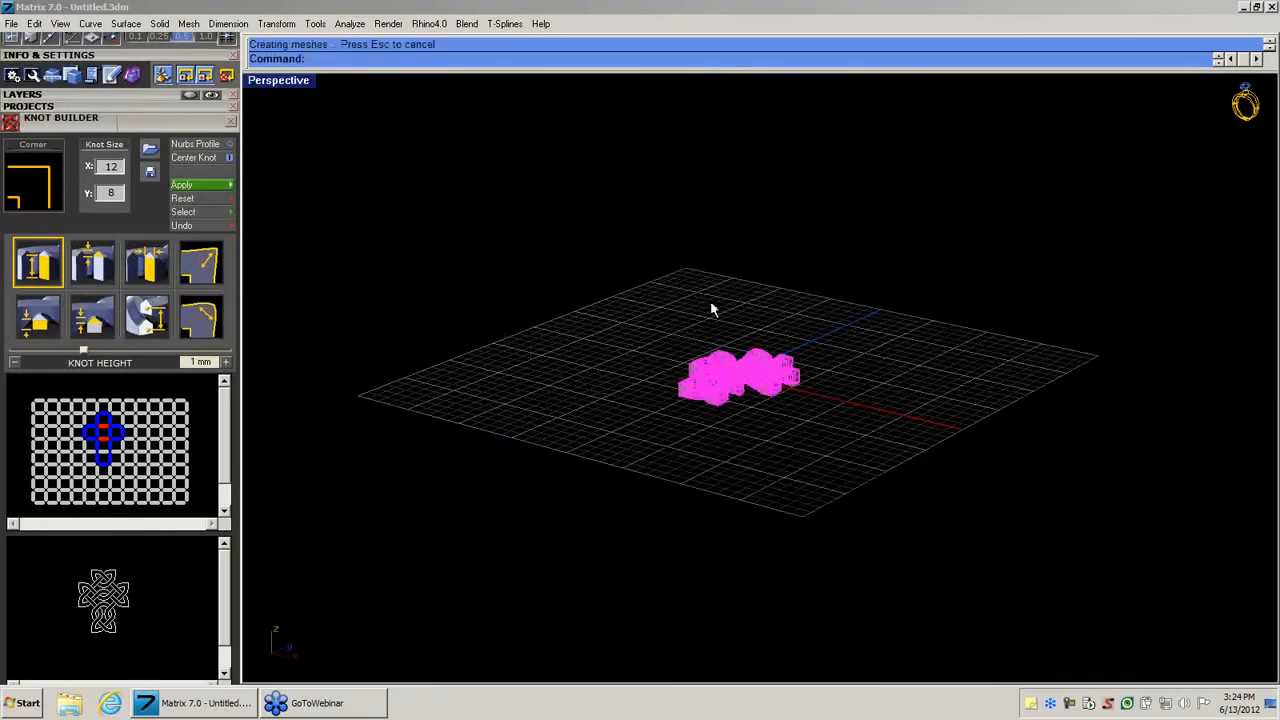
pyautogui.moveTo(710, 300); pyautogui.dragTo(693, 377, button='right')
pyautogui.scroll(7, 693, 377)
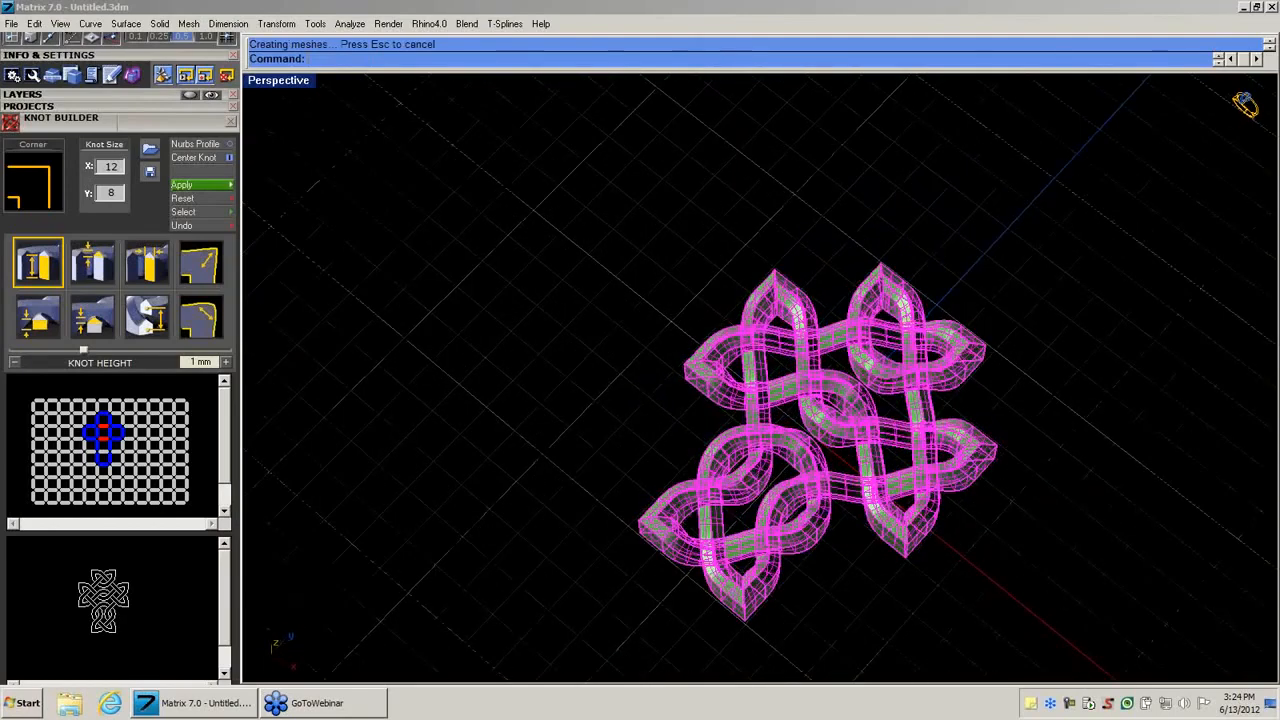
pyautogui.scroll(2, 695, 379)
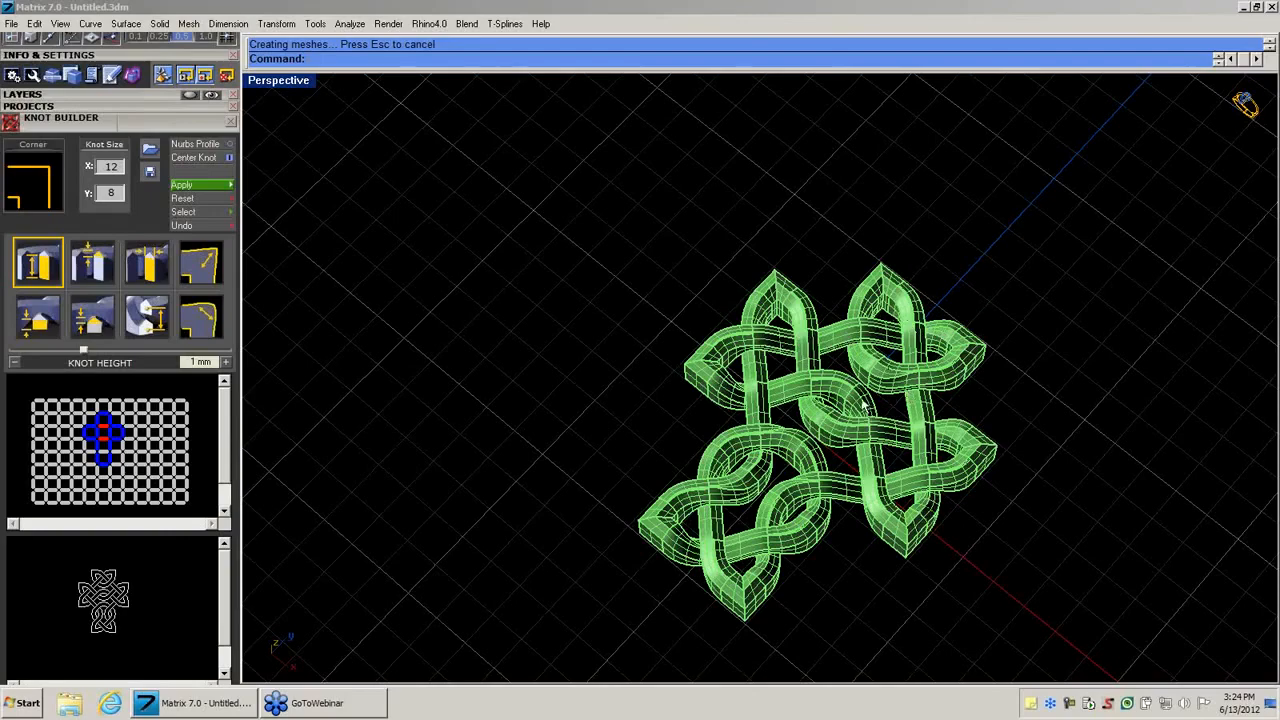
pyautogui.moveTo(828, 468); pyautogui.dragTo(838, 350, button='right')
pyautogui.scroll(3, 722, 352)
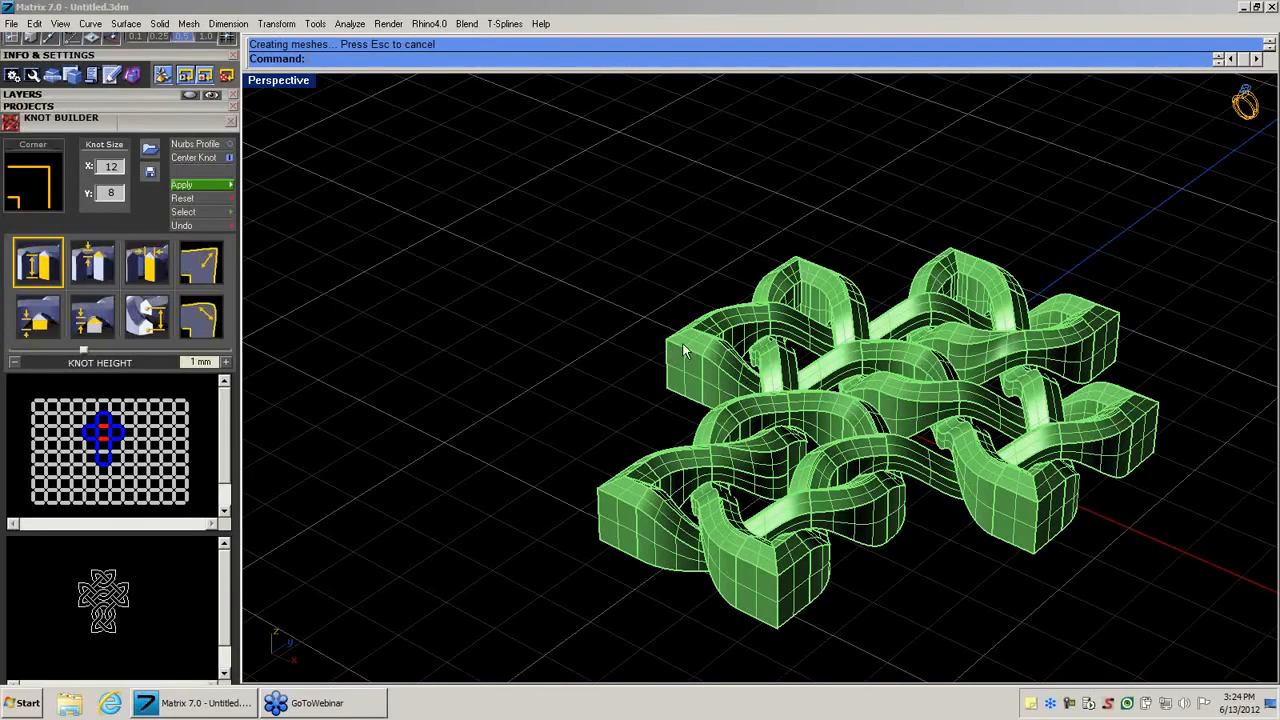
pyautogui.moveTo(705, 350); pyautogui.dragTo(771, 391, button='right')
pyautogui.scroll(3, 771, 391)
pyautogui.scroll(-5, 771, 391)
pyautogui.moveTo(830, 470)
pyautogui.mouseDown(button='right')
pyautogui.moveTo(863, 531)
pyautogui.moveTo(822, 469)
pyautogui.mouseUp(button='right')
pyautogui.scroll(-2, 846, 496)
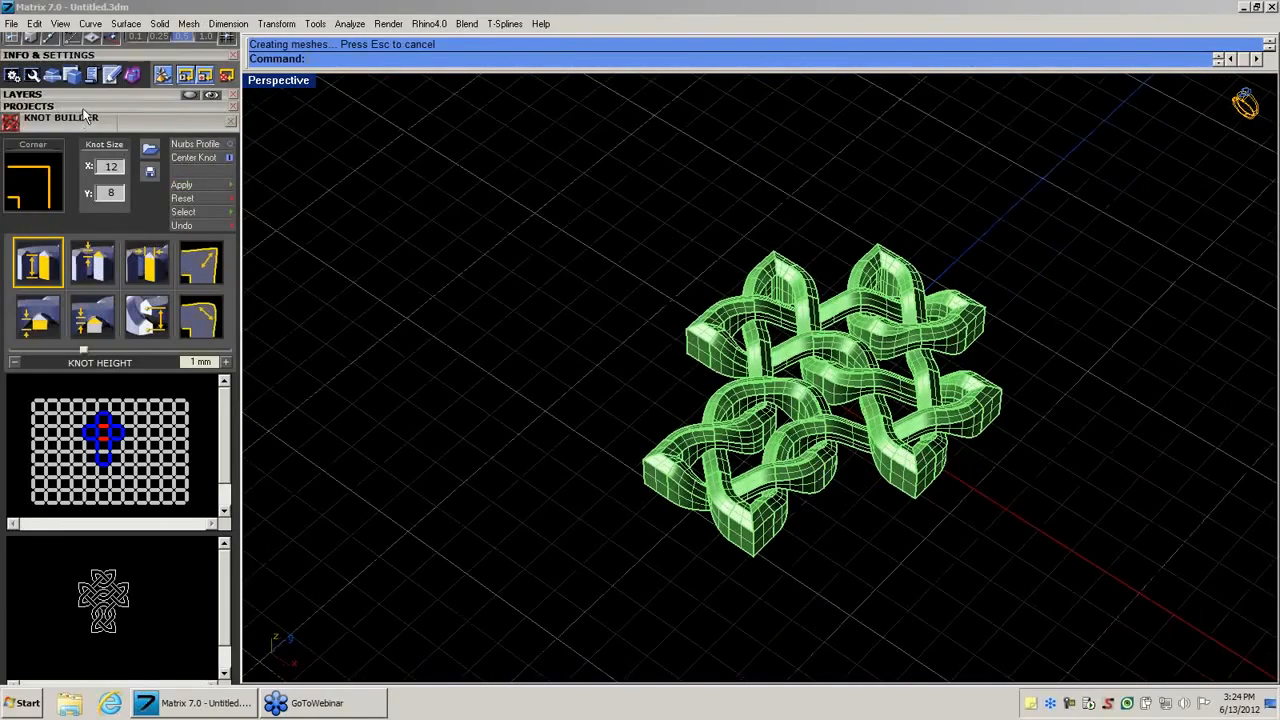
# Look through the settings of the other builders, including Eternity, Signet Ring, Raised Band, Award Ring, Freeform Knot, Pattern and Nautilus.
pyautogui.moveTo(83, 110); pyautogui.dragTo(44, 365)
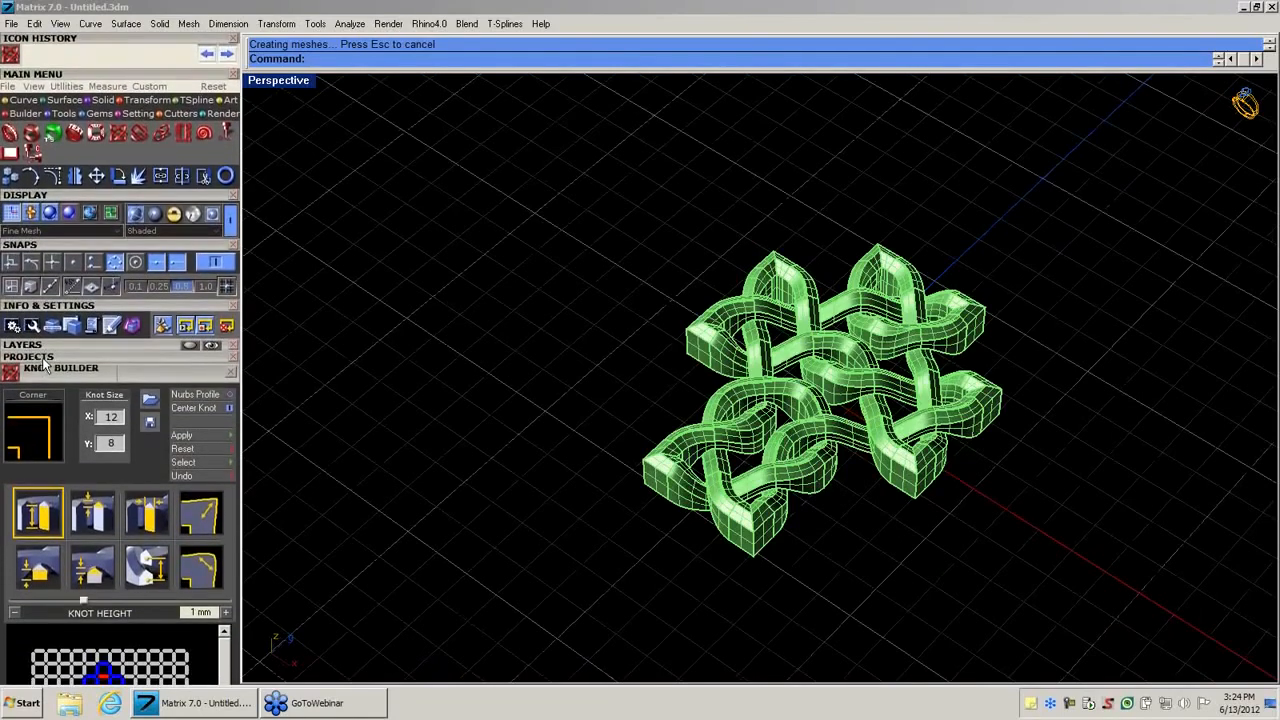
pyautogui.click(9, 132)
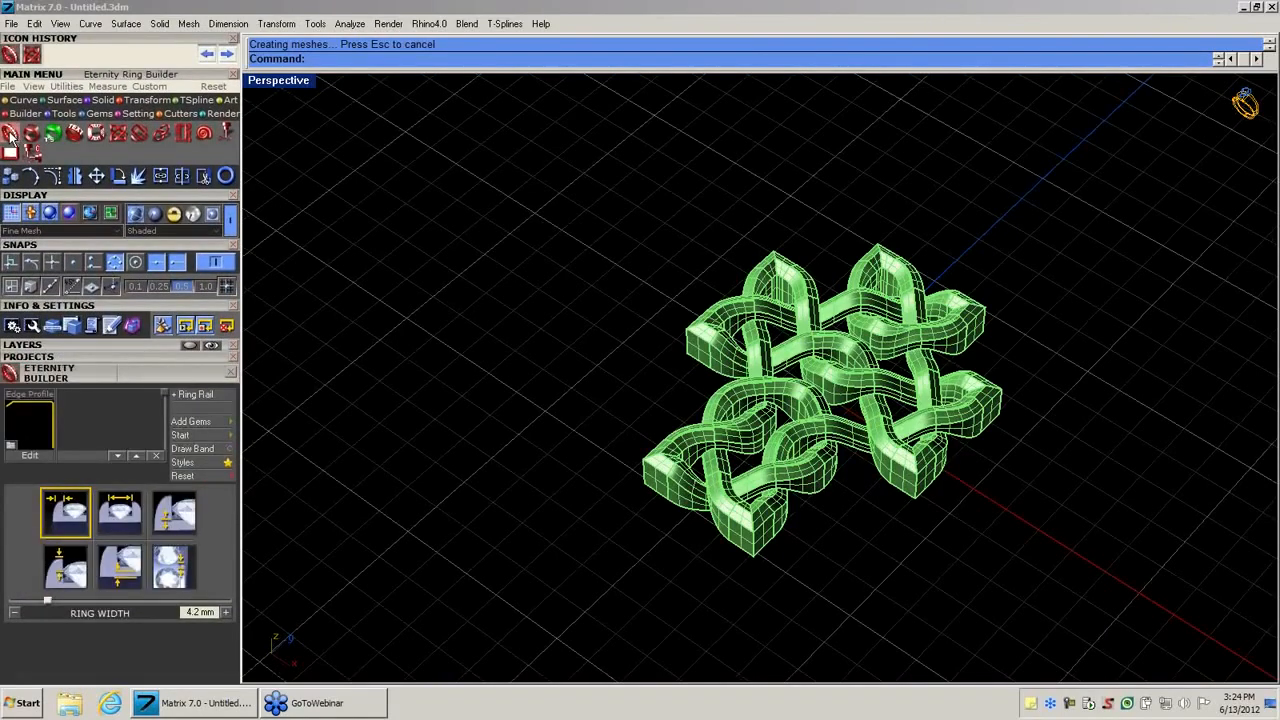
pyautogui.click(31, 133)
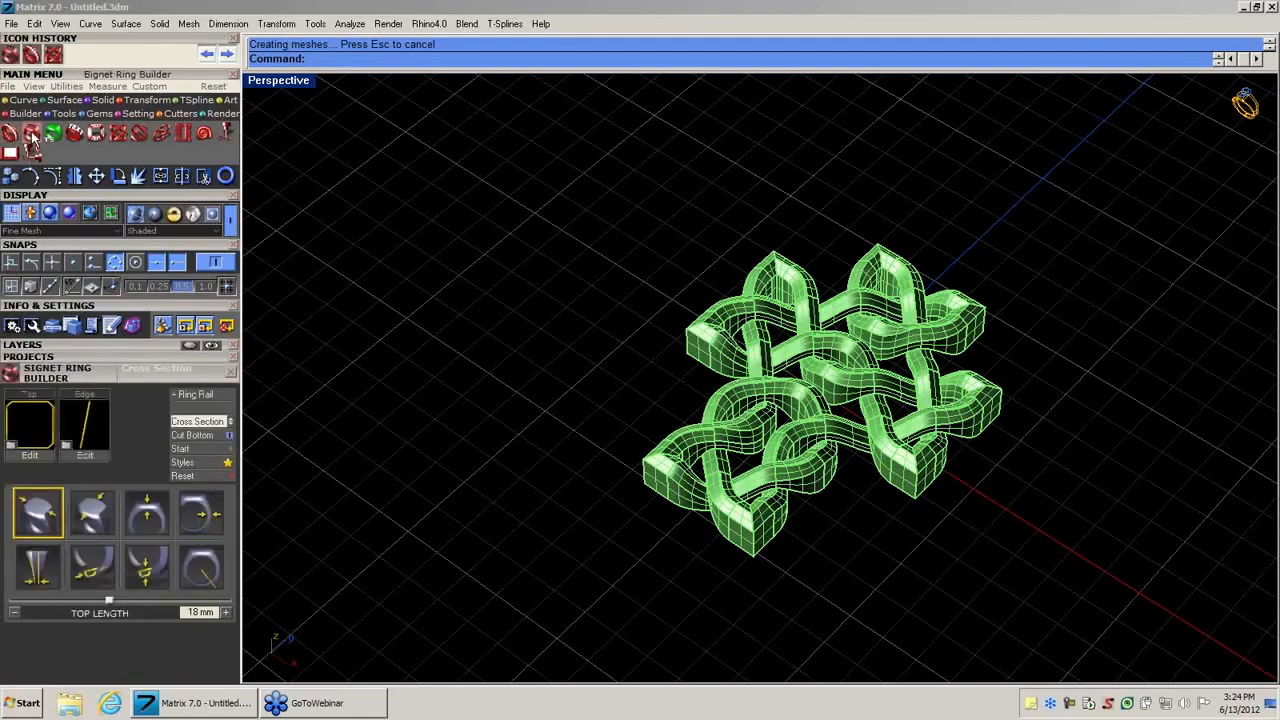
pyautogui.click(75, 134)
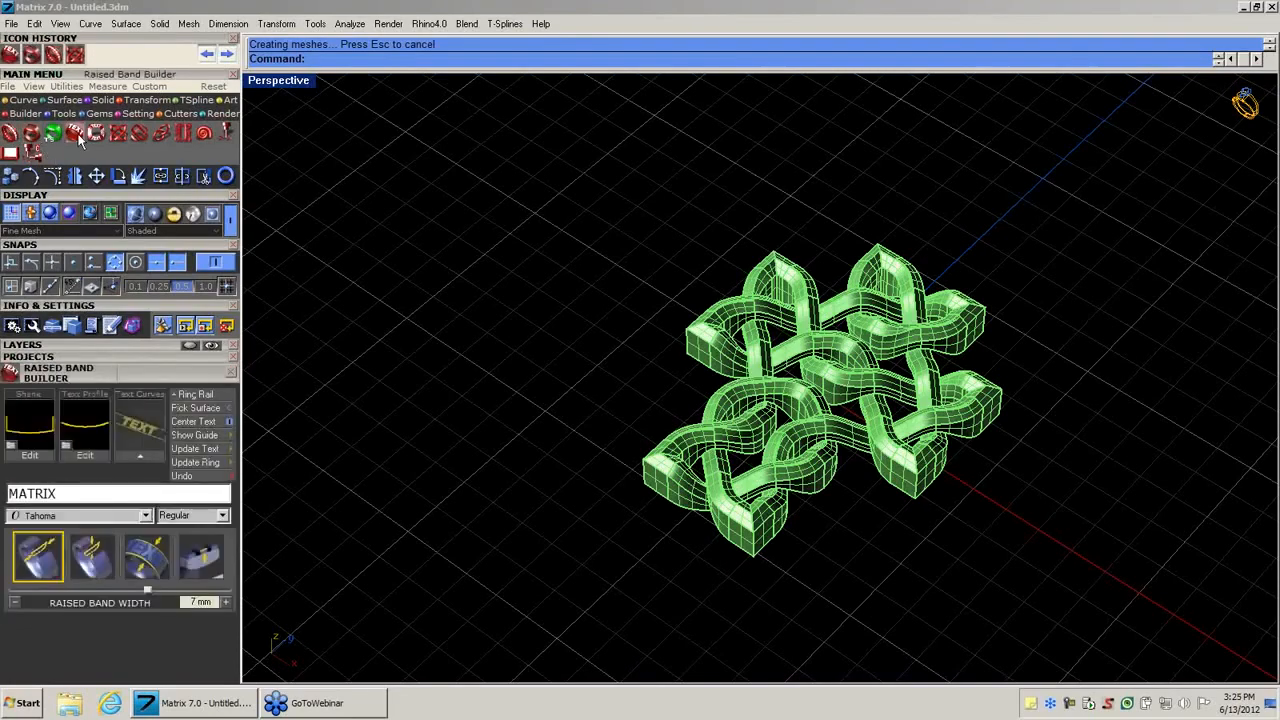
pyautogui.click(95, 134)
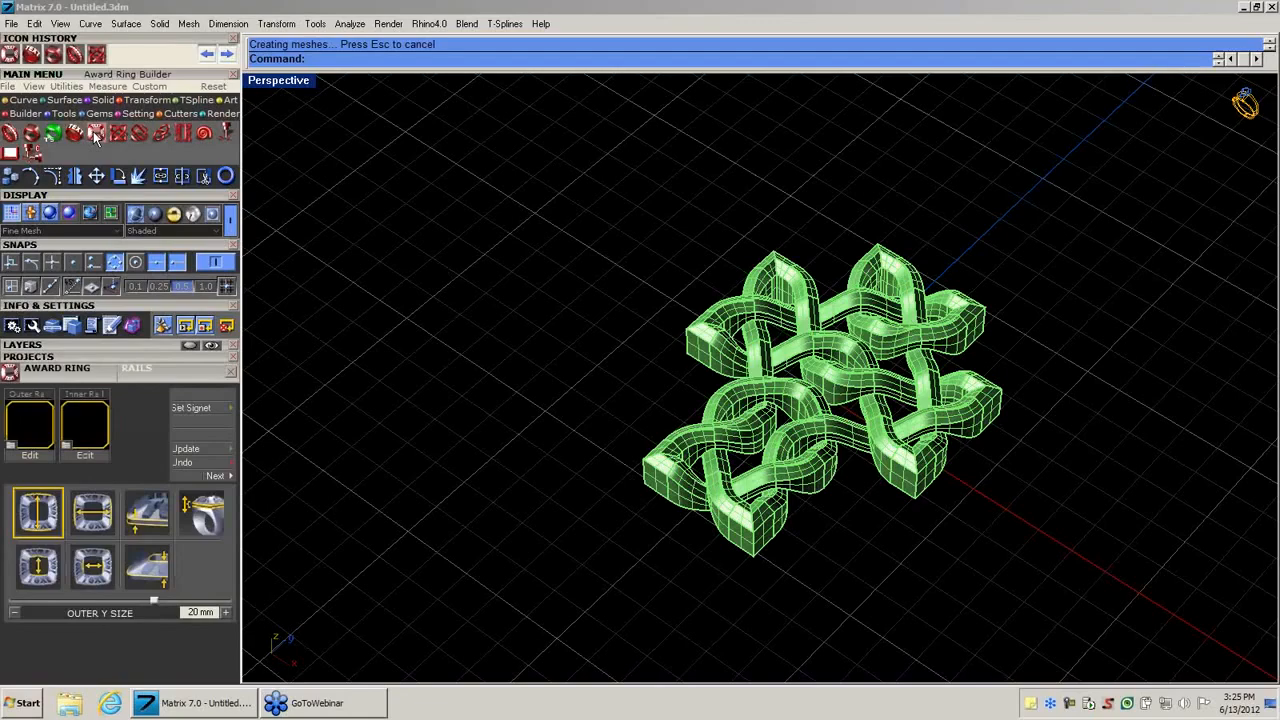
pyautogui.click(116, 136)
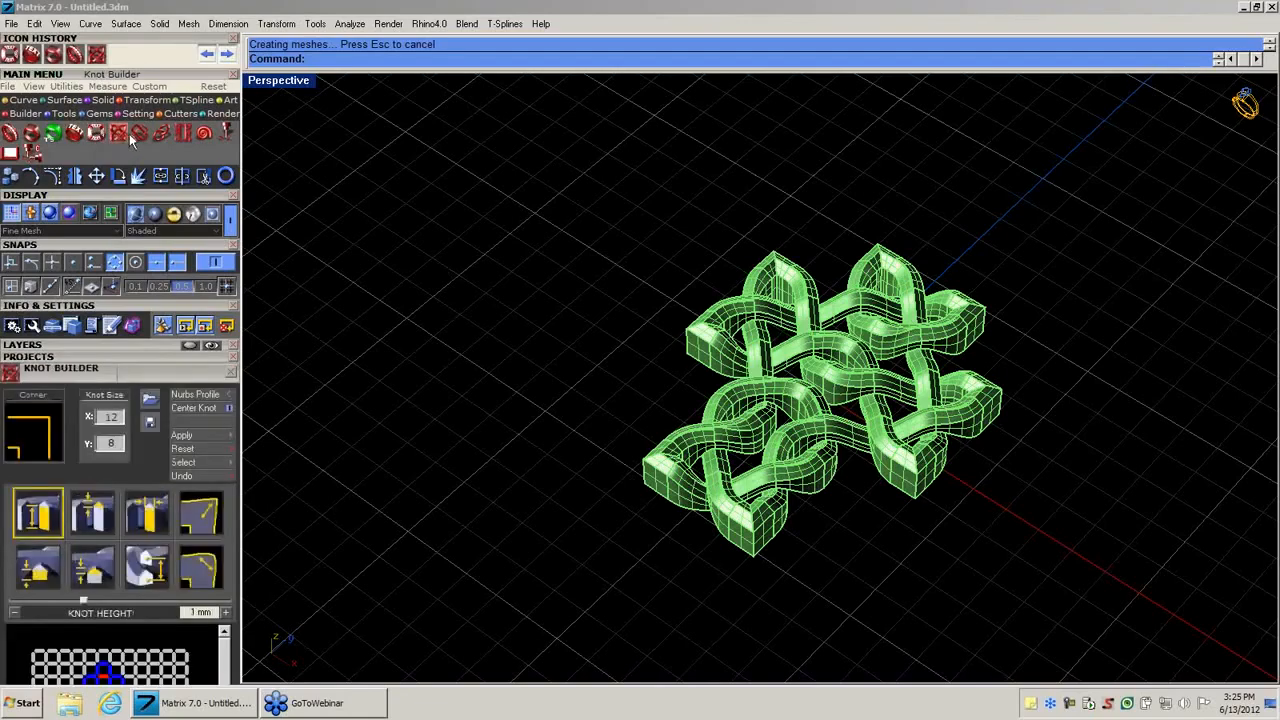
pyautogui.click(132, 133)
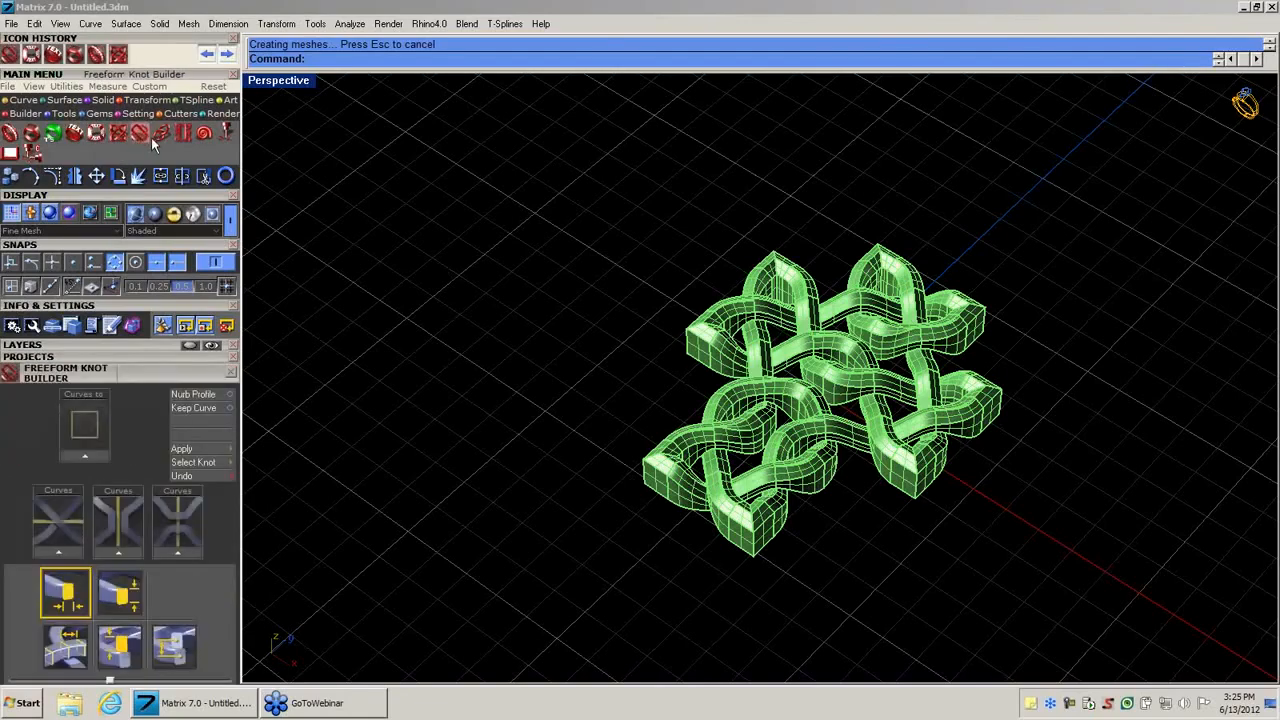
pyautogui.click(161, 135)
pyautogui.click(182, 132)
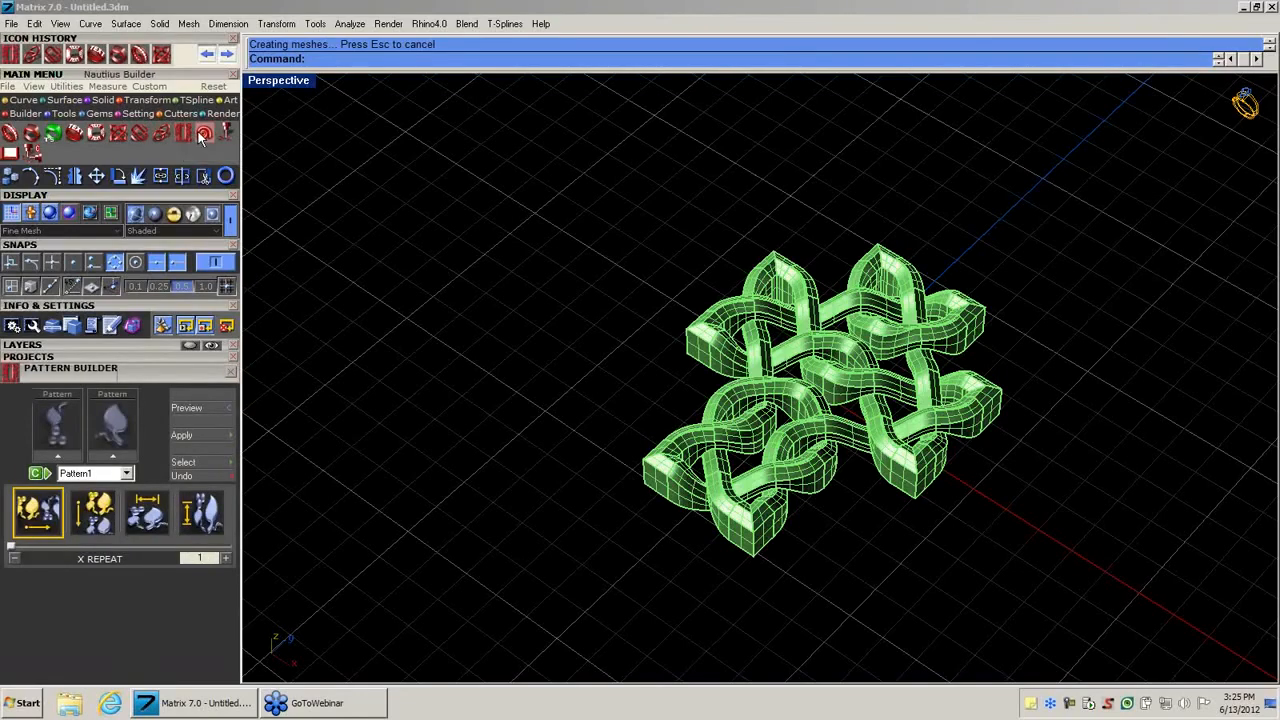
pyautogui.click(203, 135)
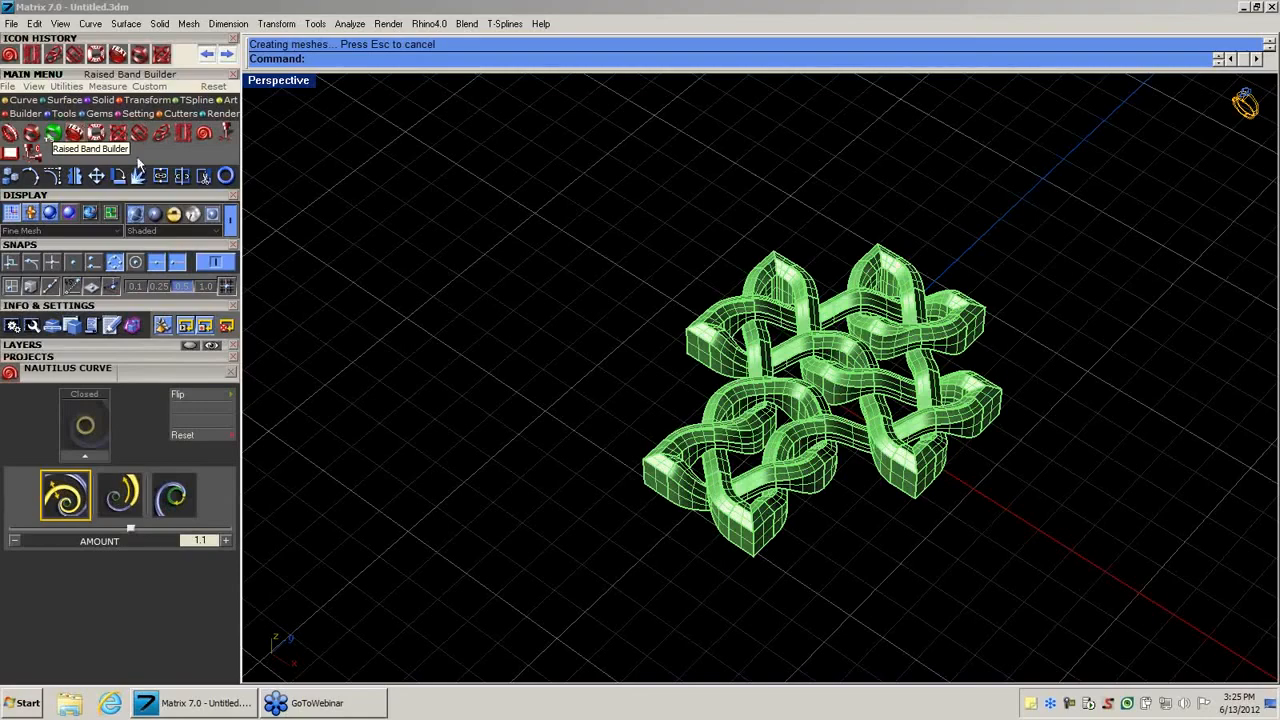
# Delete the whole knot and reset the workspace to the default four-viewport layout.
pyautogui.moveTo(560, 160); pyautogui.dragTo(1175, 671)
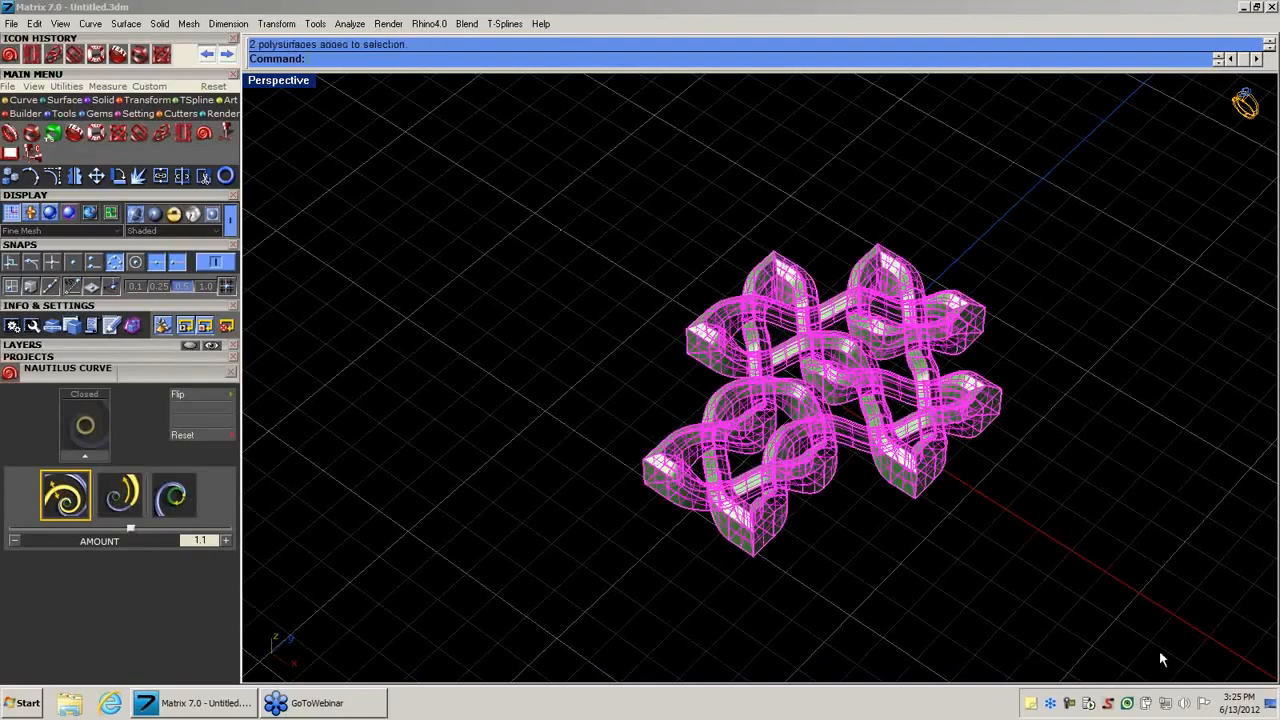
pyautogui.press('Delete')
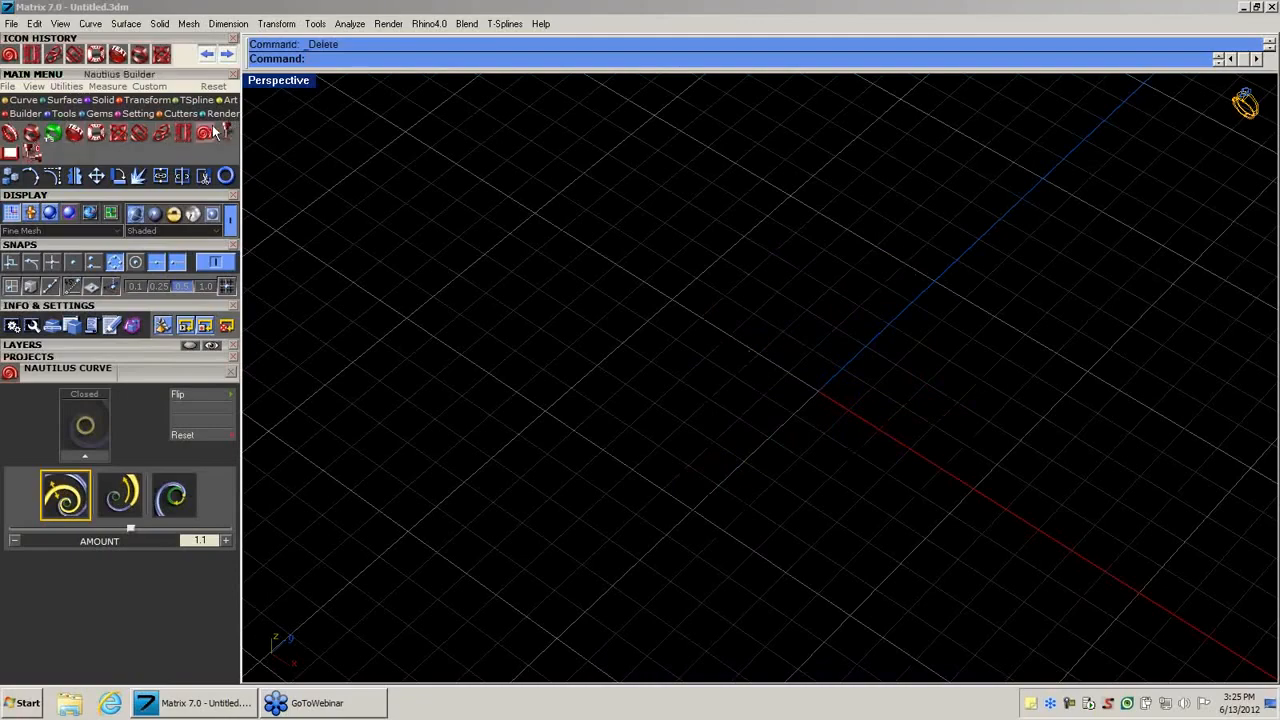
pyautogui.click(217, 86)
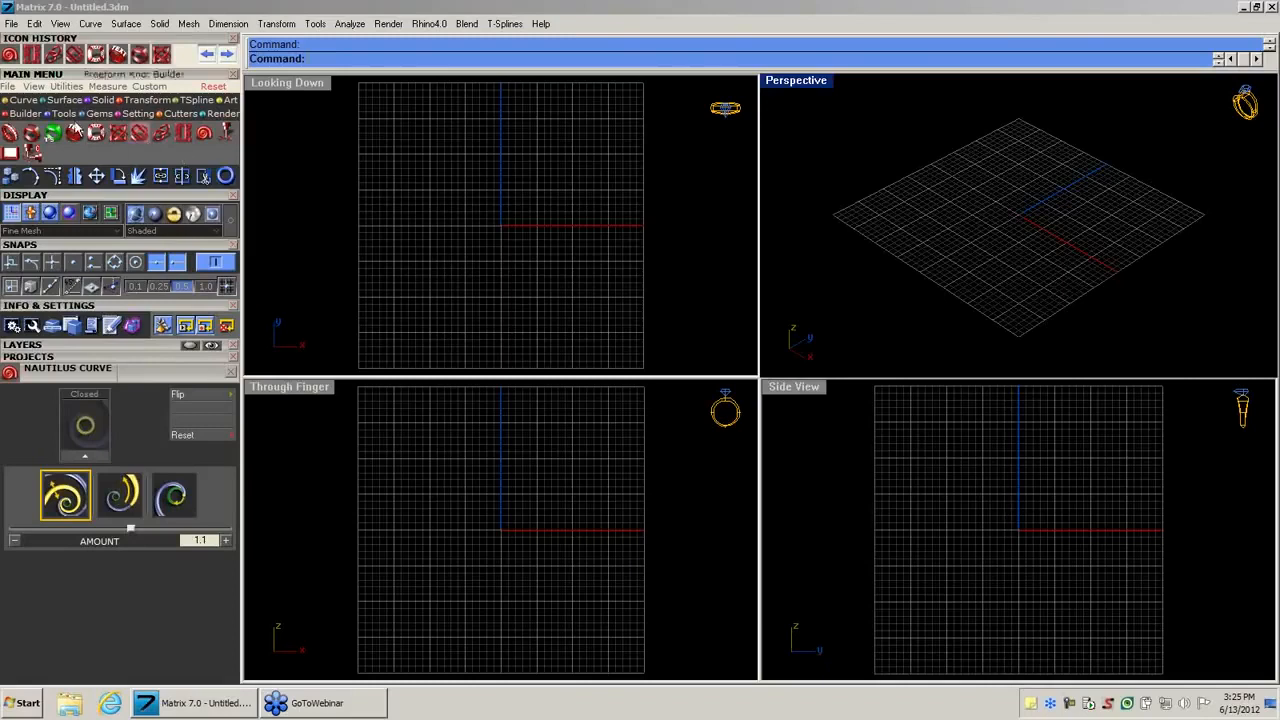
# Create a USA size 7 ring rail with the Ring Rail tool, declining to replace the existing rail.
pyautogui.click(57, 113)
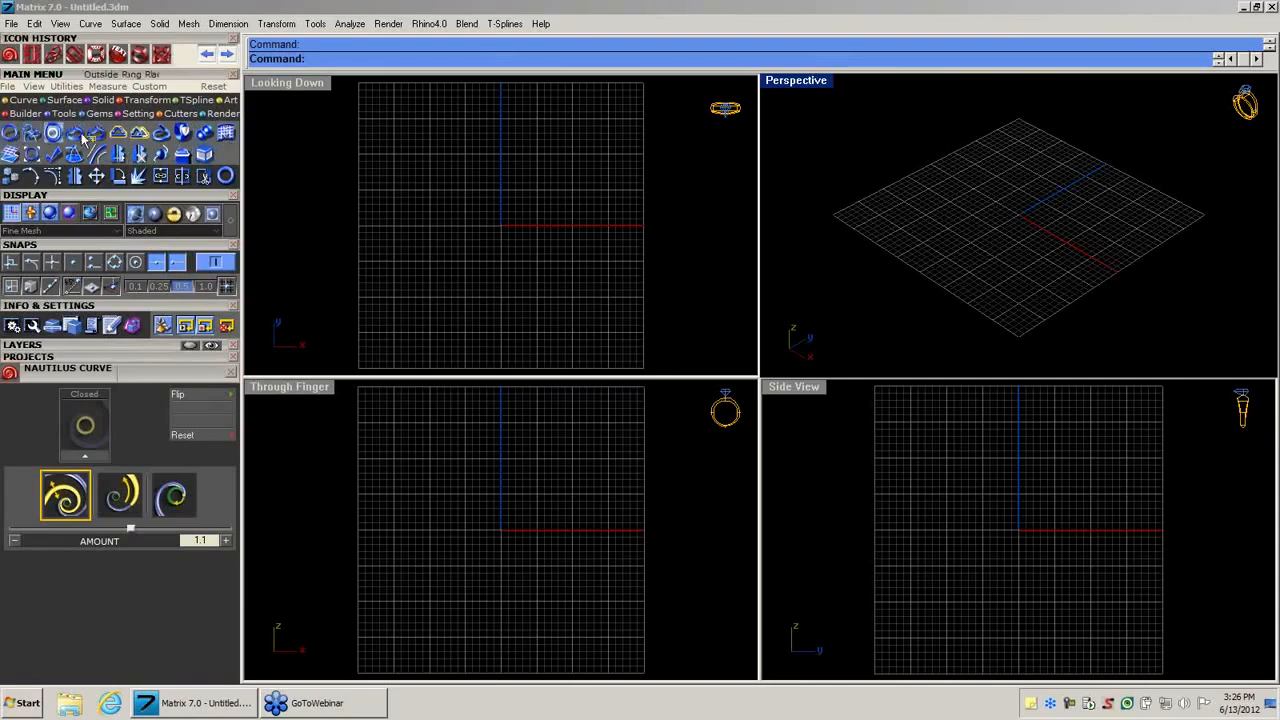
pyautogui.click(11, 134)
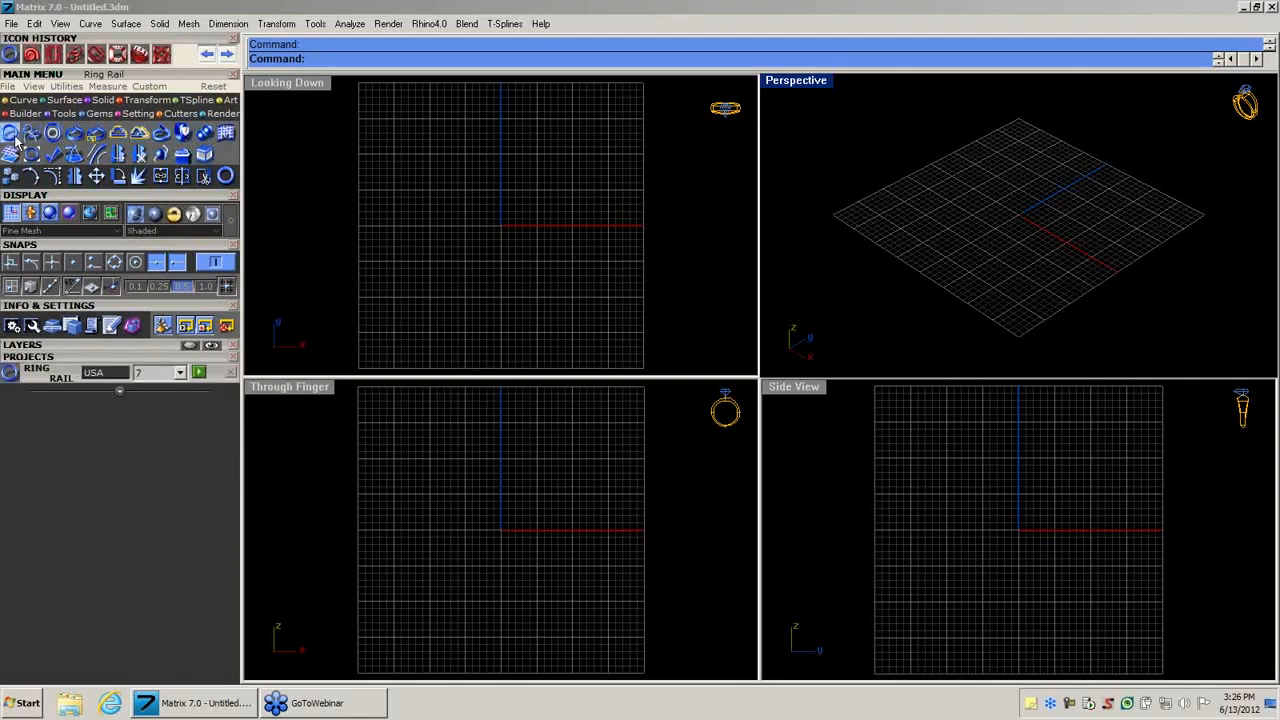
pyautogui.click(180, 373)
pyautogui.moveTo(181, 427)
pyautogui.mouseDown()
pyautogui.moveTo(180, 396)
pyautogui.moveTo(181, 470)
pyautogui.moveTo(183, 413)
pyautogui.mouseUp()
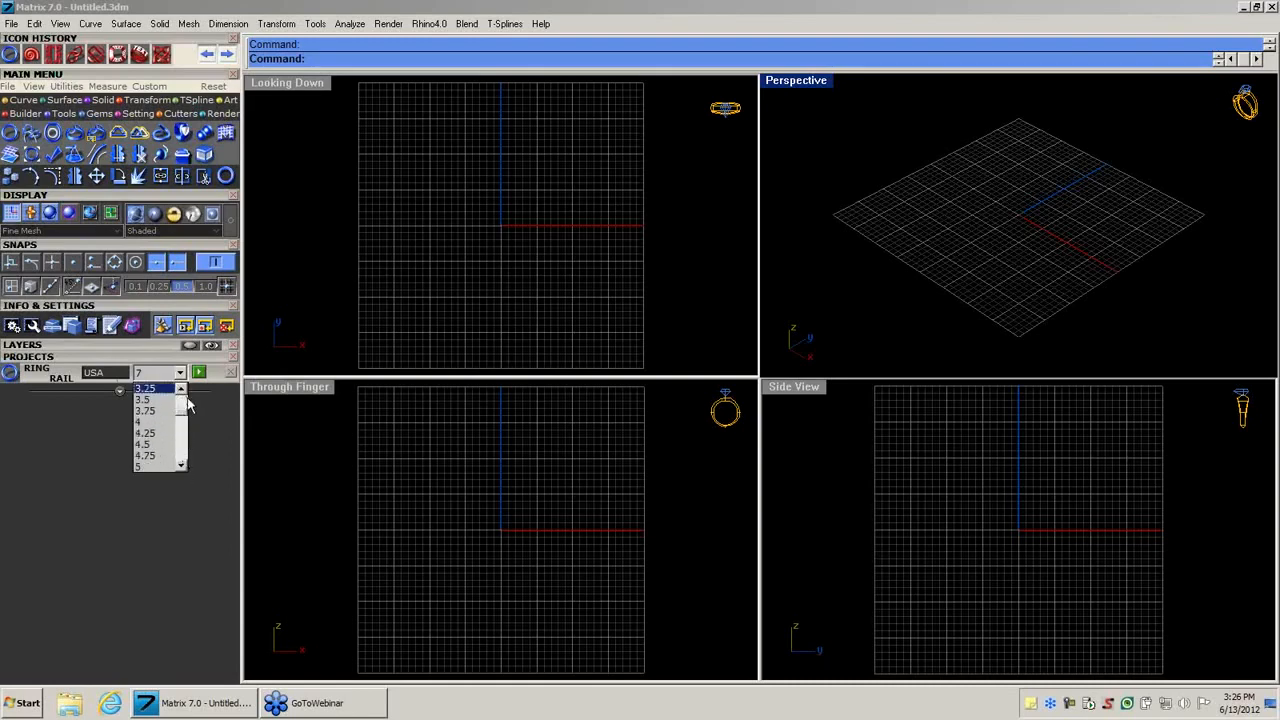
pyautogui.click(210, 407)
pyautogui.click(199, 372)
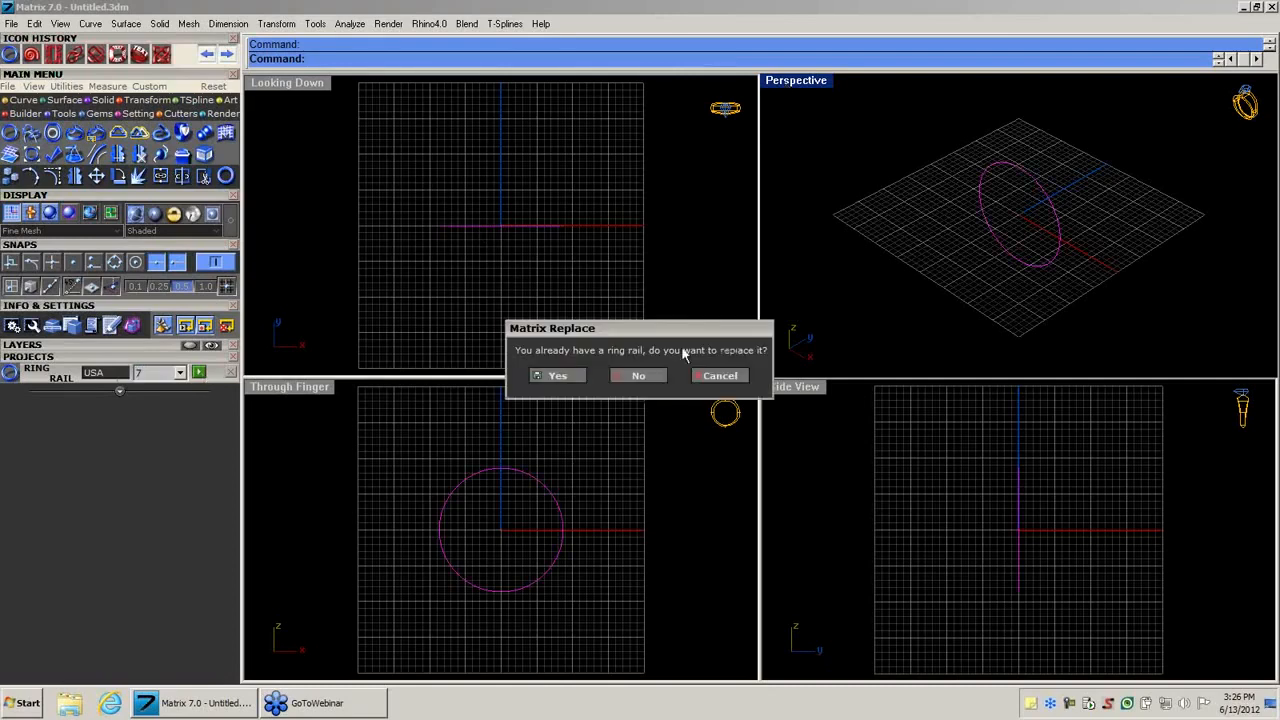
pyautogui.click(633, 376)
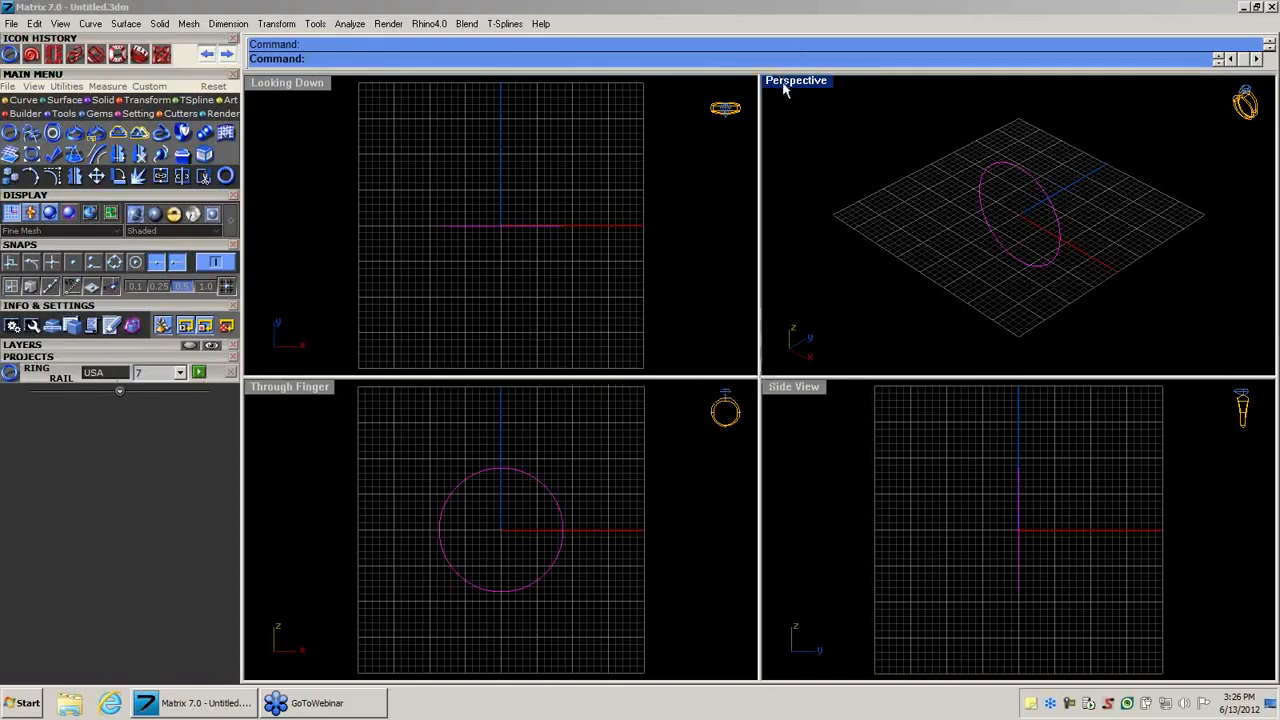
# Maximise the Perspective view and examine the ring rail from several angles.
pyautogui.doubleClick(783, 87)
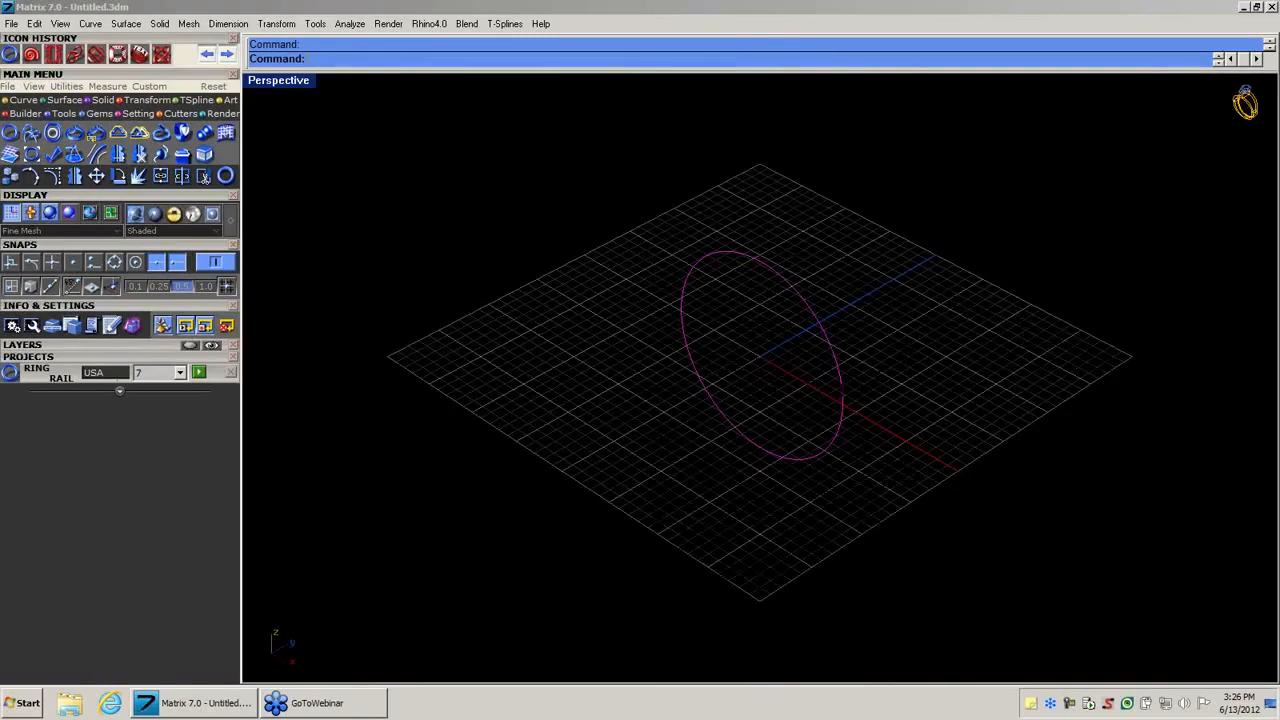
pyautogui.moveTo(630, 380); pyautogui.dragTo(642, 316, button='right')
pyautogui.scroll(6, 714, 298)
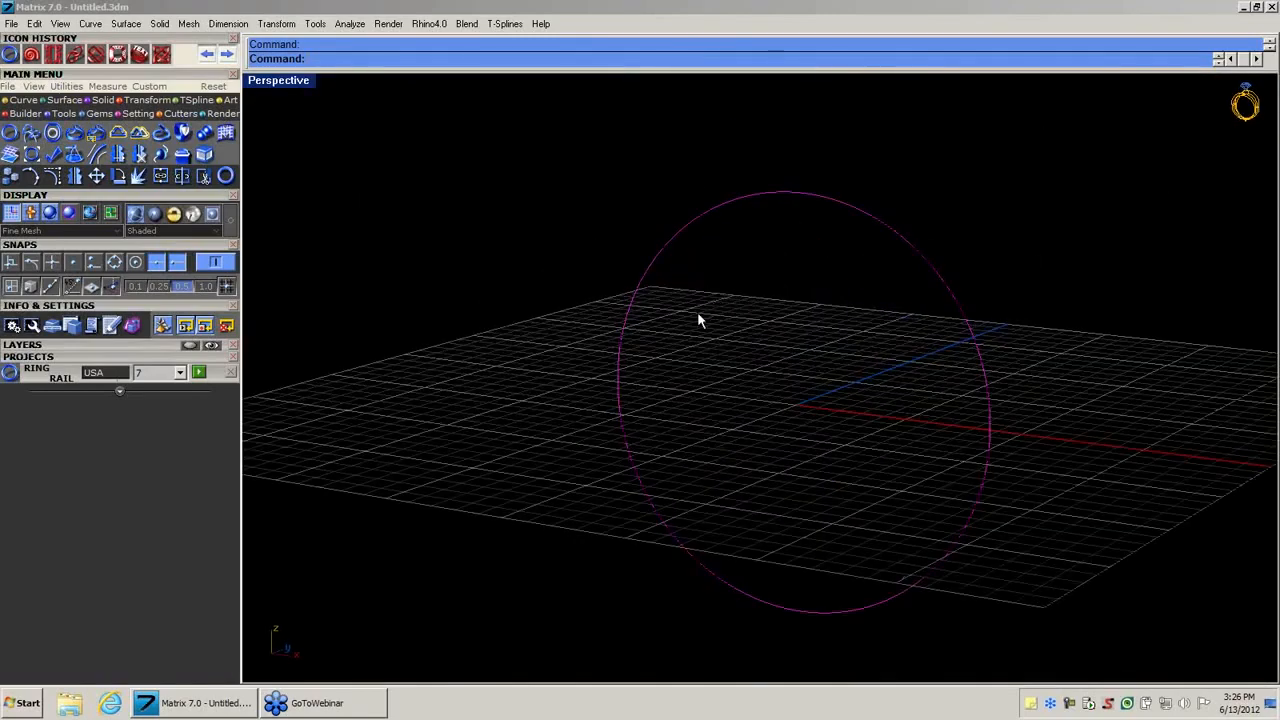
pyautogui.moveTo(728, 326); pyautogui.dragTo(744, 349, button='right')
pyautogui.scroll(-4, 803, 346)
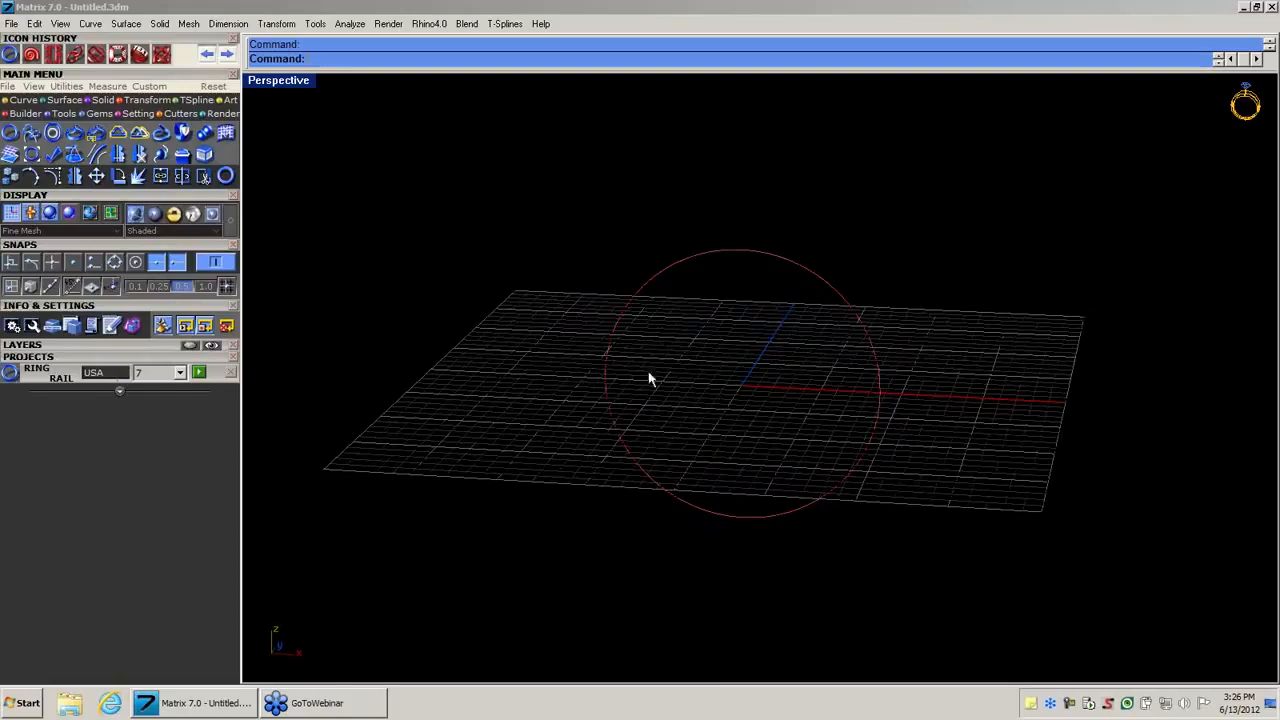
pyautogui.moveTo(722, 406); pyautogui.dragTo(737, 377, button='right')
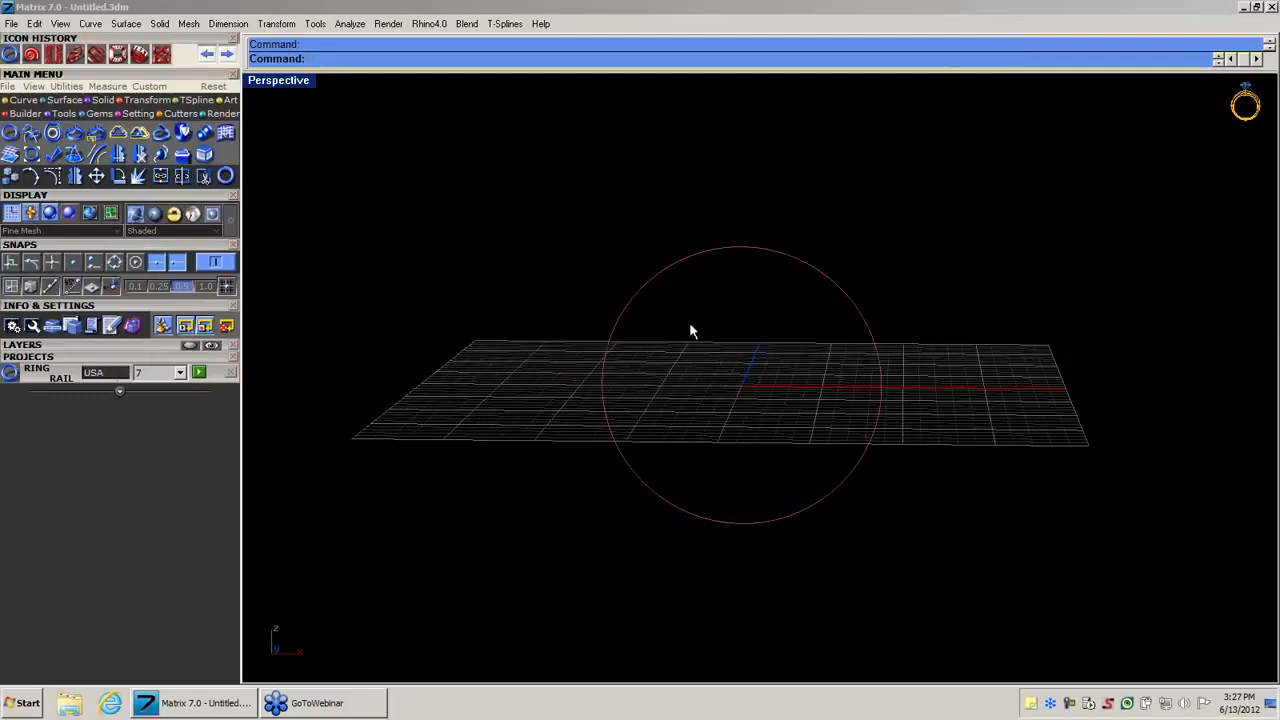
# Draw a corner-to-corner rectangle enclosing the ring rail in the maximised Through Finger view.
pyautogui.click(6, 104)
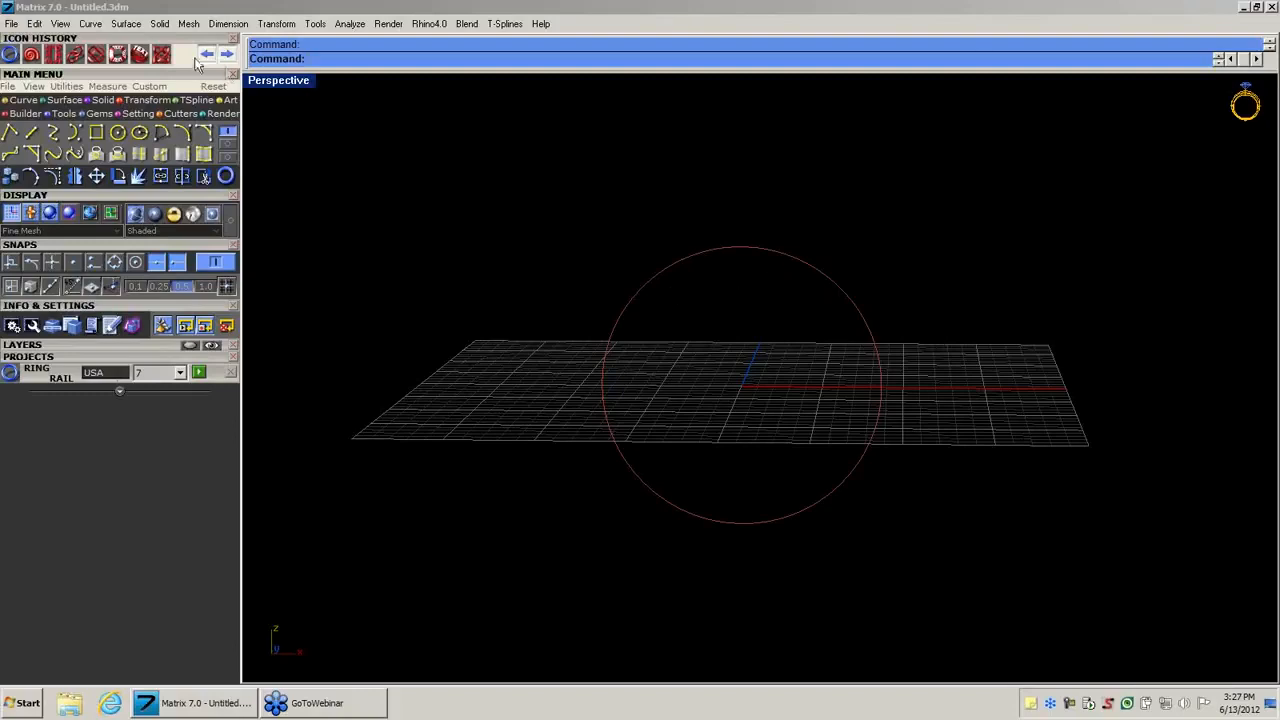
pyautogui.click(96, 132)
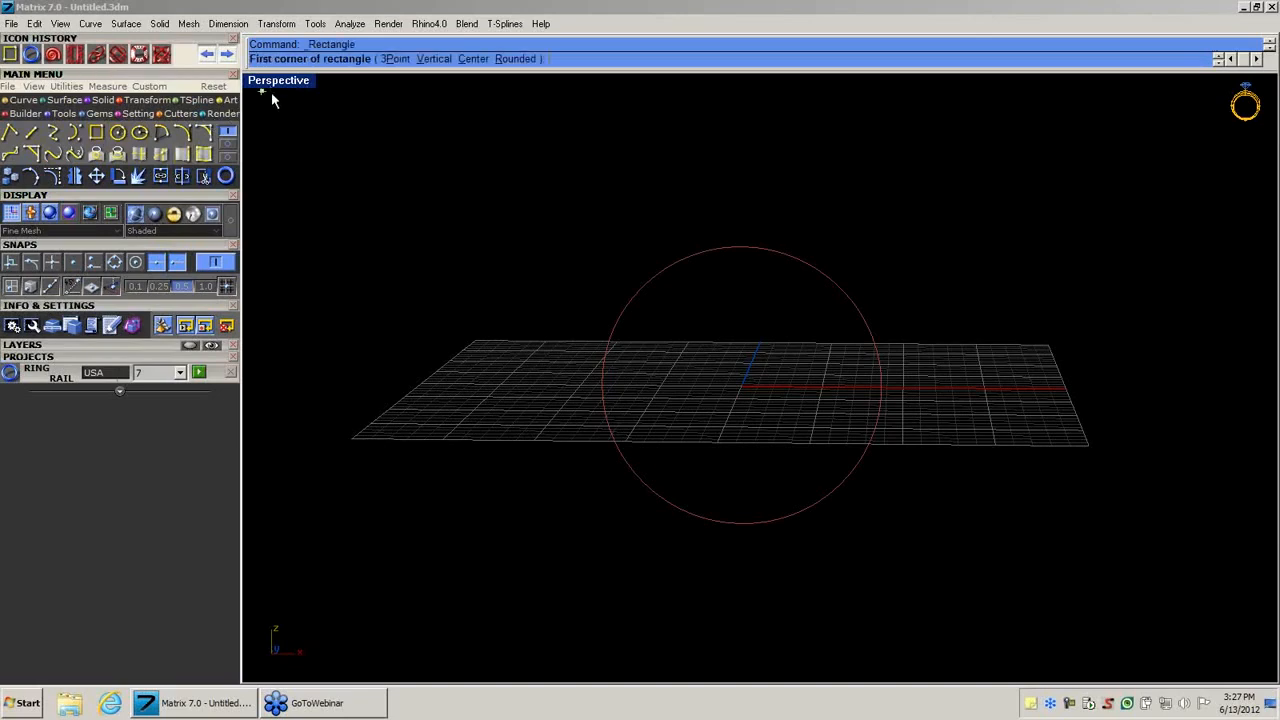
pyautogui.doubleClick(270, 86)
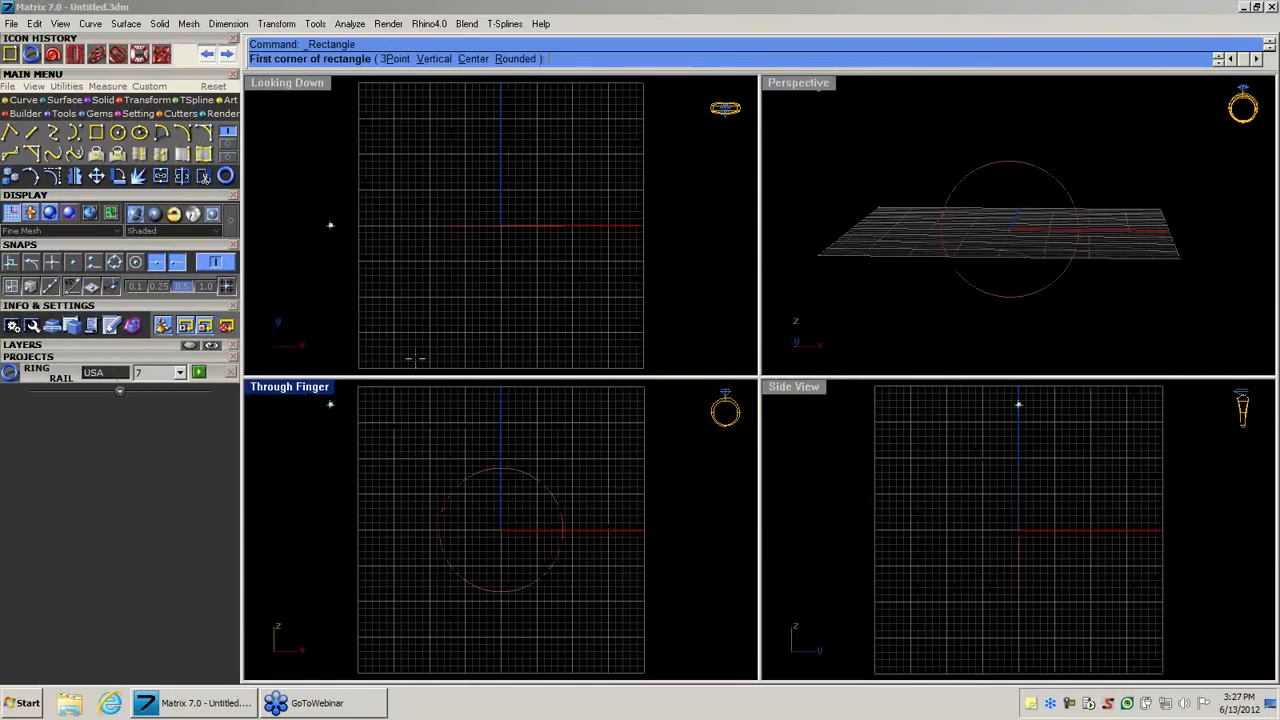
pyautogui.doubleClick(289, 386)
pyautogui.click(598, 216)
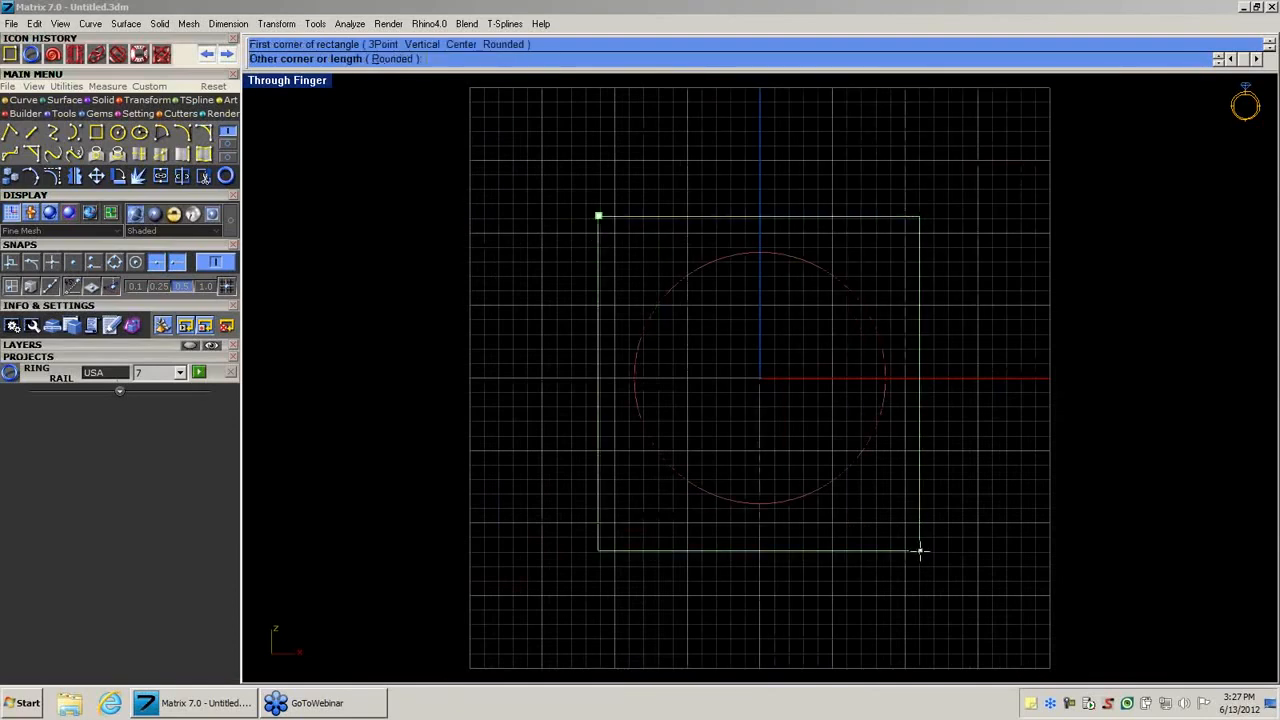
pyautogui.click(919, 550)
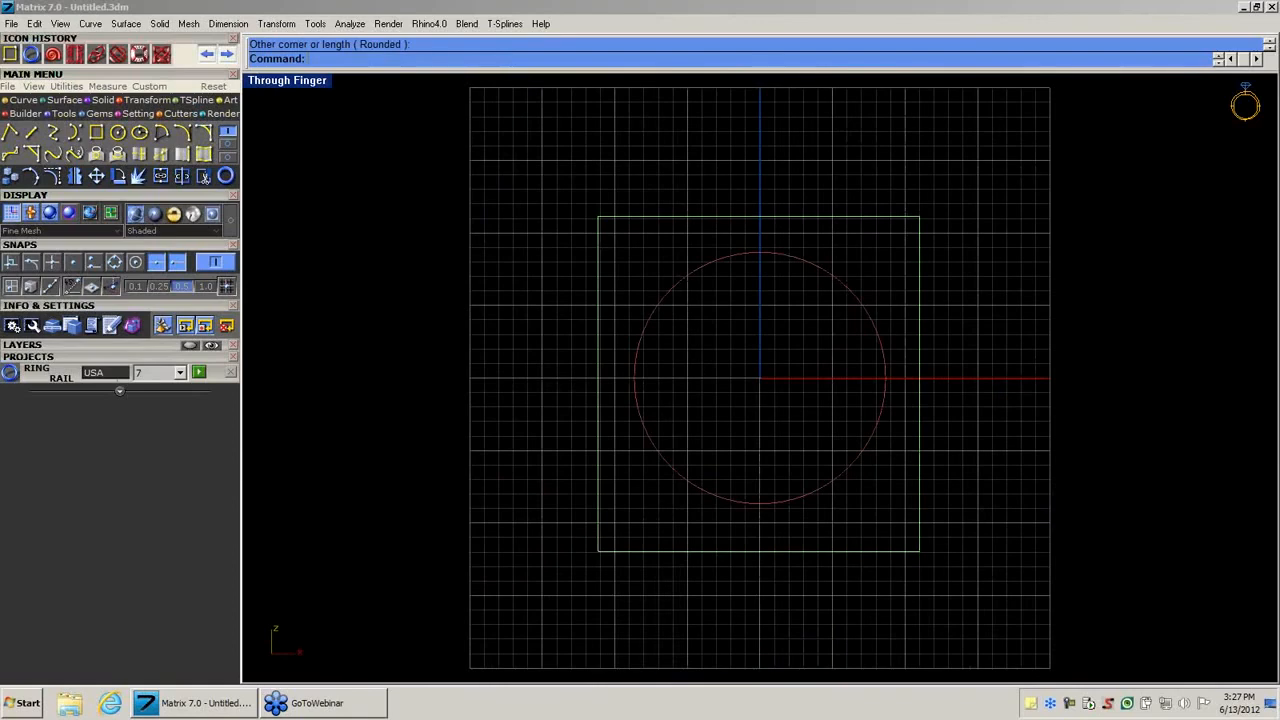
# Delete the rectangle around the ring rail and return to the four-viewport layout.
pyautogui.click(819, 551)
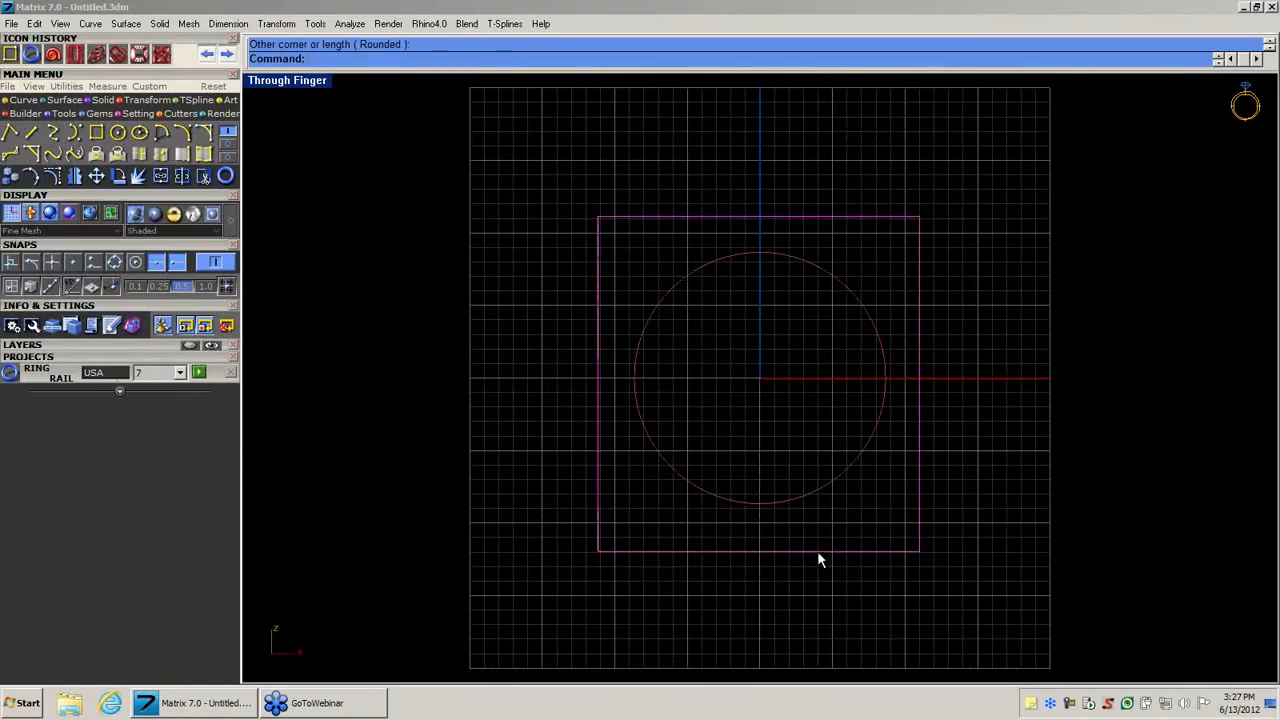
pyautogui.press('Delete')
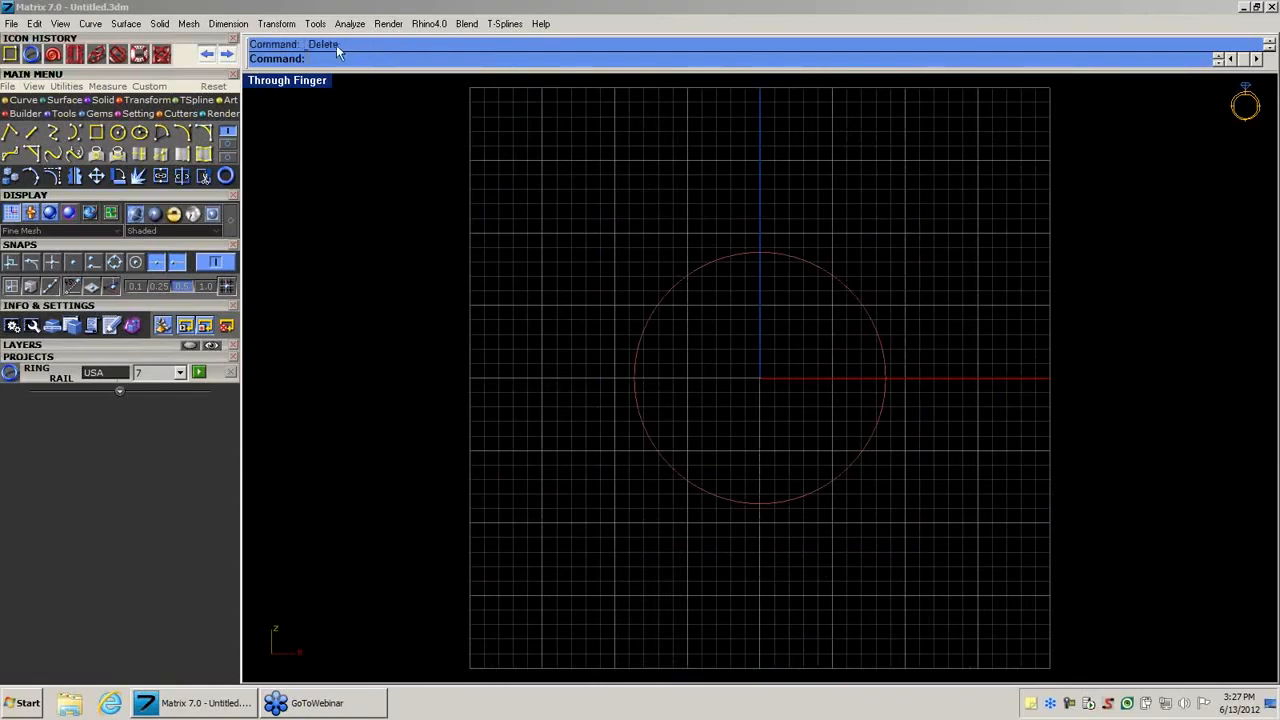
pyautogui.doubleClick(305, 81)
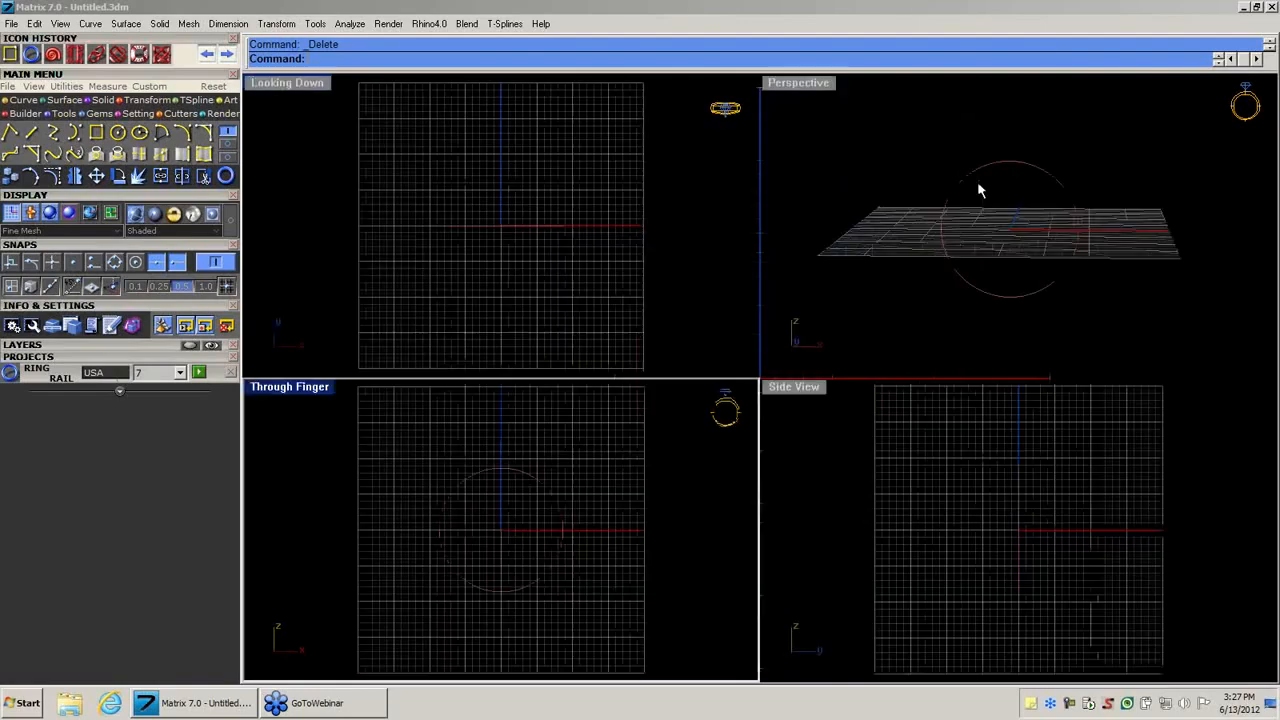
# Select one of the two overlapping ring rails in the maximised Perspective view and start an Outside Ring Rail from it.
pyautogui.doubleClick(800, 84)
pyautogui.moveTo(763, 323)
pyautogui.mouseDown(button='right')
pyautogui.moveTo(731, 339)
pyautogui.moveTo(766, 317)
pyautogui.mouseUp(button='right')
pyautogui.click(751, 257)
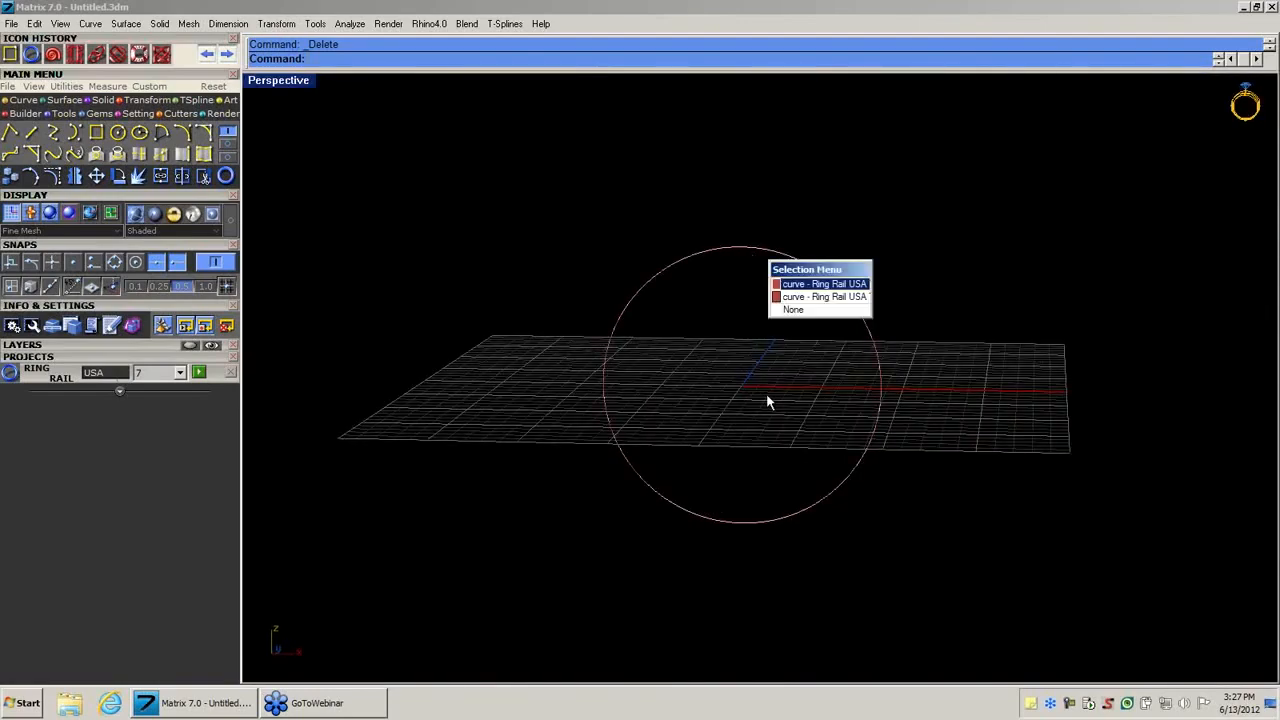
pyautogui.click(786, 297)
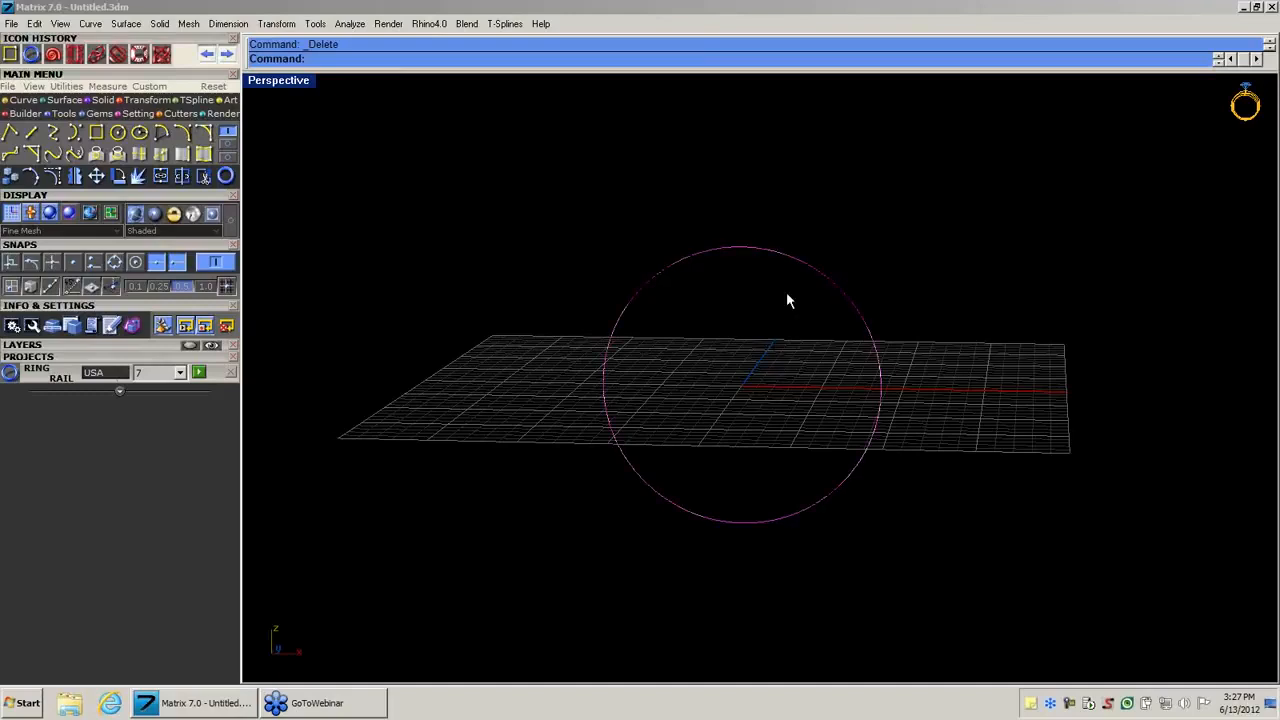
pyautogui.middleClick(740, 262)
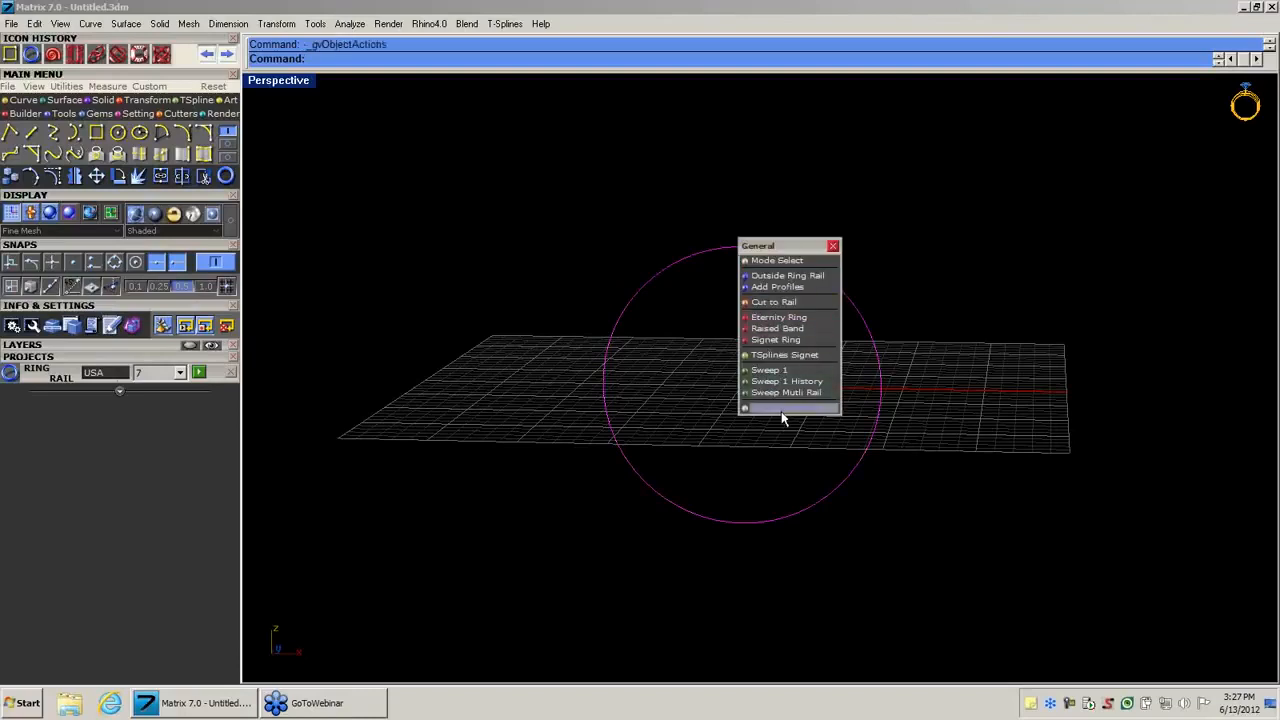
pyautogui.click(790, 276)
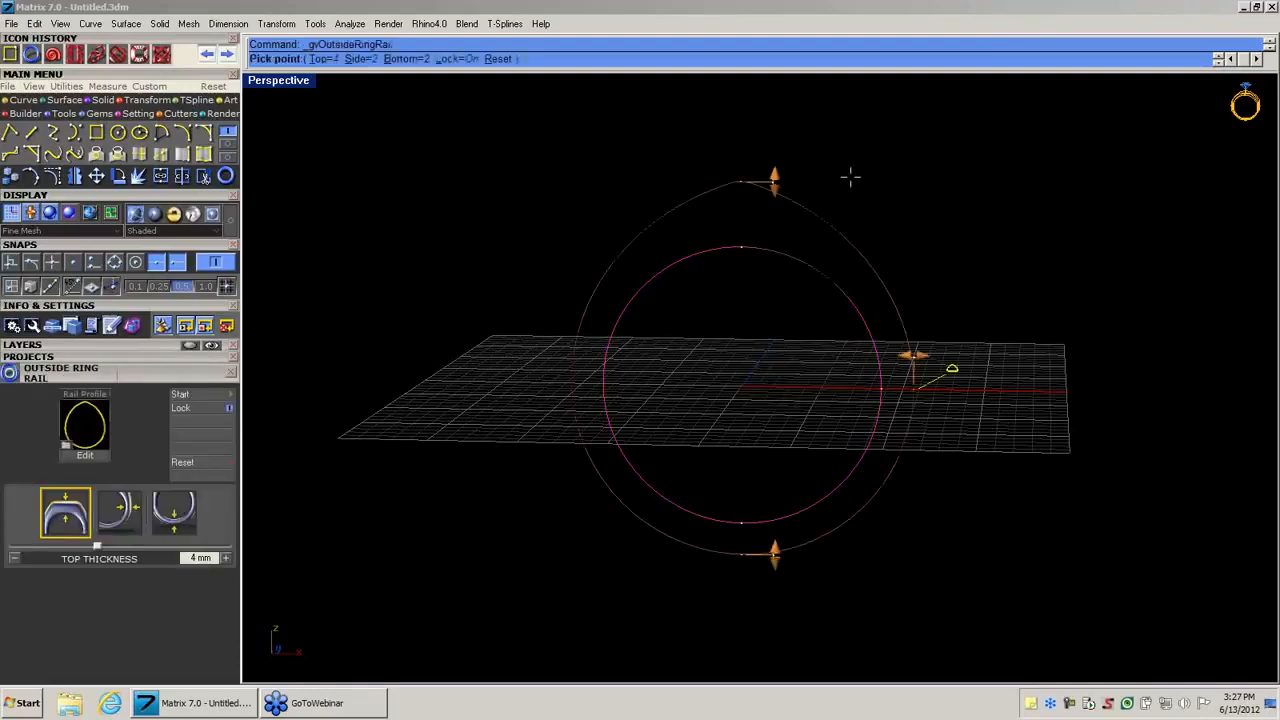
# Browse the outside ring rail shape library at different thumbnail sizes and preview several shapes around the ring rail.
pyautogui.moveTo(912, 356)
pyautogui.click(951, 370)
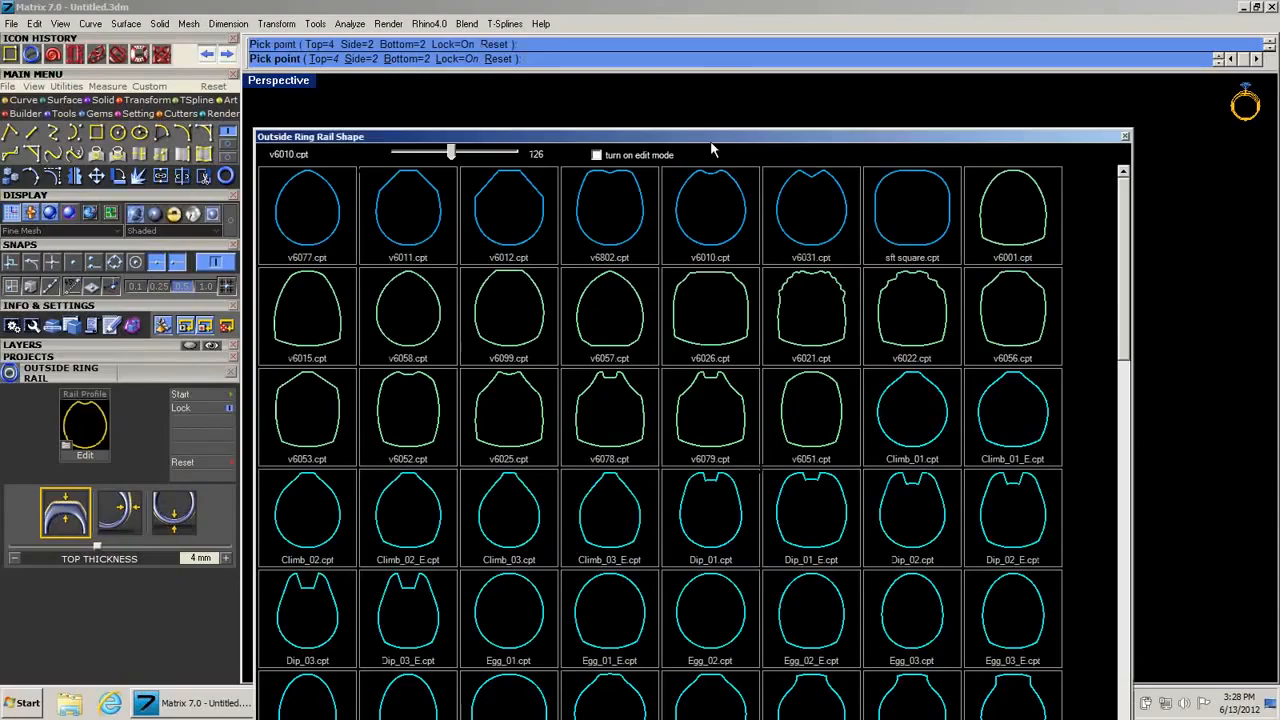
pyautogui.moveTo(455, 160); pyautogui.dragTo(404, 167)
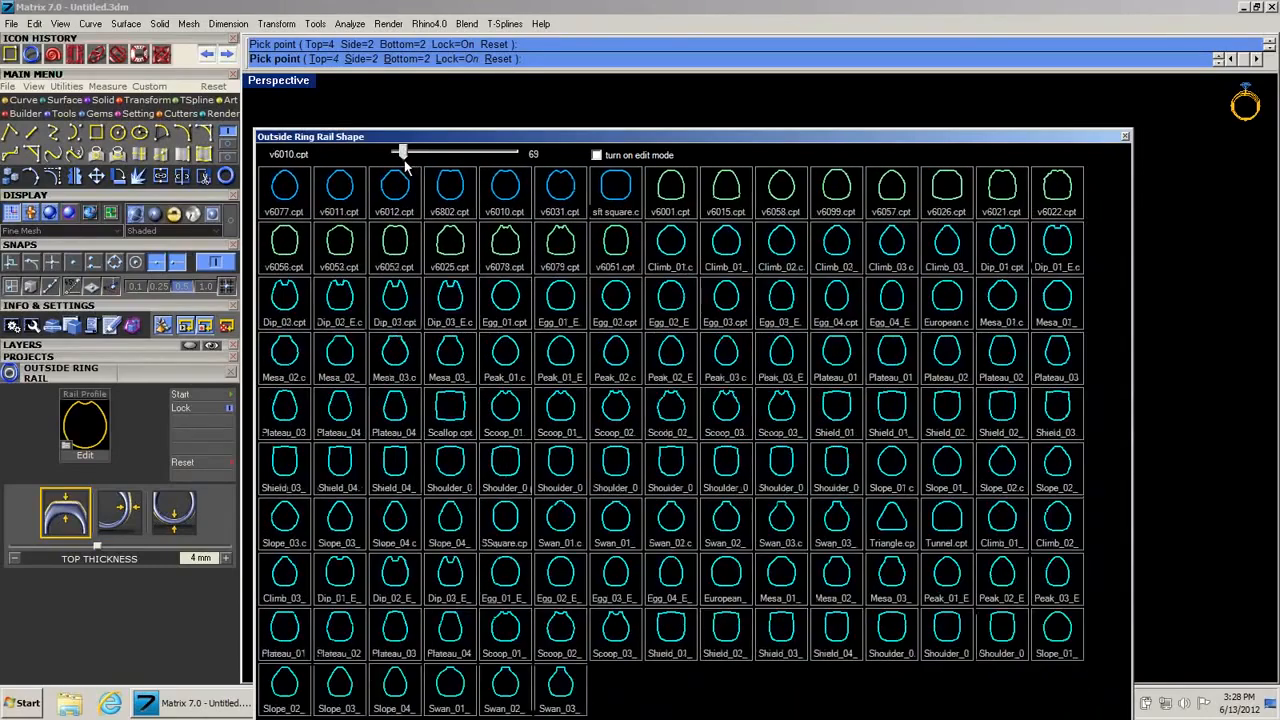
pyautogui.click(678, 388)
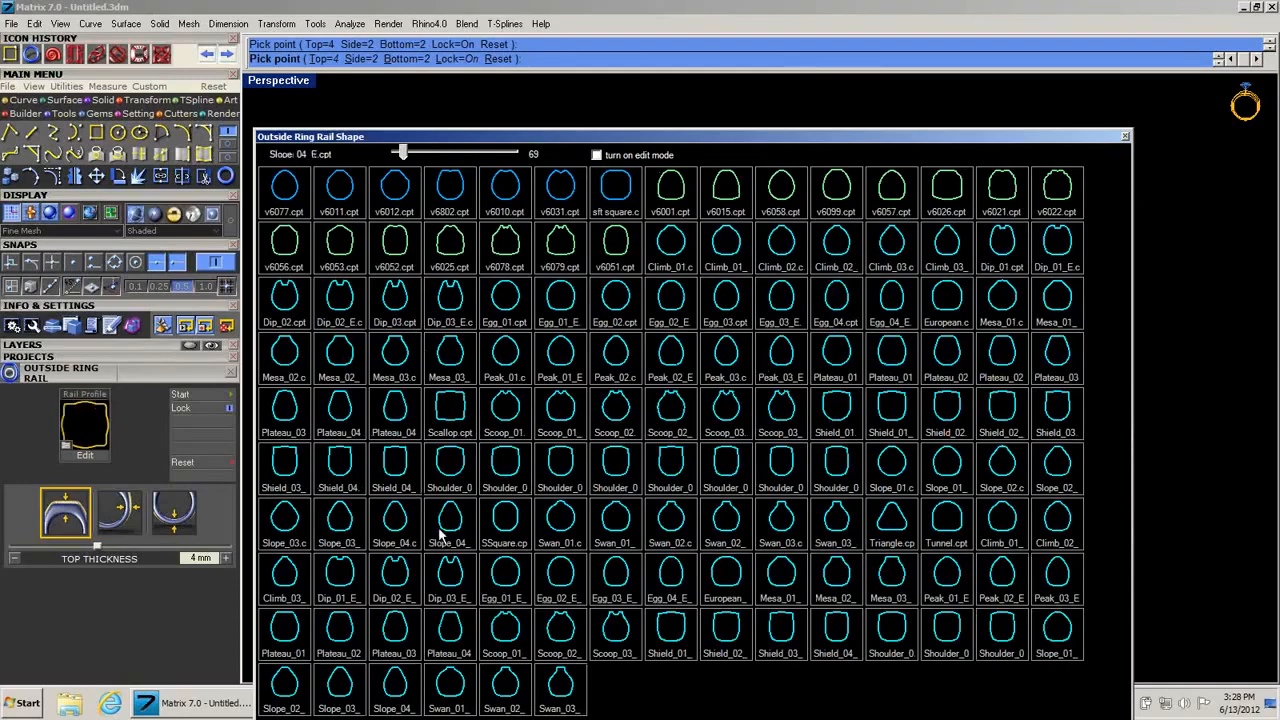
pyautogui.moveTo(640, 141); pyautogui.dragTo(329, 103)
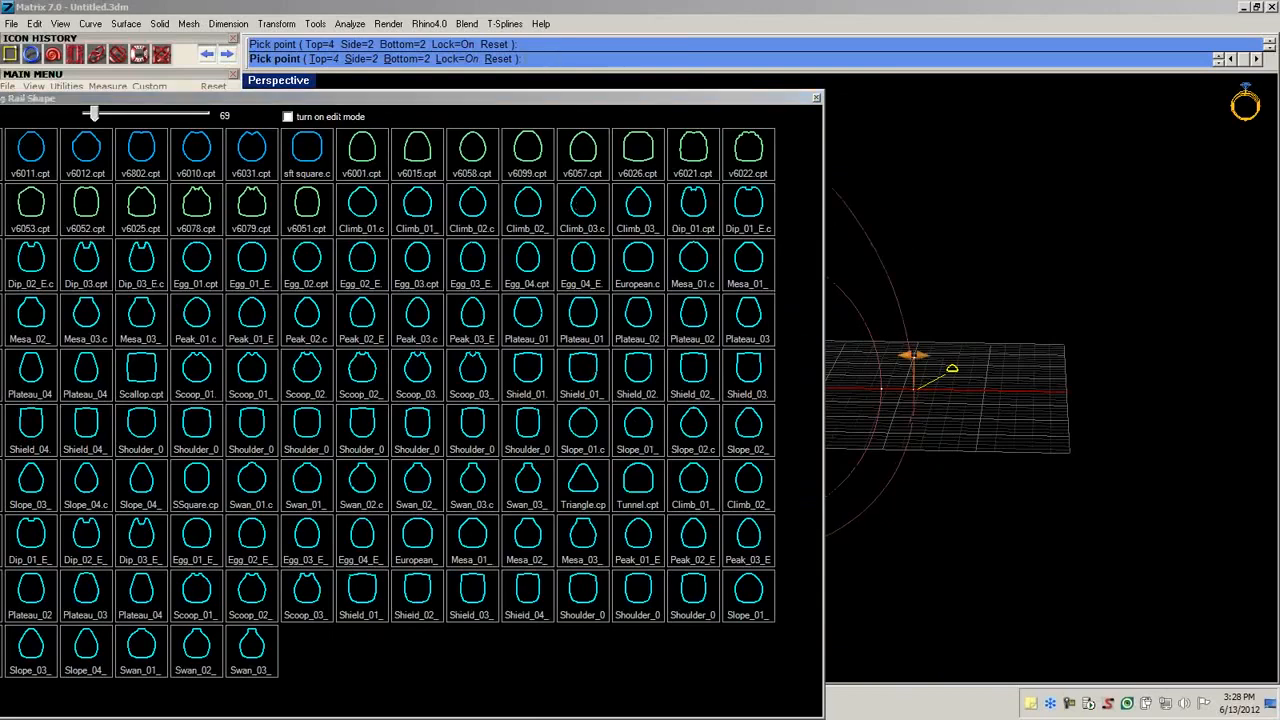
pyautogui.moveTo(531, 104); pyautogui.dragTo(327, 93)
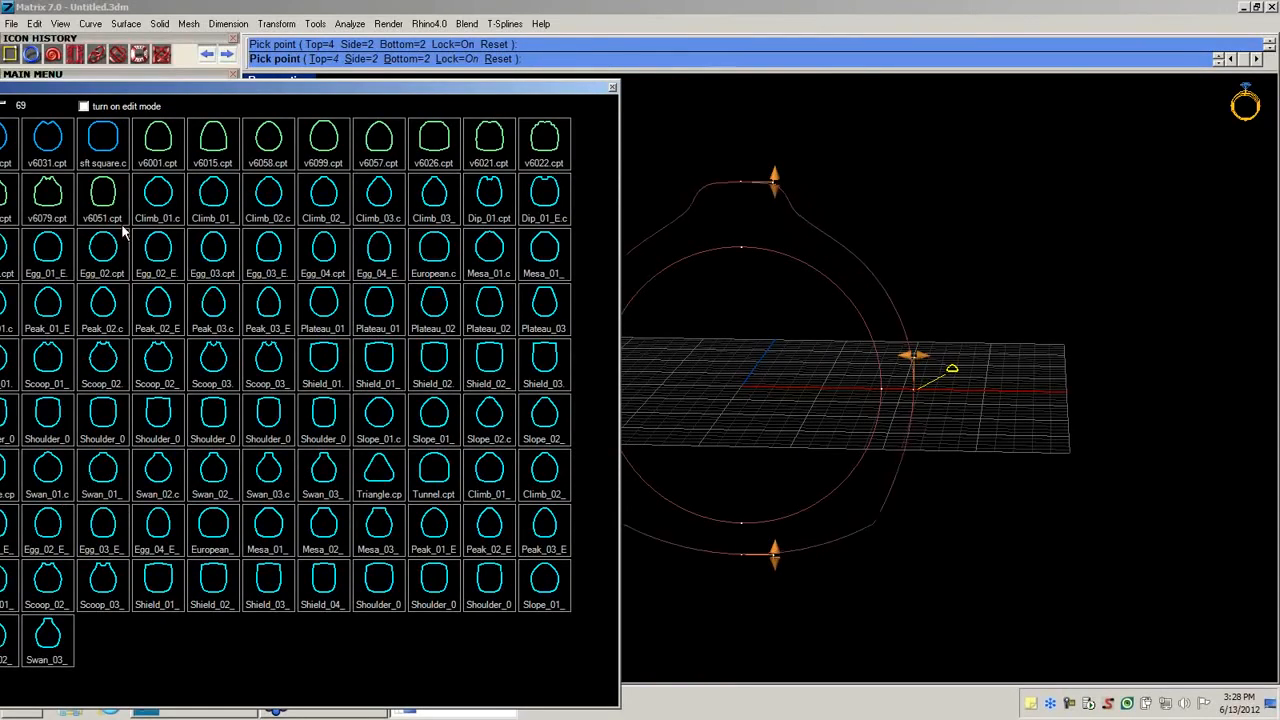
pyautogui.moveTo(119, 88); pyautogui.dragTo(250, 114)
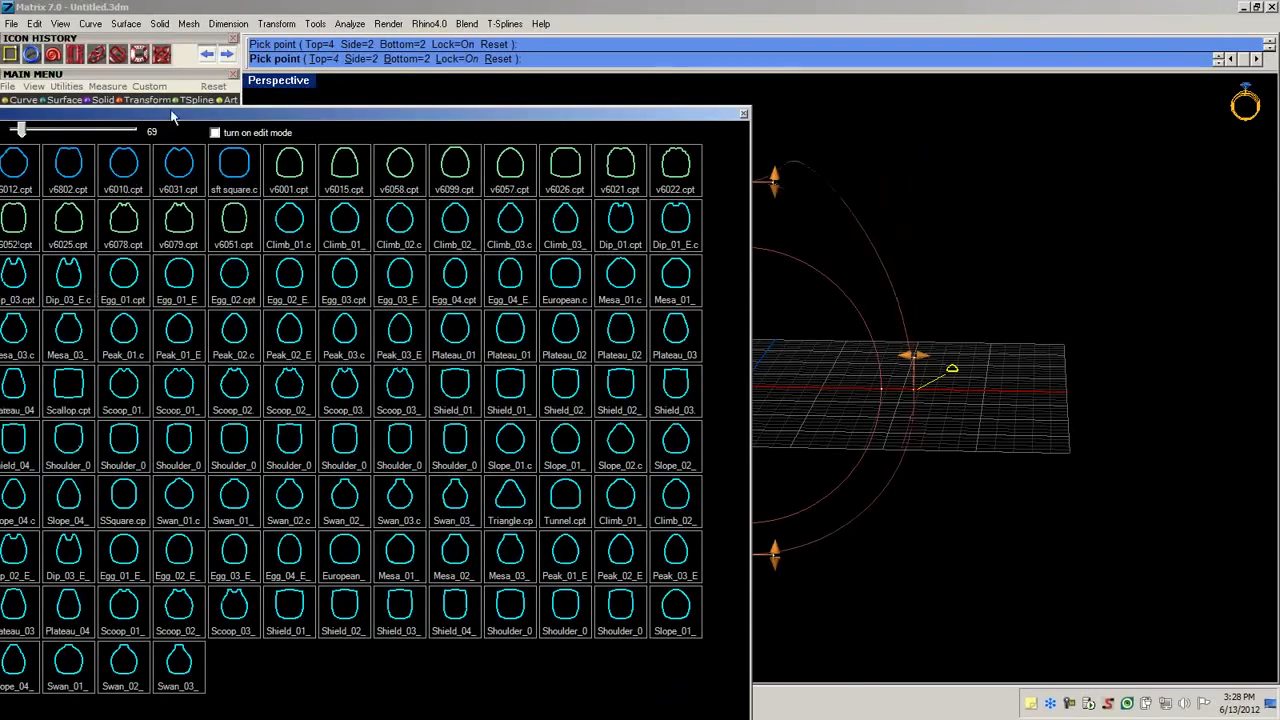
pyautogui.moveTo(176, 116); pyautogui.dragTo(327, 126)
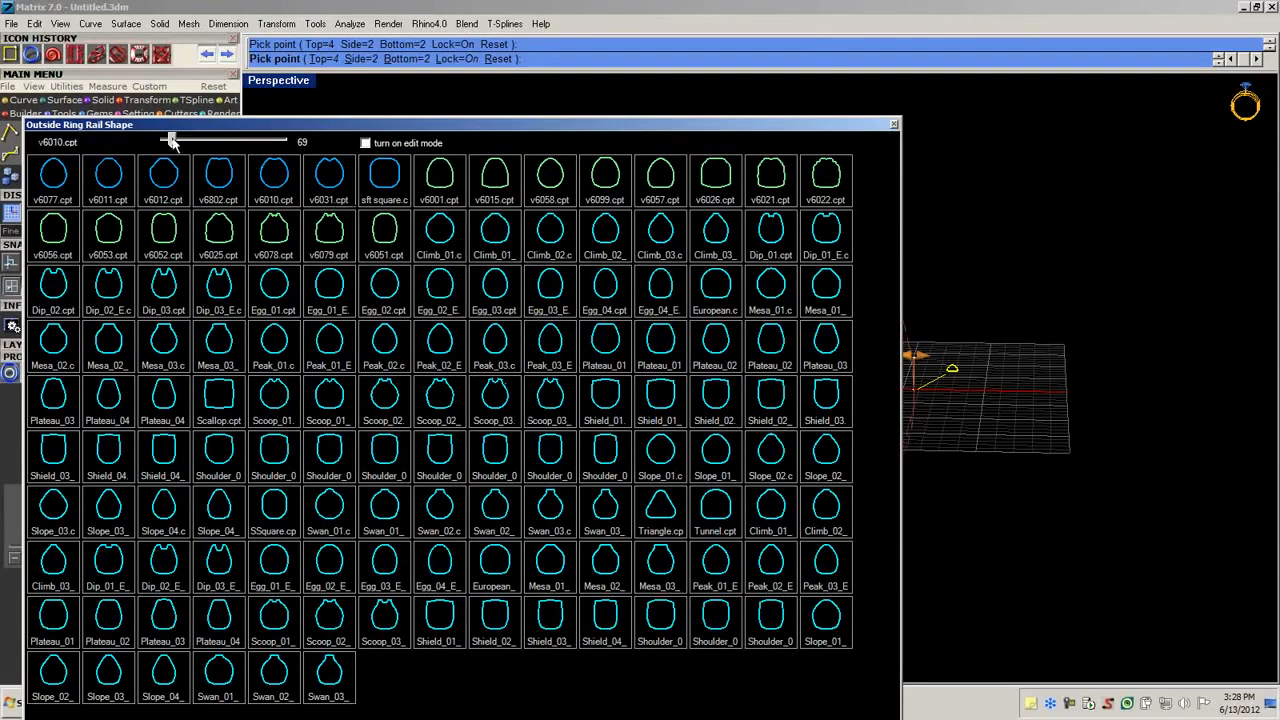
pyautogui.moveTo(173, 141); pyautogui.dragTo(201, 141)
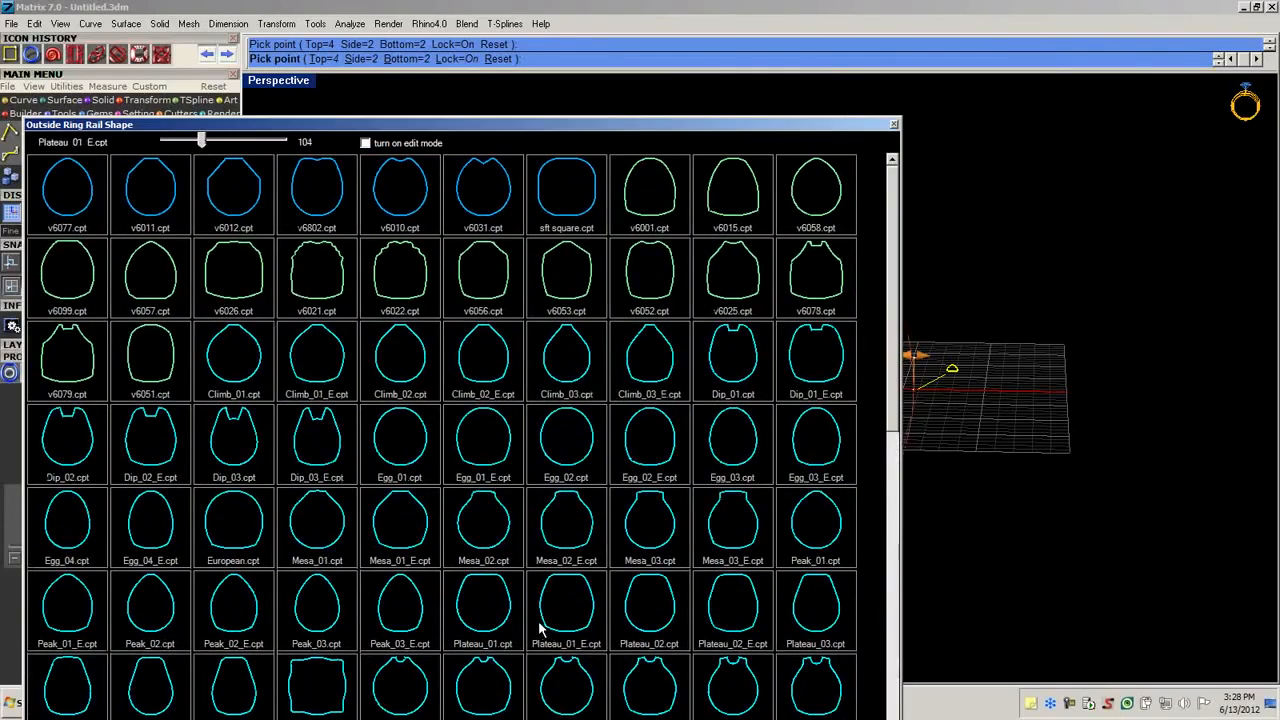
# Apply the European.cpt shape to the outside ring rail, finish the command and check both rails in perspective.
pyautogui.click(231, 525)
pyautogui.moveTo(790, 430)
pyautogui.mouseDown(button='right')
pyautogui.moveTo(637, 446)
pyautogui.moveTo(773, 432)
pyautogui.mouseUp(button='right')
pyautogui.rightClick(773, 432)
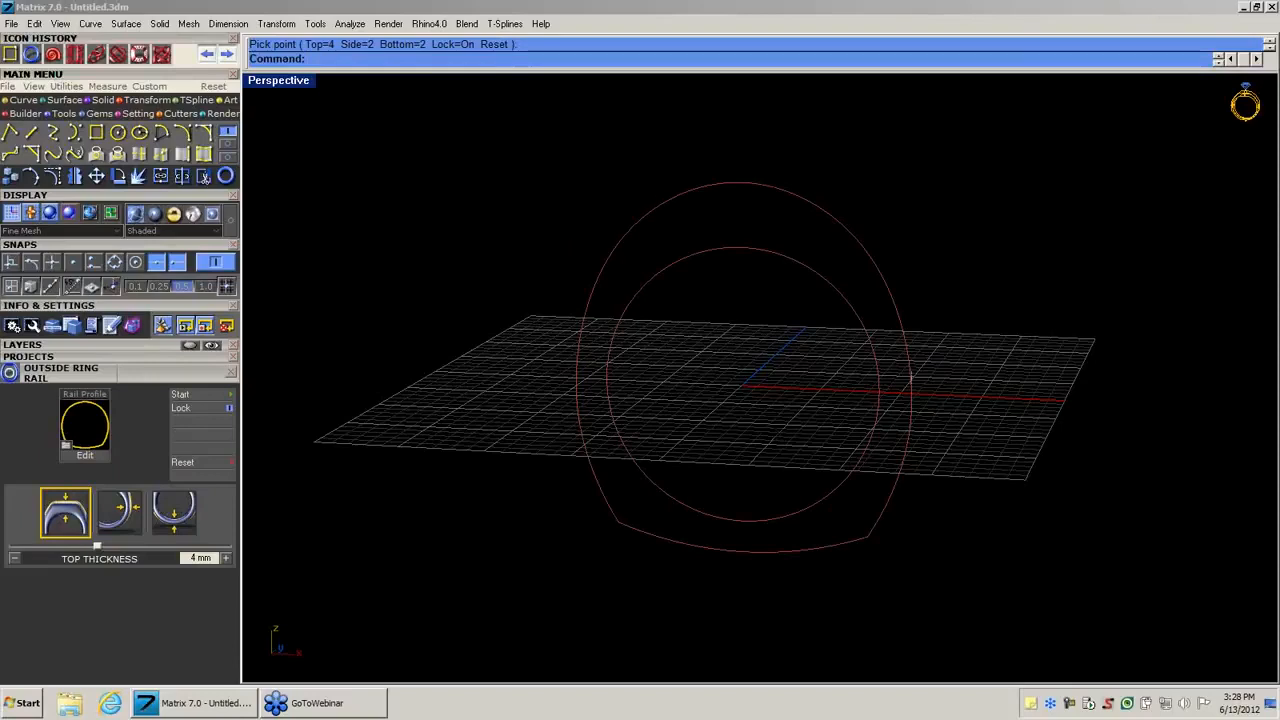
pyautogui.moveTo(674, 320); pyautogui.dragTo(697, 334, button='right')
pyautogui.scroll(2, 697, 334)
pyautogui.scroll(-2, 711, 328)
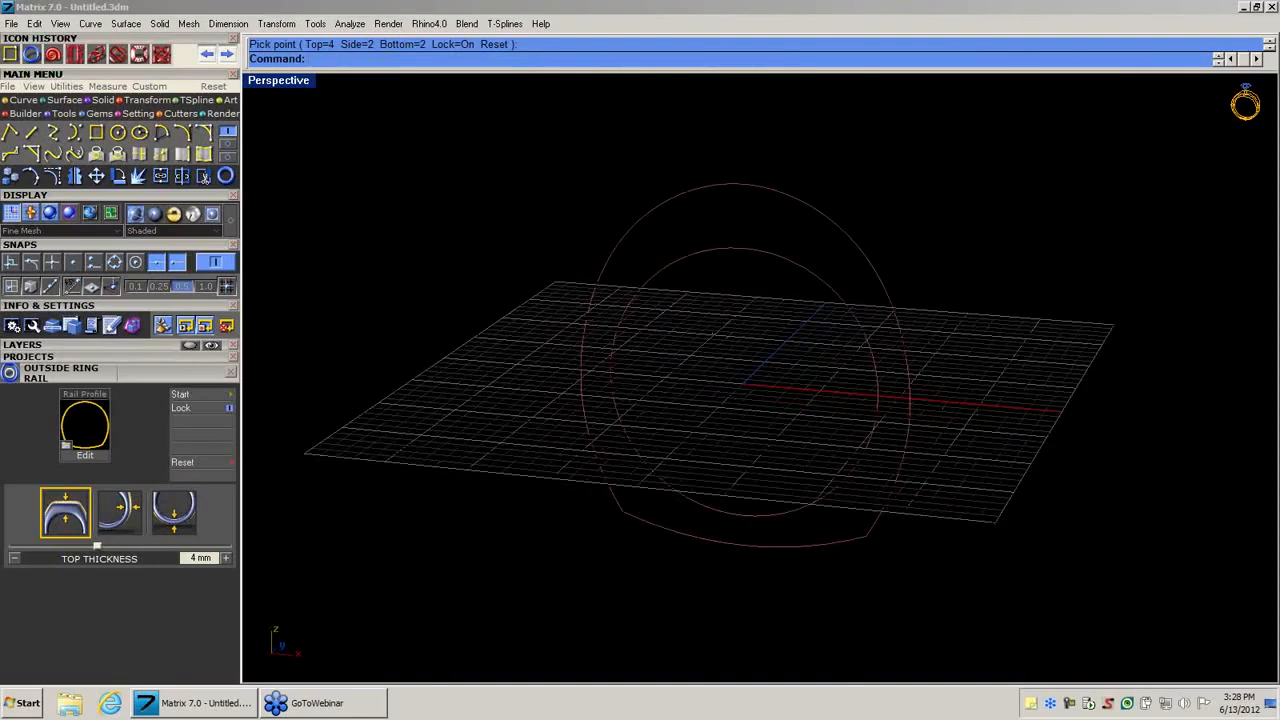
# Place a half-round profile on the upper shoulder of the inner ring rail with Add Profiles, using the outside rail as second rail.
pyautogui.middleClick(750, 258)
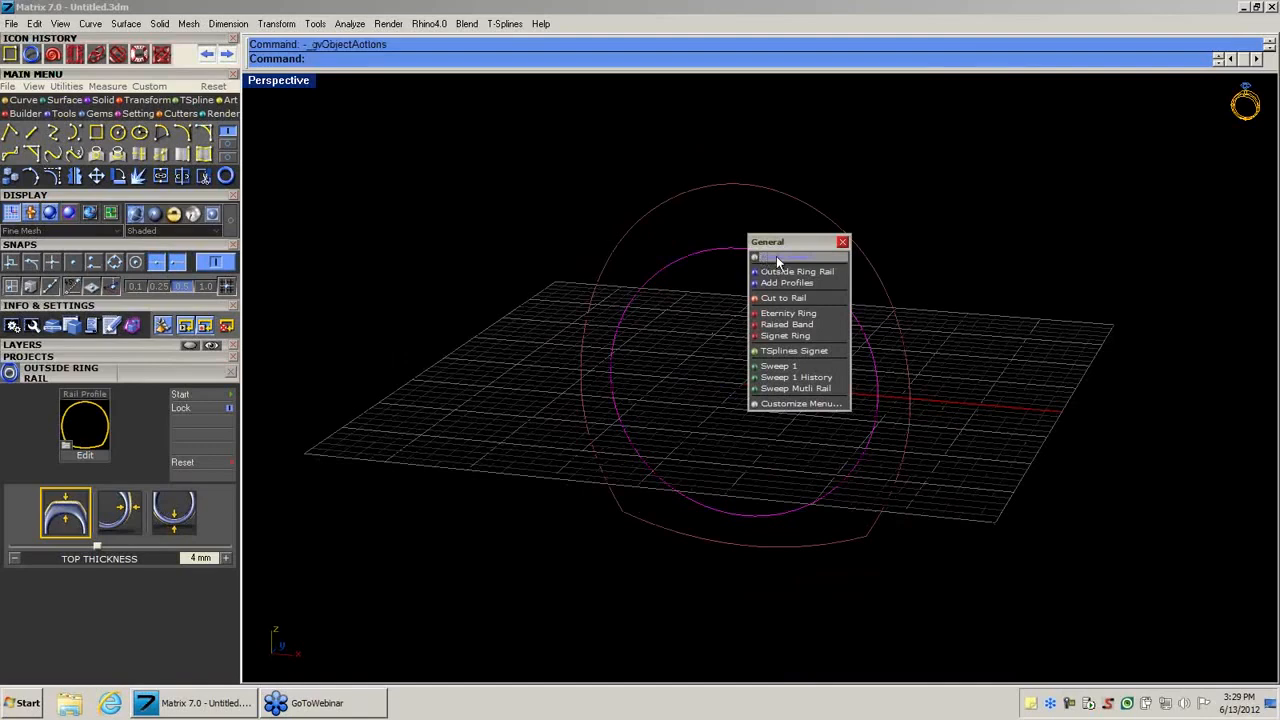
pyautogui.click(787, 287)
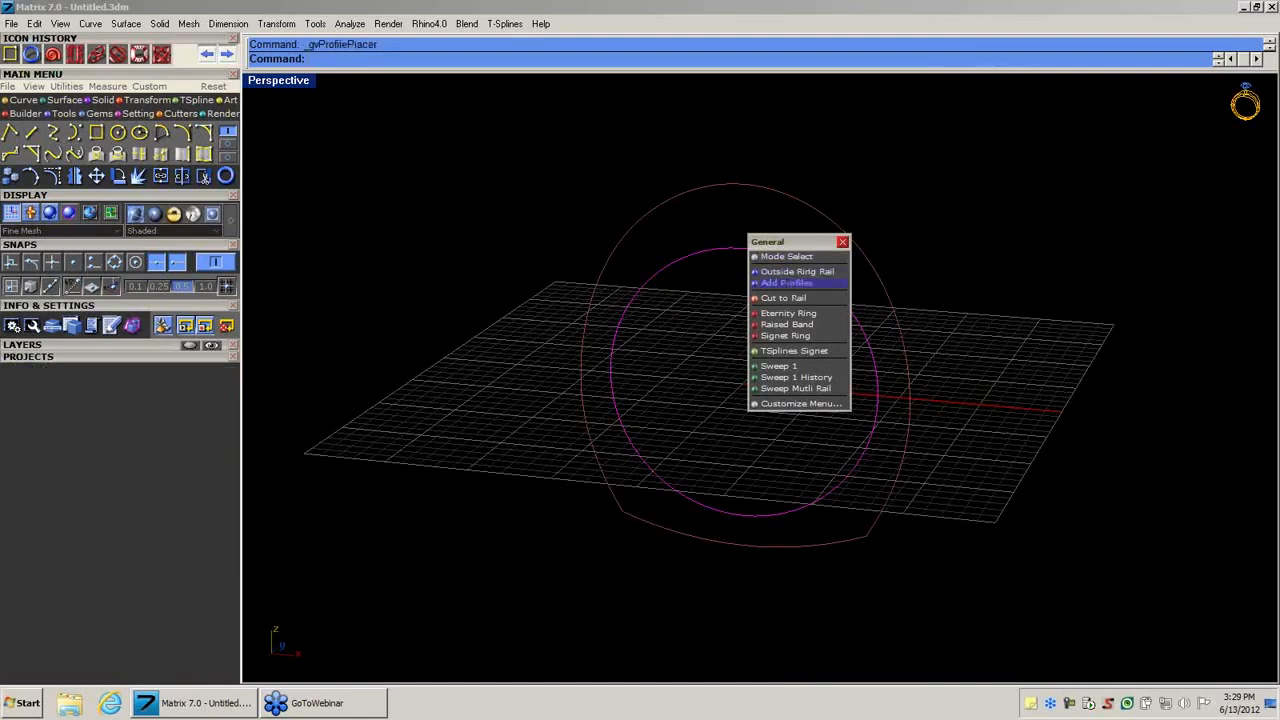
pyautogui.moveTo(735, 522); pyautogui.dragTo(681, 296)
pyautogui.scroll(4, 654, 207)
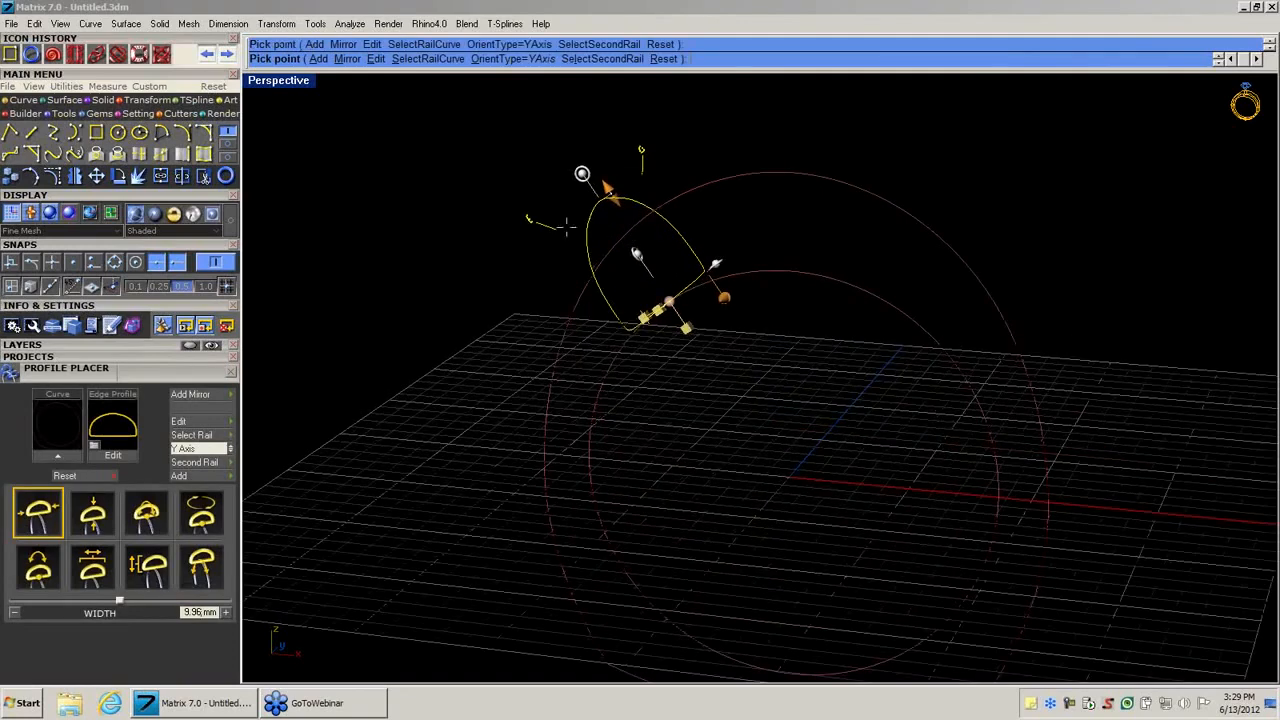
pyautogui.click(600, 59)
pyautogui.click(673, 197)
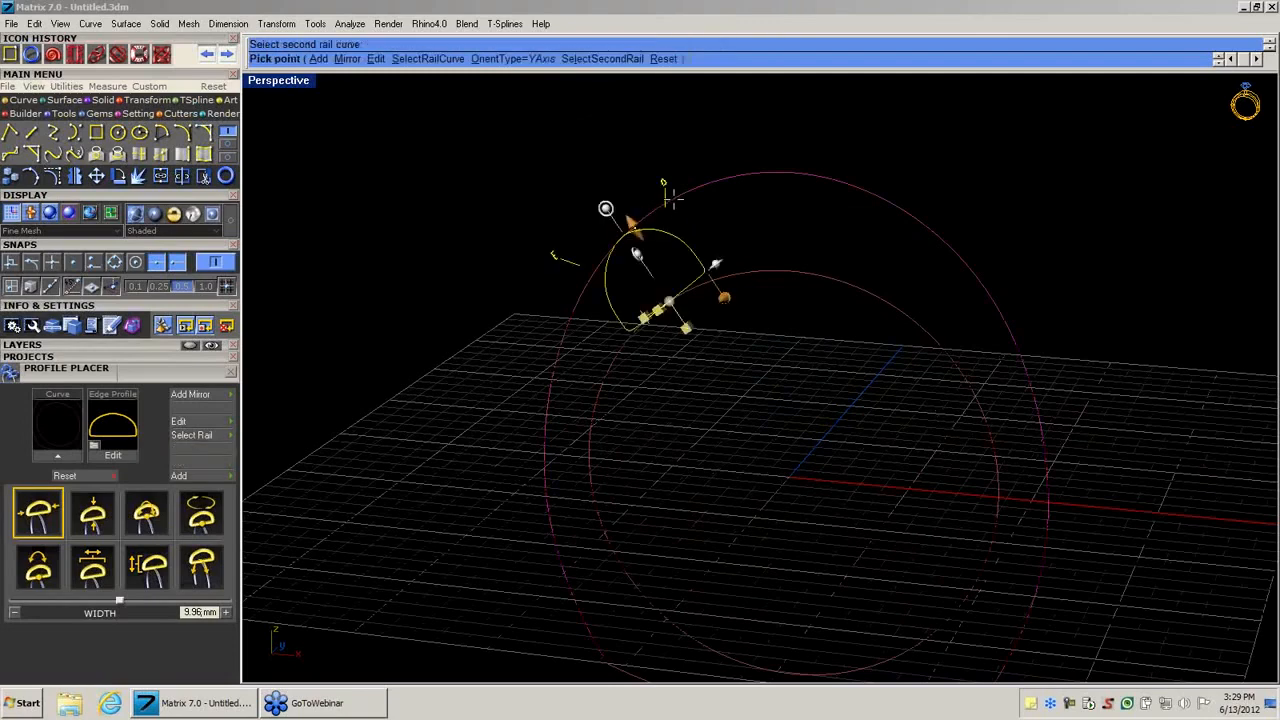
# Slide the half-round shoulder profile to about 39.3% along the inner rail, mirror it to the opposite shoulder and add a new profile.
pyautogui.moveTo(668, 300)
pyautogui.mouseDown()
pyautogui.moveTo(662, 350)
pyautogui.moveTo(805, 268)
pyautogui.moveTo(663, 300)
pyautogui.mouseUp()
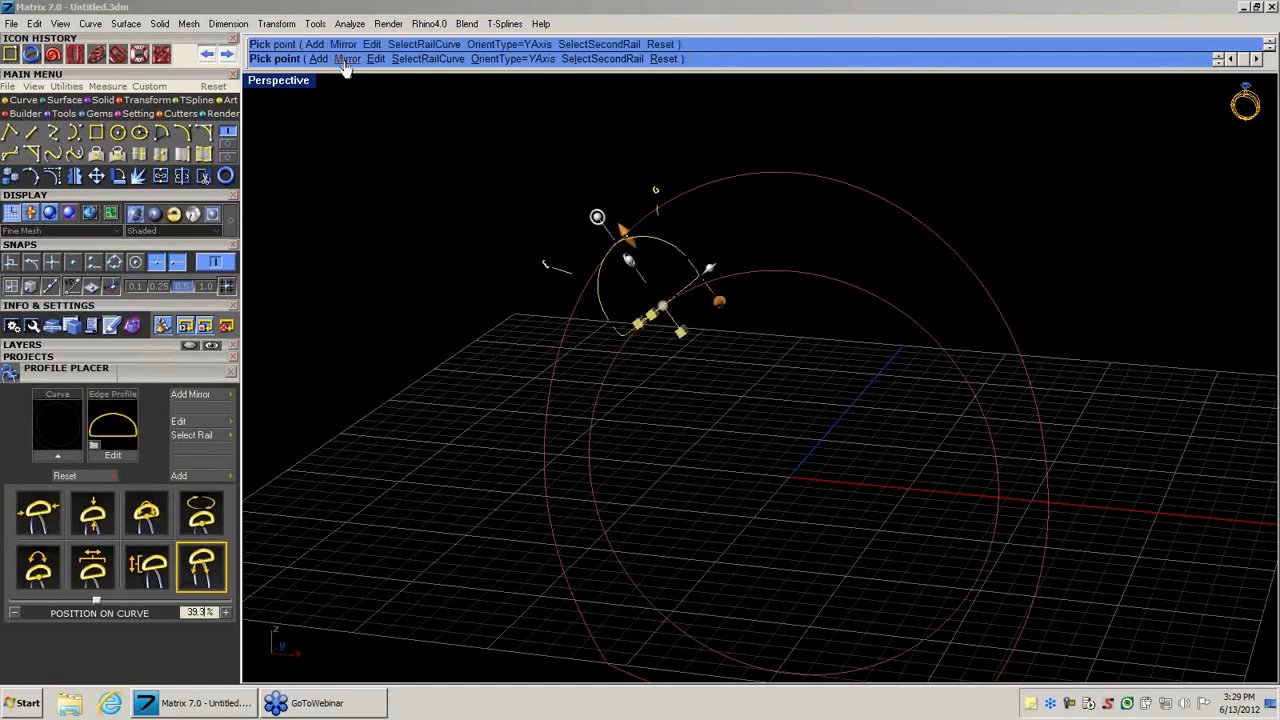
pyautogui.click(347, 59)
pyautogui.click(318, 59)
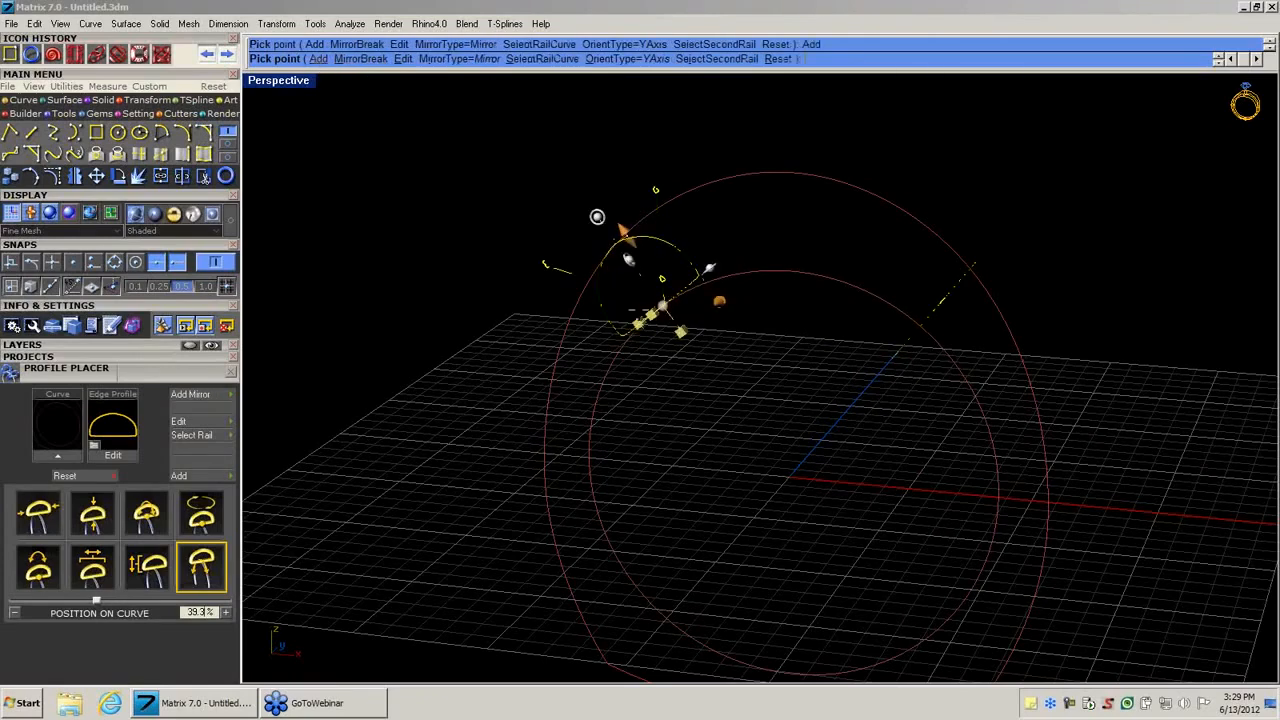
# Place the added profile at the base of the inner ring rail, snapped to position 0% on the curve, and finish the placement.
pyautogui.moveTo(662, 306); pyautogui.dragTo(798, 604)
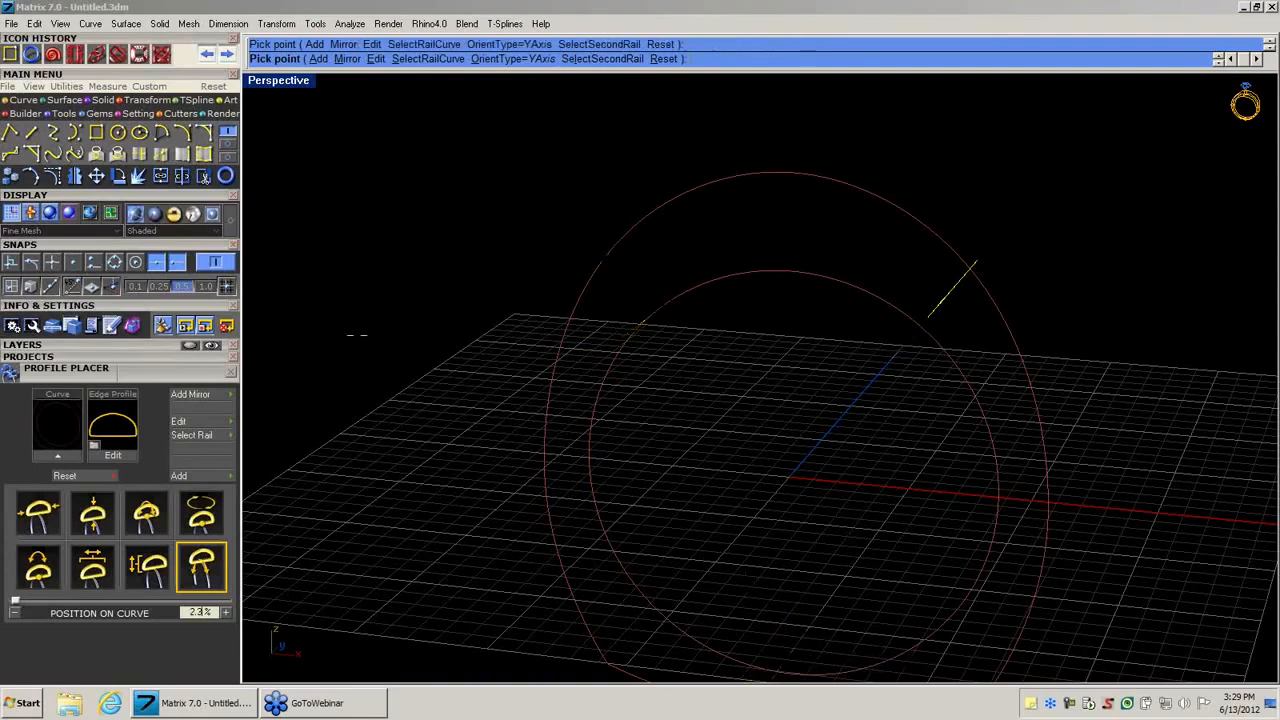
pyautogui.click(114, 261)
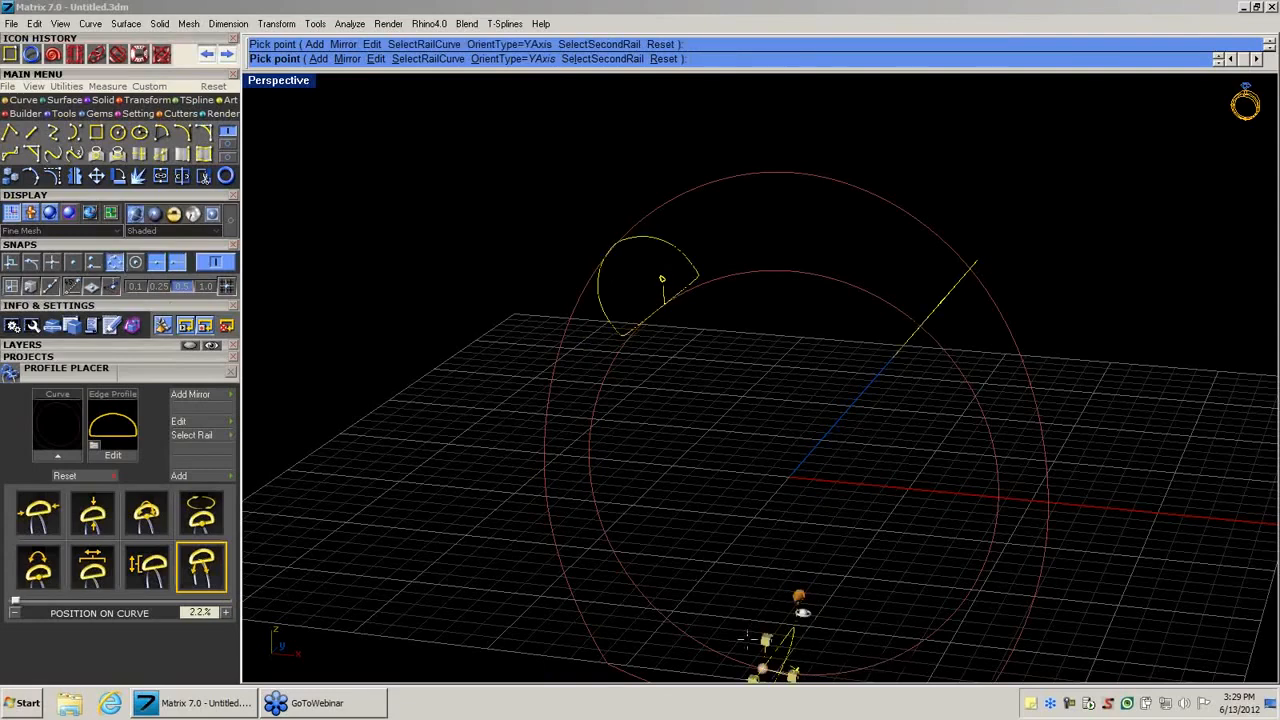
pyautogui.moveTo(762, 668)
pyautogui.mouseDown()
pyautogui.moveTo(694, 635)
pyautogui.moveTo(781, 668)
pyautogui.mouseUp()
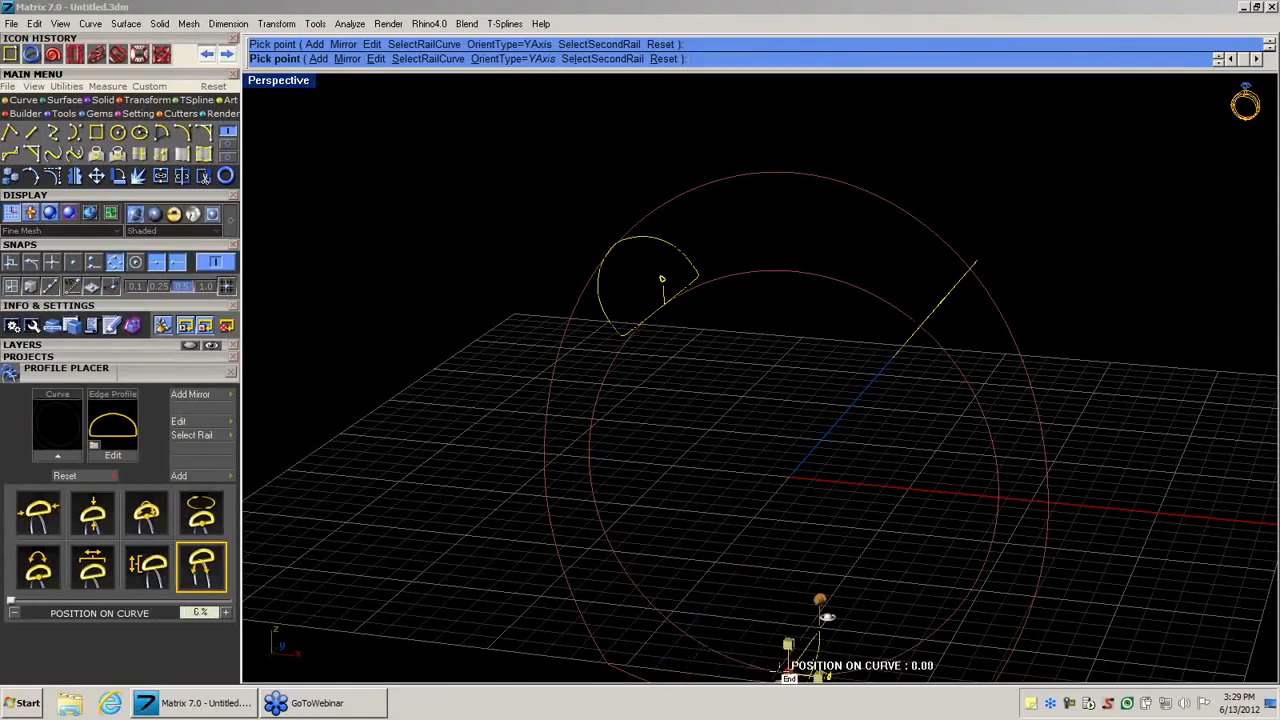
pyautogui.scroll(-3, 783, 630)
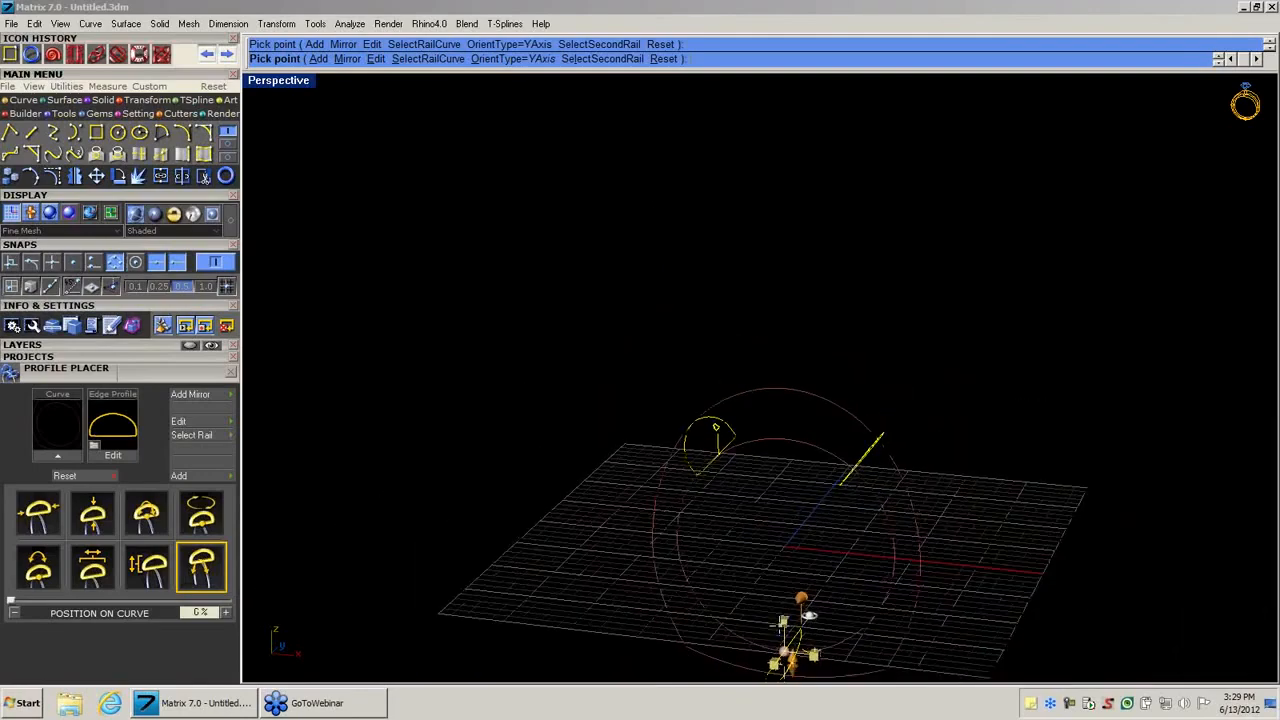
pyautogui.keyDown('shift'); pyautogui.moveTo(757, 533); pyautogui.dragTo(738, 345, button='right'); pyautogui.keyUp('shift')
pyautogui.scroll(3, 731, 391)
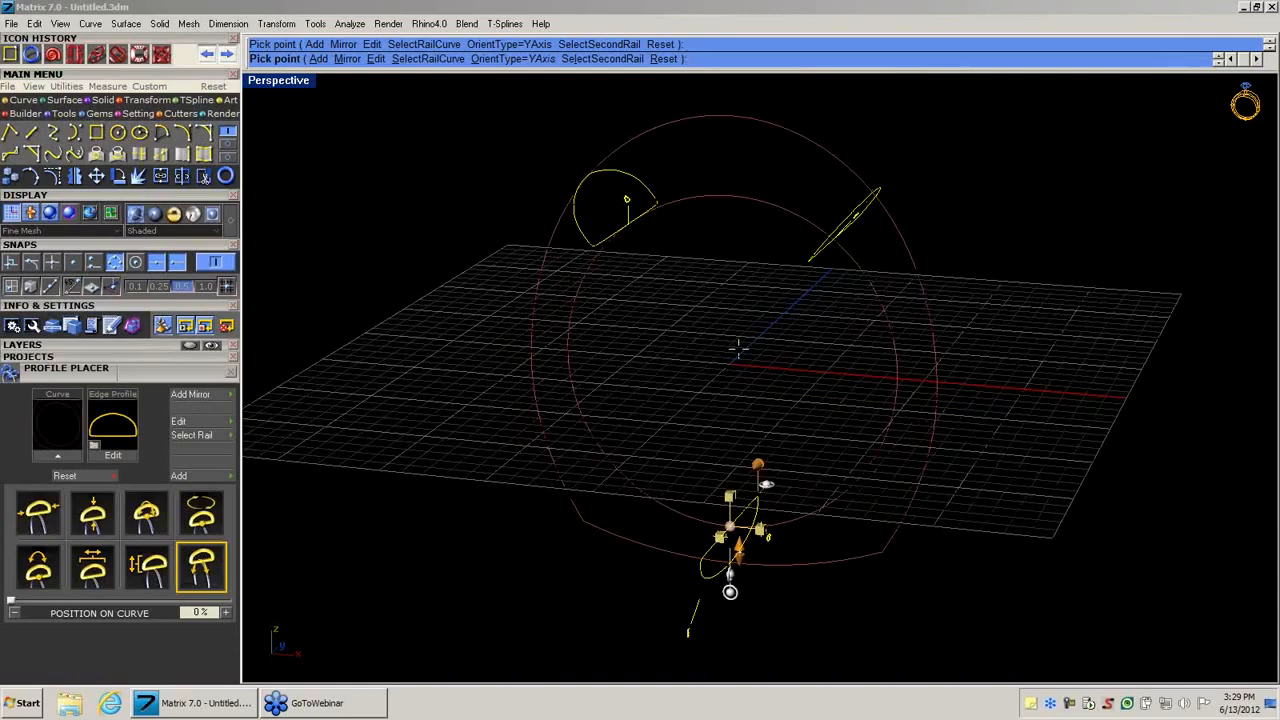
pyautogui.rightClick(738, 349)
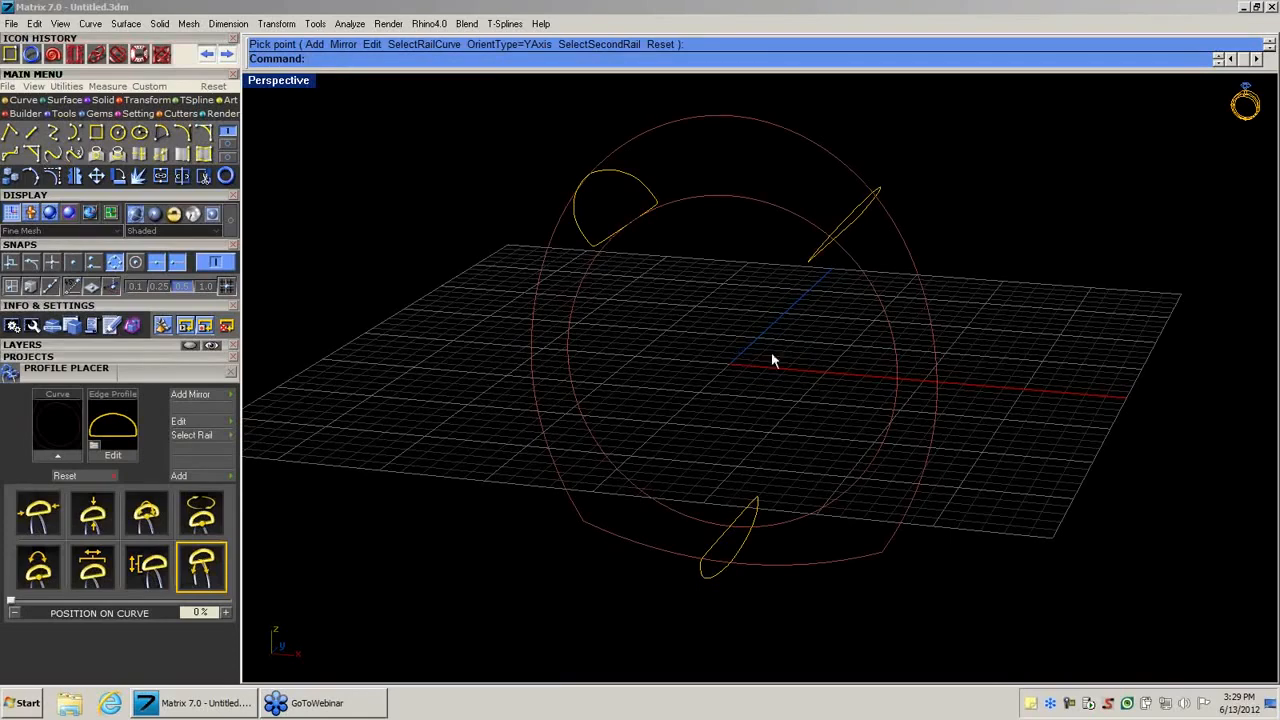
# Create a Sweep Multi Rail along the inner and outer ring rails through all three profiles, with Closed set to No.
pyautogui.moveTo(772, 355); pyautogui.dragTo(745, 240, button='right')
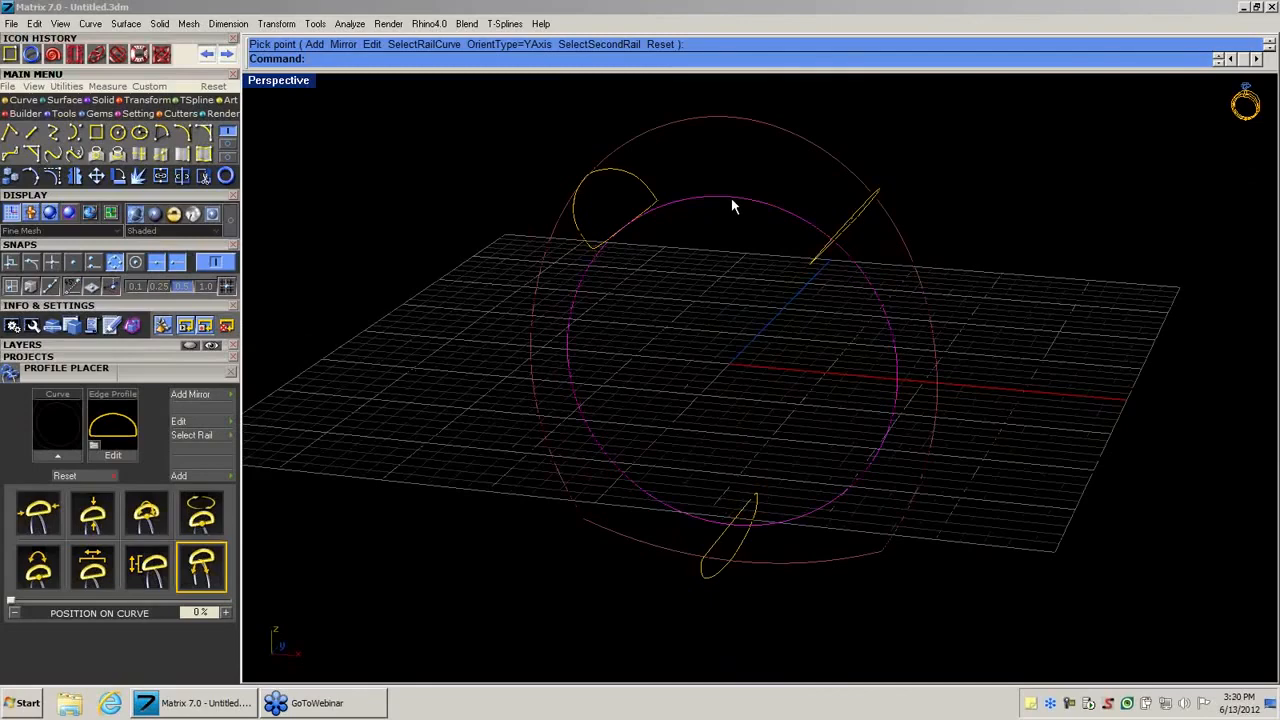
pyautogui.middleClick(731, 198)
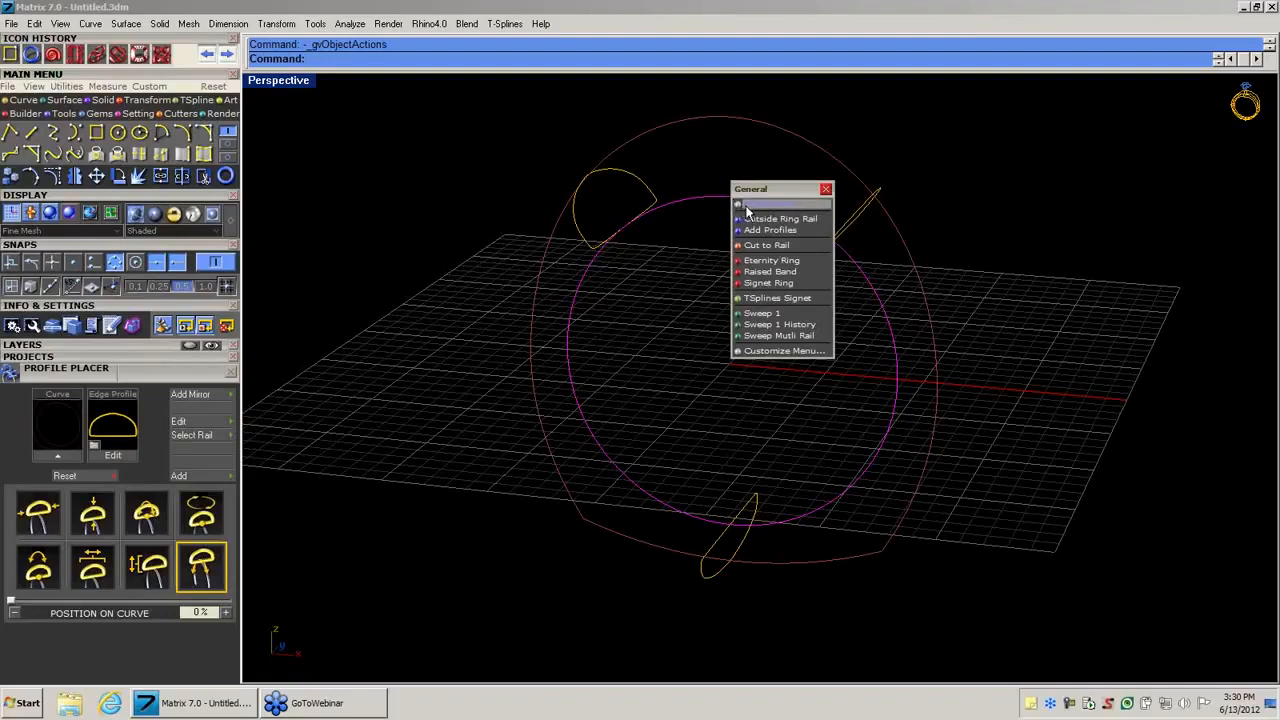
pyautogui.click(779, 336)
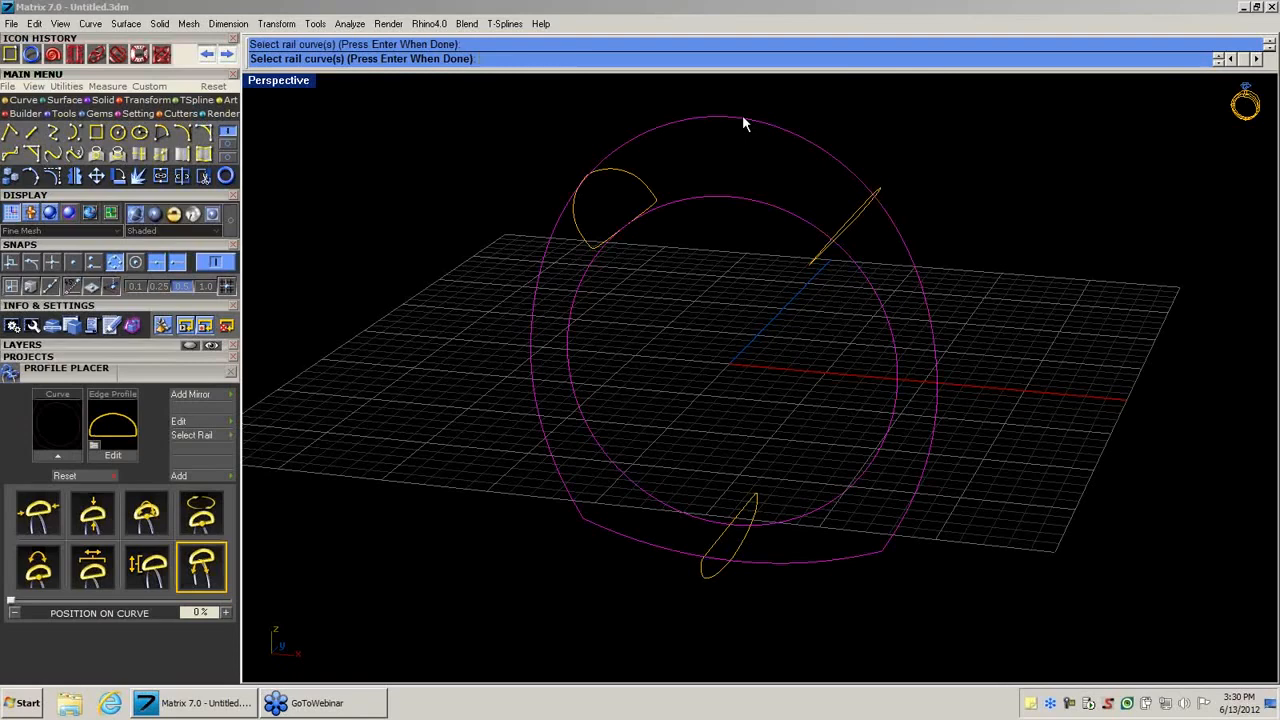
pyautogui.press('Return')
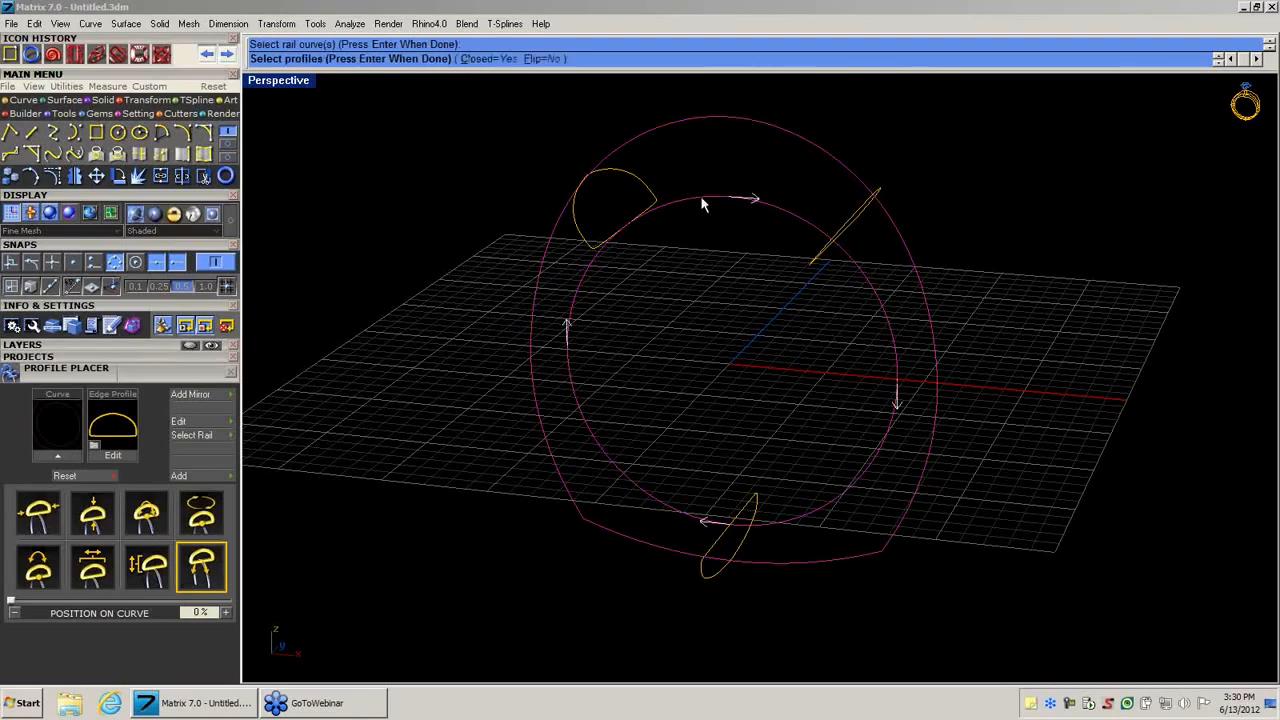
pyautogui.click(862, 220)
pyautogui.click(734, 557)
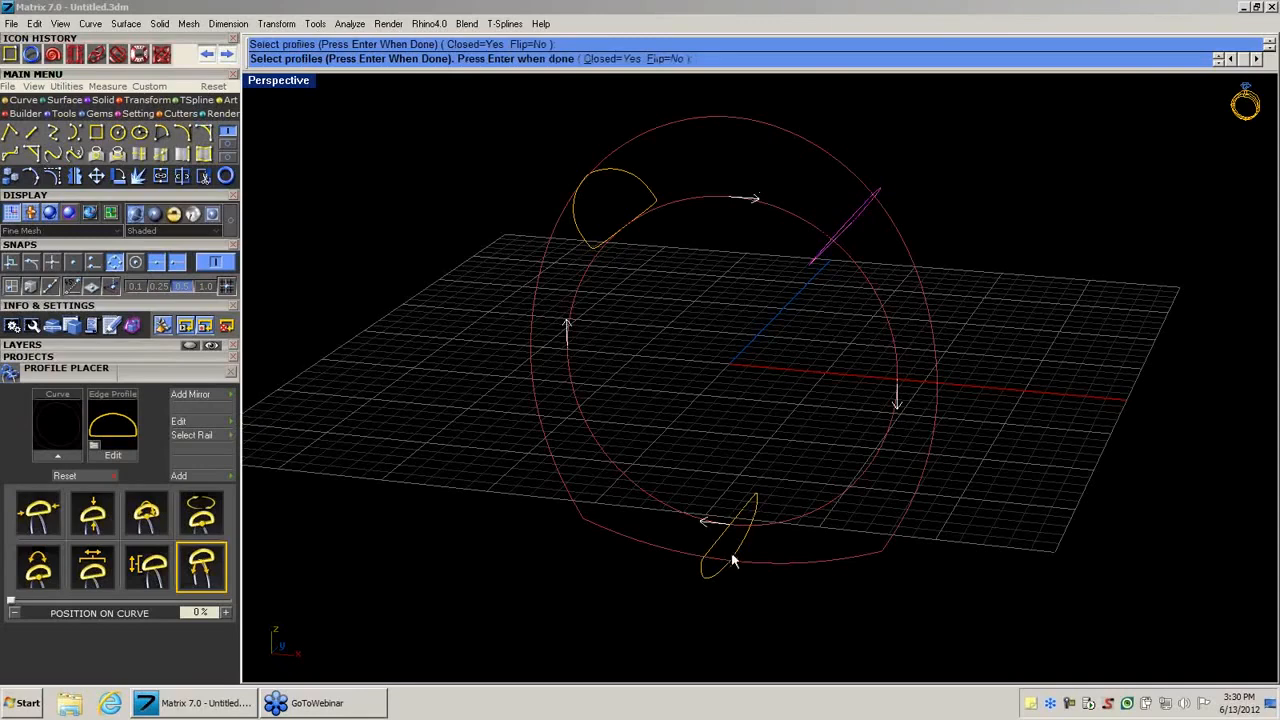
pyautogui.click(588, 242)
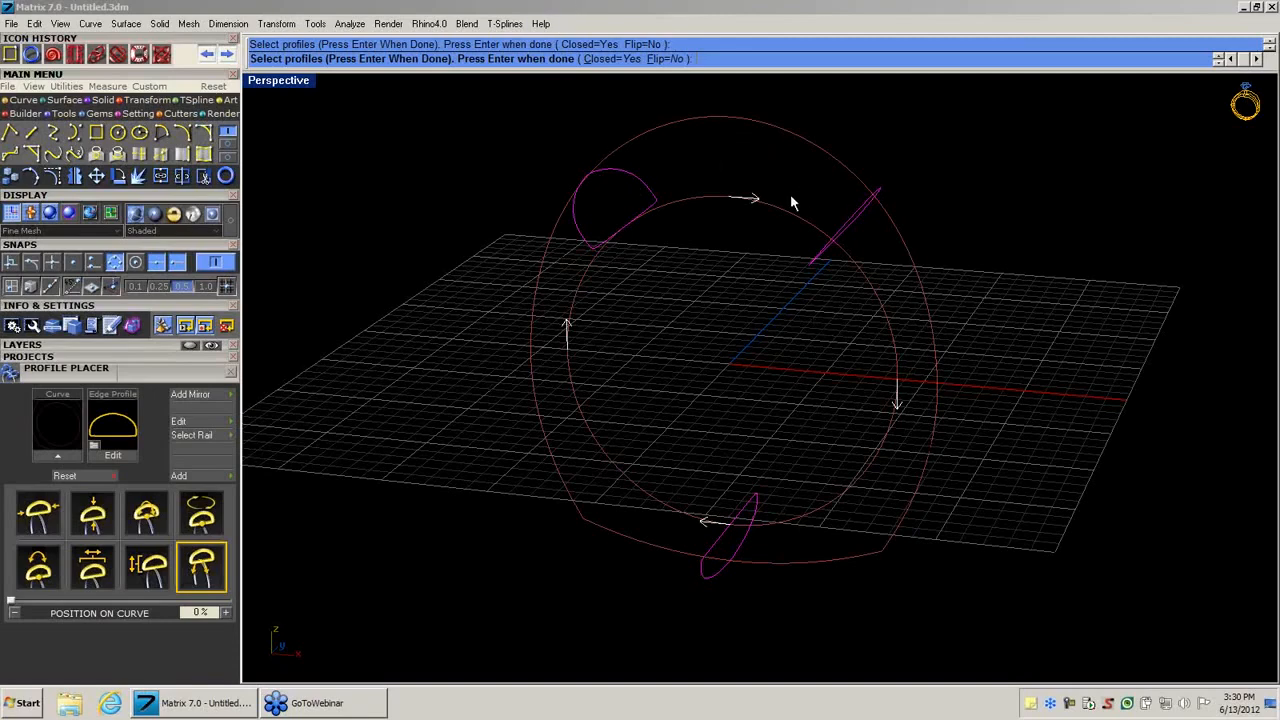
pyautogui.click(611, 60)
pyautogui.moveTo(736, 376); pyautogui.dragTo(722, 402, button='right')
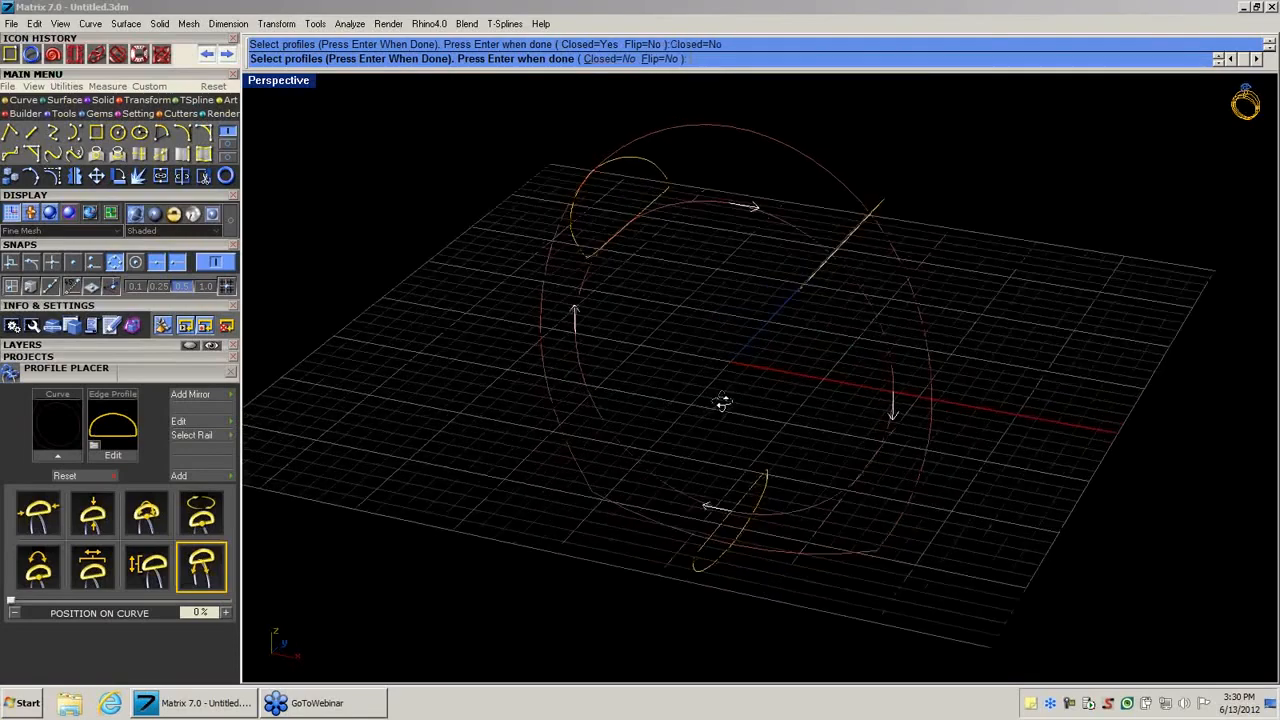
pyautogui.press('Return')
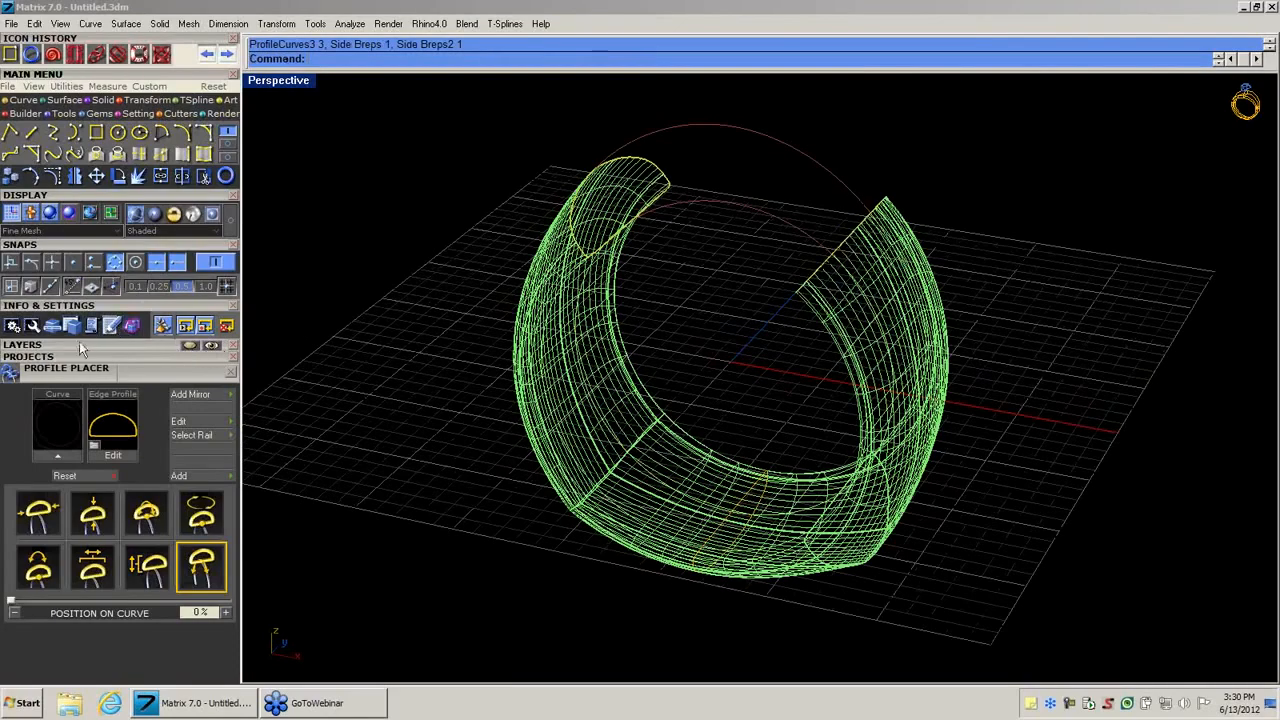
# Shade the Perspective view and save the whole open band with its curves to slot 1 of the Demo project.
pyautogui.click(143, 215)
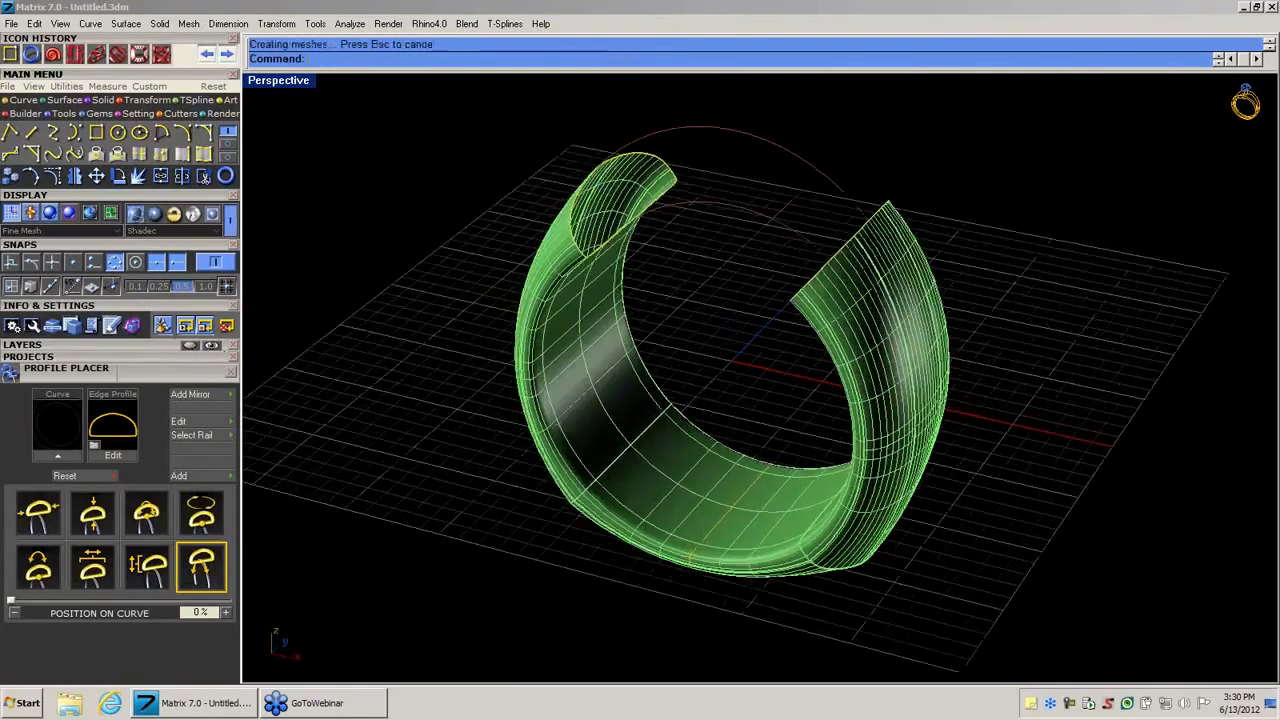
pyautogui.moveTo(540, 360)
pyautogui.mouseDown(button='right')
pyautogui.moveTo(620, 391)
pyautogui.moveTo(676, 374)
pyautogui.moveTo(640, 338)
pyautogui.mouseUp(button='right')
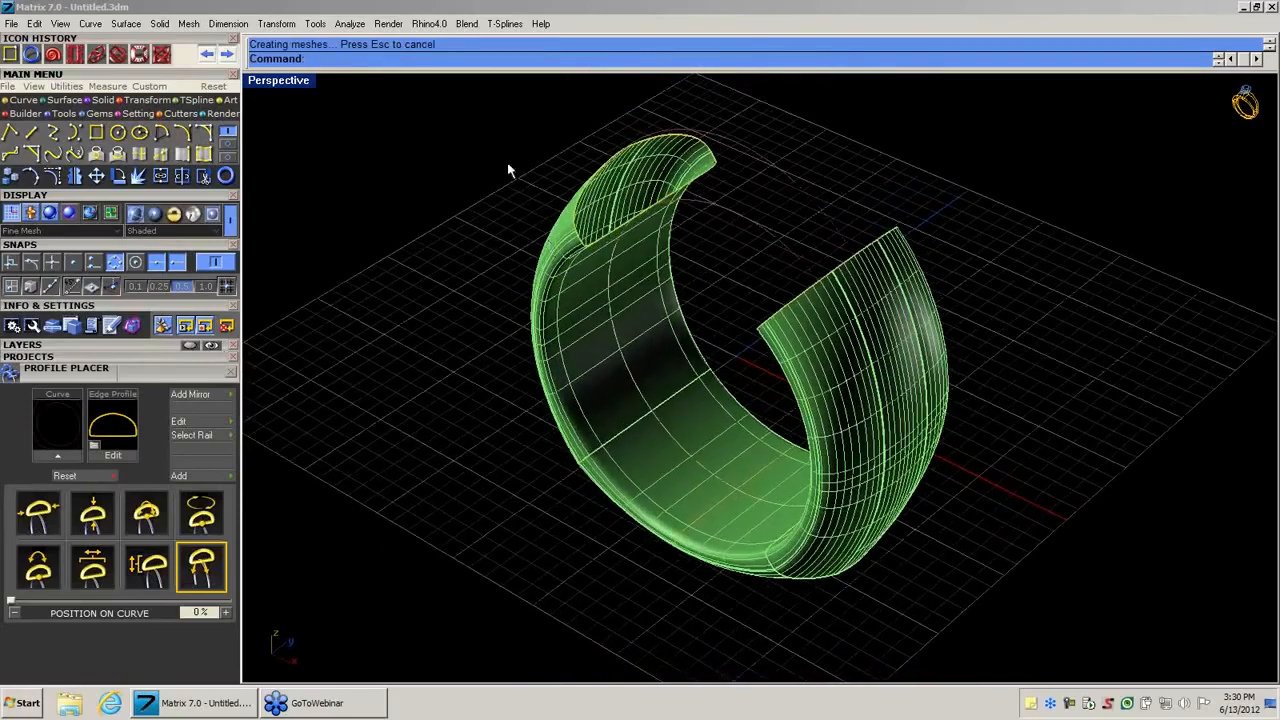
pyautogui.moveTo(471, 98); pyautogui.dragTo(1110, 638)
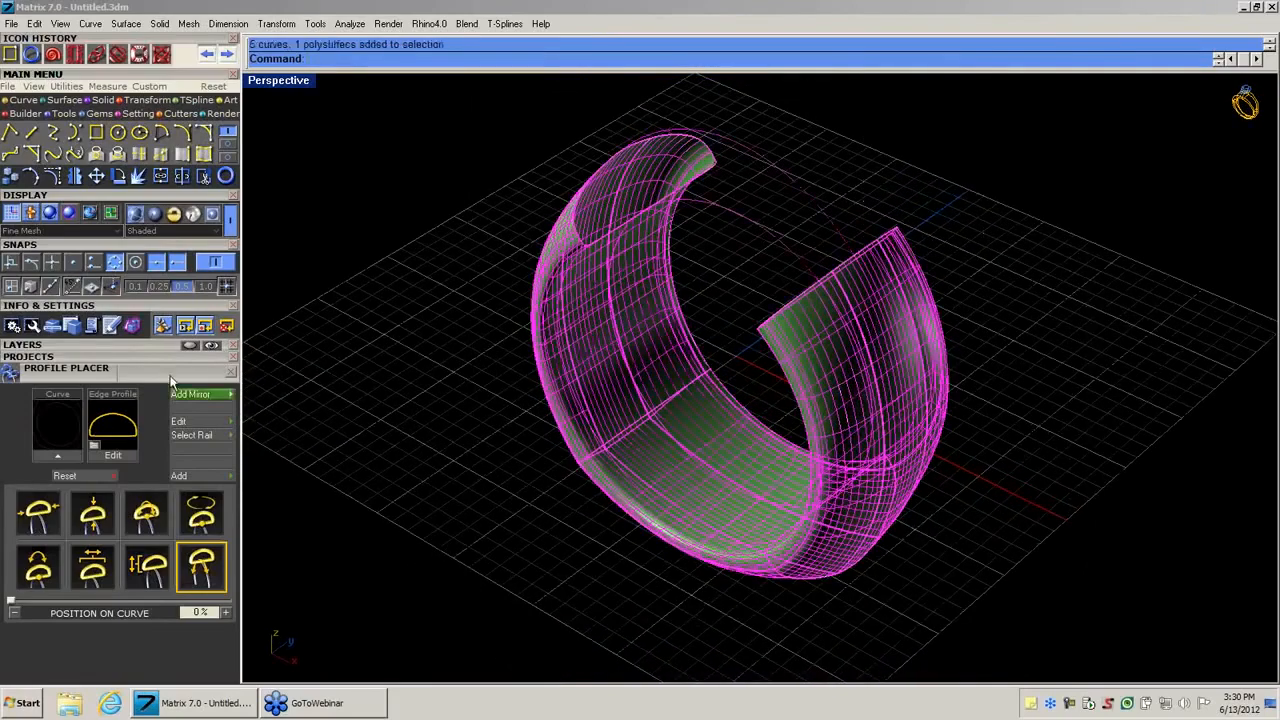
pyautogui.click(62, 356)
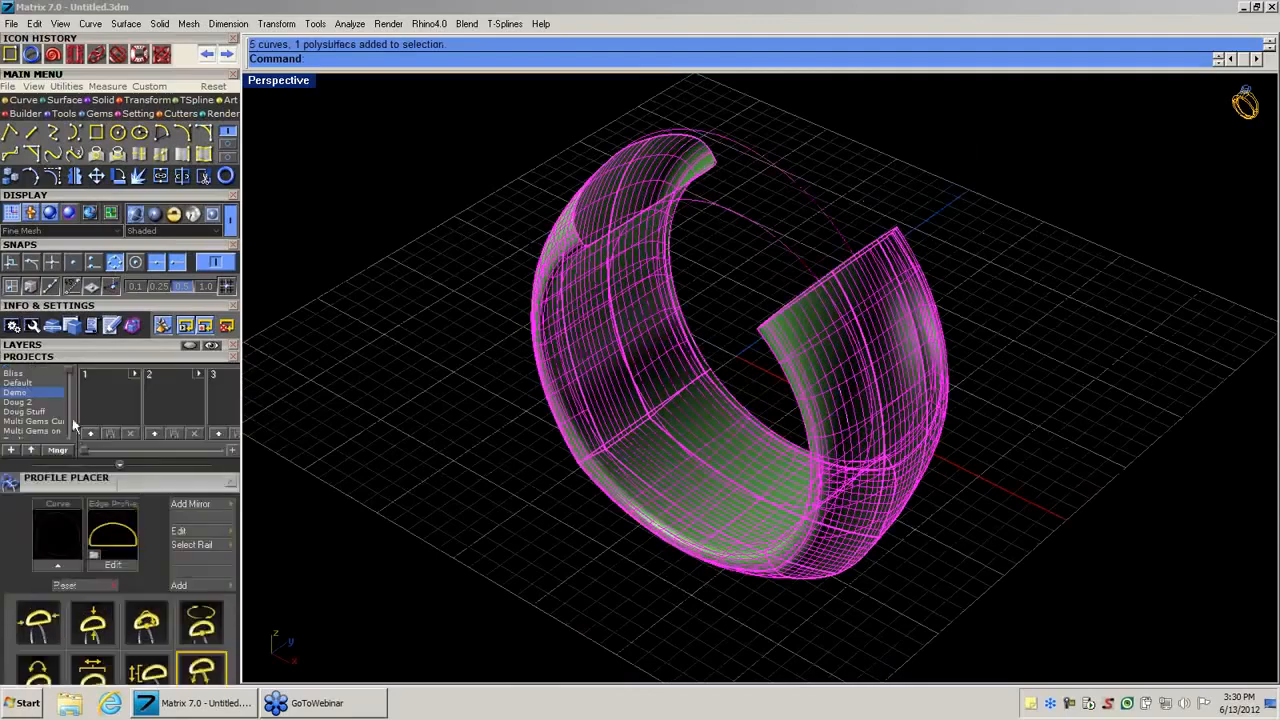
pyautogui.click(89, 433)
# Close the band's first open end with a Profile Cap on its end profile, using an amount of 1.50.
pyautogui.moveTo(626, 334)
pyautogui.mouseDown(button='right')
pyautogui.moveTo(646, 337)
pyautogui.moveTo(640, 363)
pyautogui.moveTo(660, 377)
pyautogui.moveTo(654, 360)
pyautogui.moveTo(589, 356)
pyautogui.moveTo(634, 320)
pyautogui.mouseUp(button='right')
pyautogui.scroll(5, 641, 179)
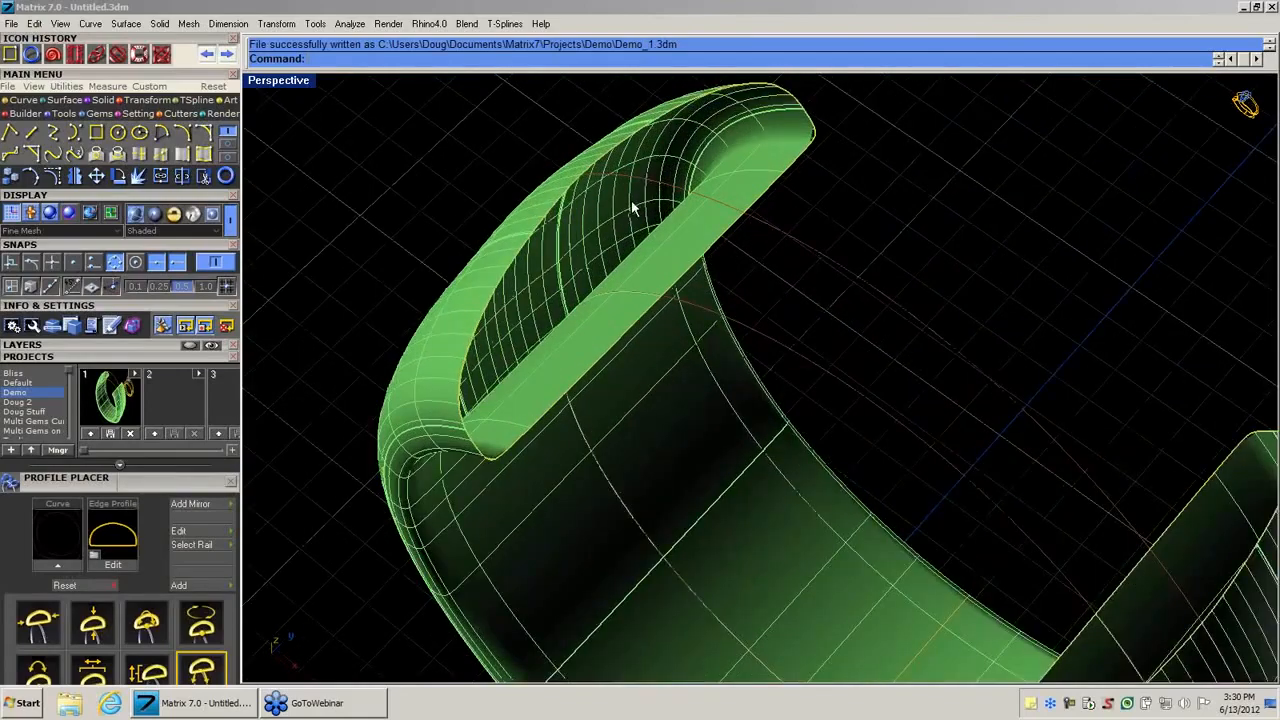
pyautogui.moveTo(631, 203); pyautogui.dragTo(668, 136, button='right')
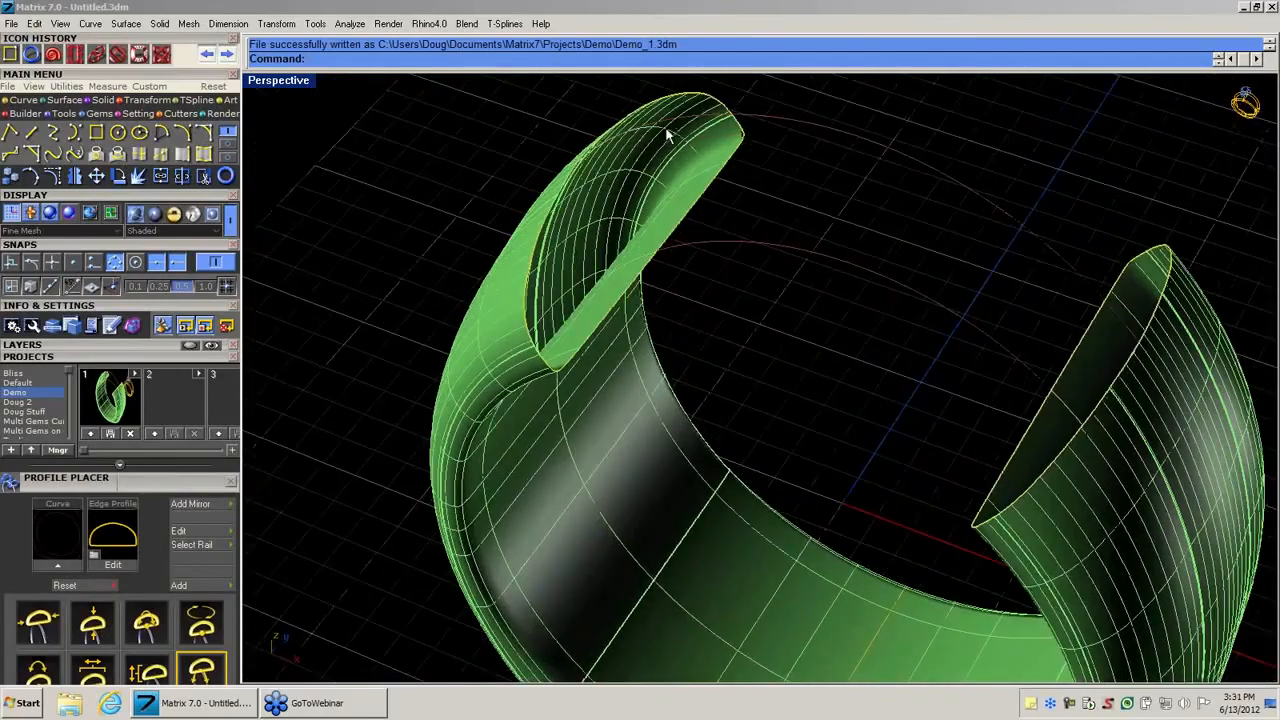
pyautogui.click(667, 100)
pyautogui.click(695, 132)
pyautogui.middleClick(695, 135)
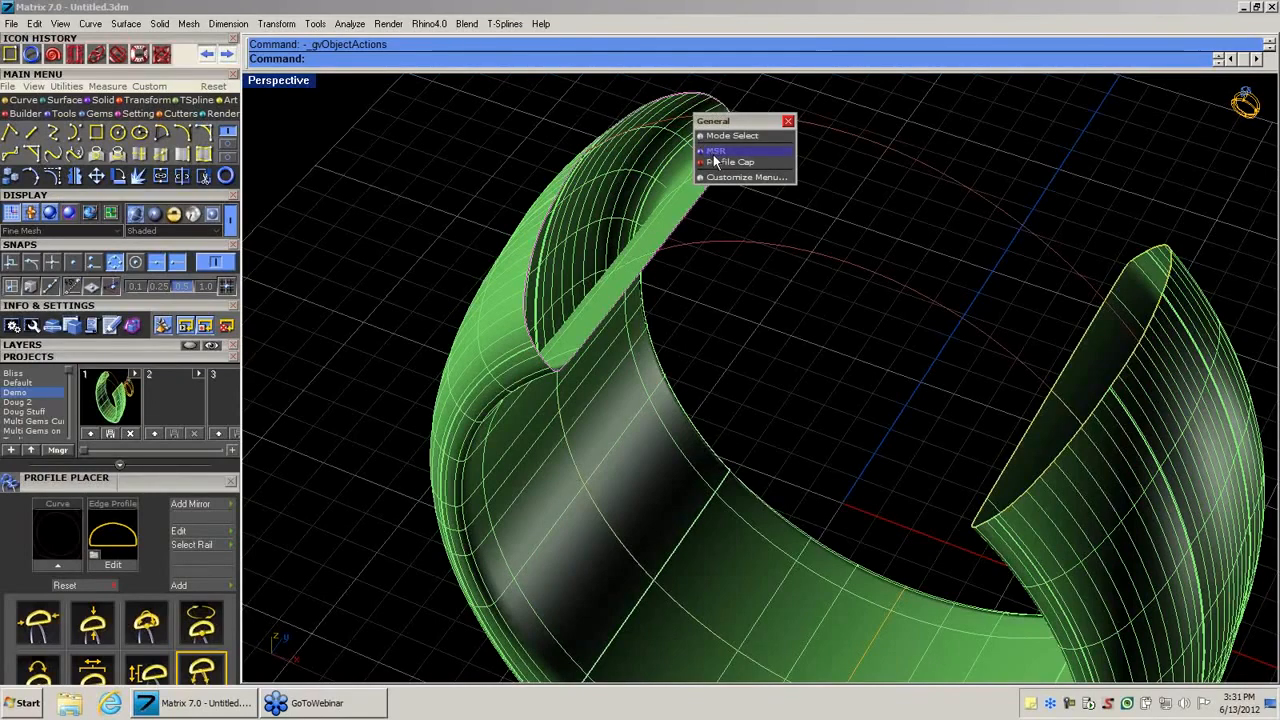
pyautogui.click(714, 163)
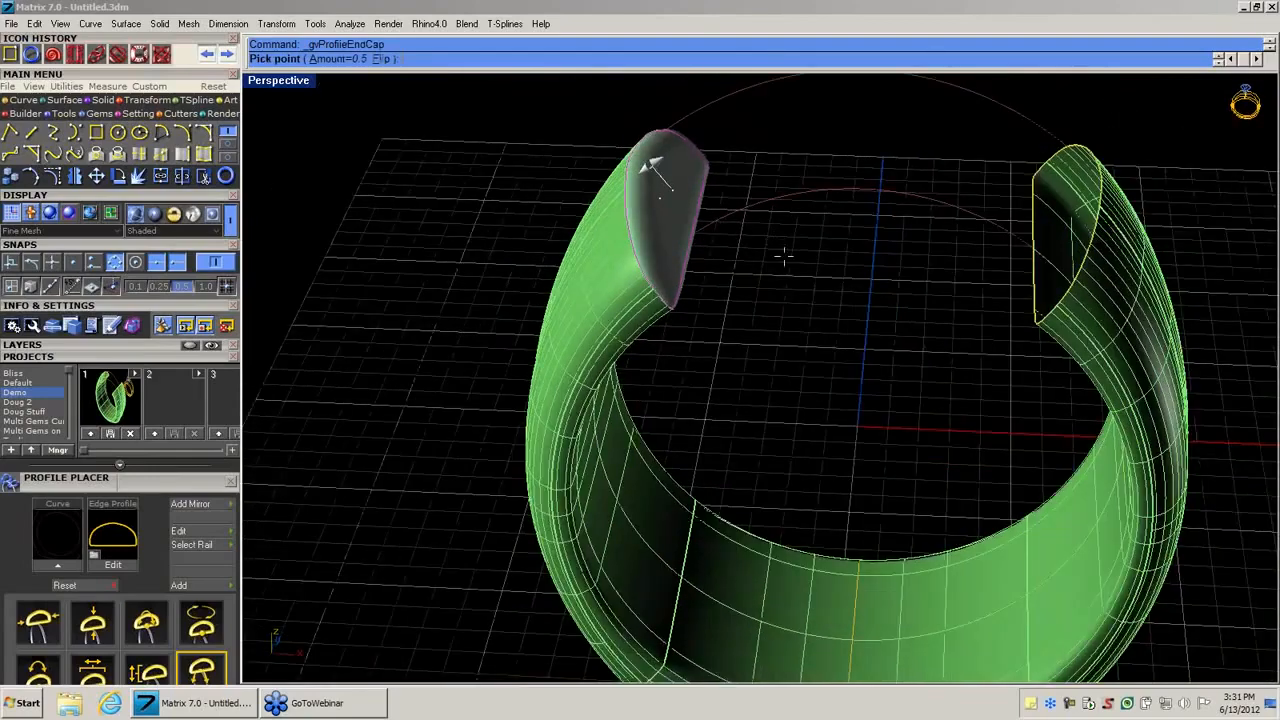
pyautogui.moveTo(784, 256); pyautogui.dragTo(791, 296, button='right')
pyautogui.moveTo(650, 219); pyautogui.dragTo(670, 201)
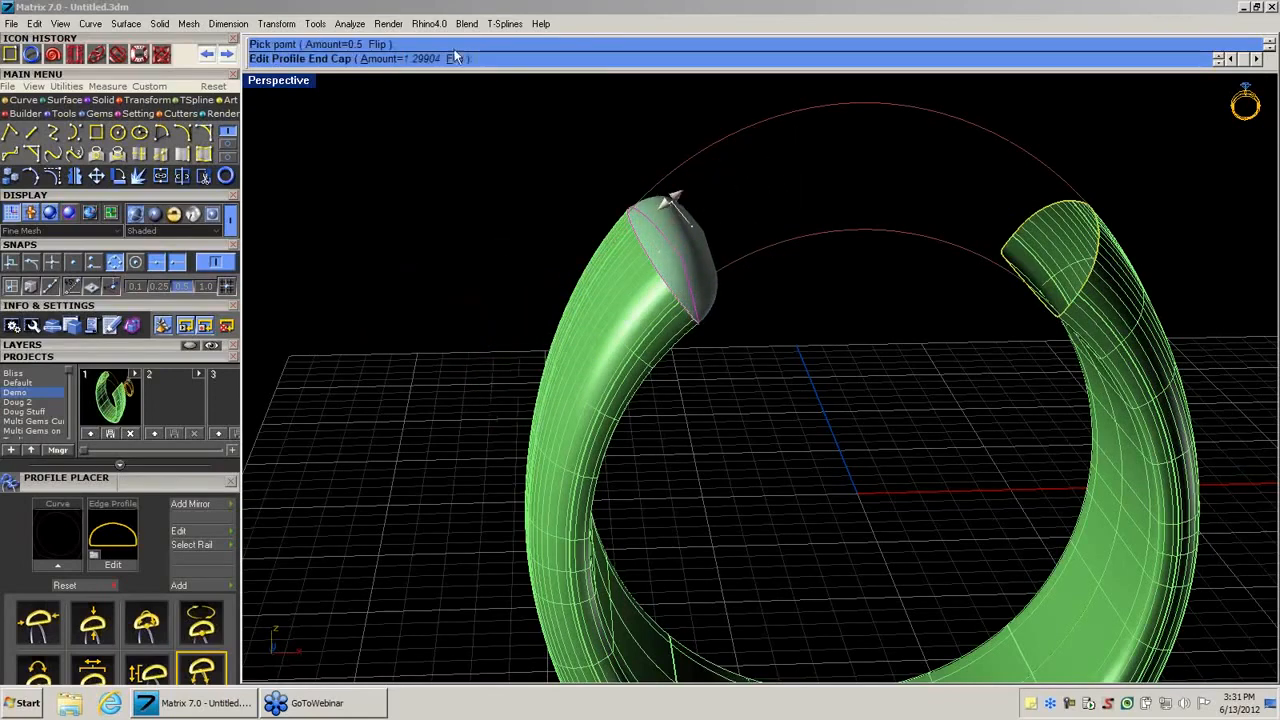
pyautogui.write('1')
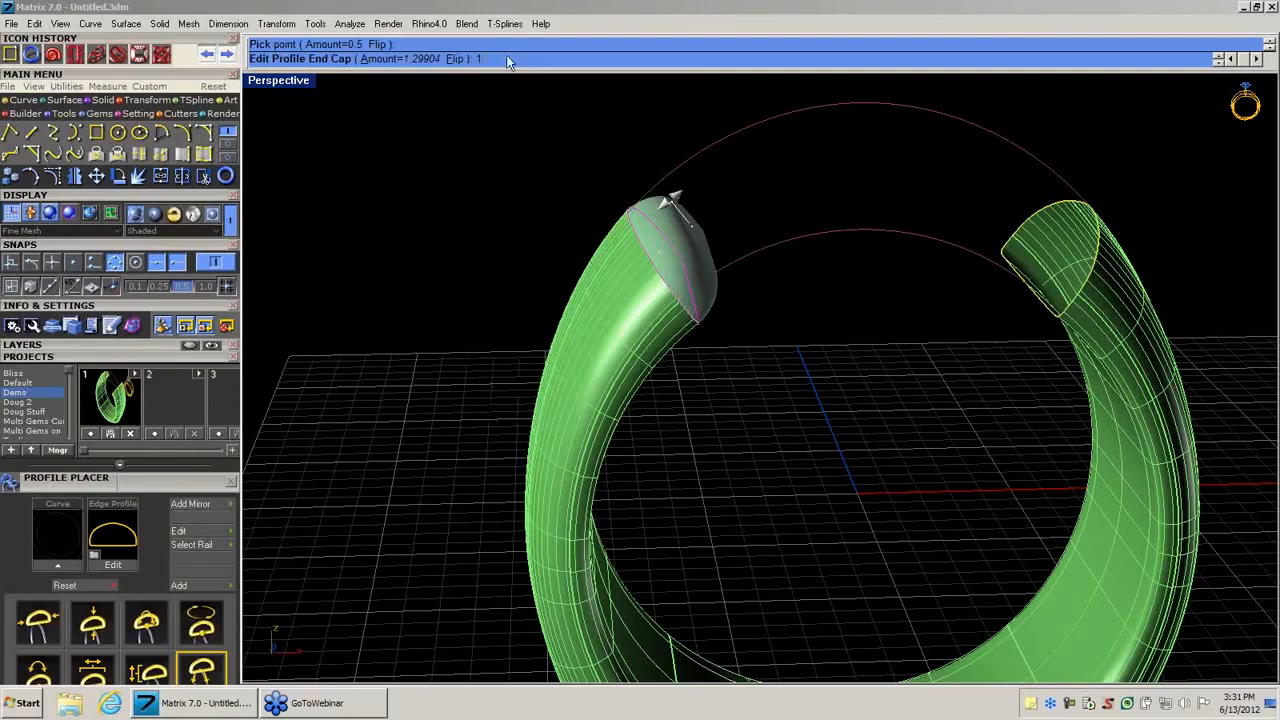
pyautogui.write('.50')
pyautogui.press('Return')
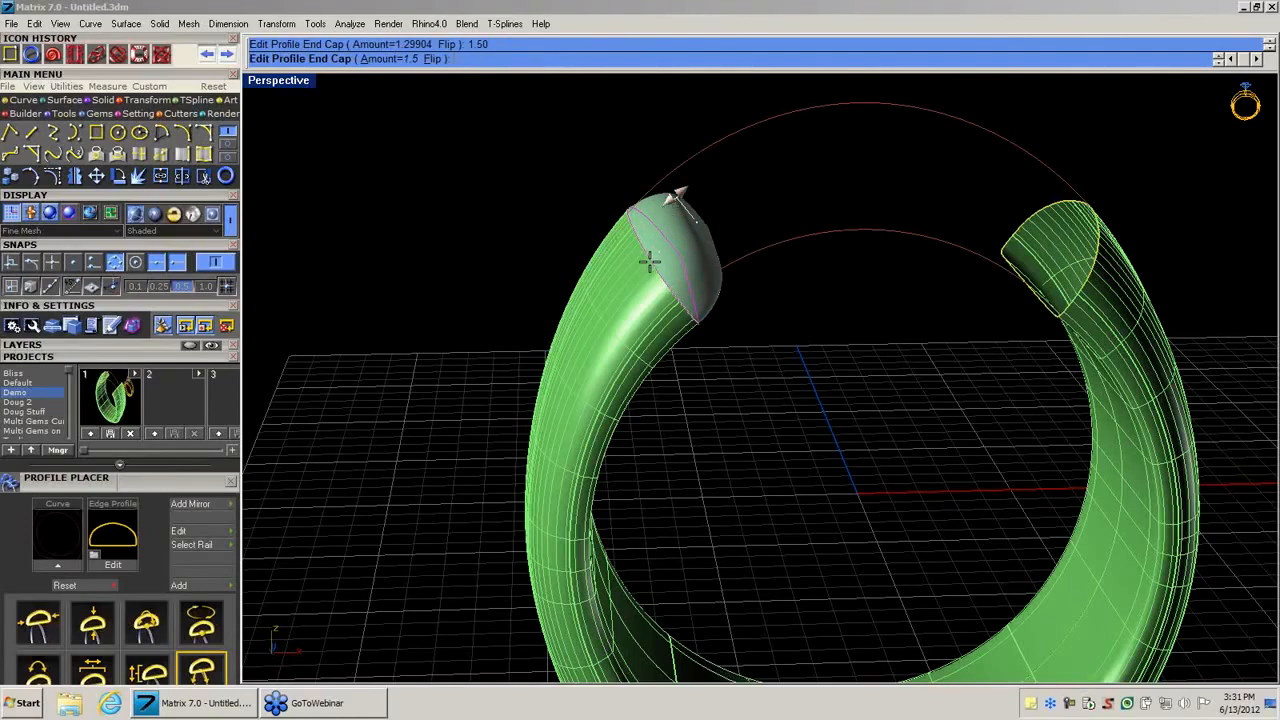
pyautogui.rightClick(697, 221)
# Add a Profile Cap to the end profile on the band's other shoulder and flip it to an amount of -1.5.
pyautogui.click(1037, 216)
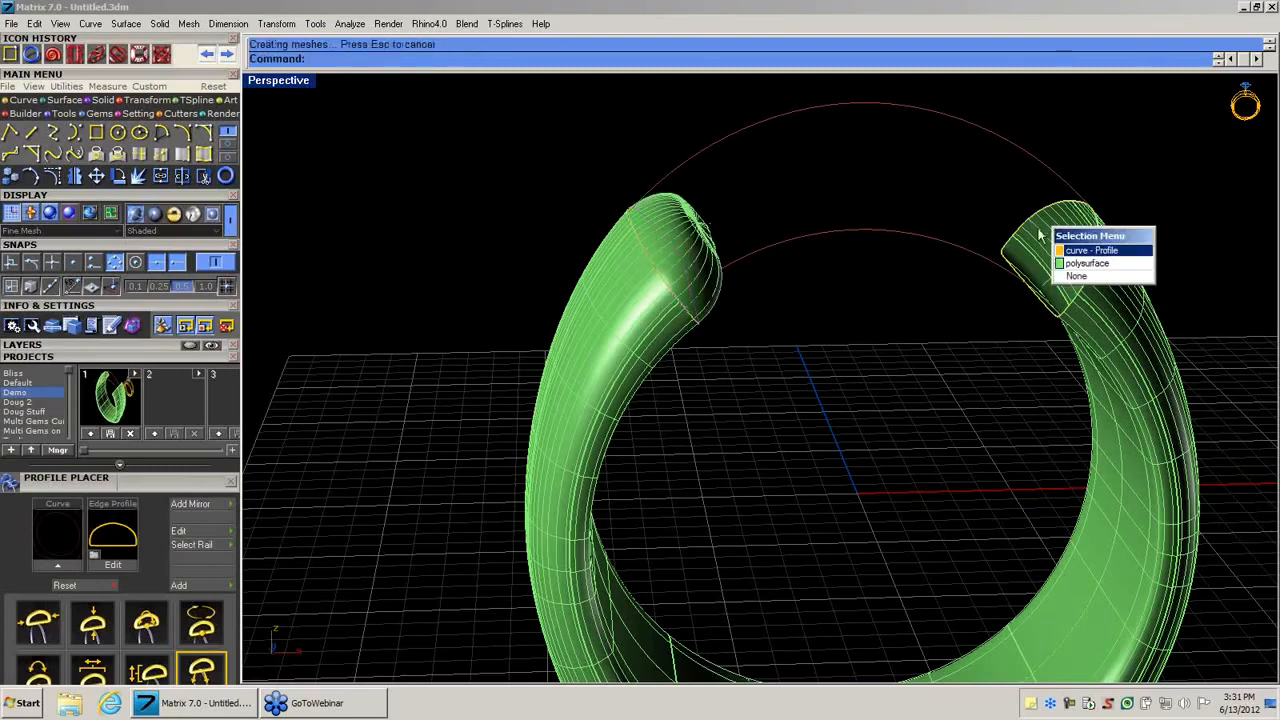
pyautogui.click(1064, 252)
pyautogui.rightClick(1063, 252)
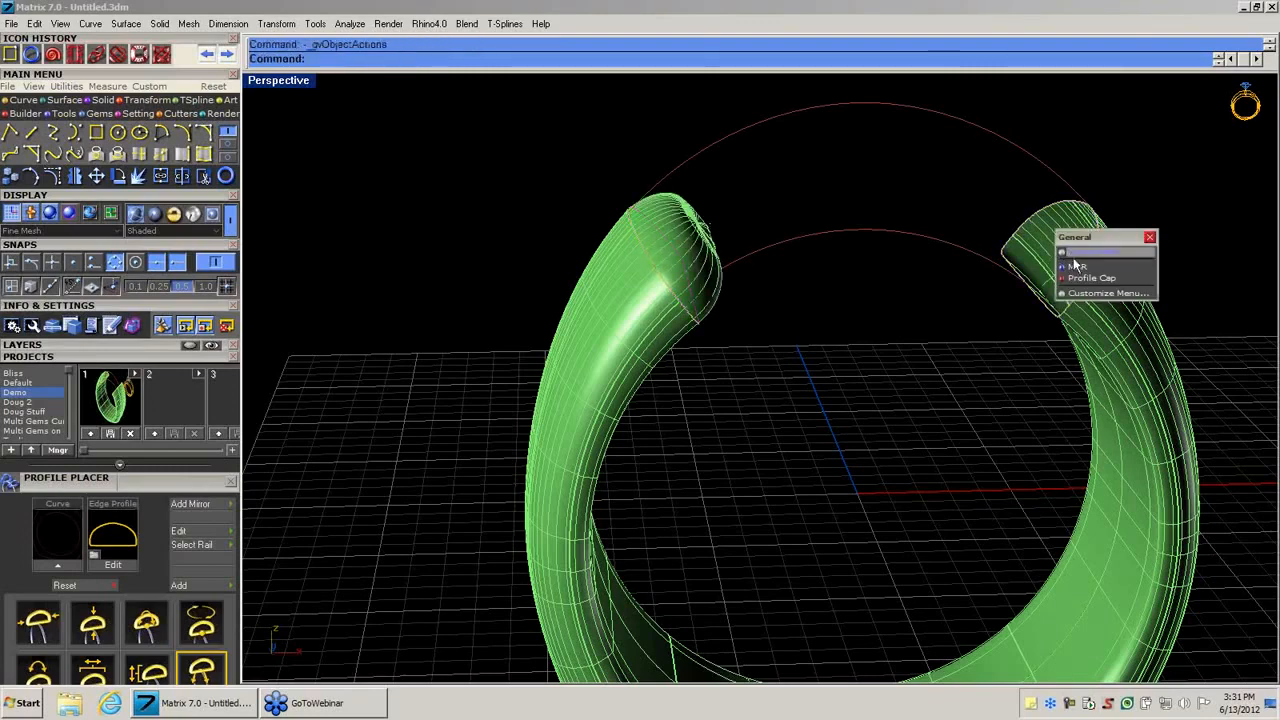
pyautogui.click(1075, 280)
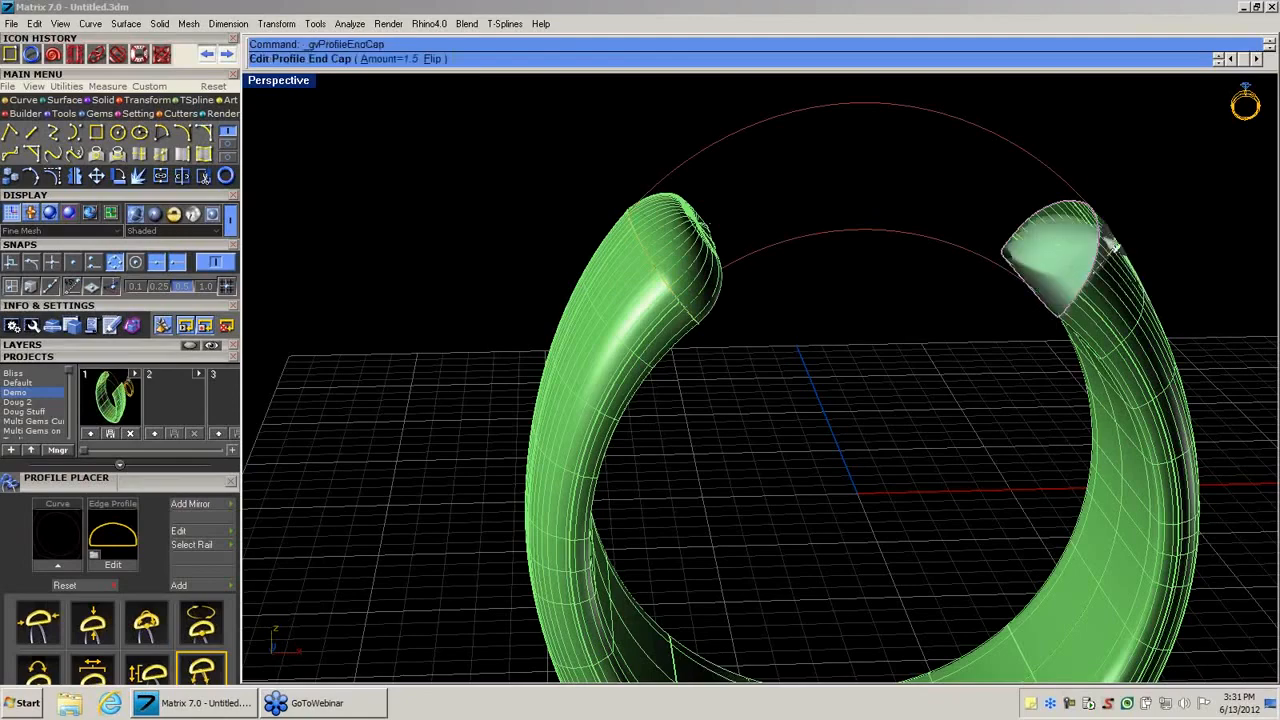
pyautogui.click(432, 58)
pyautogui.moveTo(1120, 250); pyautogui.dragTo(960, 223, button='right')
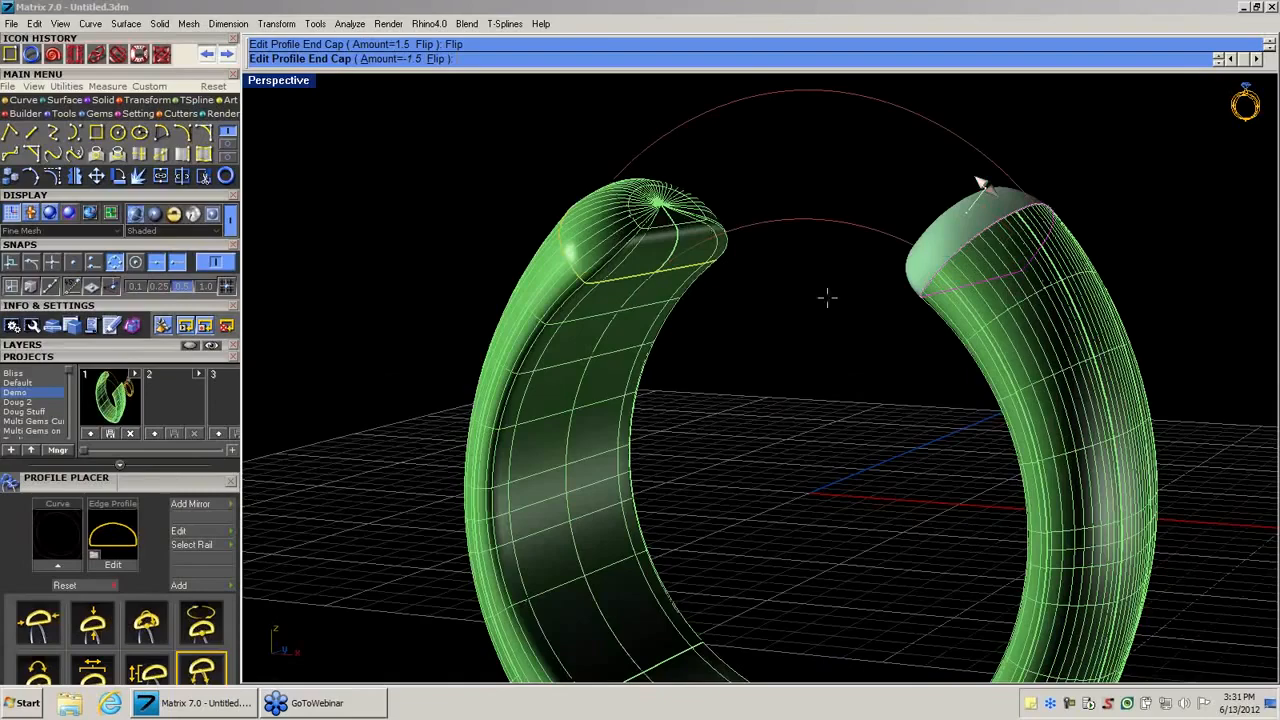
pyautogui.rightClick(823, 297)
# Overwrite slot 1 of the Demo project with the capped band and all of its curves.
pyautogui.scroll(-3, 734, 342)
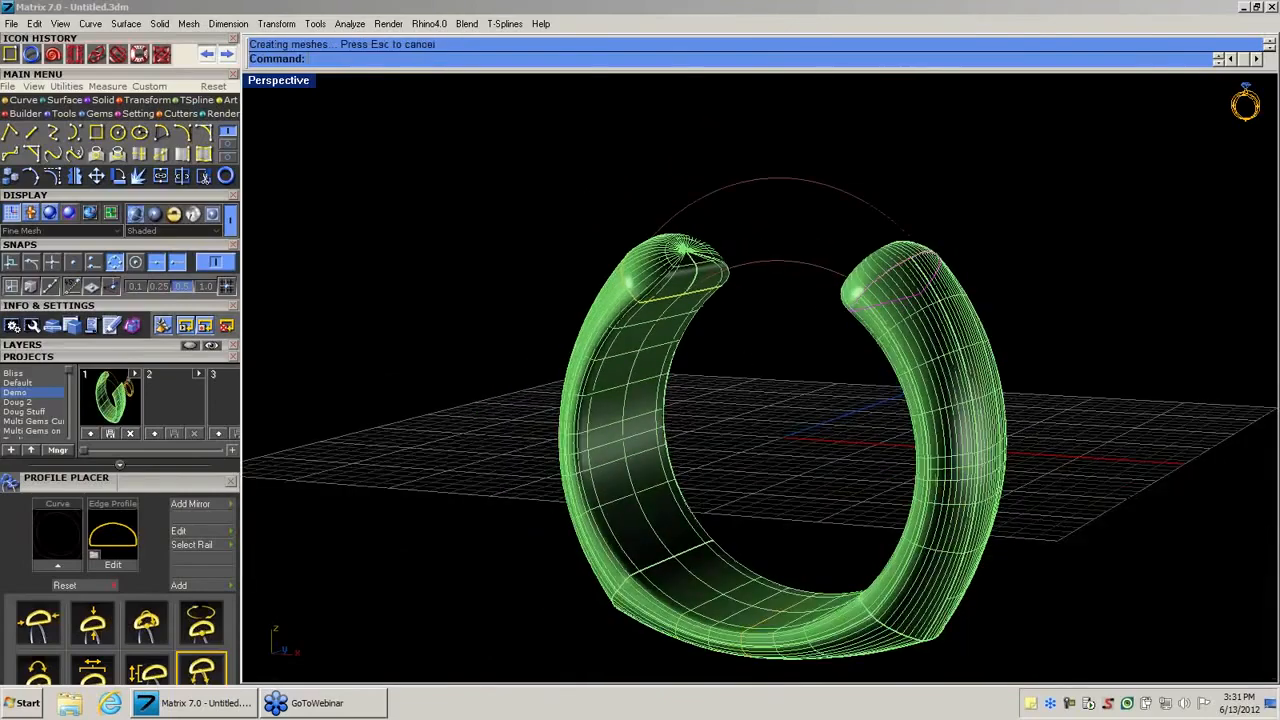
pyautogui.moveTo(734, 342); pyautogui.dragTo(760, 381, button='right')
pyautogui.scroll(2, 754, 388)
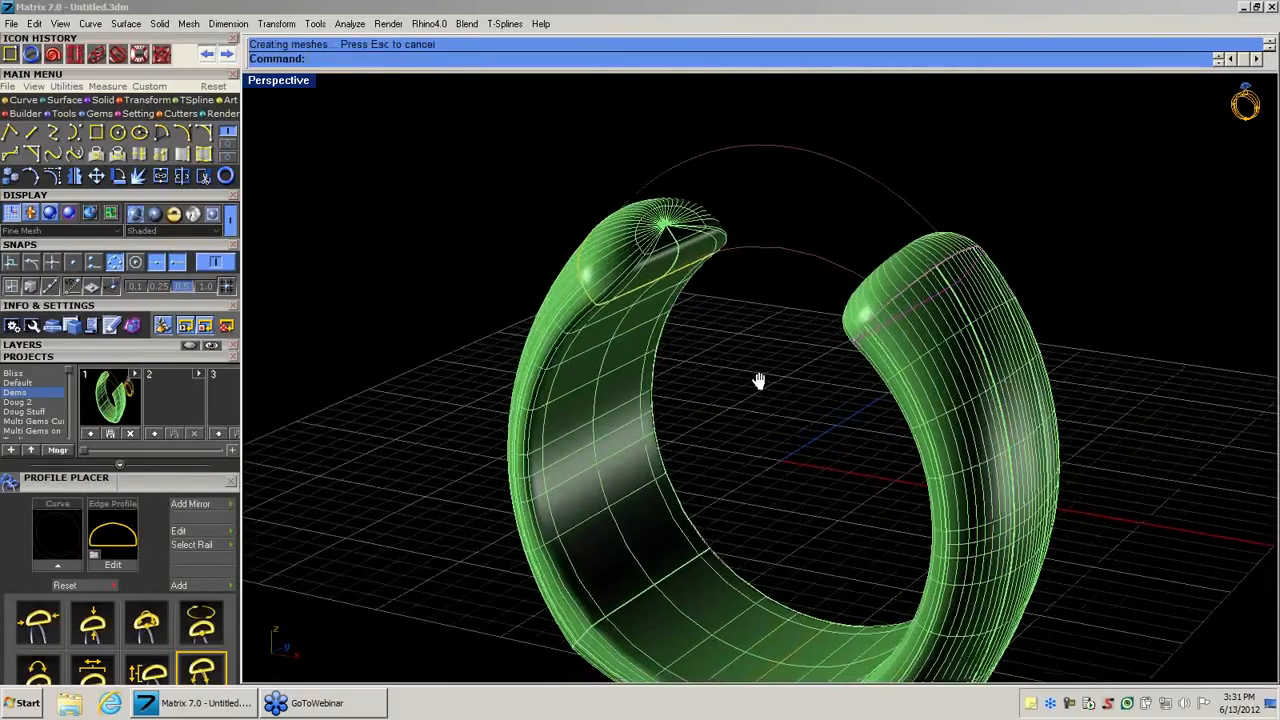
pyautogui.scroll(-3, 756, 283)
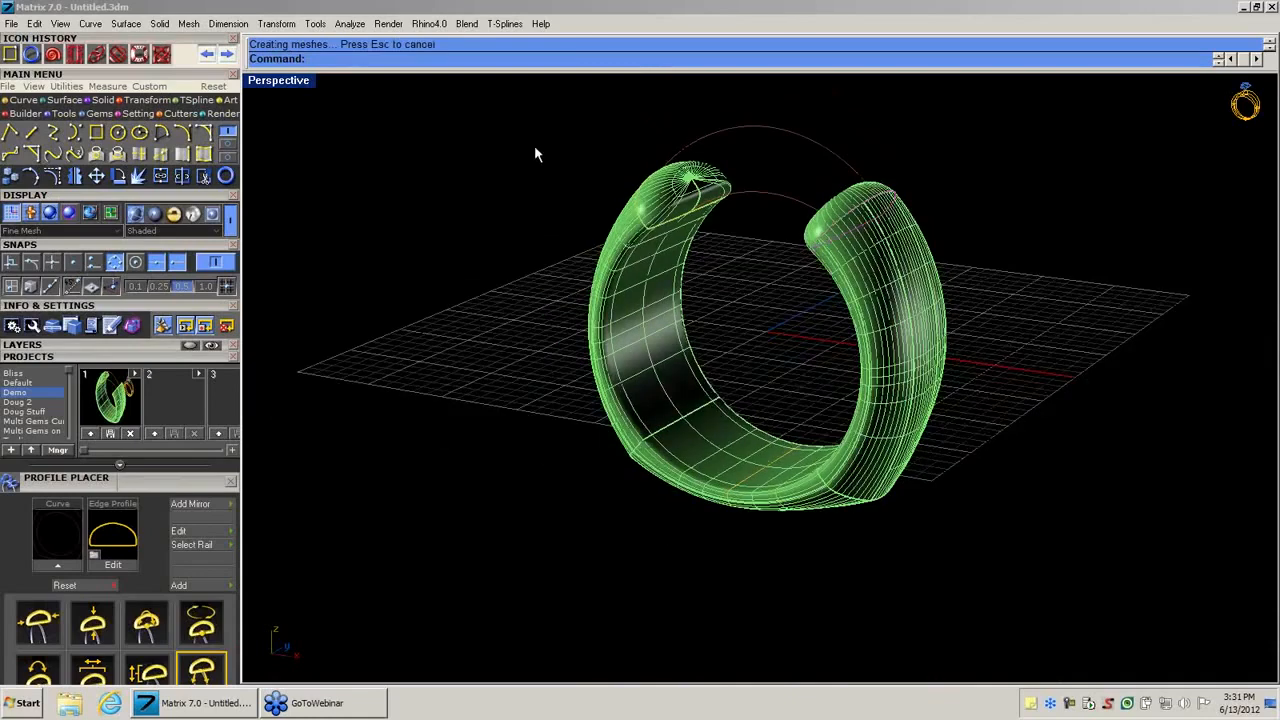
pyautogui.moveTo(531, 102); pyautogui.dragTo(1076, 590)
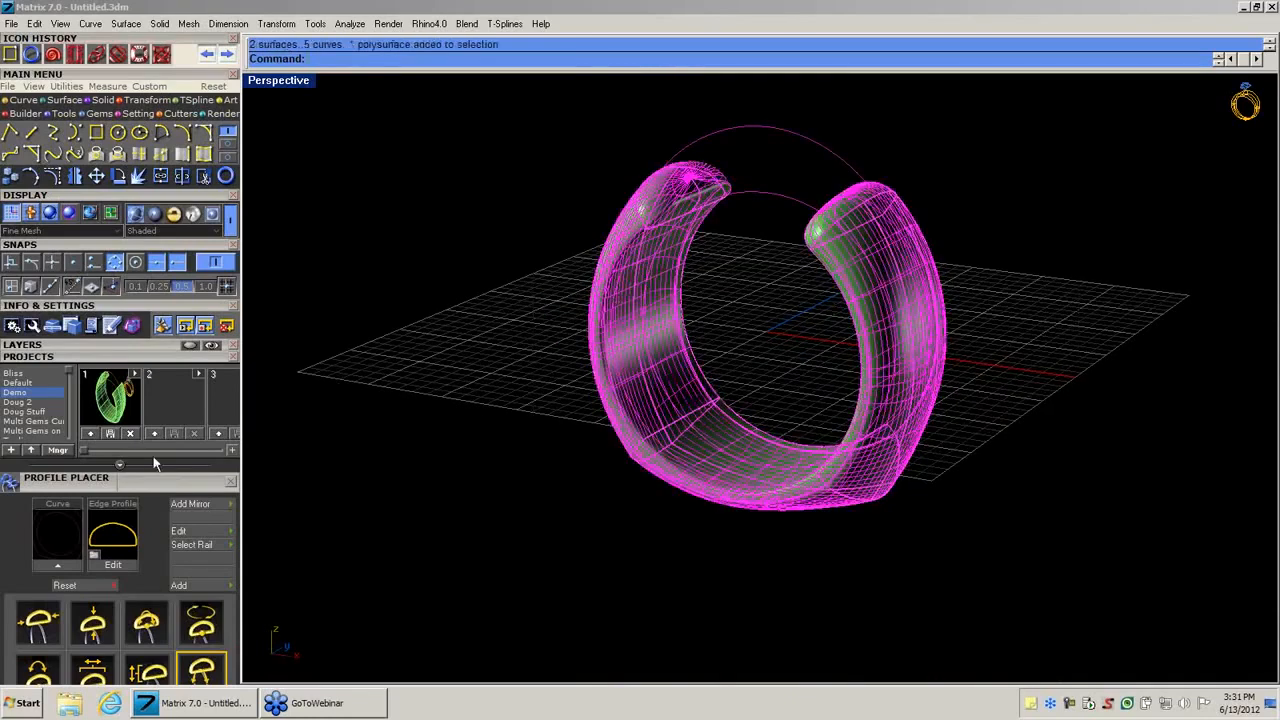
pyautogui.click(107, 438)
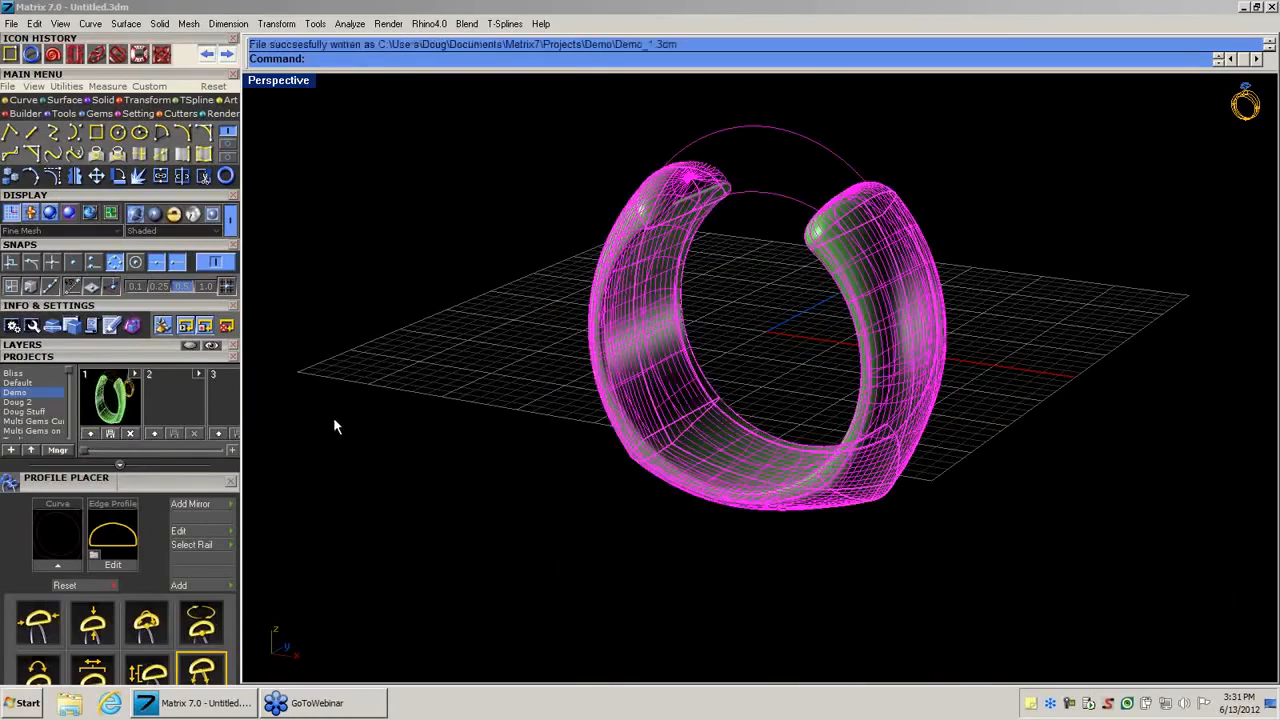
pyautogui.click(763, 337)
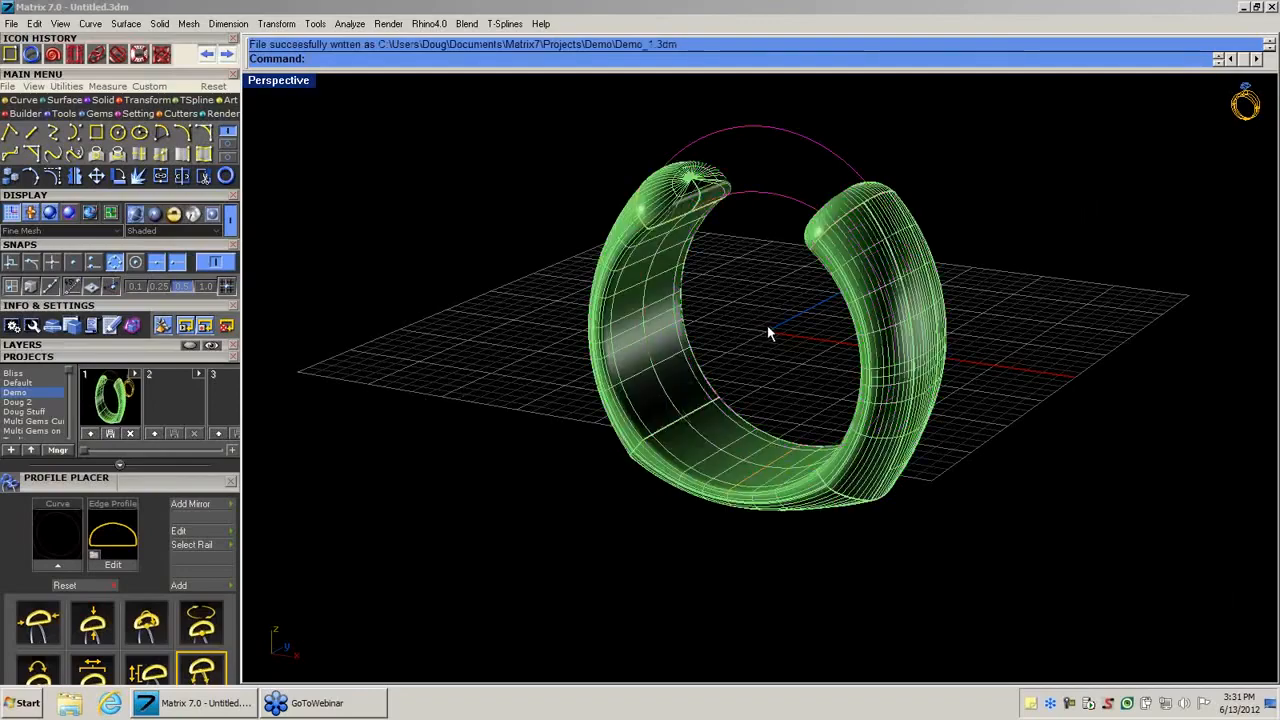
# Open the profile at the base of the band in Profile Placer and narrow it to about a quarter of its width.
pyautogui.moveTo(768, 322); pyautogui.dragTo(700, 278, button='right')
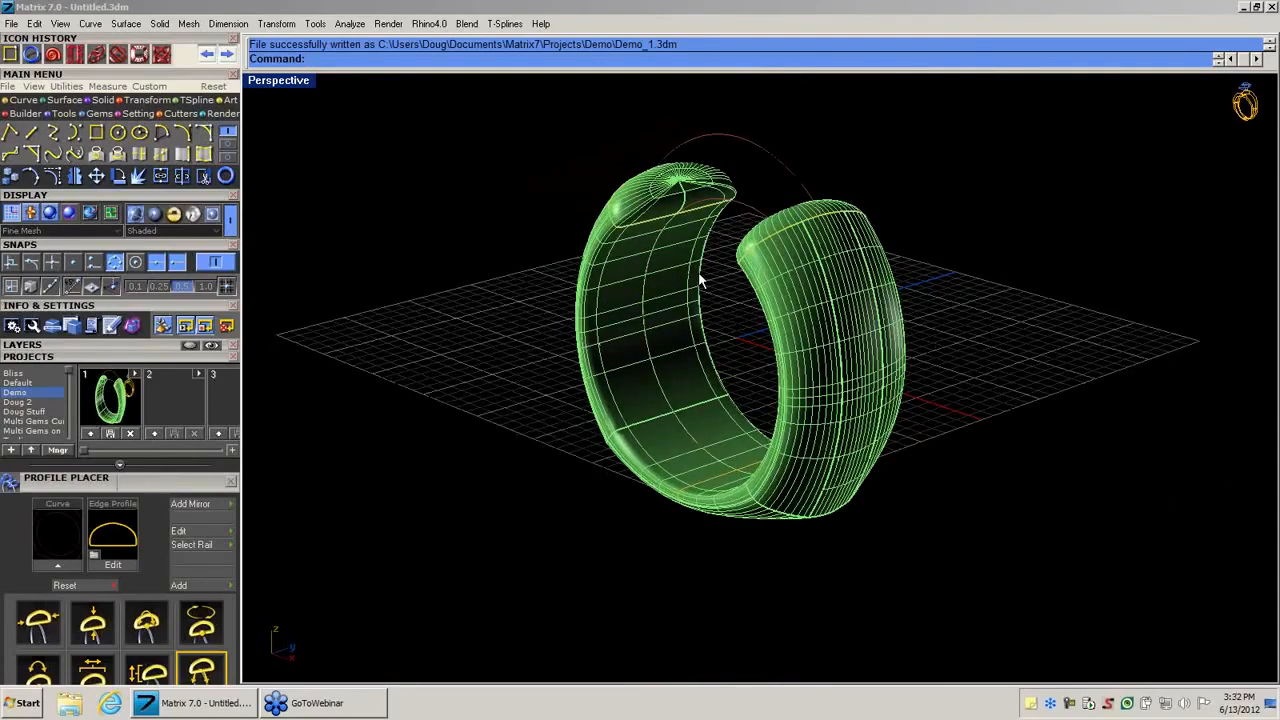
pyautogui.scroll(6, 699, 278)
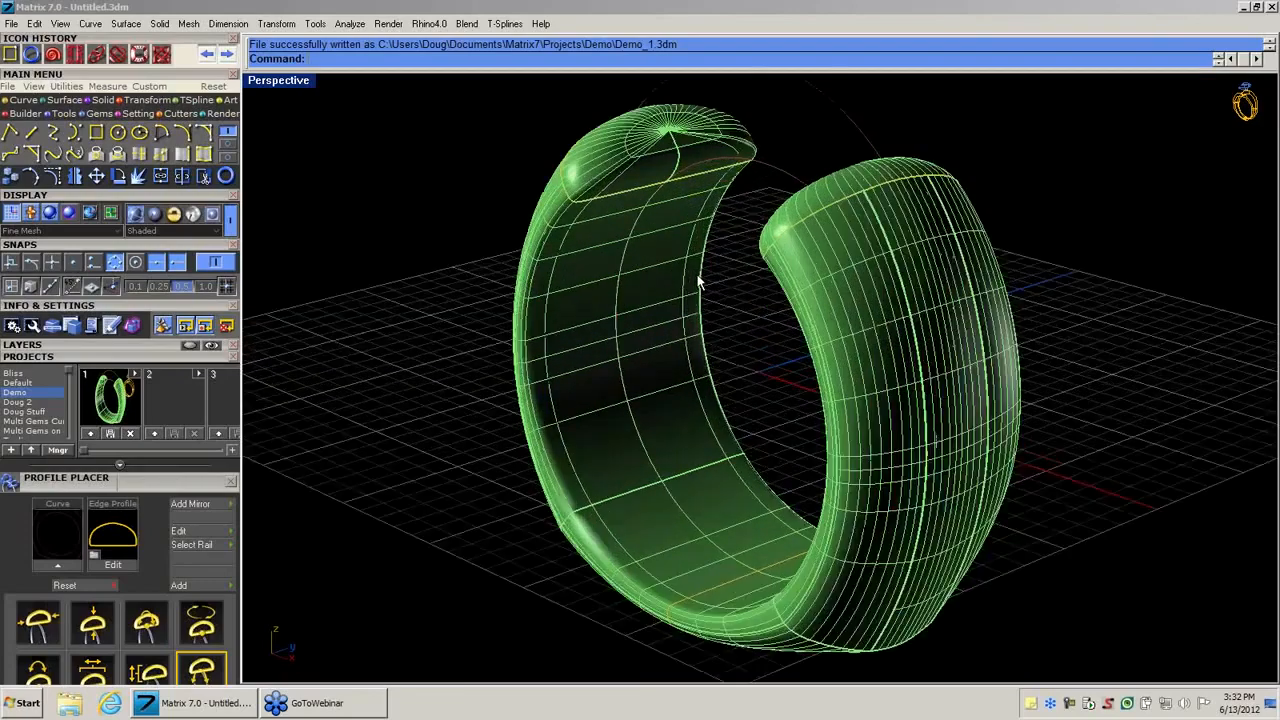
pyautogui.keyDown('shift'); pyautogui.moveTo(727, 404); pyautogui.dragTo(770, 104, button='right'); pyautogui.keyUp('shift')
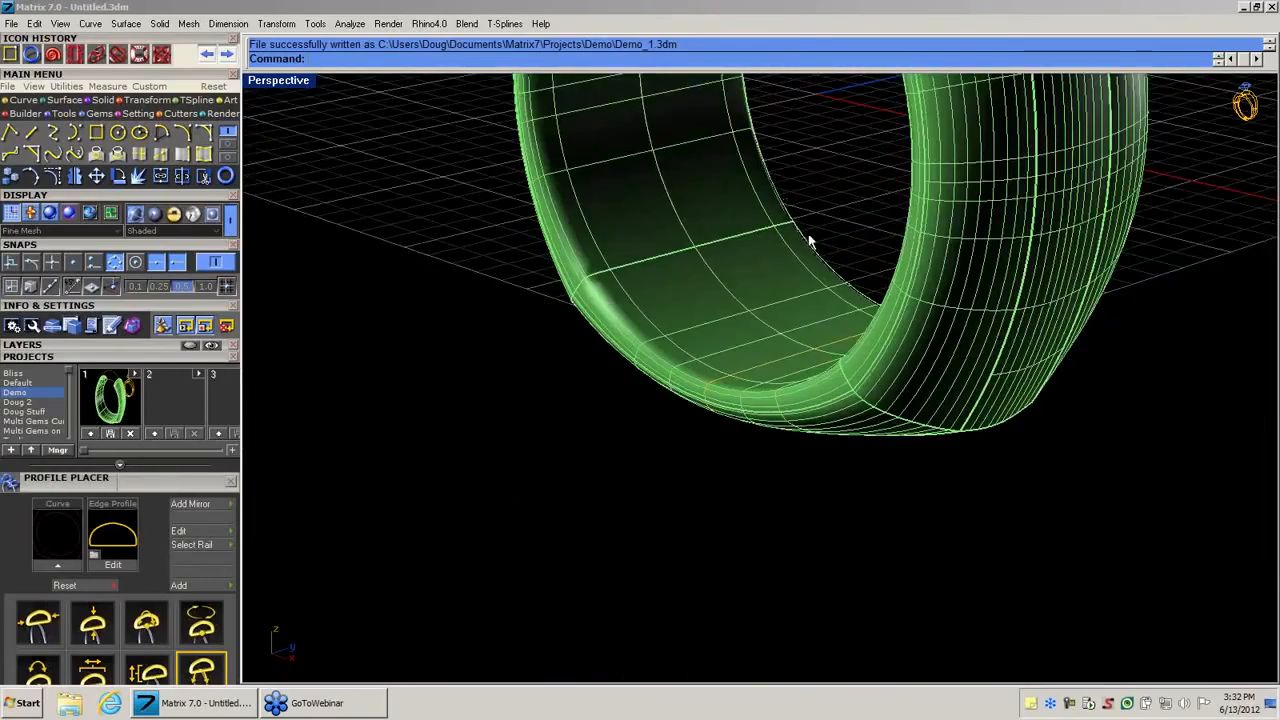
pyautogui.moveTo(814, 240); pyautogui.dragTo(702, 355, button='right')
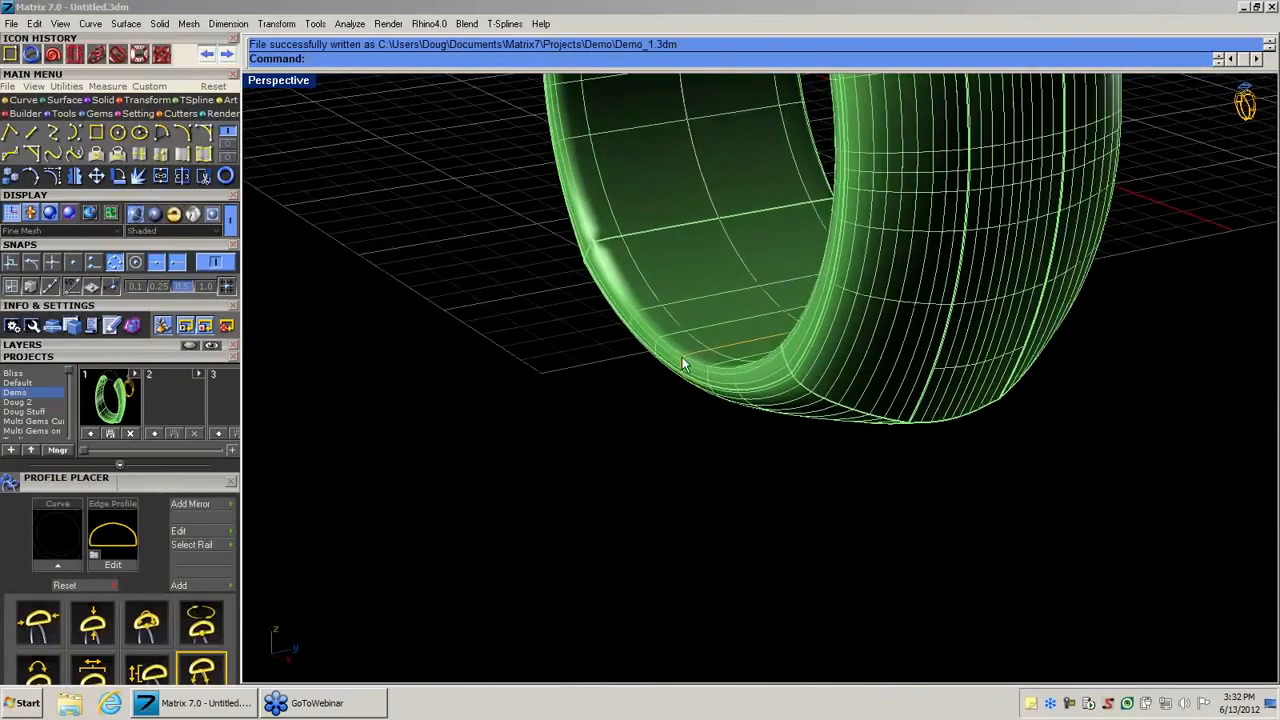
pyautogui.scroll(3, 673, 382)
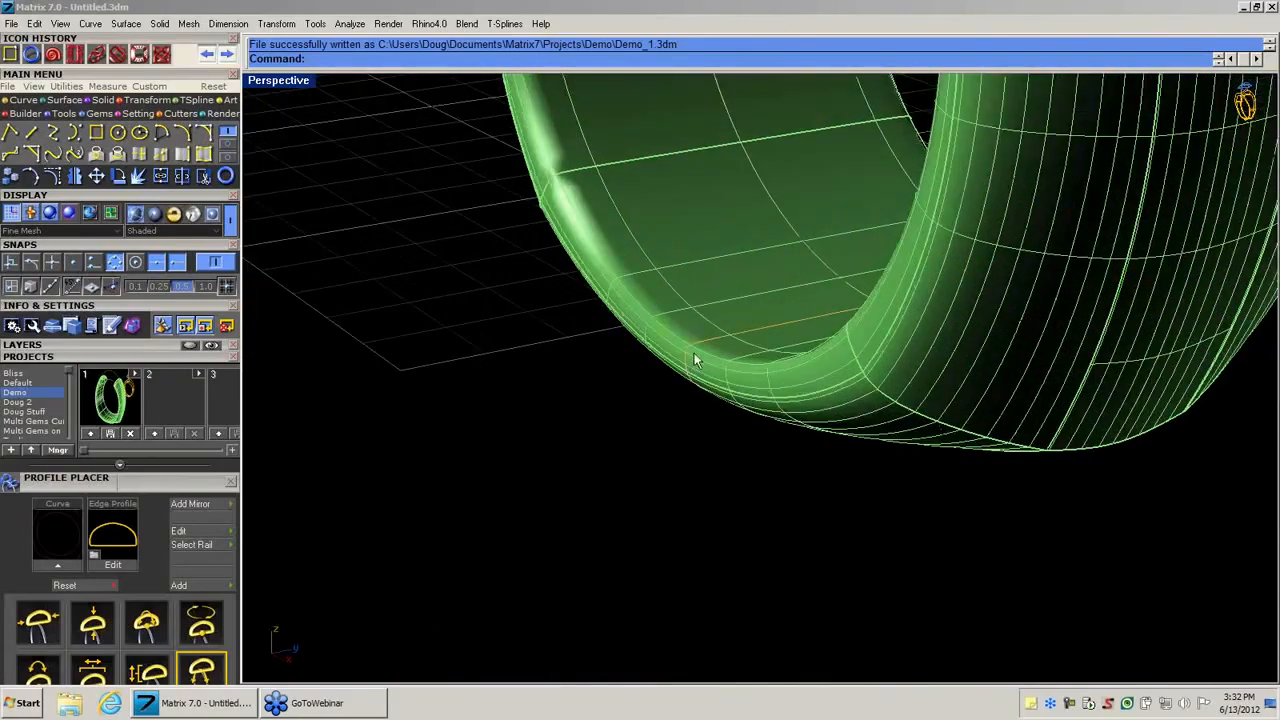
pyautogui.click(713, 362)
pyautogui.click(750, 381)
pyautogui.middleClick(728, 389)
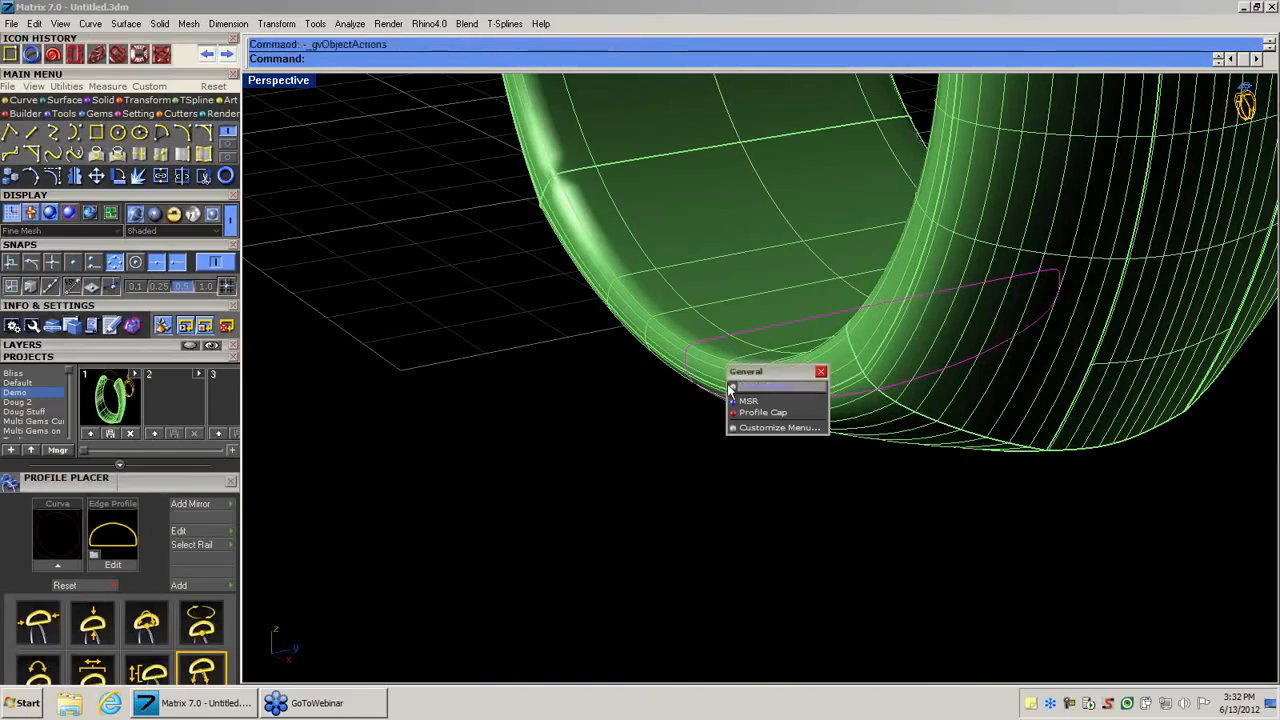
pyautogui.click(741, 402)
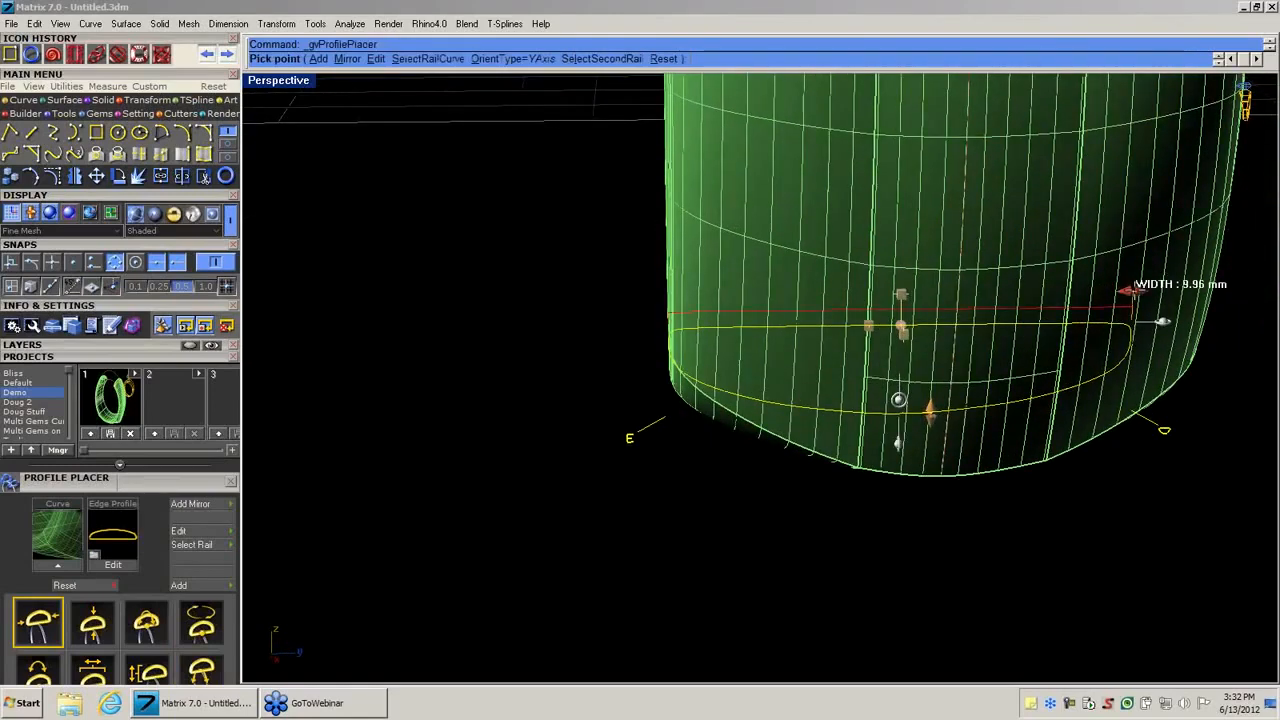
pyautogui.moveTo(1128, 291); pyautogui.dragTo(956, 293)
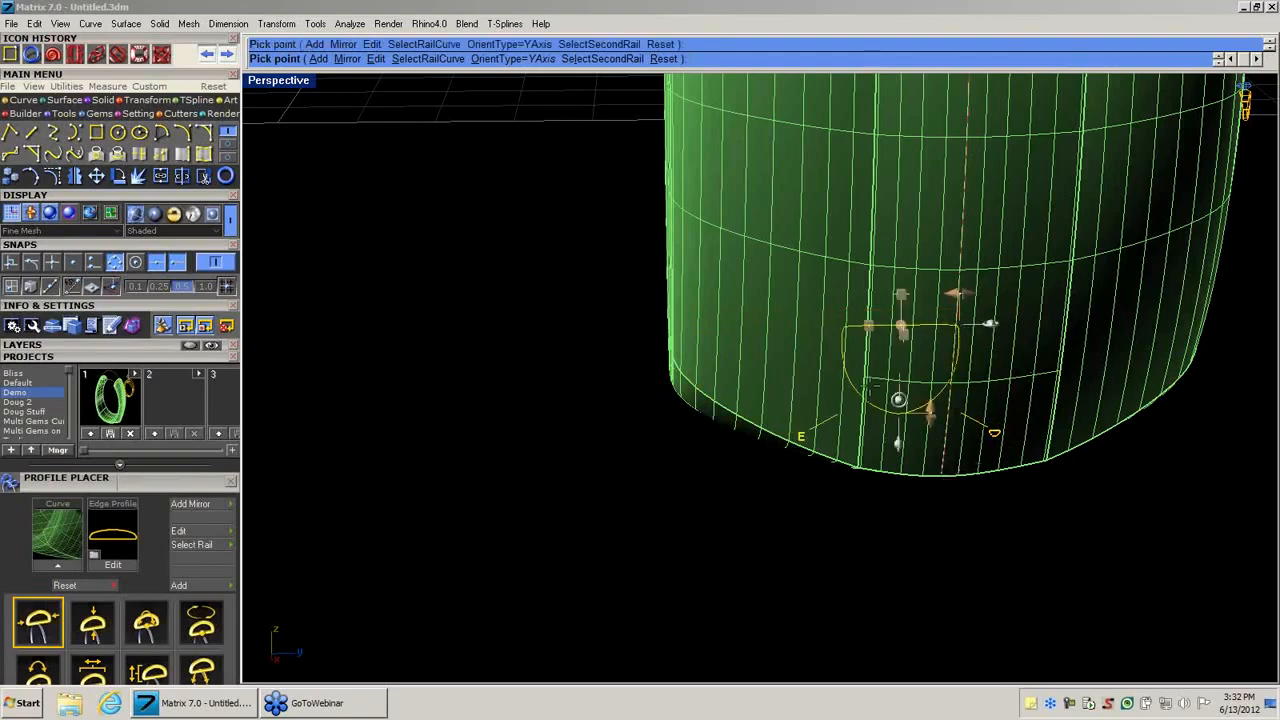
# Swap the base profile's shape for the stepped profileplacer_13 from the Shank Profile library and finish editing.
pyautogui.click(993, 435)
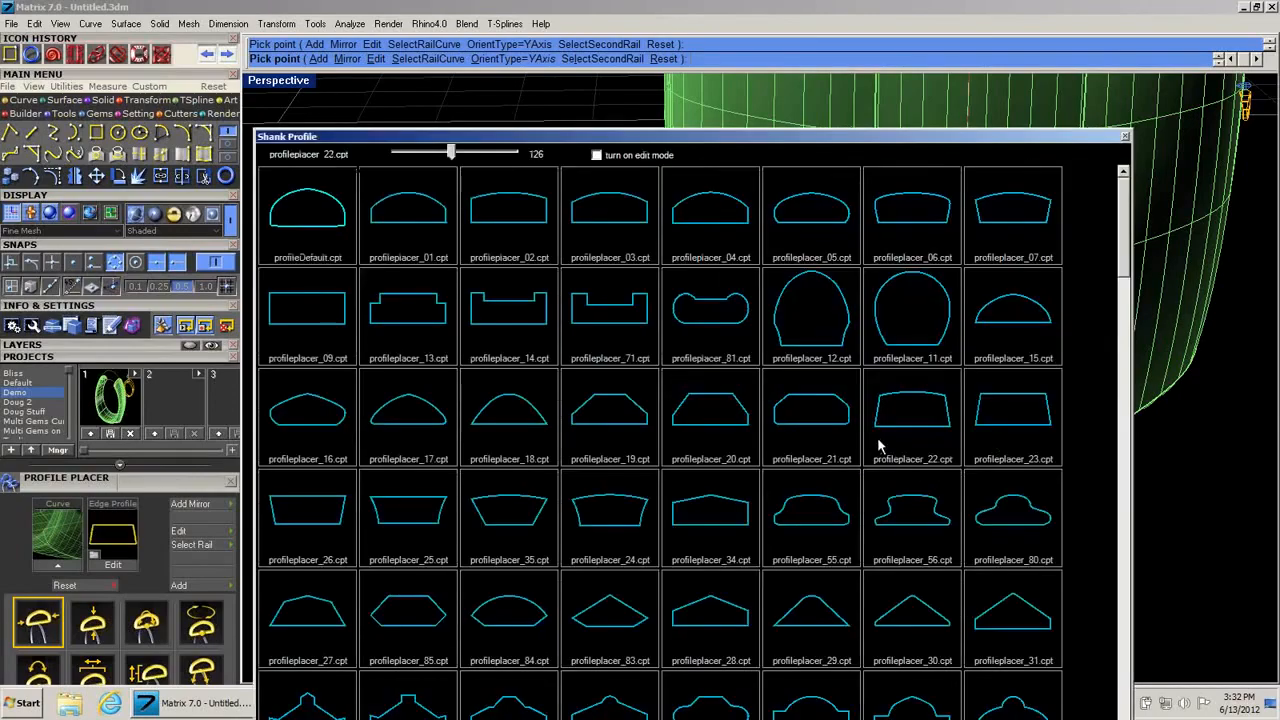
pyautogui.moveTo(692, 208); pyautogui.dragTo(409, 46)
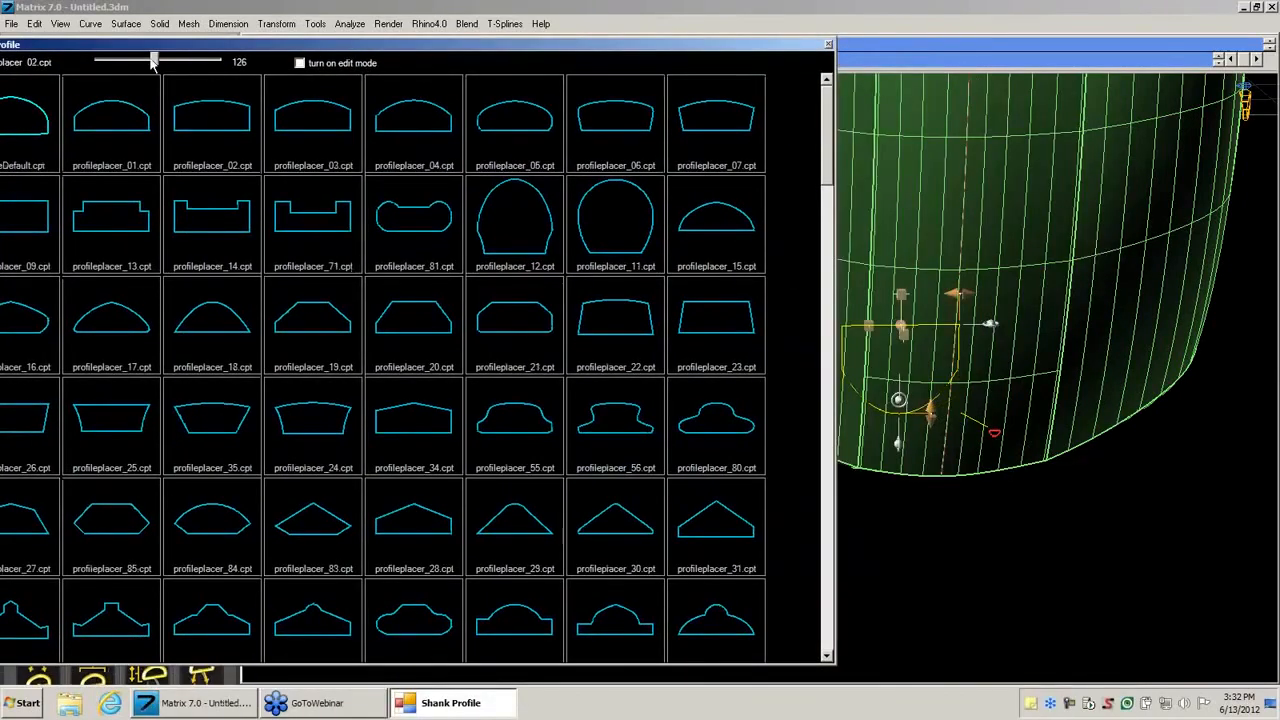
pyautogui.moveTo(153, 62); pyautogui.dragTo(85, 66)
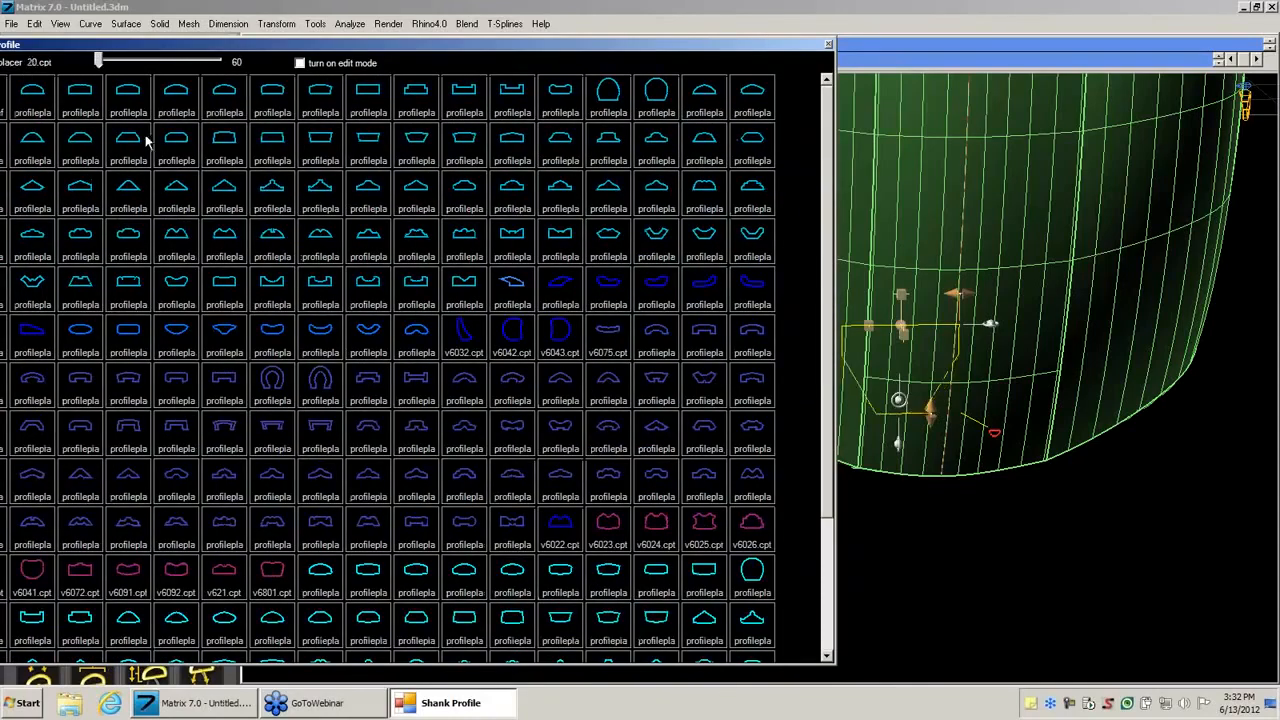
pyautogui.moveTo(285, 50); pyautogui.dragTo(295, 55)
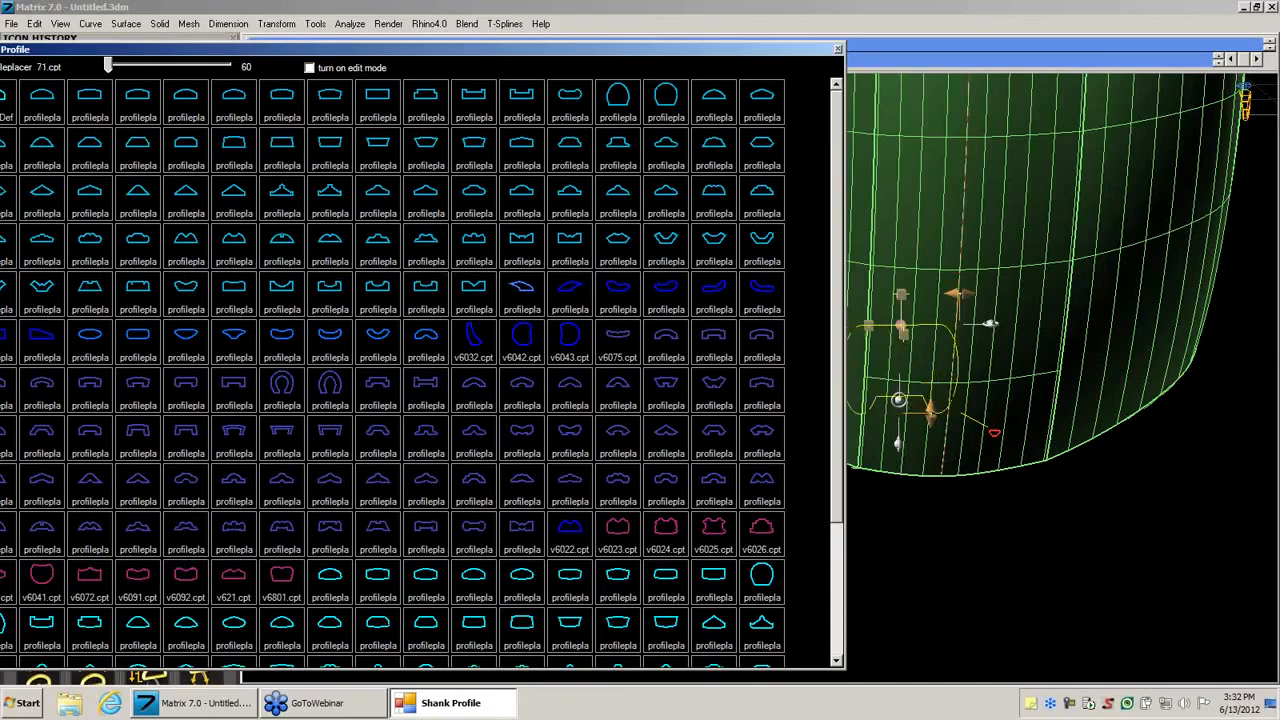
pyautogui.click(434, 108)
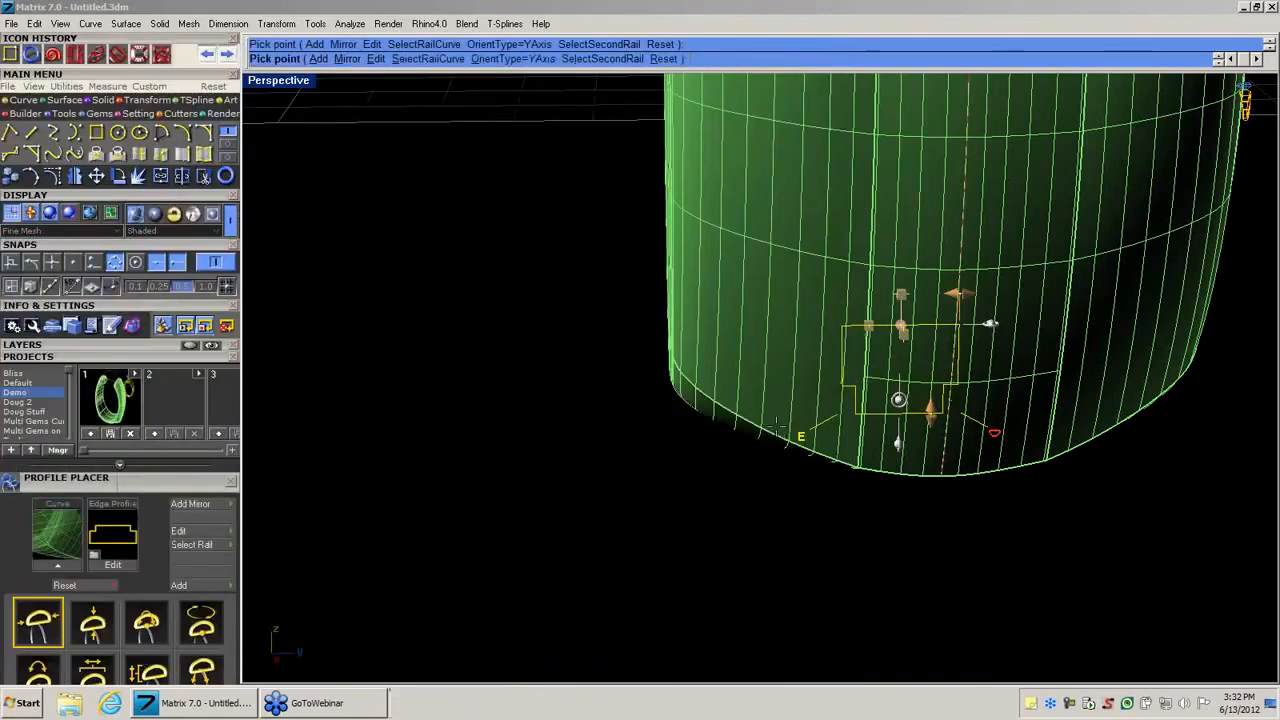
pyautogui.moveTo(776, 427)
pyautogui.mouseDown(button='right')
pyautogui.moveTo(731, 420)
pyautogui.moveTo(783, 429)
pyautogui.mouseUp(button='right')
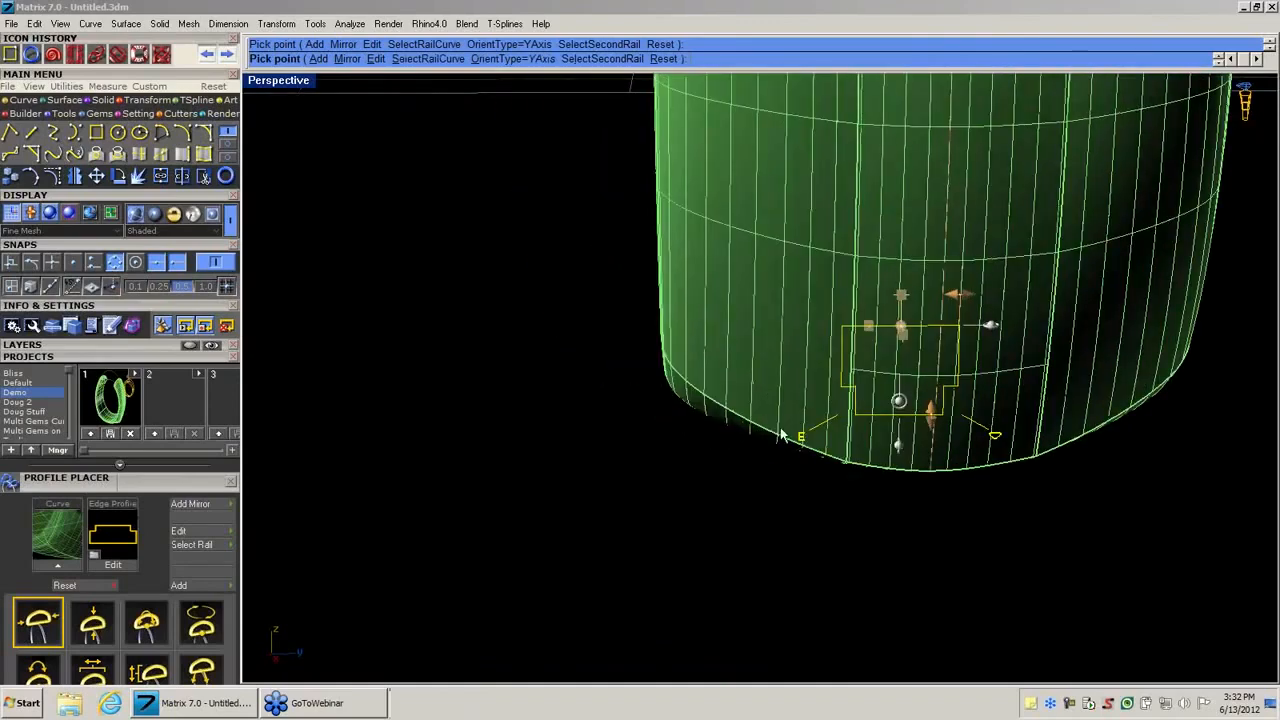
pyautogui.rightClick(781, 428)
# Save the whole band with the stepped base profile and its curves to slot 2 of the Demo project.
pyautogui.scroll(-5, 786, 423)
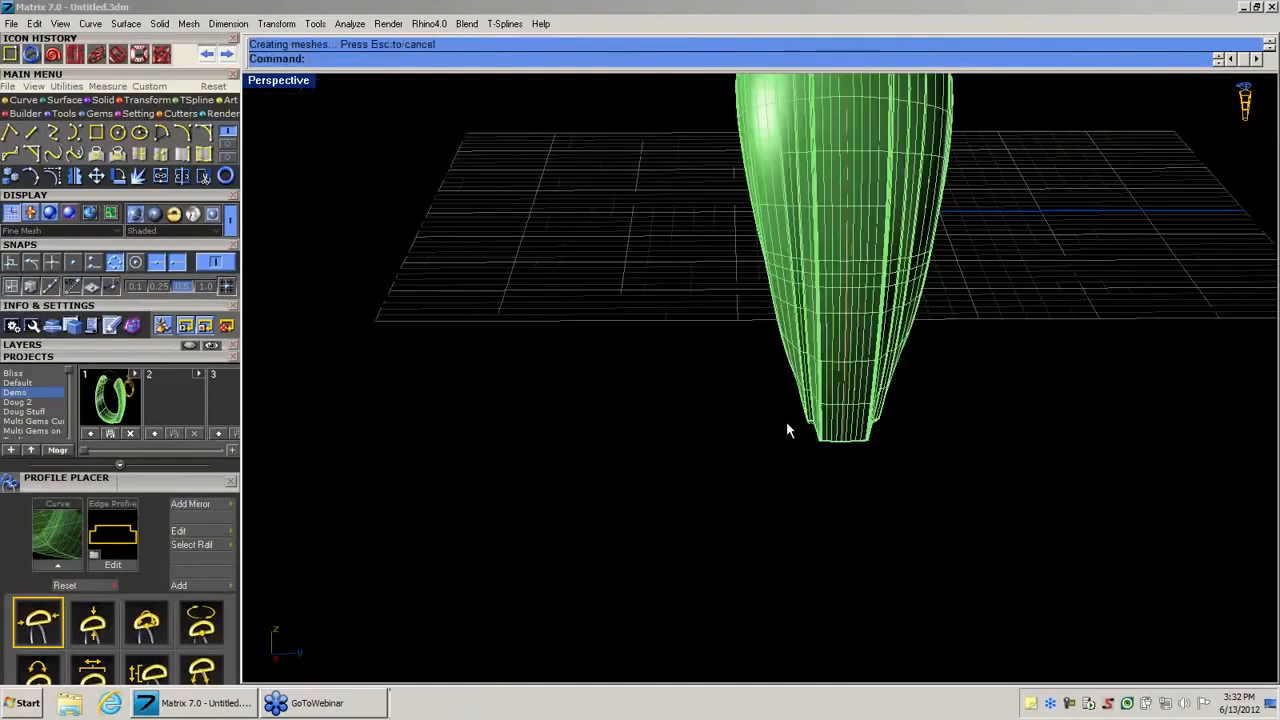
pyautogui.scroll(-4, 786, 422)
pyautogui.moveTo(786, 425); pyautogui.dragTo(920, 457, button='right')
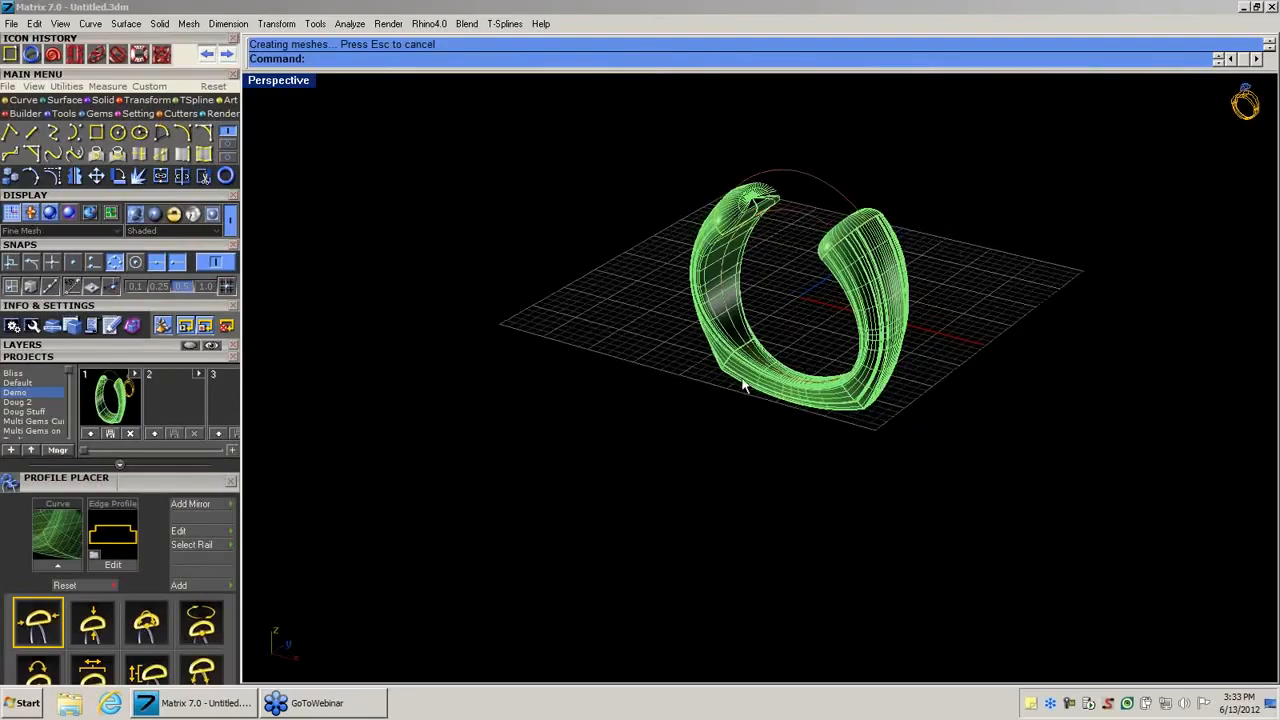
pyautogui.keyDown('shift'); pyautogui.moveTo(716, 309); pyautogui.dragTo(708, 440, button='right'); pyautogui.keyUp('shift')
pyautogui.scroll(8, 708, 390)
pyautogui.keyDown('shift'); pyautogui.moveTo(802, 410); pyautogui.dragTo(727, 352, button='right'); pyautogui.keyUp('shift')
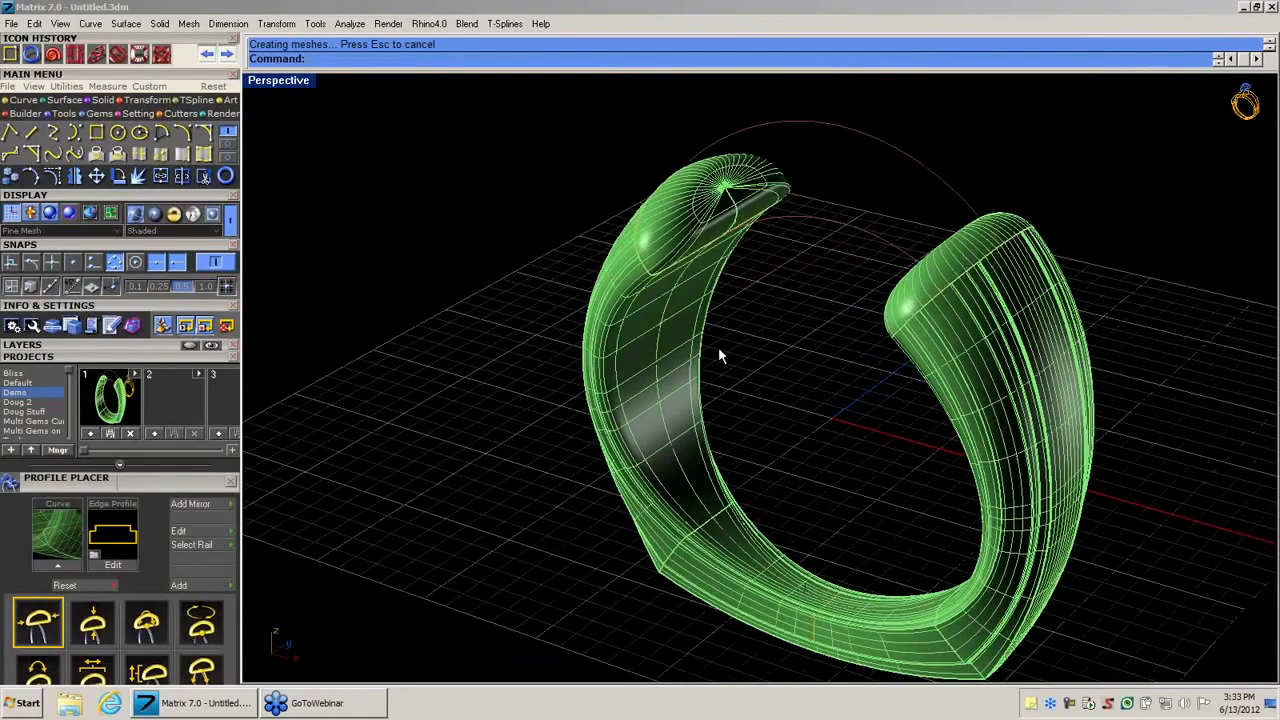
pyautogui.moveTo(497, 106); pyautogui.dragTo(1228, 680)
pyautogui.click(173, 433)
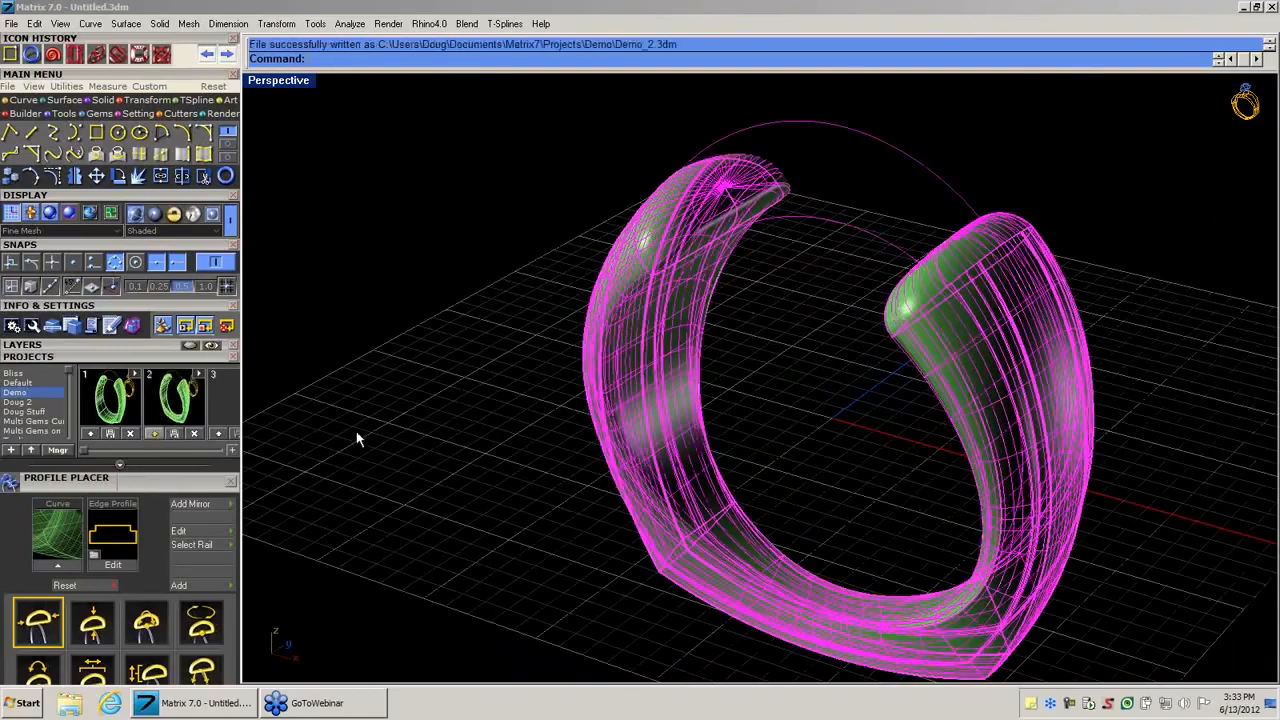
# Open the end profile on the band's shoulder in Profile Placer and narrow the mirrored pair to under half its width.
pyautogui.moveTo(709, 409); pyautogui.dragTo(651, 371, button='right')
pyautogui.press('Home')
pyautogui.scroll(5, 651, 368)
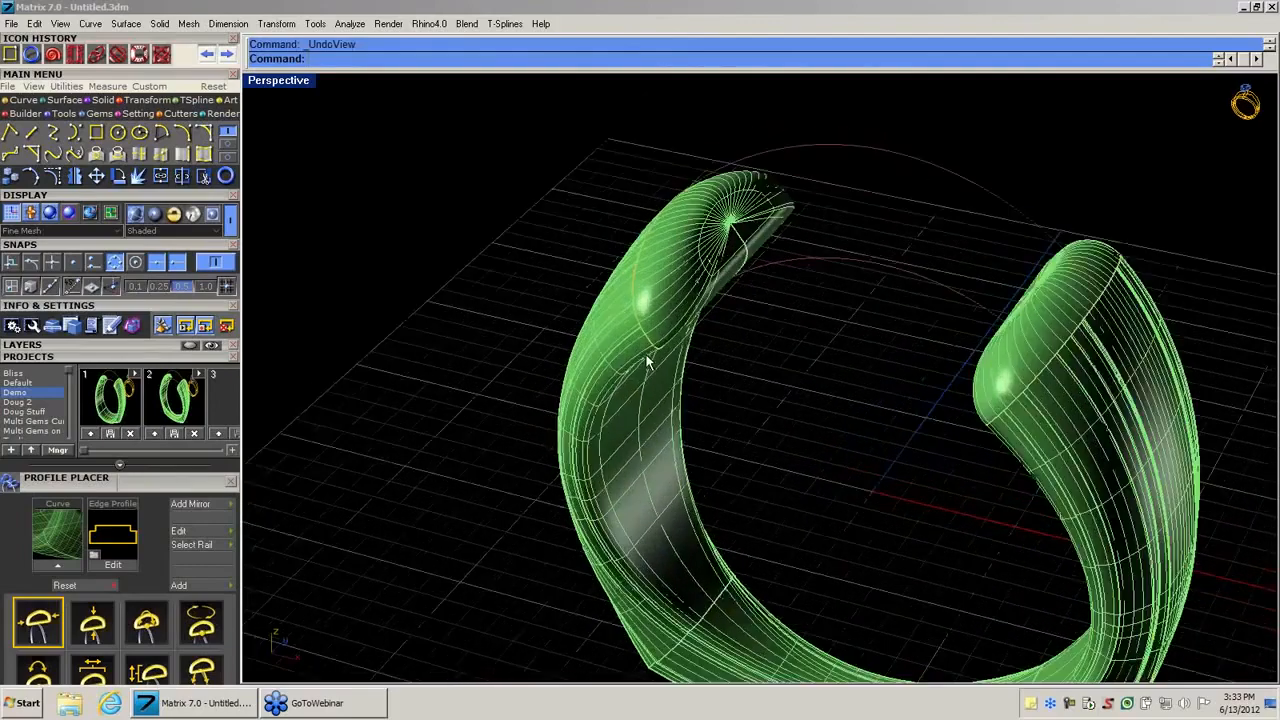
pyautogui.click(650, 333)
pyautogui.press('Escape')
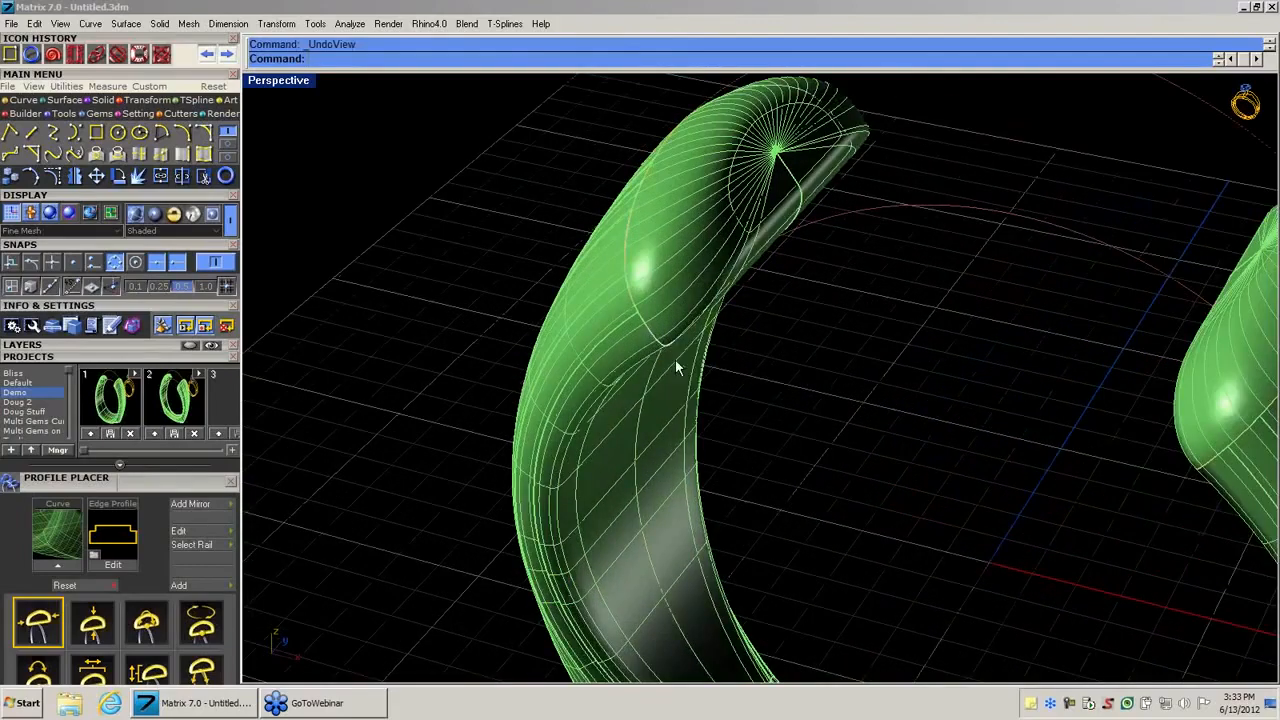
pyautogui.moveTo(866, 389); pyautogui.dragTo(789, 360, button='right')
pyautogui.middleClick(785, 445)
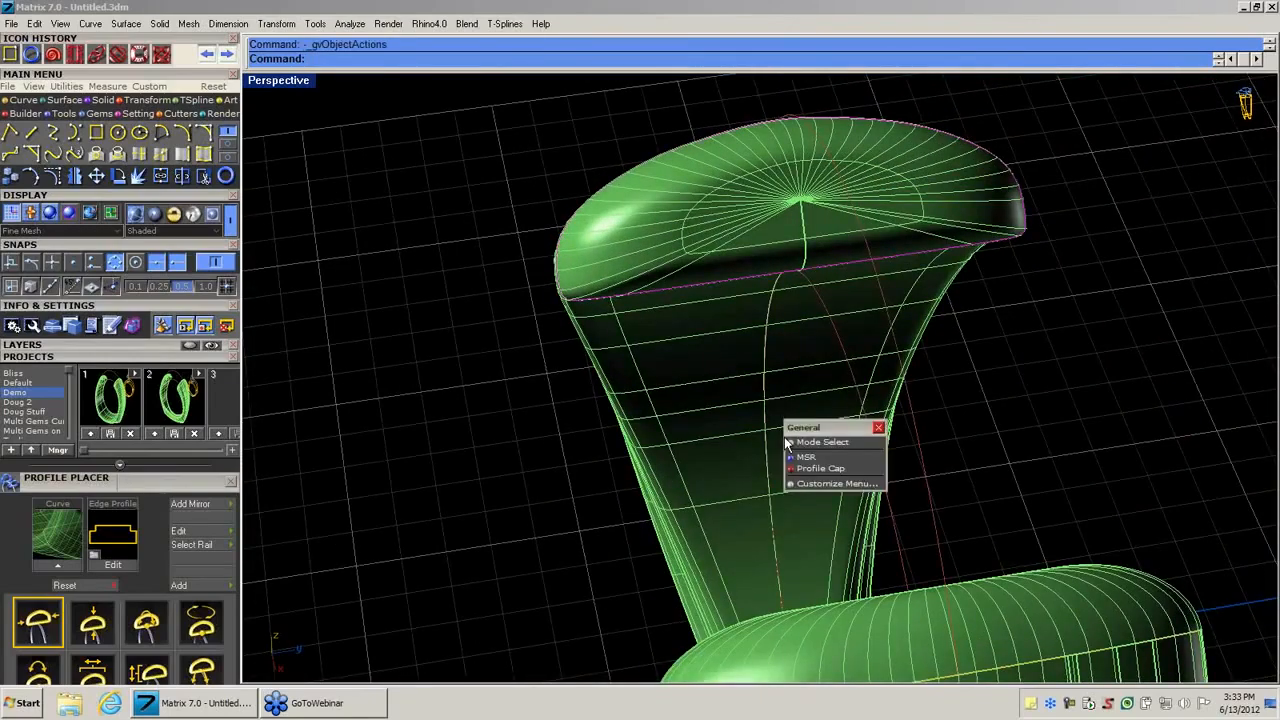
pyautogui.click(806, 468)
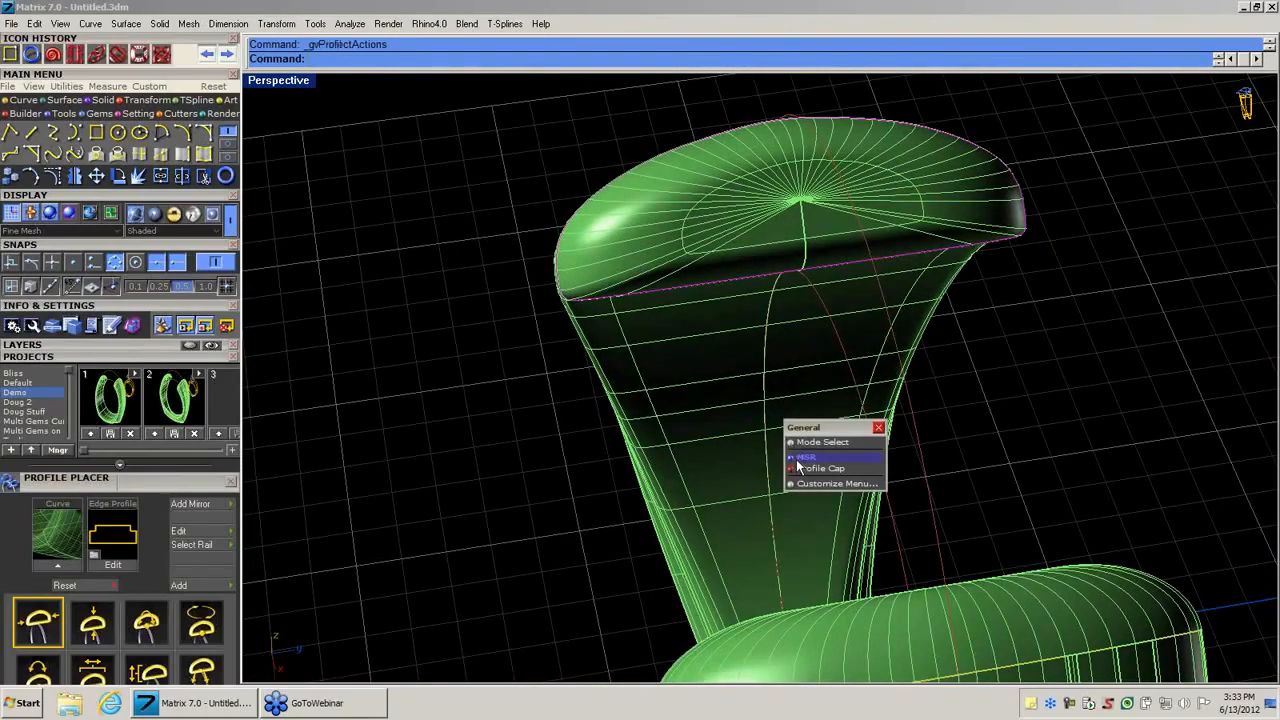
pyautogui.moveTo(1030, 268); pyautogui.dragTo(904, 285)
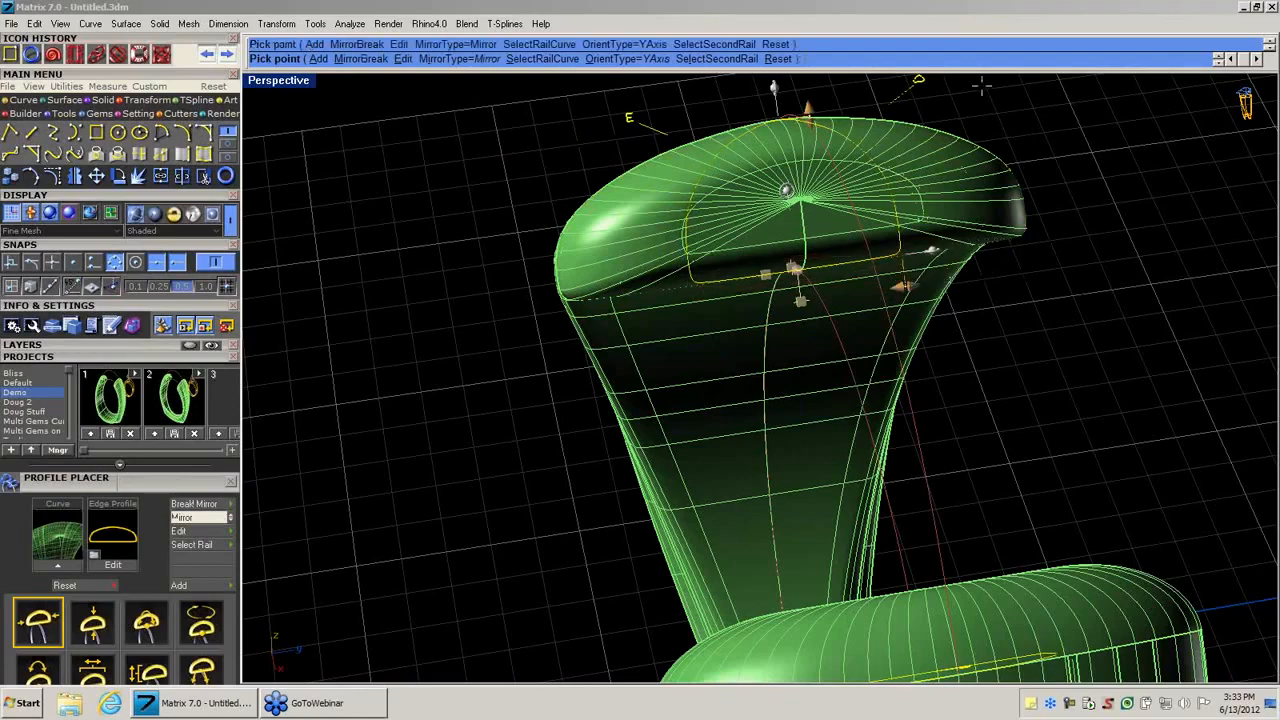
# Swap the mirrored shoulder profiles' shape for profileplacer_81 from the Shank Profile library and finish editing.
pyautogui.click(920, 79)
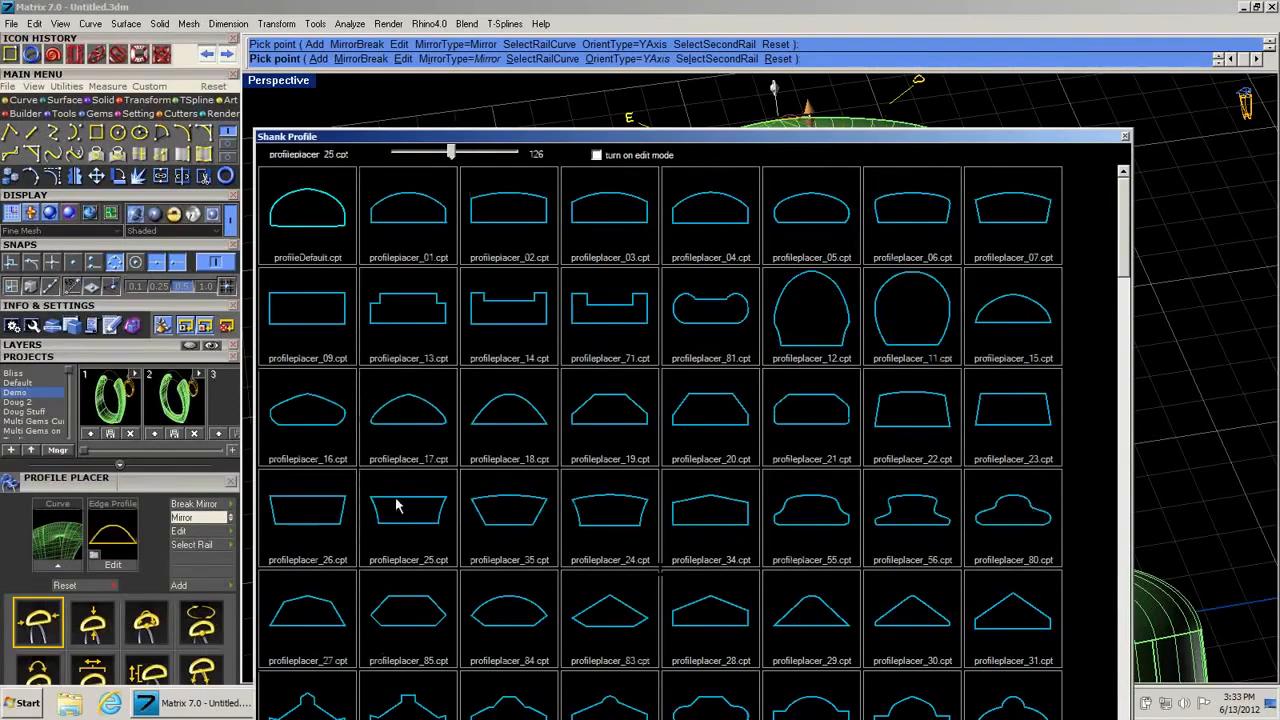
pyautogui.click(676, 313)
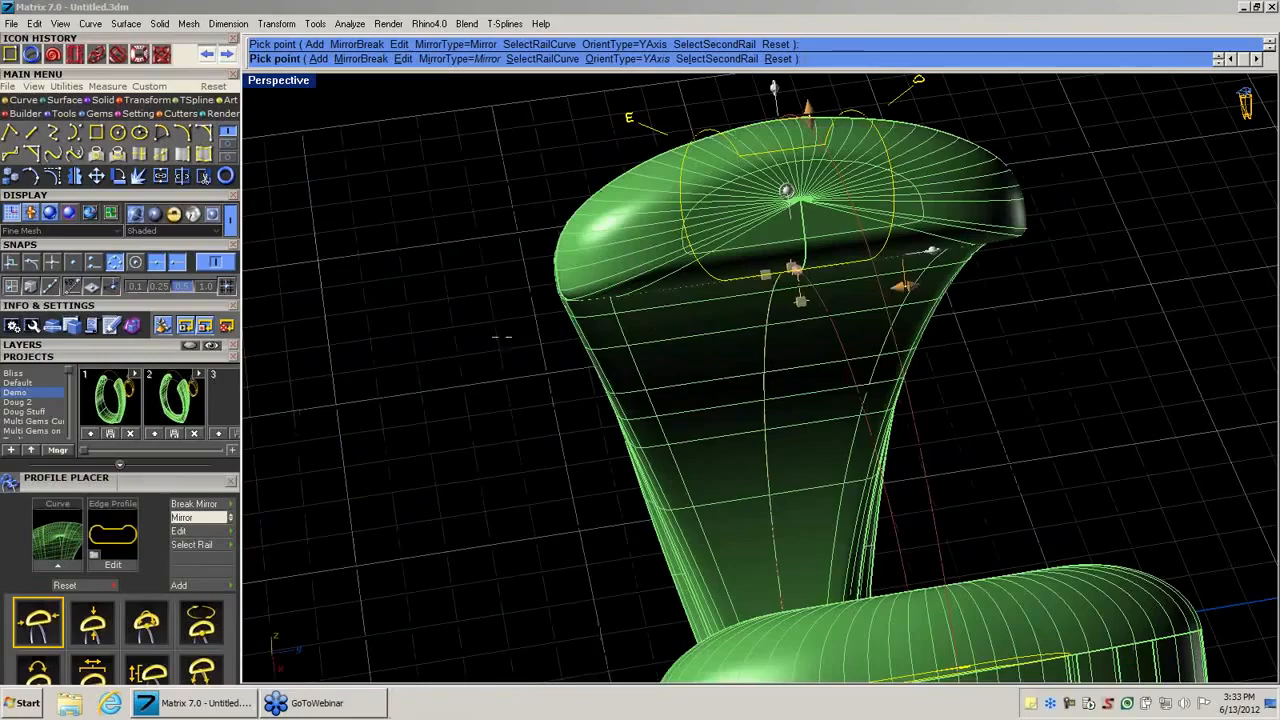
pyautogui.moveTo(503, 337); pyautogui.dragTo(669, 349, button='right')
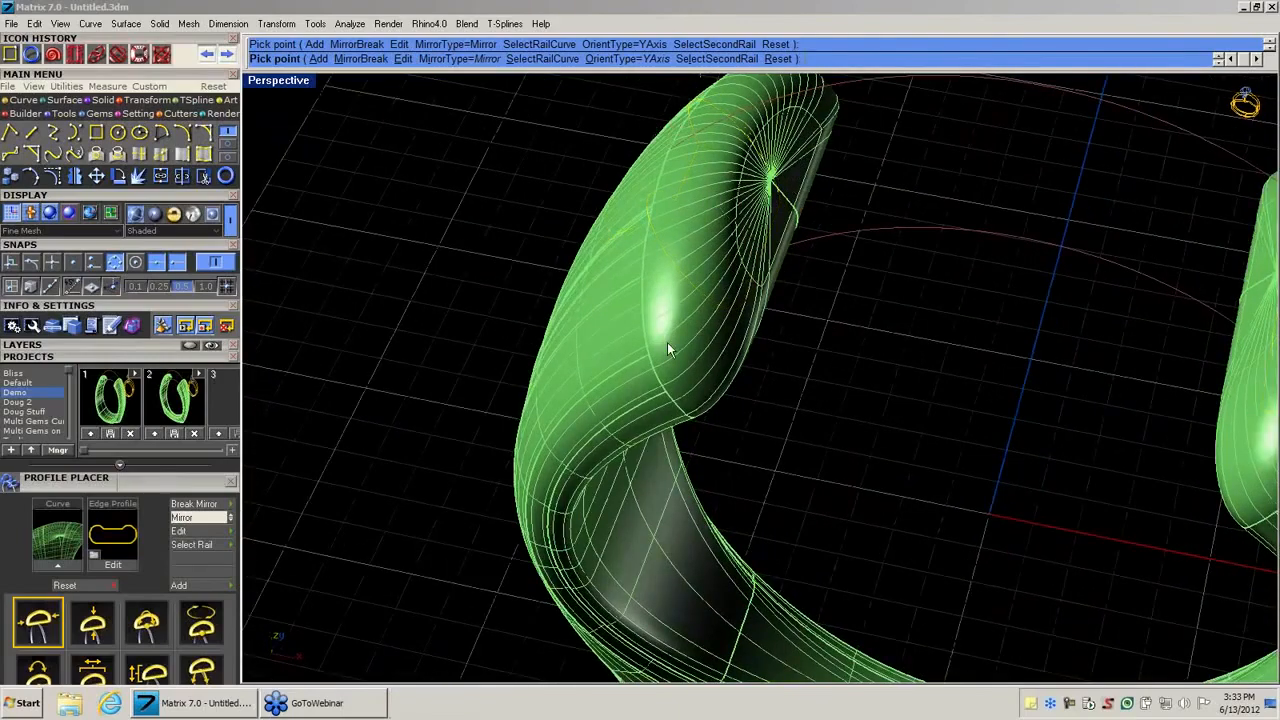
pyautogui.hotkey('ctrl', 'z')
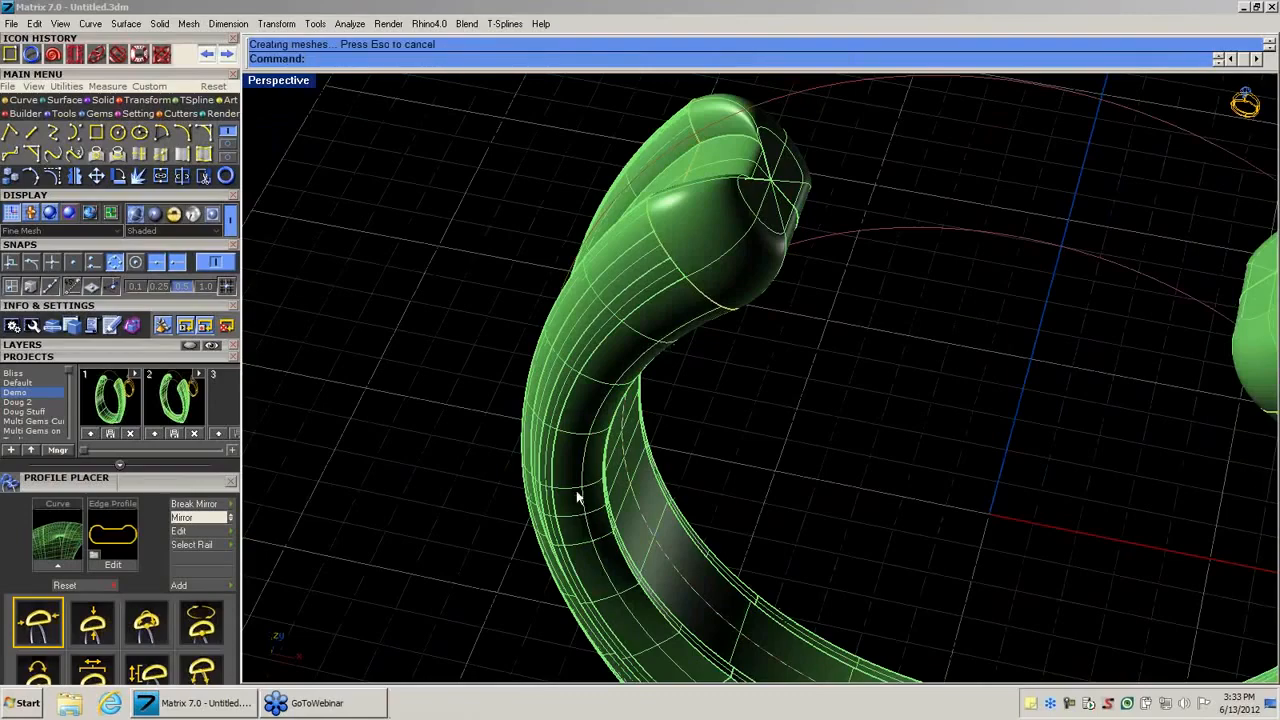
# Save the whole band with the reshaped shoulders and its curves to slot 3 of the Demo project.
pyautogui.moveTo(669, 349); pyautogui.dragTo(760, 390, button='right')
pyautogui.scroll(-5, 760, 390)
pyautogui.moveTo(838, 467); pyautogui.dragTo(700, 320, button='right')
pyautogui.moveTo(478, 108); pyautogui.dragTo(1127, 674)
pyautogui.click(216, 434)
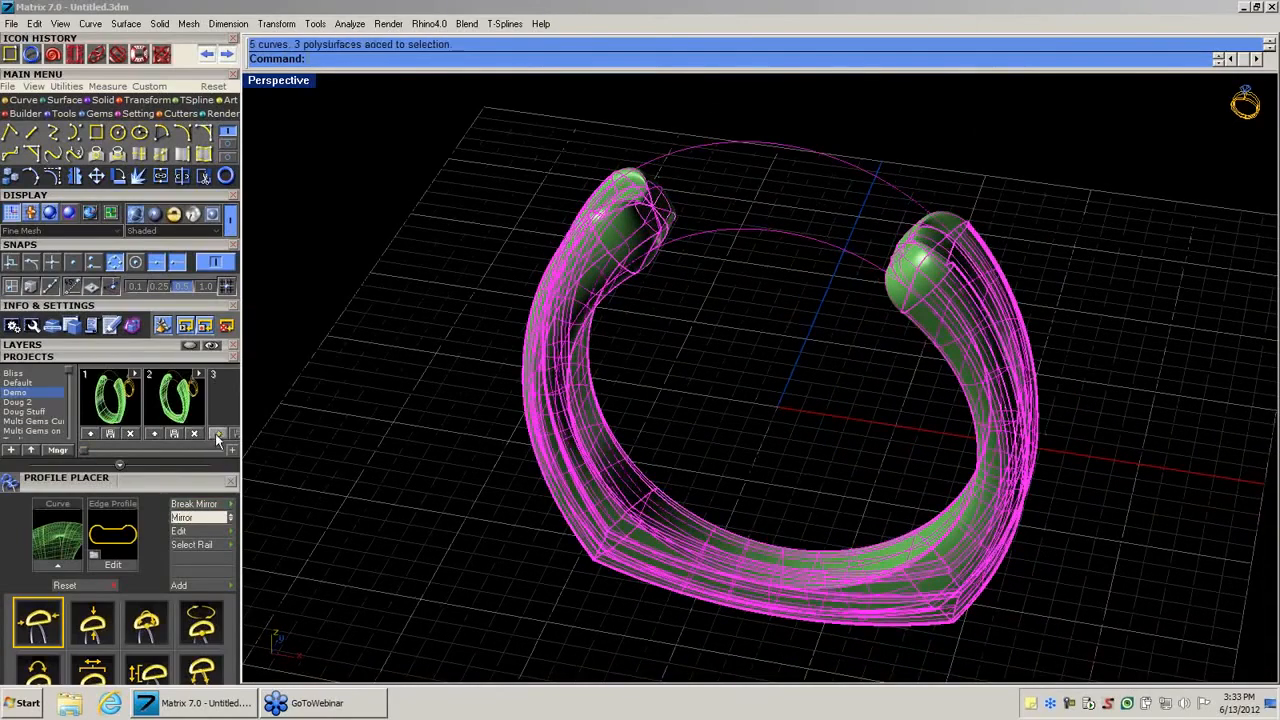
pyautogui.click(656, 410)
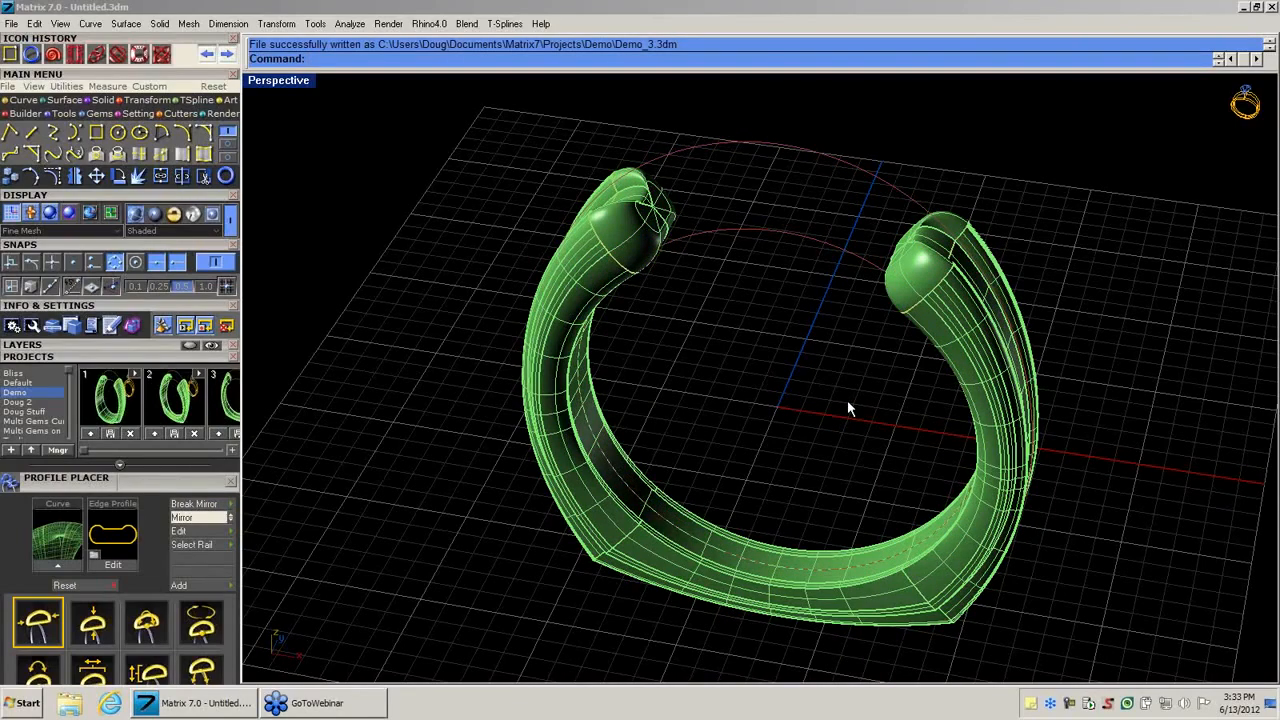
pyautogui.moveTo(851, 377); pyautogui.dragTo(826, 343, button='right')
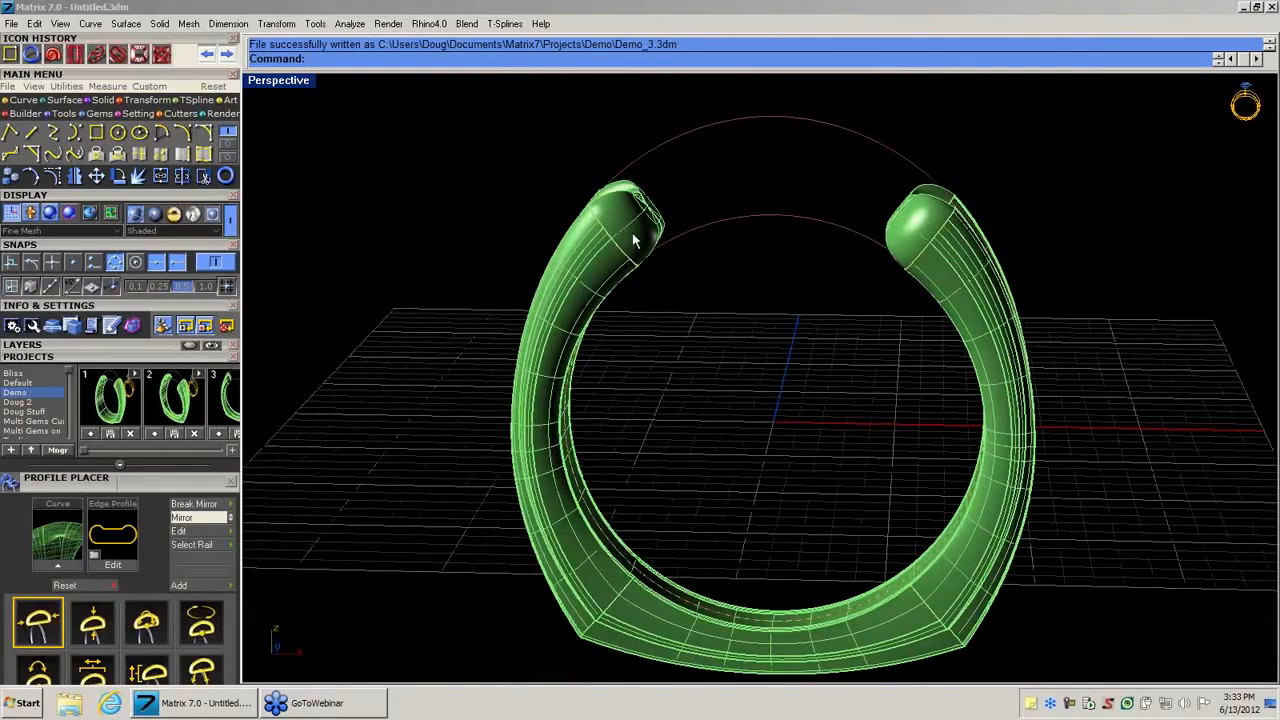
pyautogui.moveTo(758, 346); pyautogui.dragTo(740, 380, button='right')
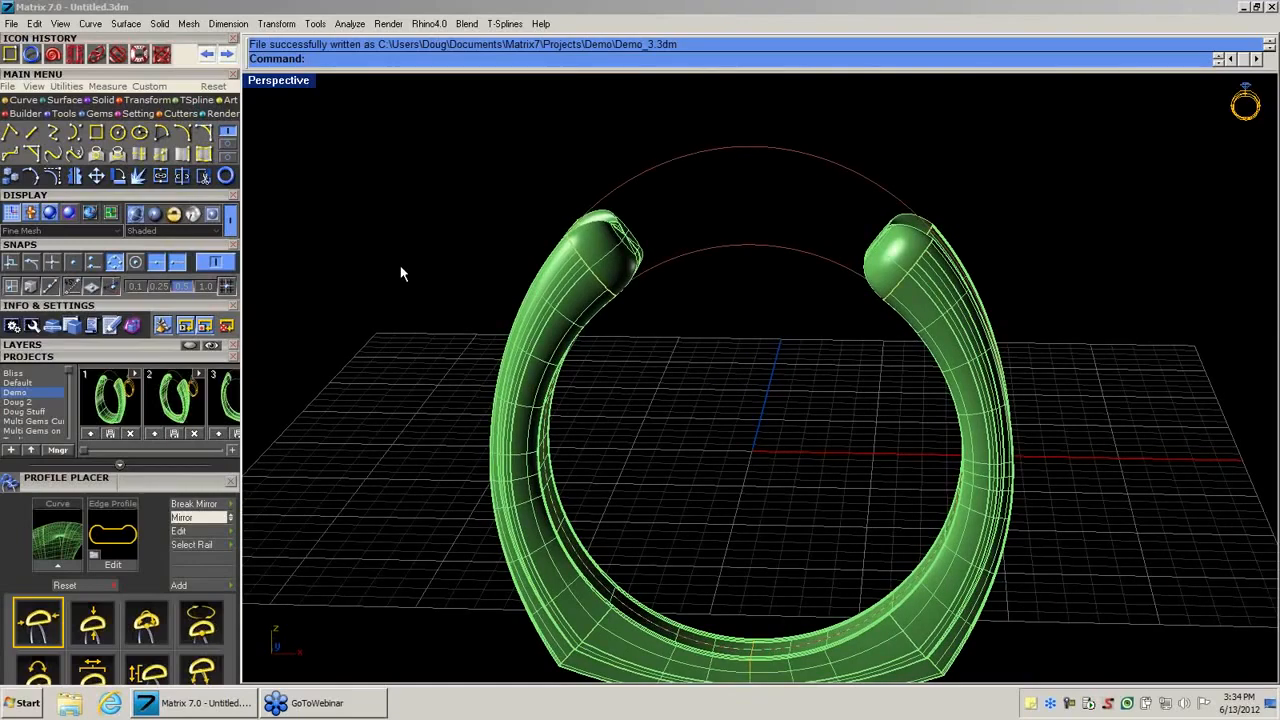
pyautogui.scroll(-1, 400, 273)
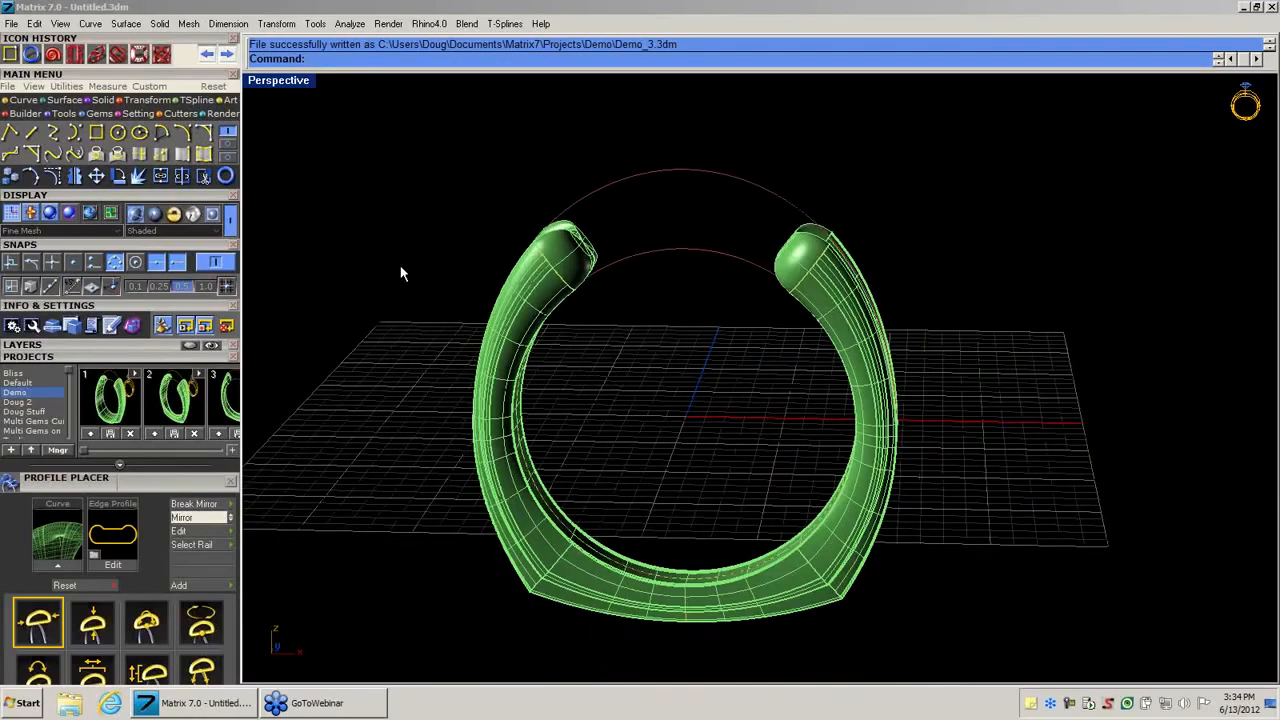
pyautogui.keyDown('shift'); pyautogui.moveTo(619, 380); pyautogui.dragTo(714, 308, button='right'); pyautogui.keyUp('shift')
# Open the Gem Loader from the gem tools and collapse the saved projects area to make room for it.
pyautogui.click(96, 114)
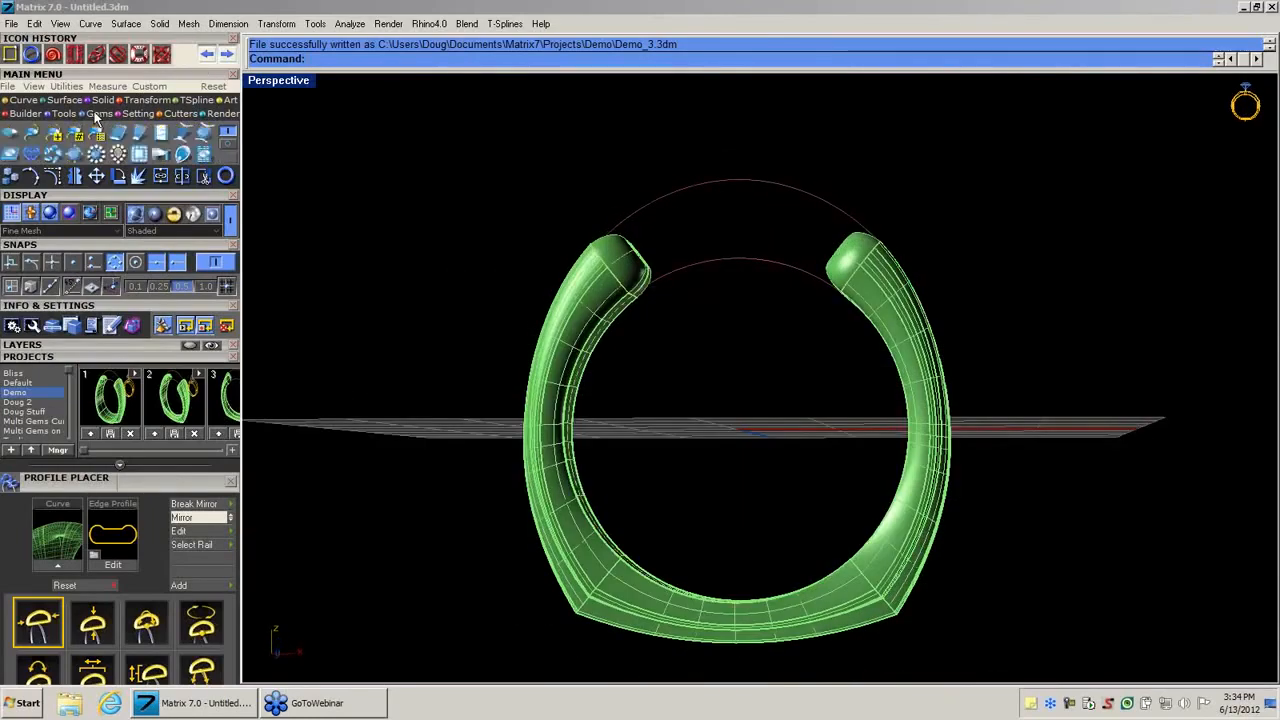
pyautogui.click(67, 115)
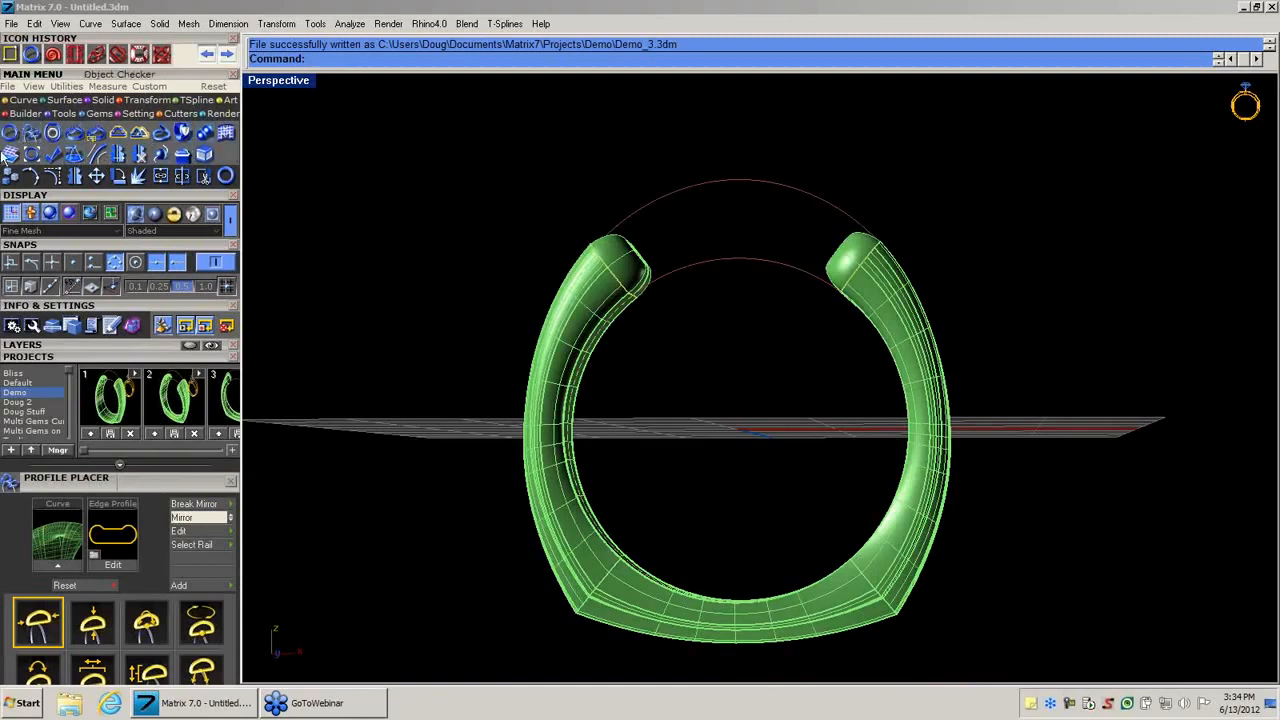
pyautogui.click(98, 115)
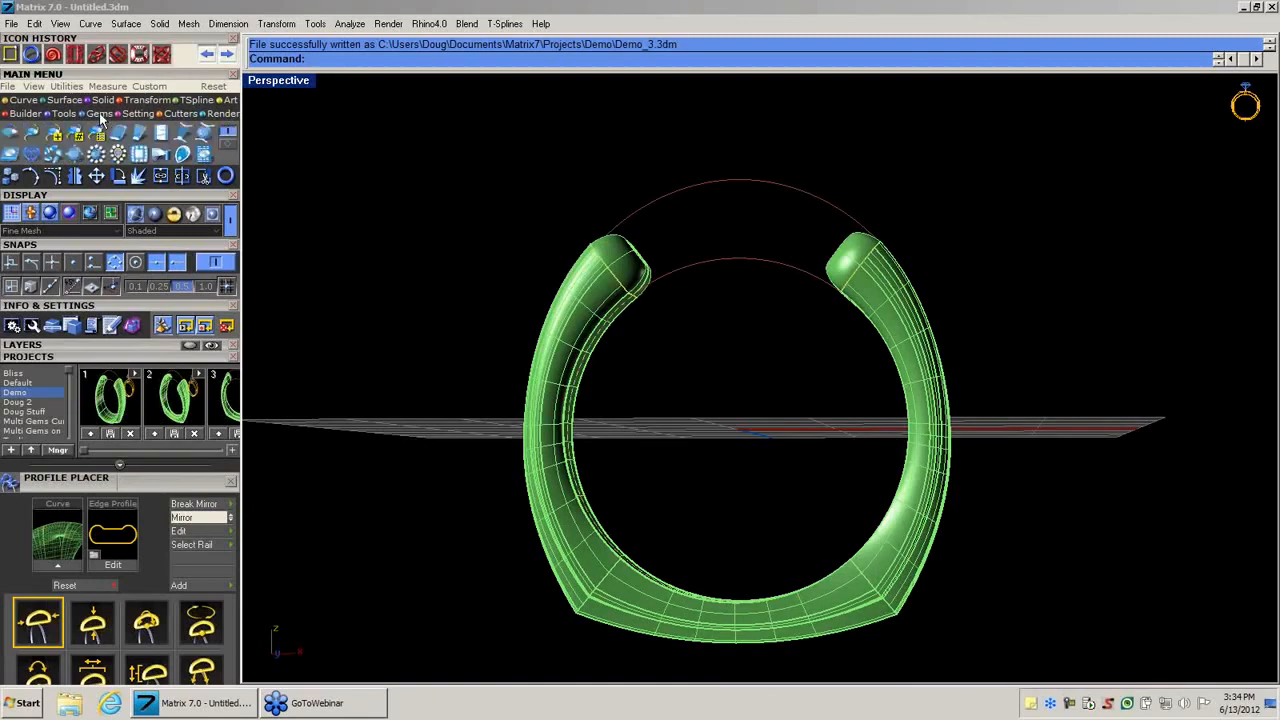
pyautogui.click(11, 134)
pyautogui.click(117, 358)
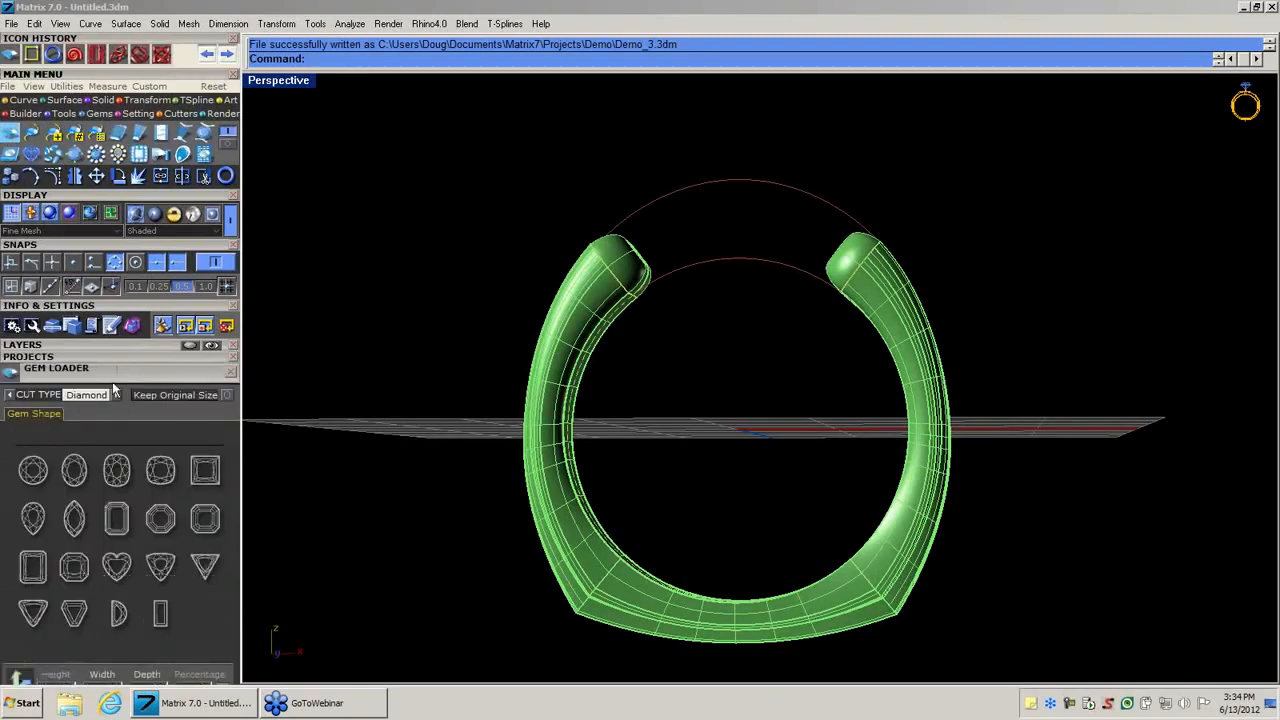
pyautogui.moveTo(119, 377); pyautogui.dragTo(160, 209)
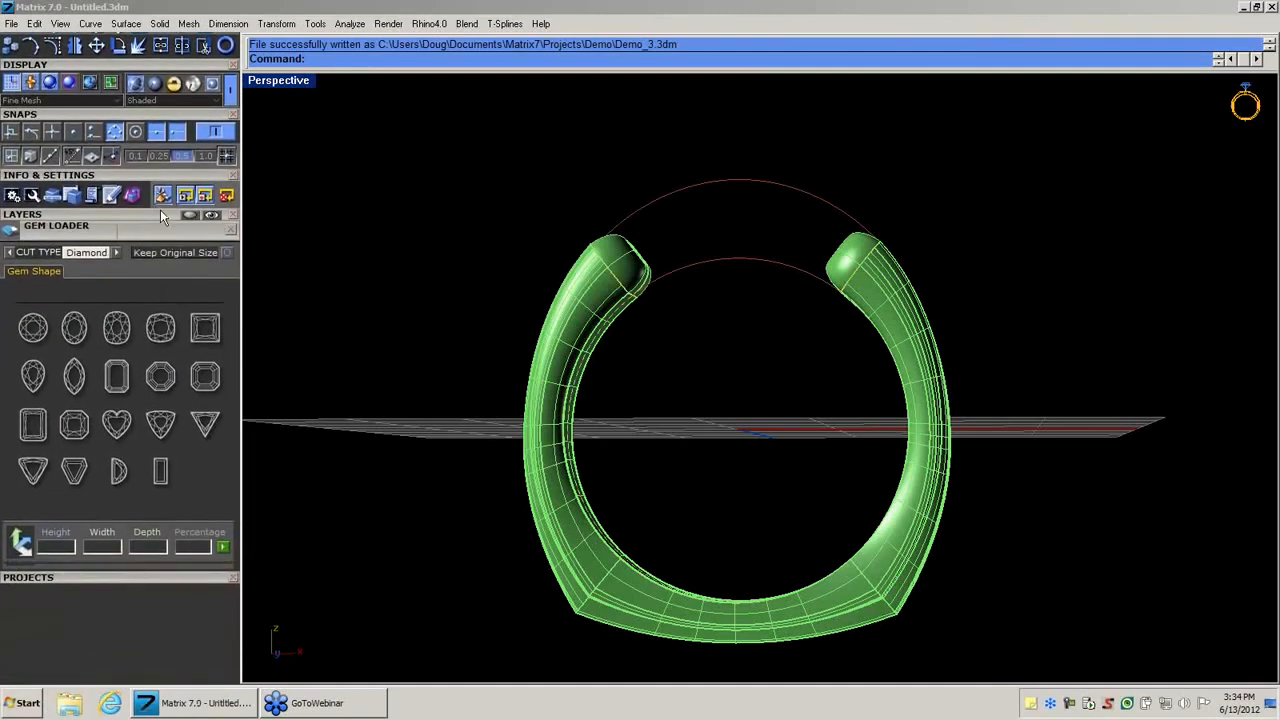
# Browse the gem shapes of the Custom, Cabochon and Gam cut types, ending on the Diamond cut type.
pyautogui.click(10, 250)
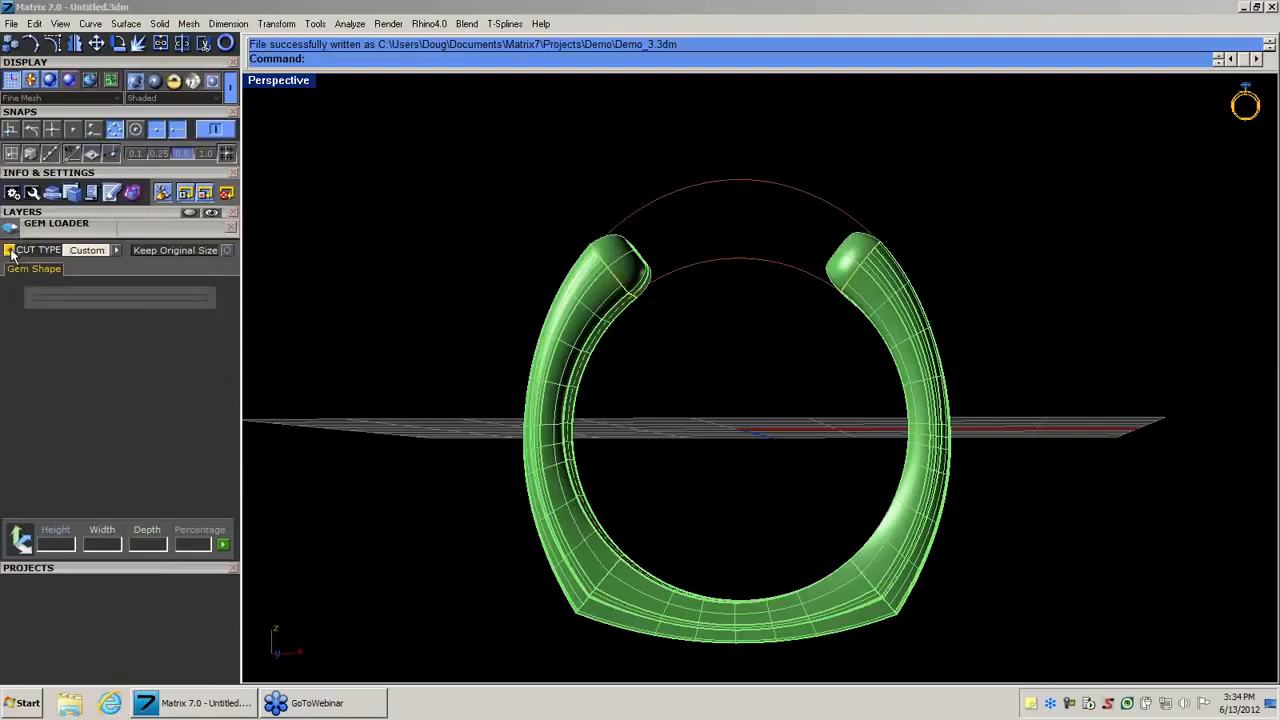
pyautogui.click(10, 250)
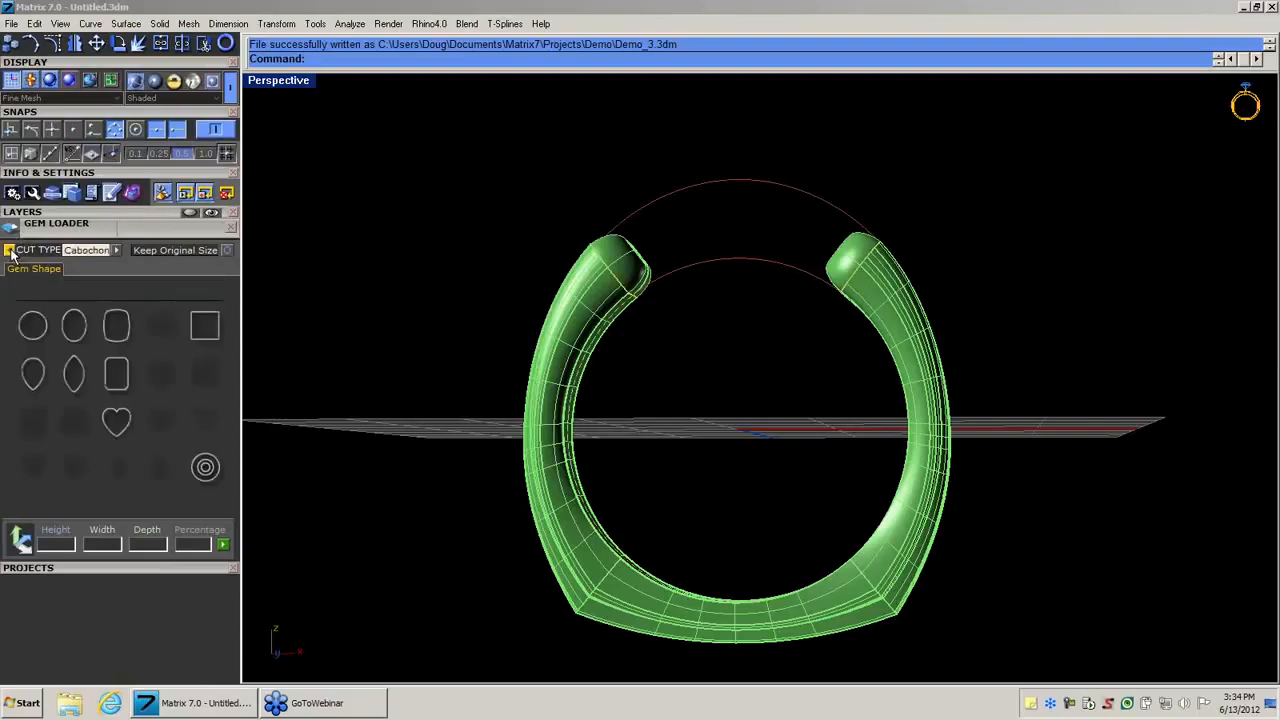
pyautogui.click(10, 250)
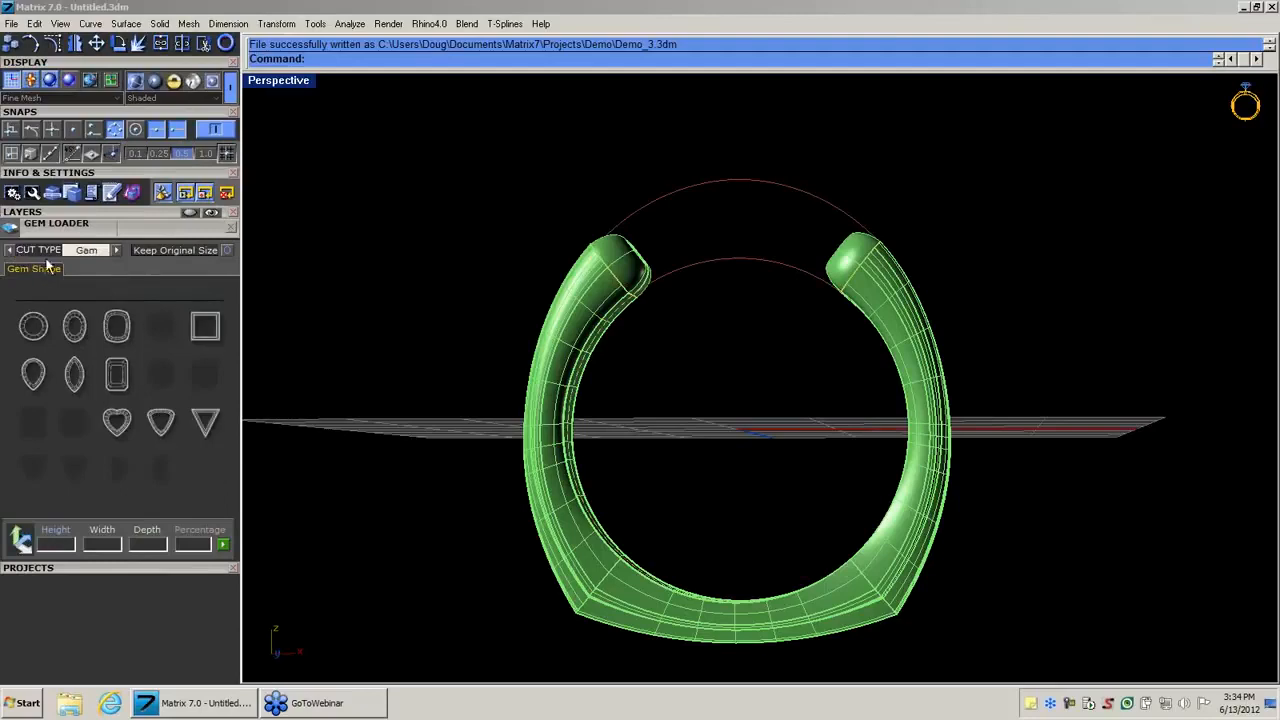
pyautogui.click(117, 250)
pyautogui.click(117, 250)
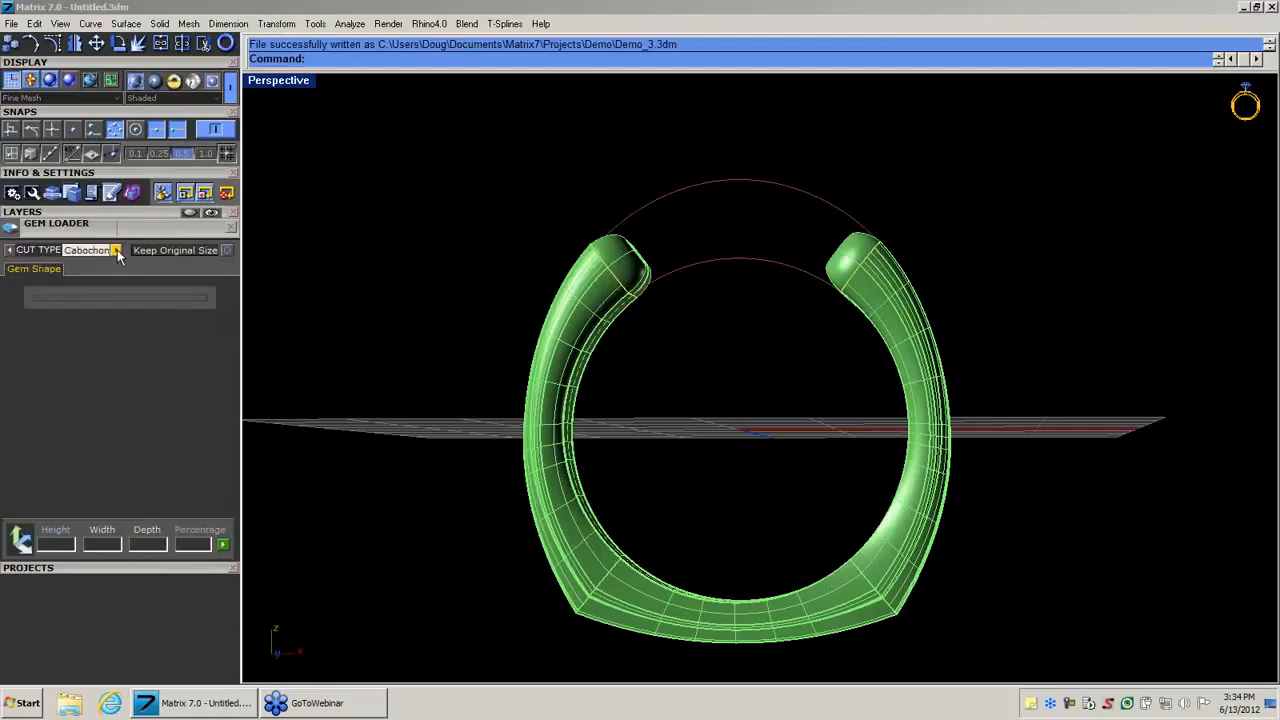
pyautogui.click(117, 250)
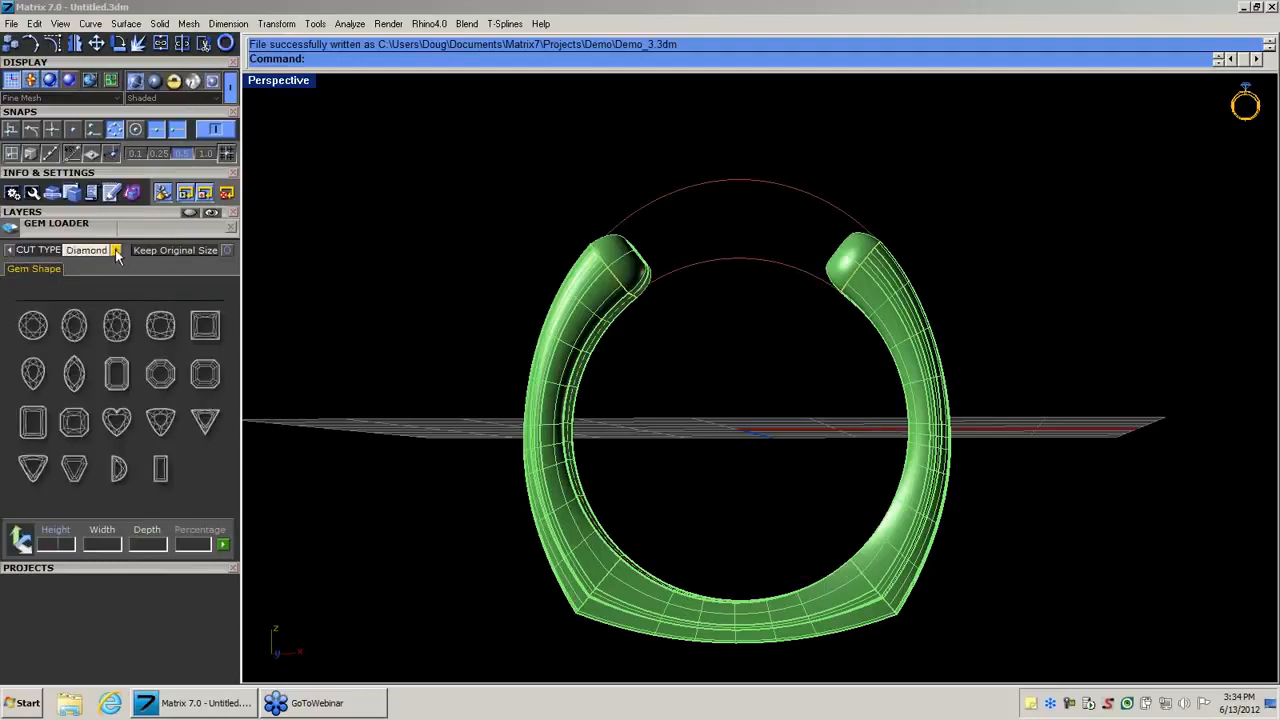
# Load a round diamond 6.5 mm in diameter.
pyautogui.click(33, 327)
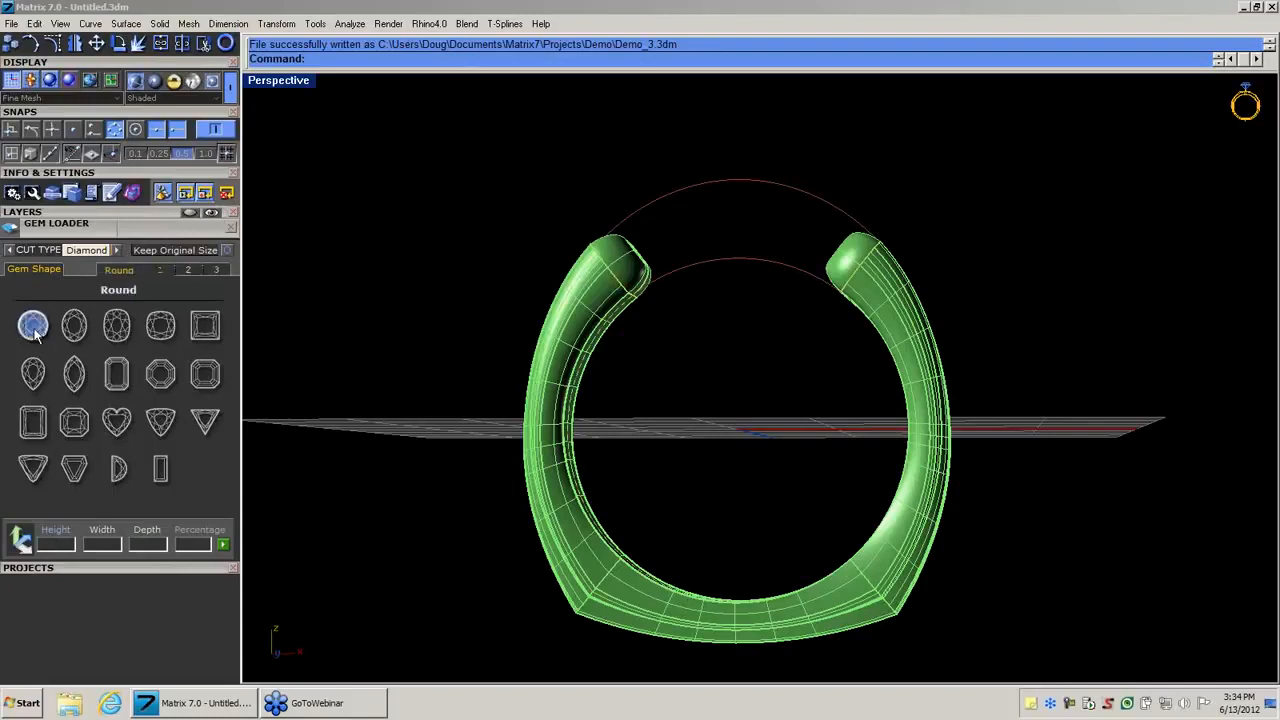
pyautogui.click(187, 270)
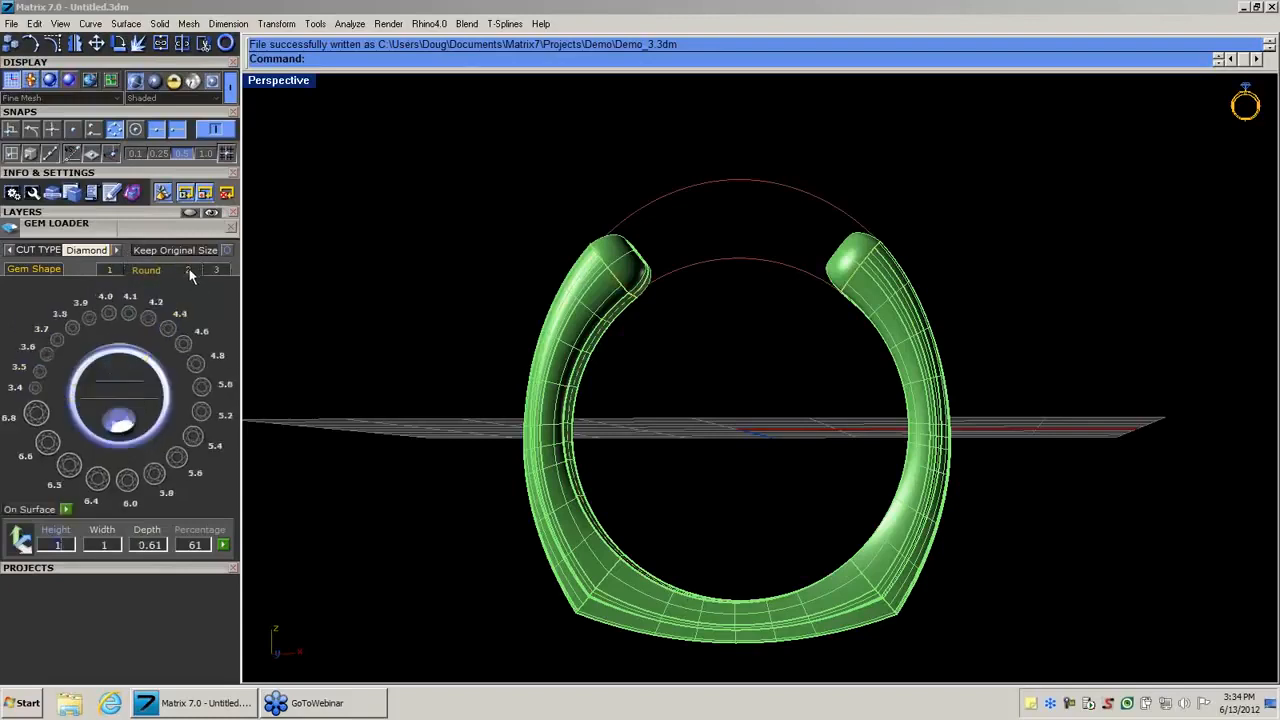
pyautogui.click(69, 466)
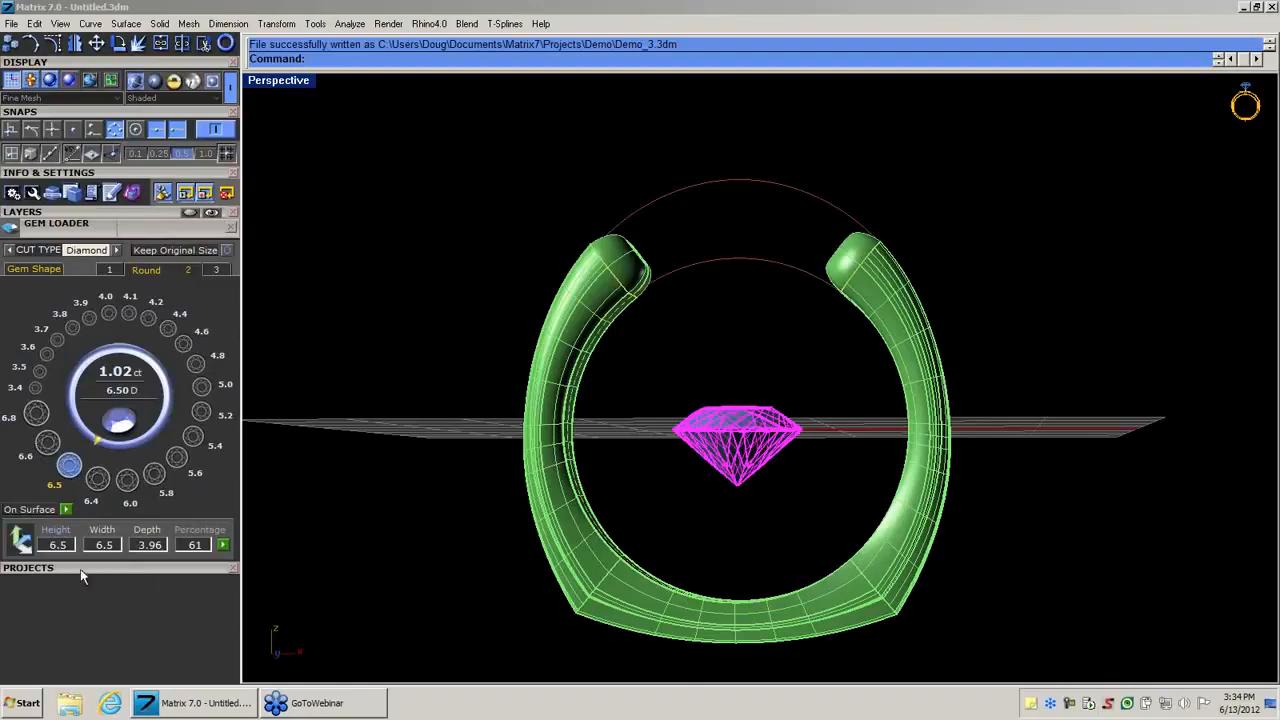
# Raise the diamond vertically from the ring's centre to above the opening between the shoulders with the gem positioner.
pyautogui.scroll(4, 735, 450)
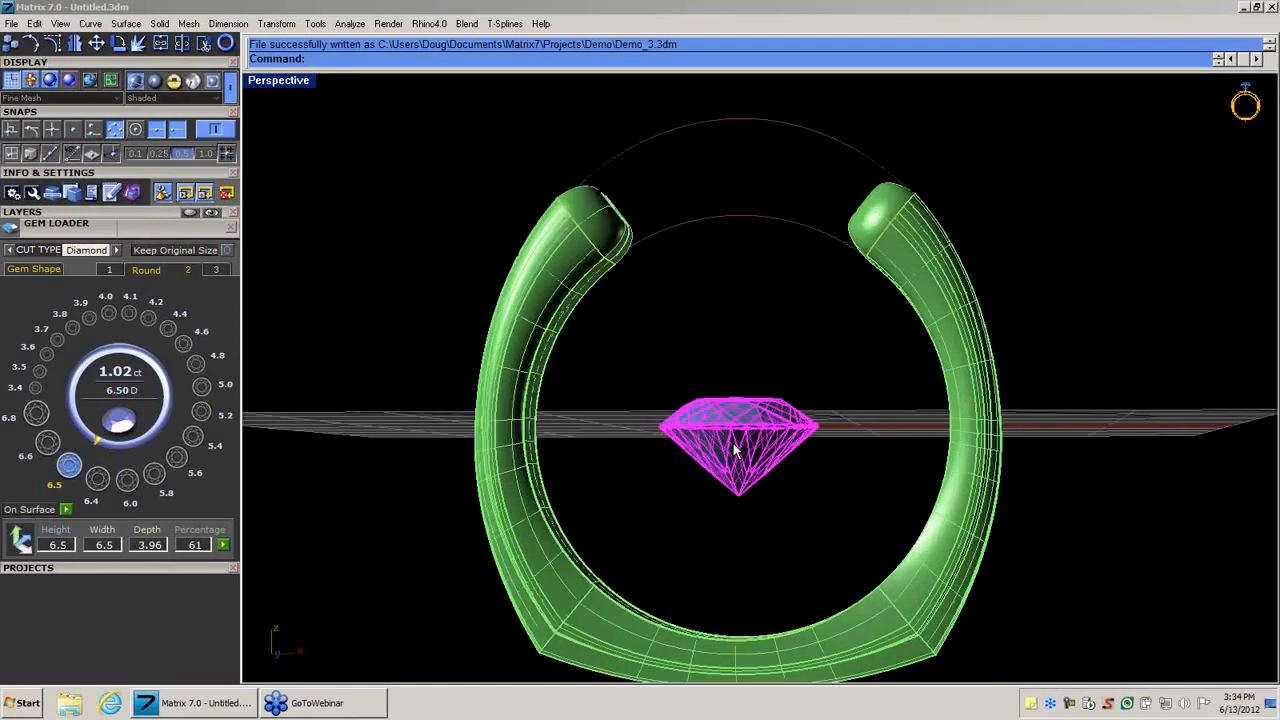
pyautogui.scroll(-4, 735, 450)
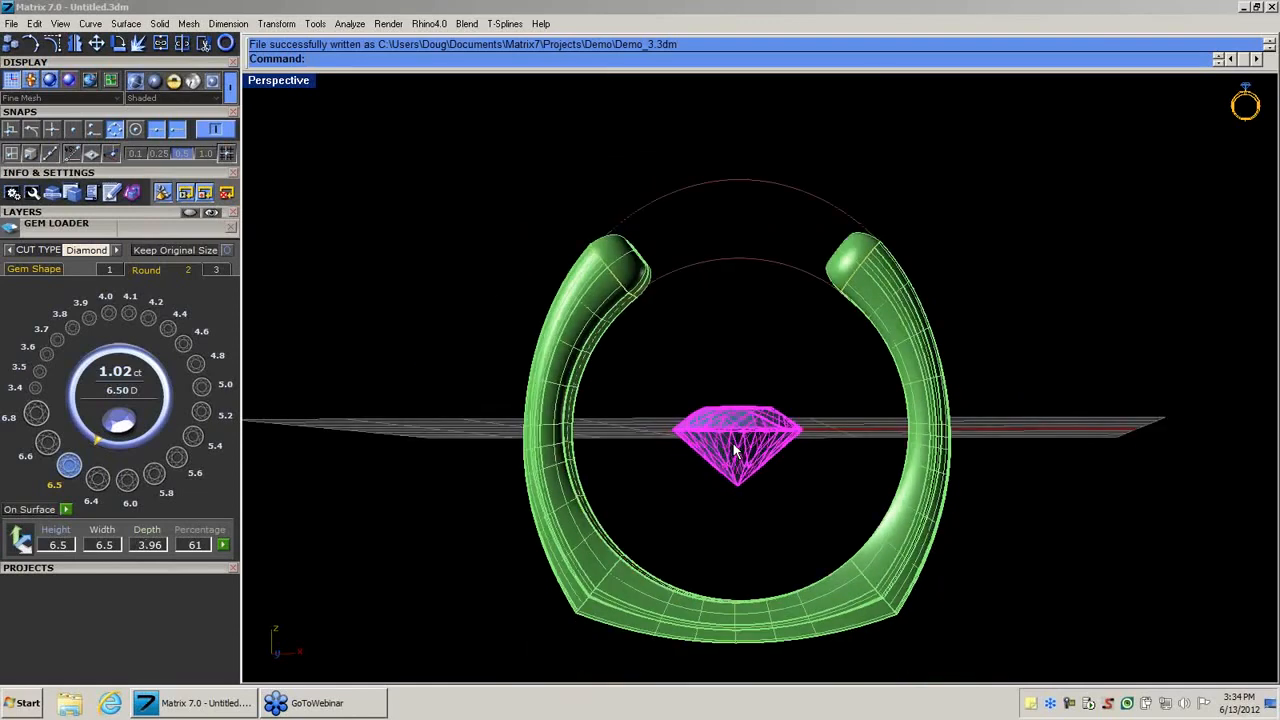
pyautogui.middleClick(735, 450)
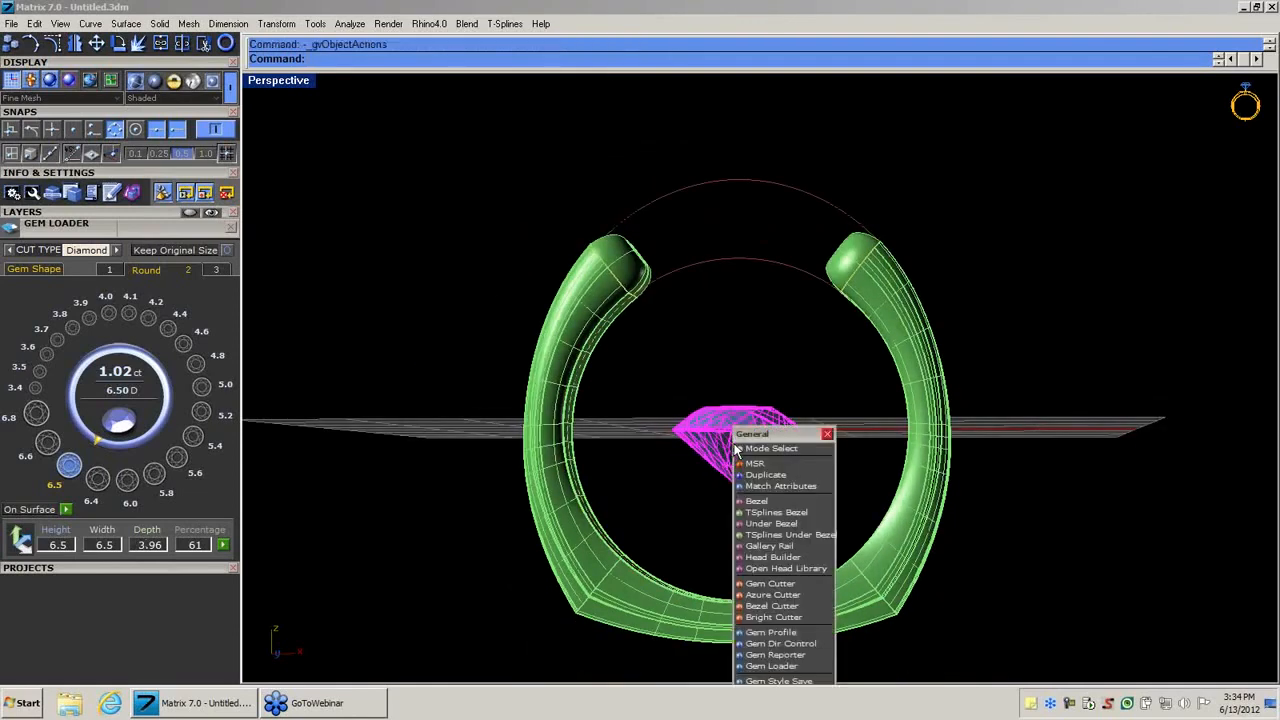
pyautogui.click(752, 463)
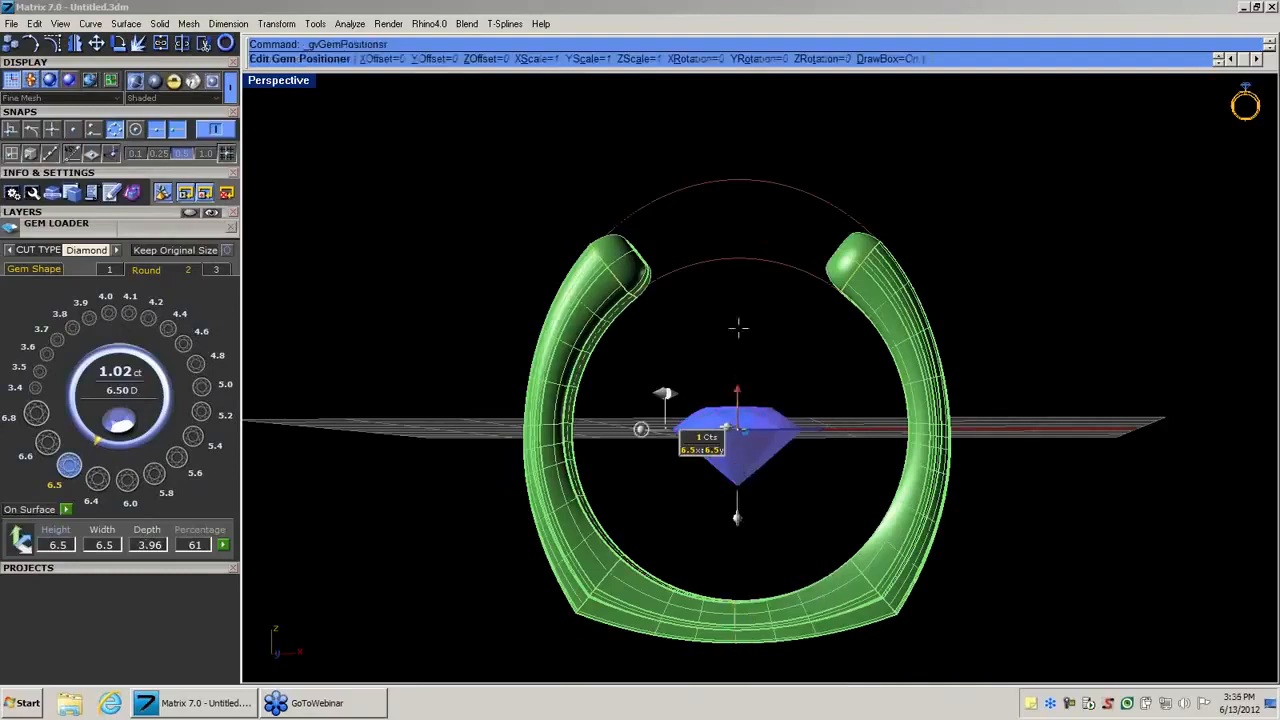
pyautogui.moveTo(738, 328); pyautogui.dragTo(774, 131)
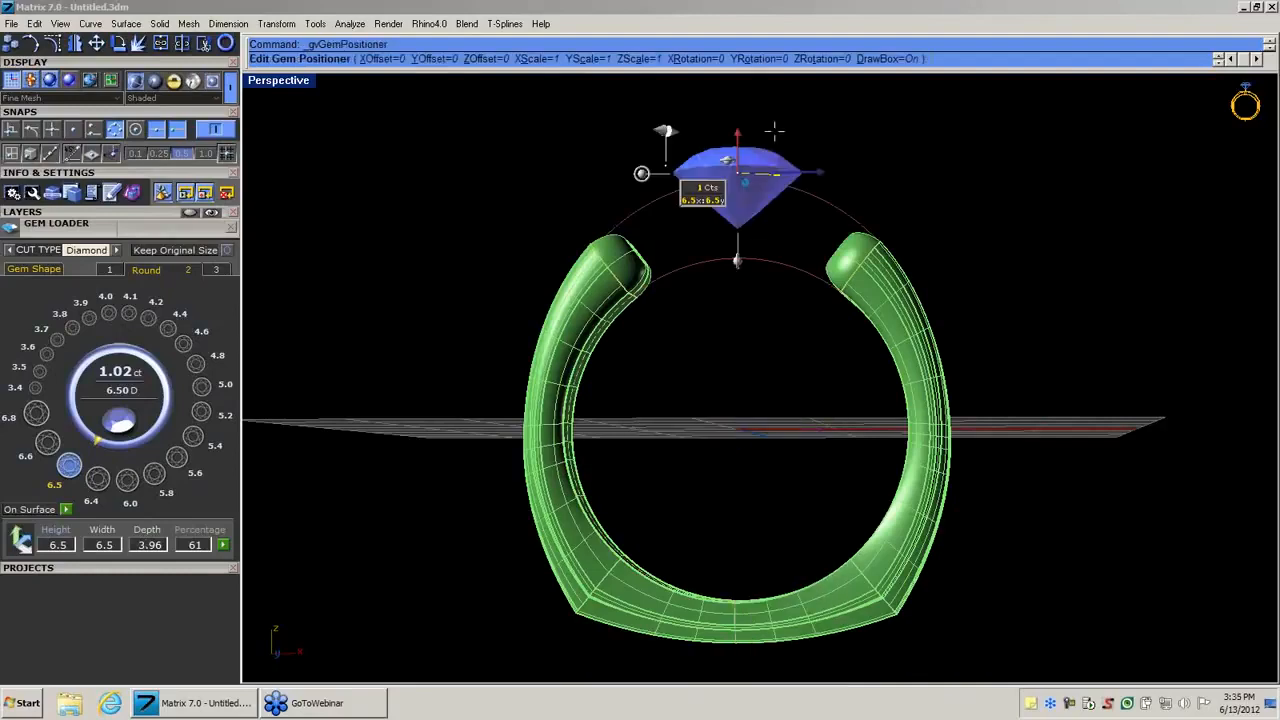
# Fine-tune the diamond's height in the Through Finger view so its culet clears the inner finger rail, and finish positioning.
pyautogui.doubleClick(270, 84)
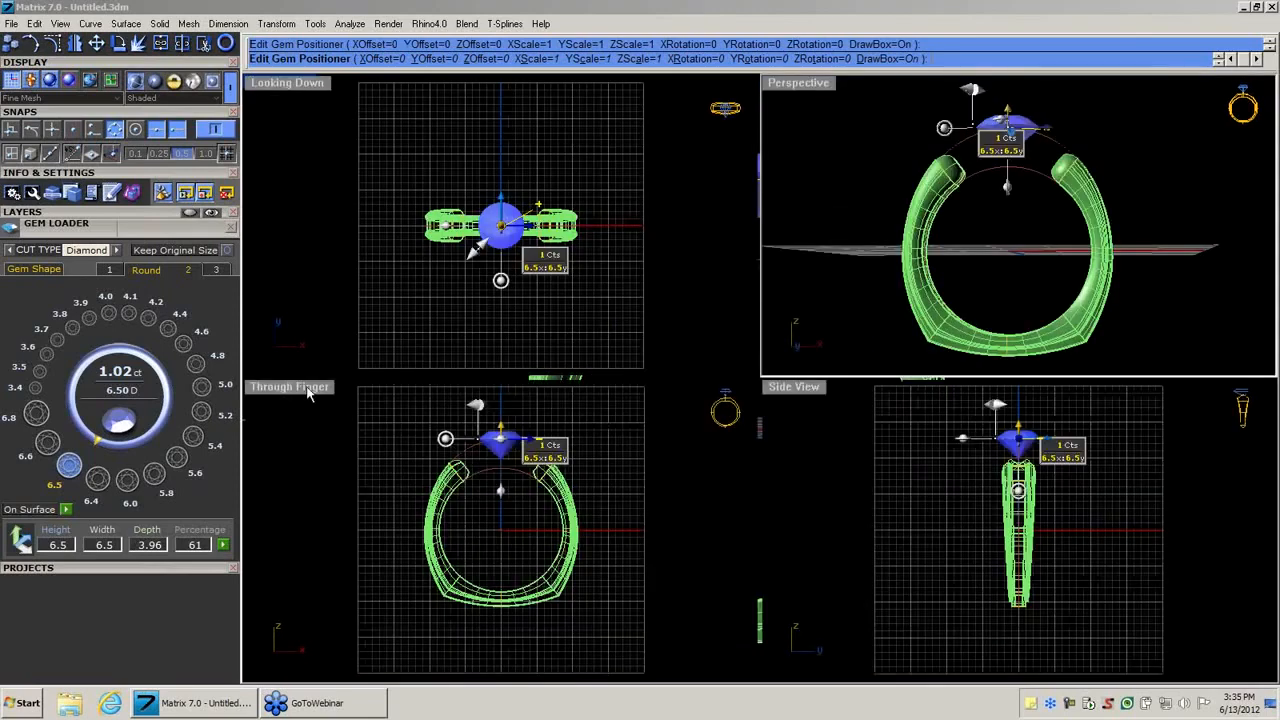
pyautogui.doubleClick(290, 387)
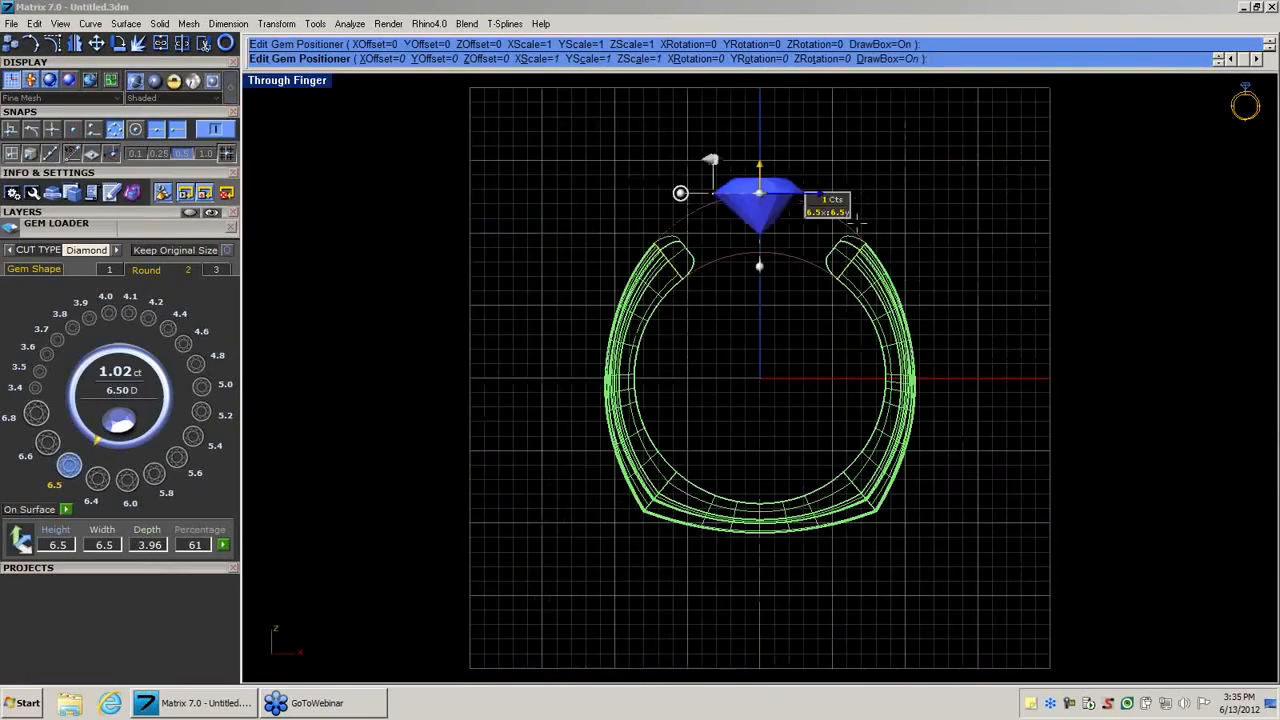
pyautogui.scroll(3, 761, 250)
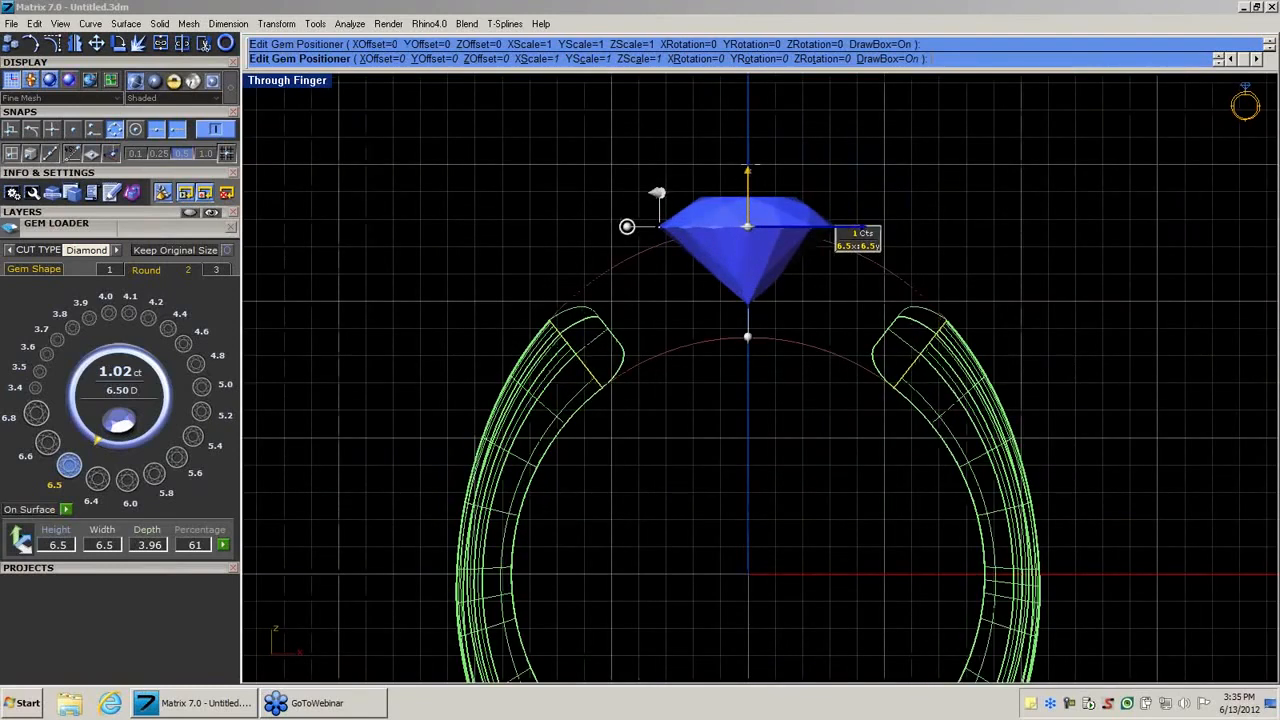
pyautogui.moveTo(748, 170)
pyautogui.mouseDown()
pyautogui.moveTo(748, 200)
pyautogui.moveTo(750, 158)
pyautogui.moveTo(750, 205)
pyautogui.moveTo(760, 165)
pyautogui.mouseUp()
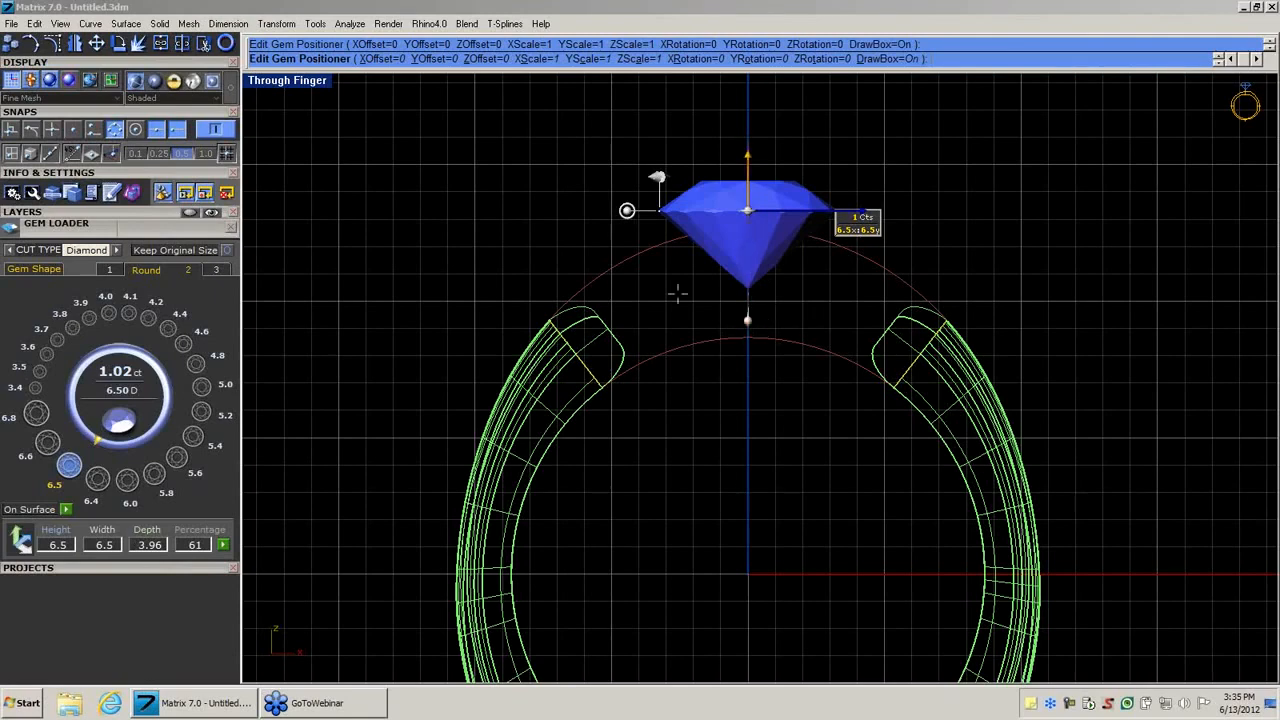
pyautogui.rightClick(588, 289)
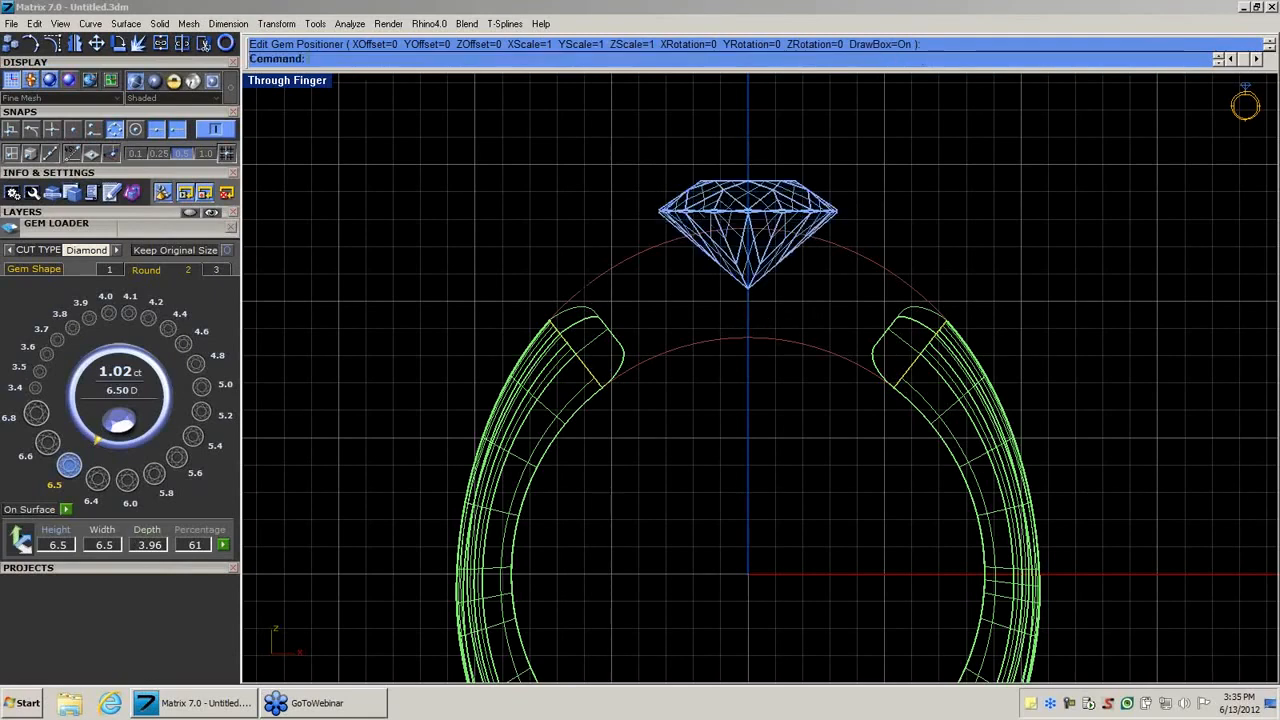
# Start a bezel around the raised diamond, working in the full Perspective view.
pyautogui.doubleClick(313, 81)
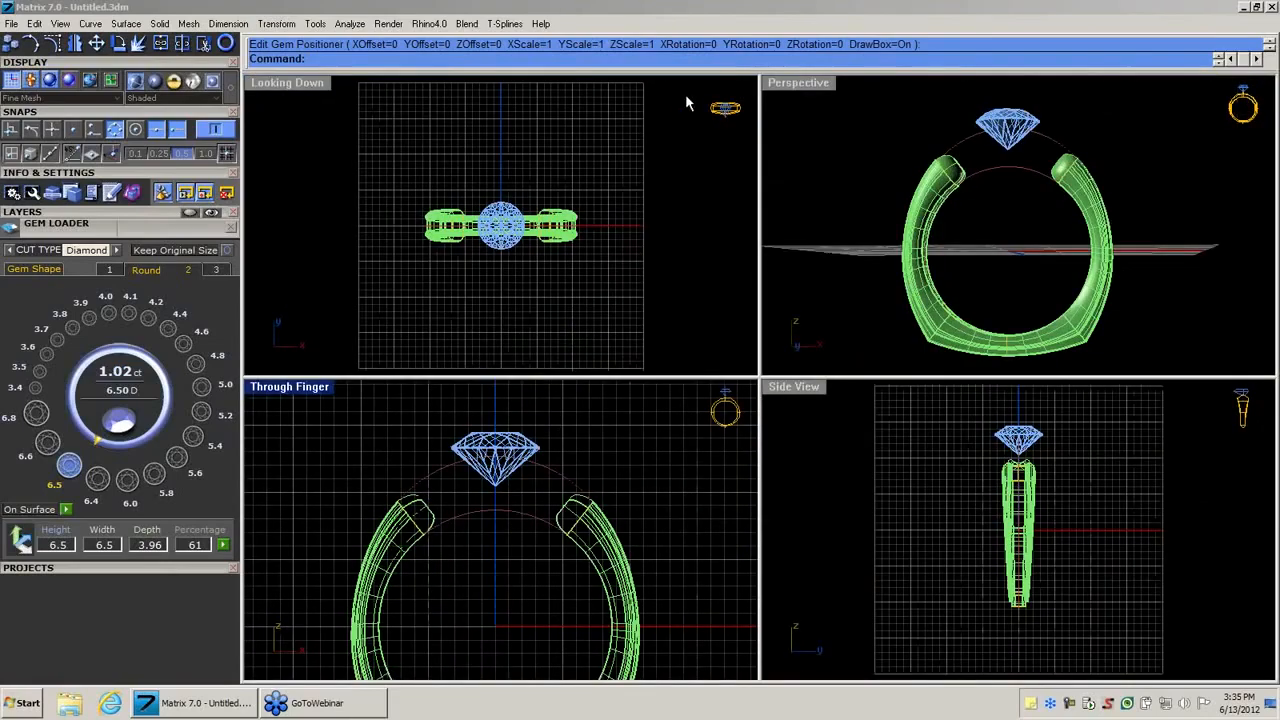
pyautogui.doubleClick(797, 82)
pyautogui.moveTo(800, 330); pyautogui.dragTo(680, 445, button='right')
pyautogui.scroll(4, 746, 247)
pyautogui.moveTo(766, 340)
pyautogui.mouseDown(button='right')
pyautogui.moveTo(746, 431)
pyautogui.moveTo(729, 409)
pyautogui.moveTo(783, 403)
pyautogui.moveTo(766, 329)
pyautogui.mouseUp(button='right')
pyautogui.click(768, 336)
pyautogui.rightClick(768, 335)
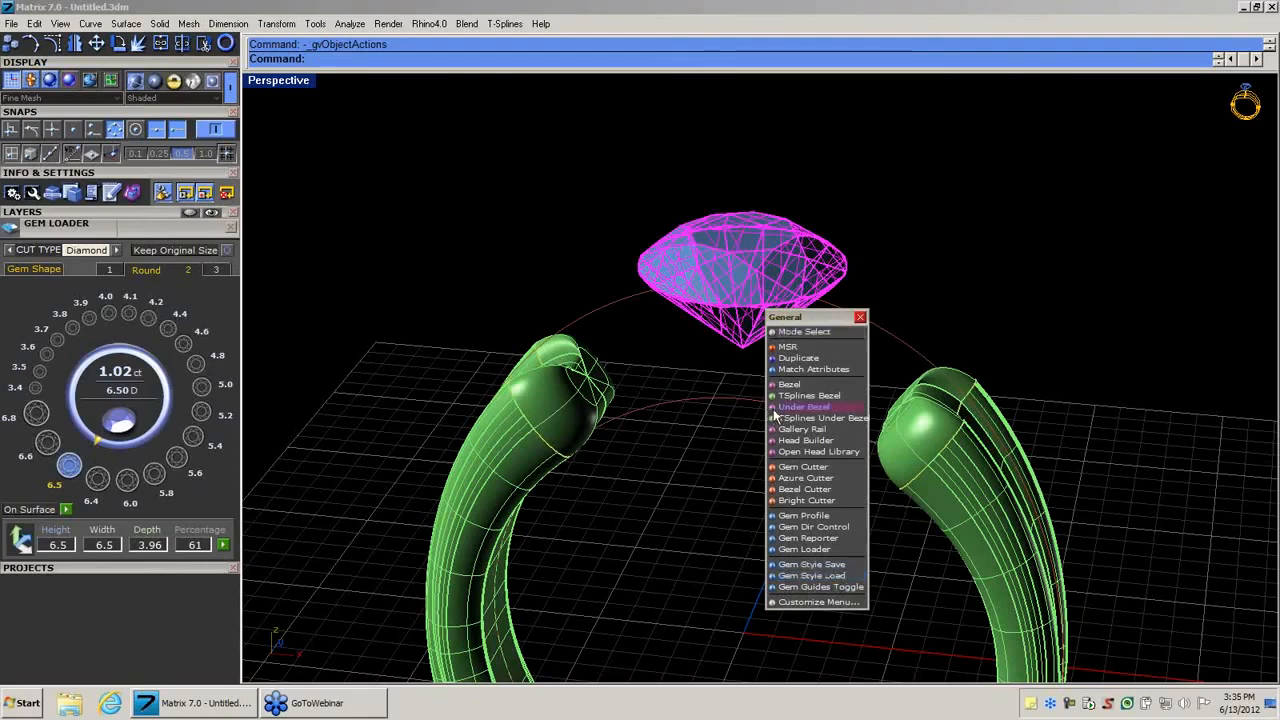
pyautogui.click(789, 384)
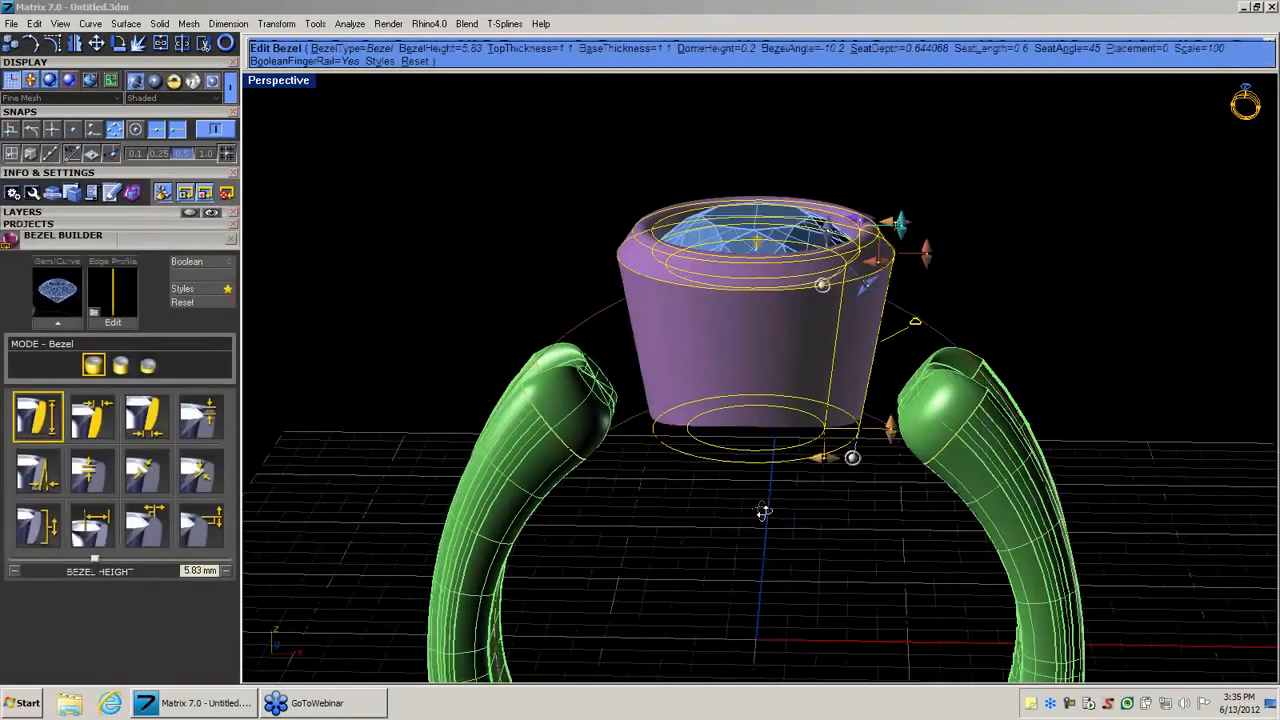
# Turn off the bezel's finger rail Boolean and extend the bezel height downward to about 6.67 mm.
pyautogui.click(224, 262)
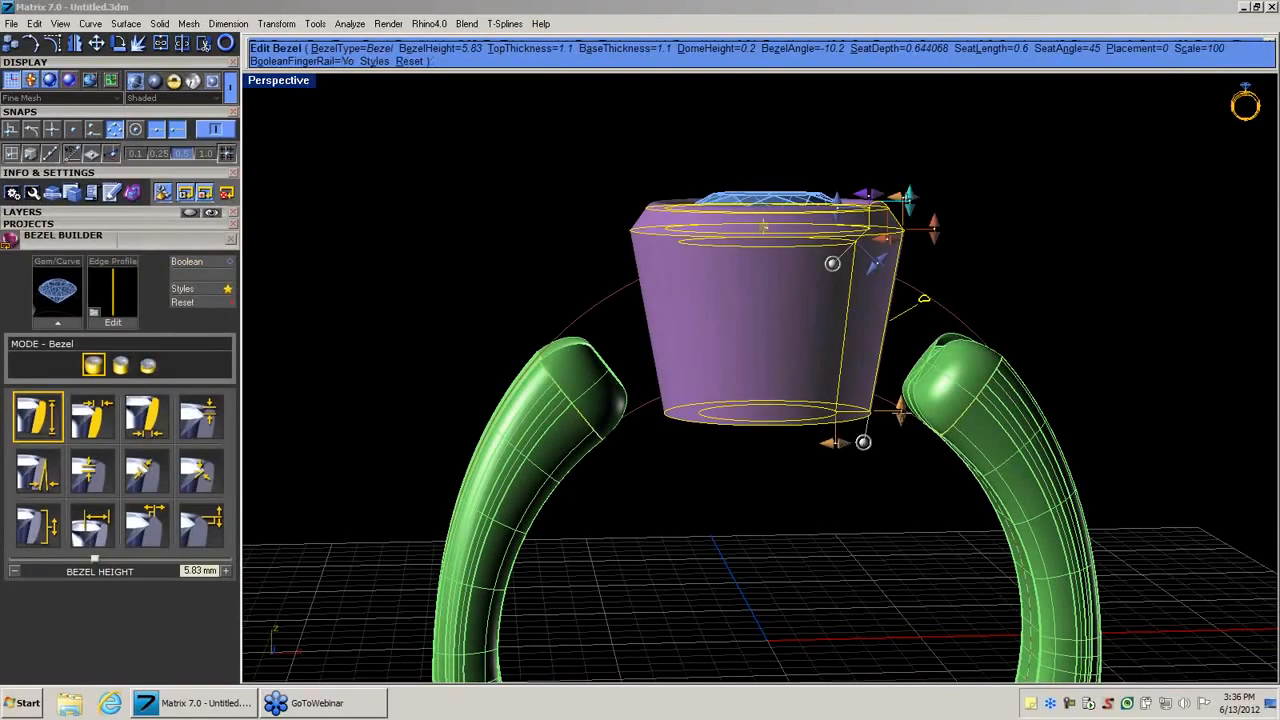
pyautogui.moveTo(899, 410); pyautogui.dragTo(900, 442)
pyautogui.moveTo(808, 503); pyautogui.dragTo(826, 543, button='right')
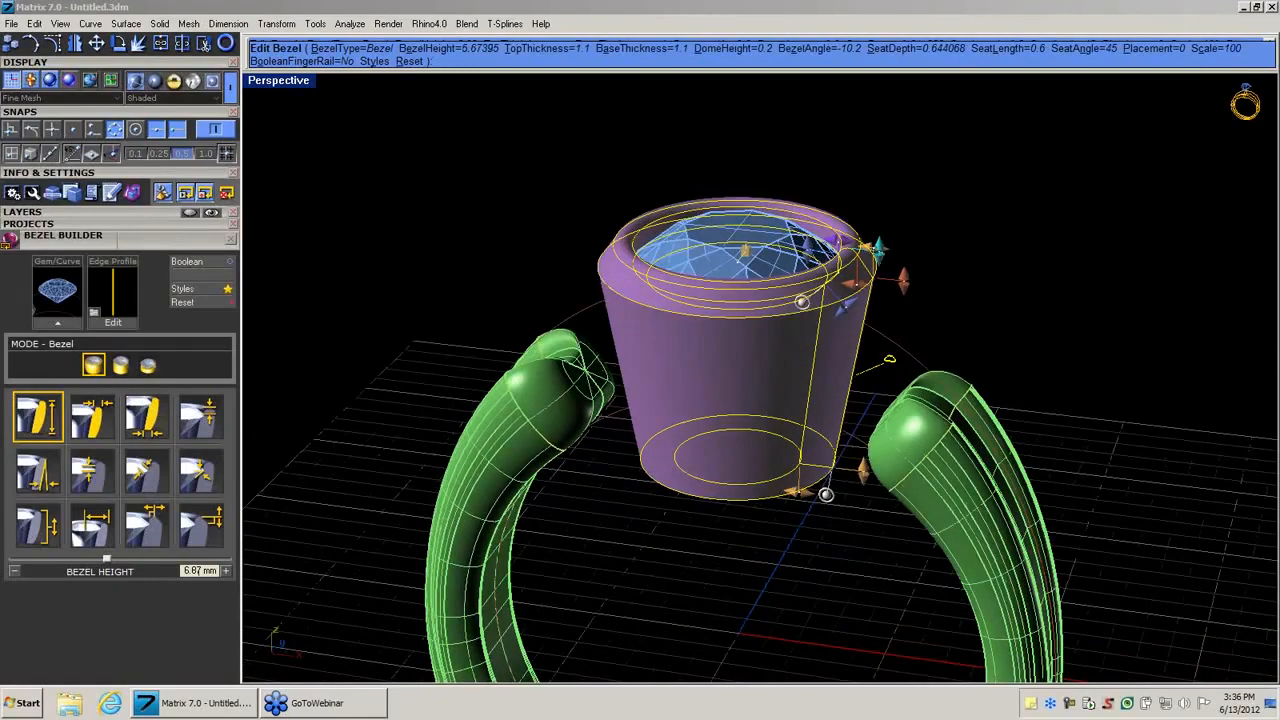
# Scale the bezel to about 96.58% and adjust its top thickness to 0.9 mm.
pyautogui.moveTo(796, 322); pyautogui.dragTo(800, 372, button='right')
pyautogui.scroll(4, 800, 314)
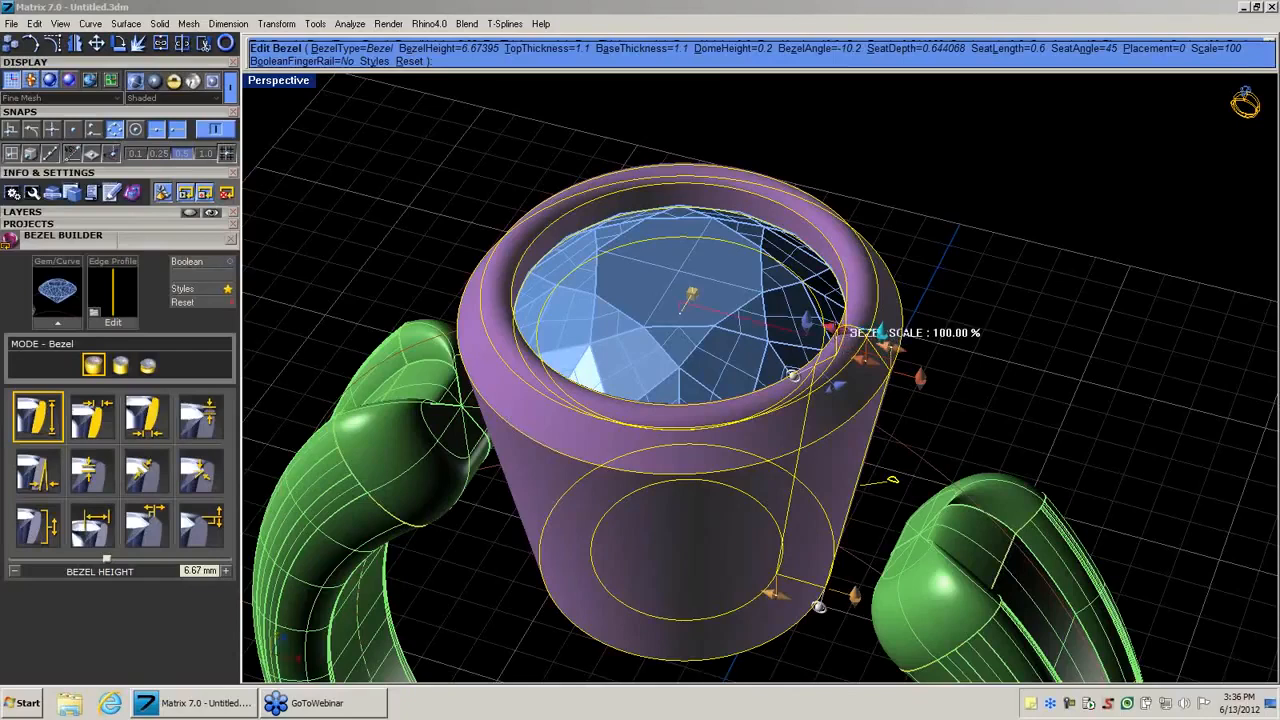
pyautogui.moveTo(830, 331); pyautogui.dragTo(888, 345)
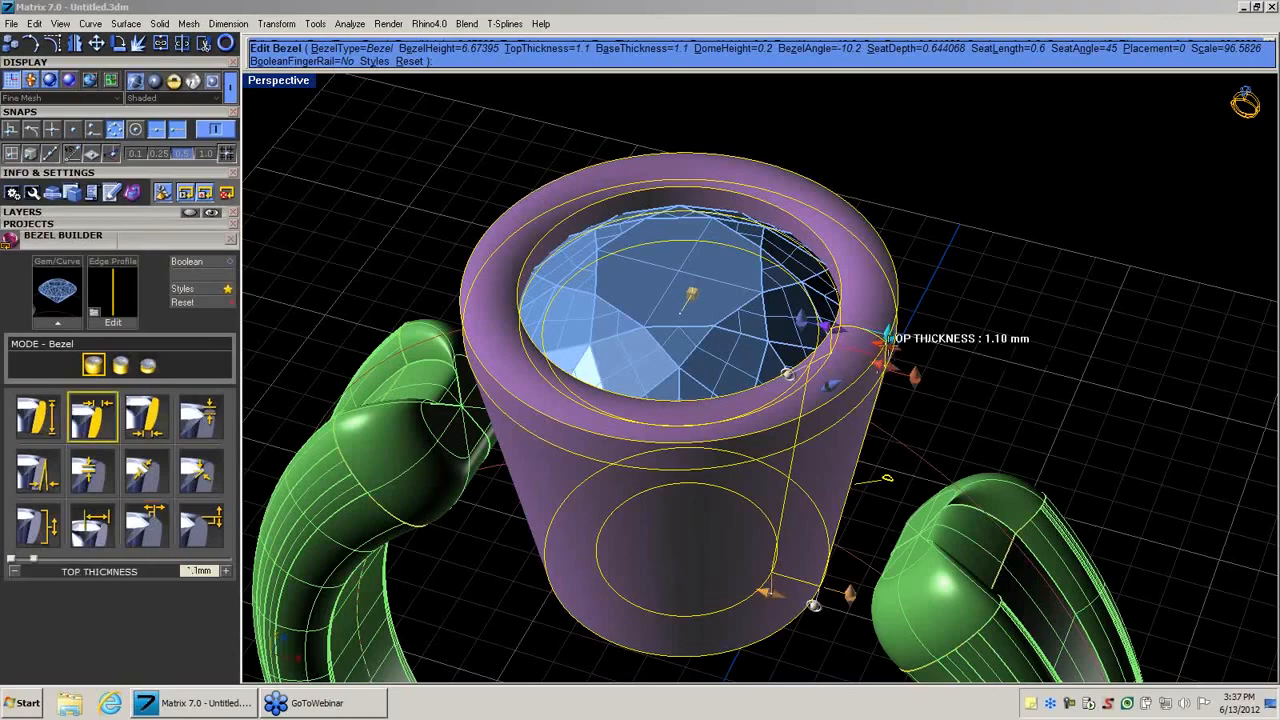
pyautogui.moveTo(884, 340); pyautogui.dragTo(891, 344)
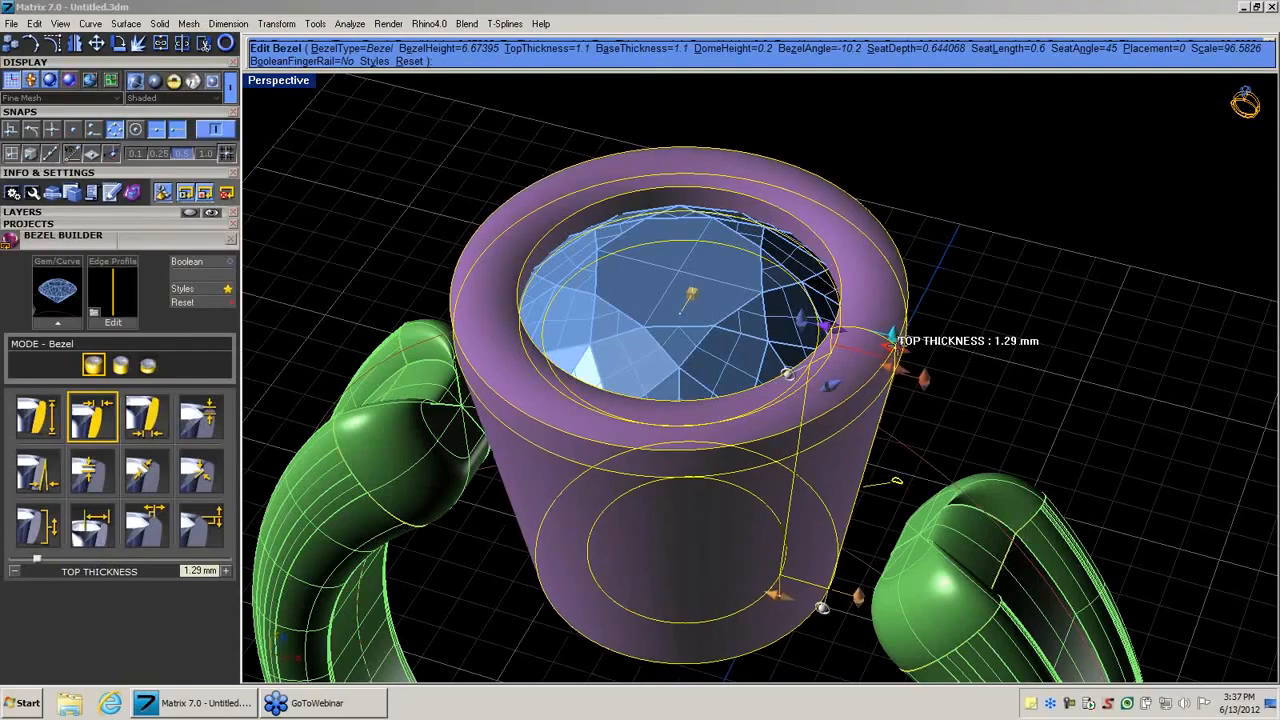
pyautogui.moveTo(891, 344); pyautogui.dragTo(874, 337)
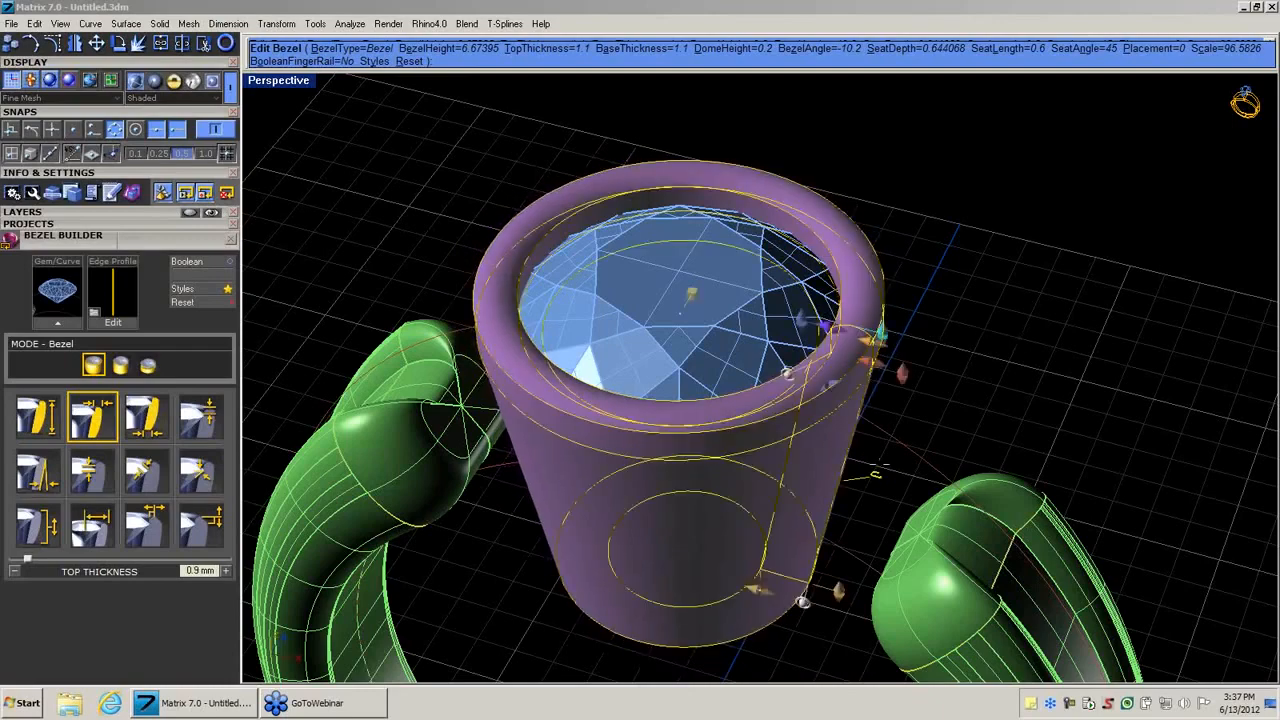
# Reduce the bezel's base thickness to about 0.82 mm, change its angle to about -7.9°, and finish the bezel.
pyautogui.moveTo(880, 464); pyautogui.dragTo(915, 322, button='right')
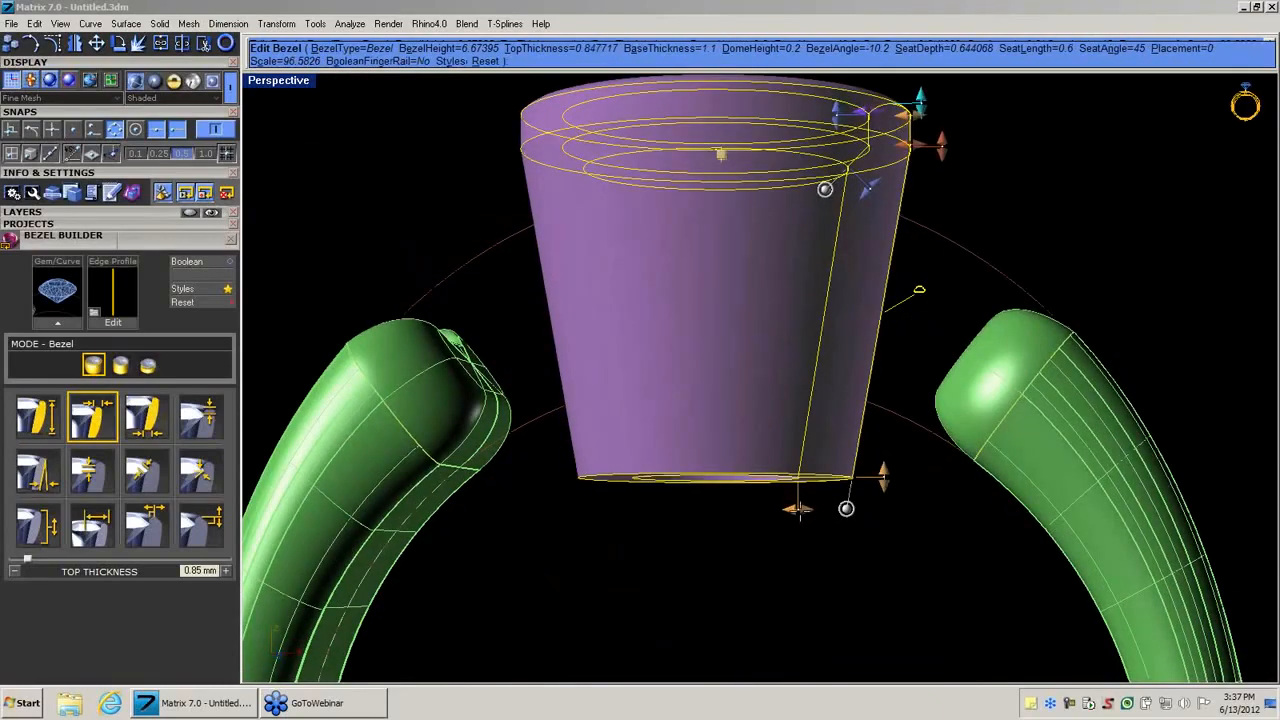
pyautogui.moveTo(798, 510); pyautogui.dragTo(813, 512)
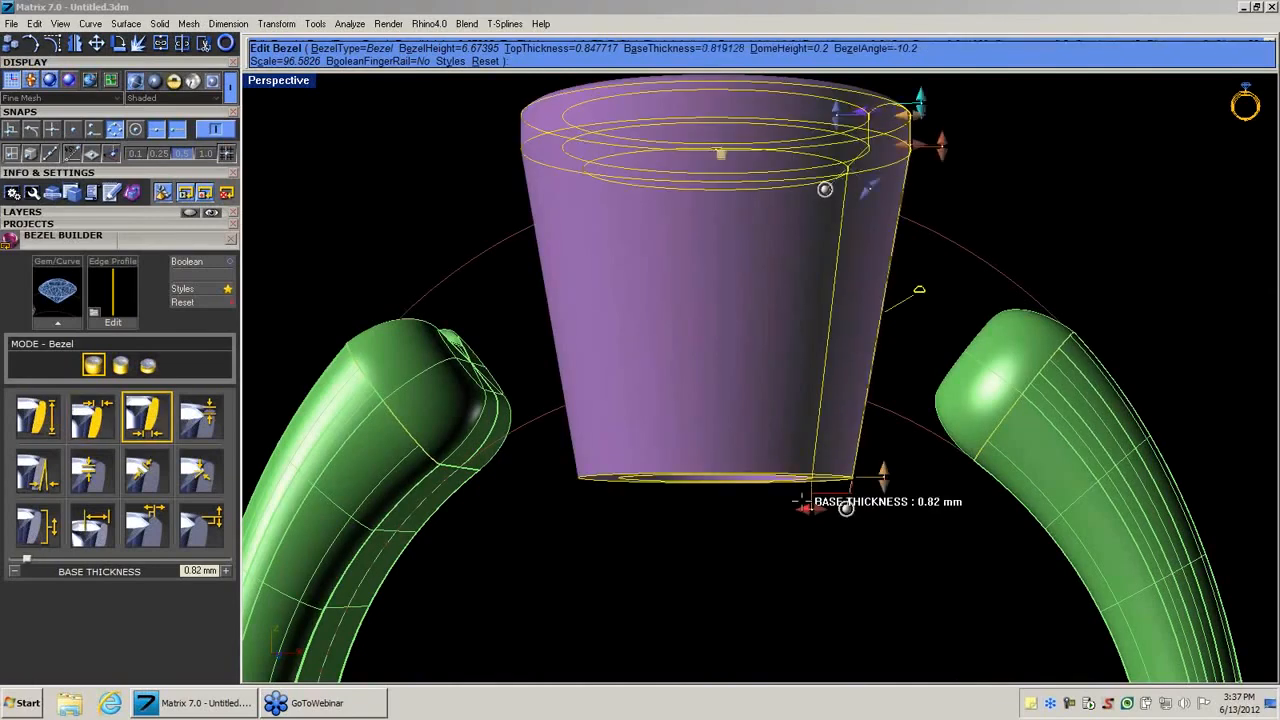
pyautogui.moveTo(718, 364); pyautogui.dragTo(770, 412, button='right')
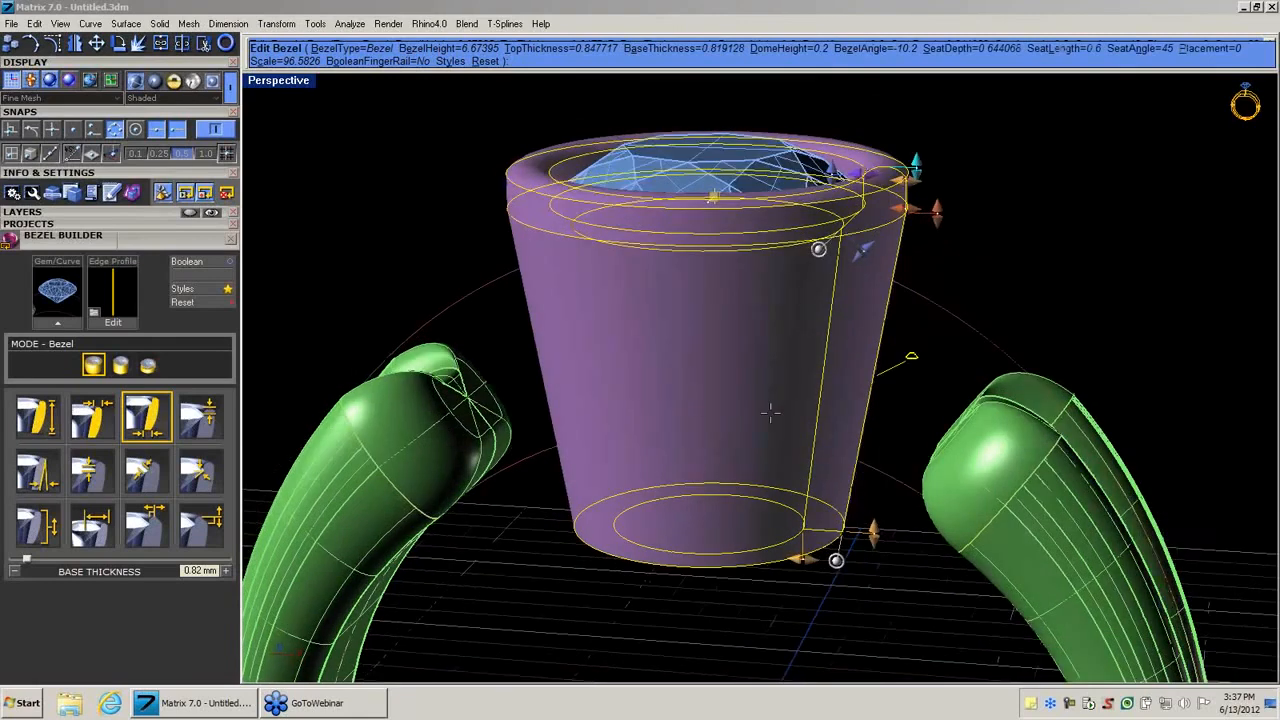
pyautogui.moveTo(836, 560); pyautogui.dragTo(850, 562)
pyautogui.rightClick(843, 584)
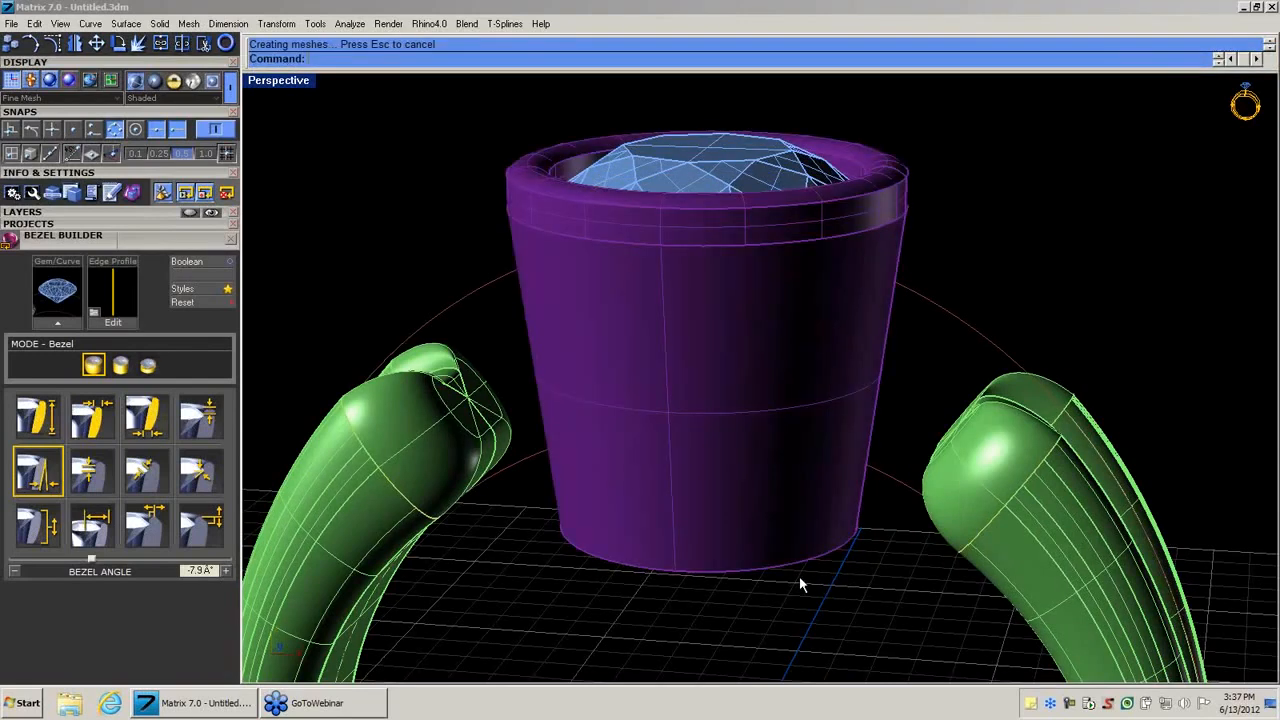
# Start a Bezel Cutter on the finished bezel with an X inside size of 4 mm.
pyautogui.click(713, 404)
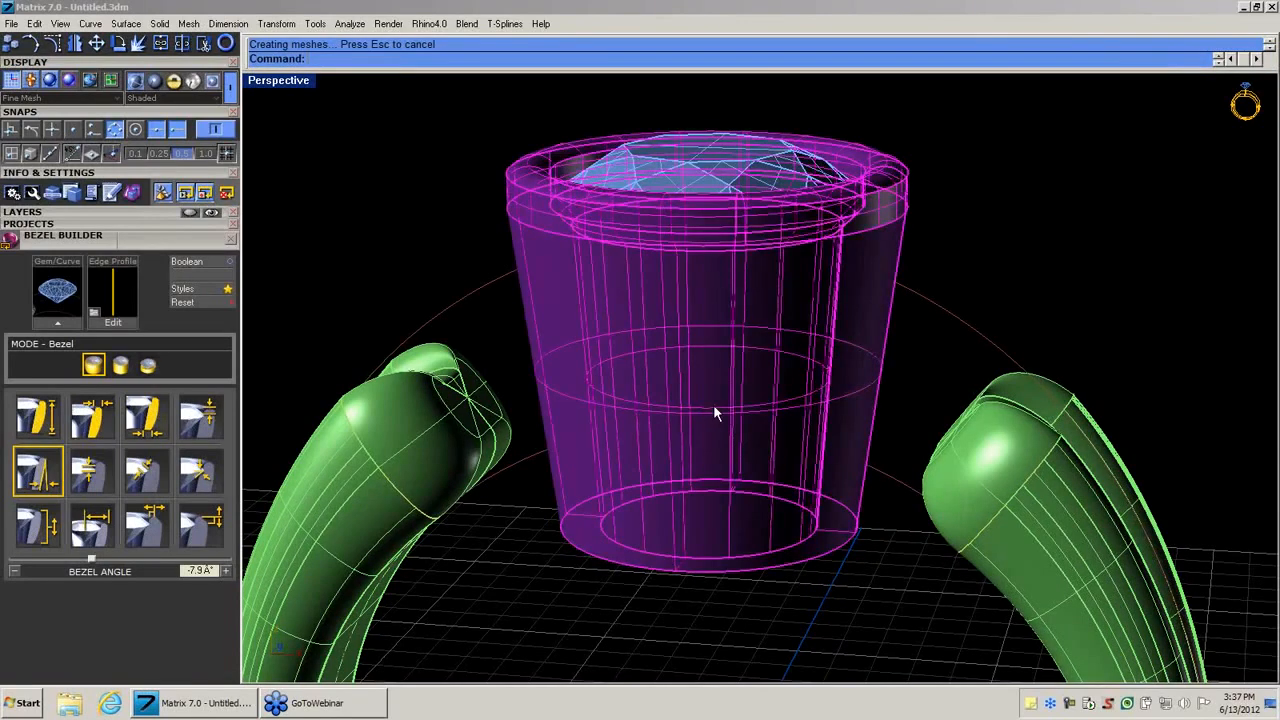
pyautogui.rightClick(713, 404)
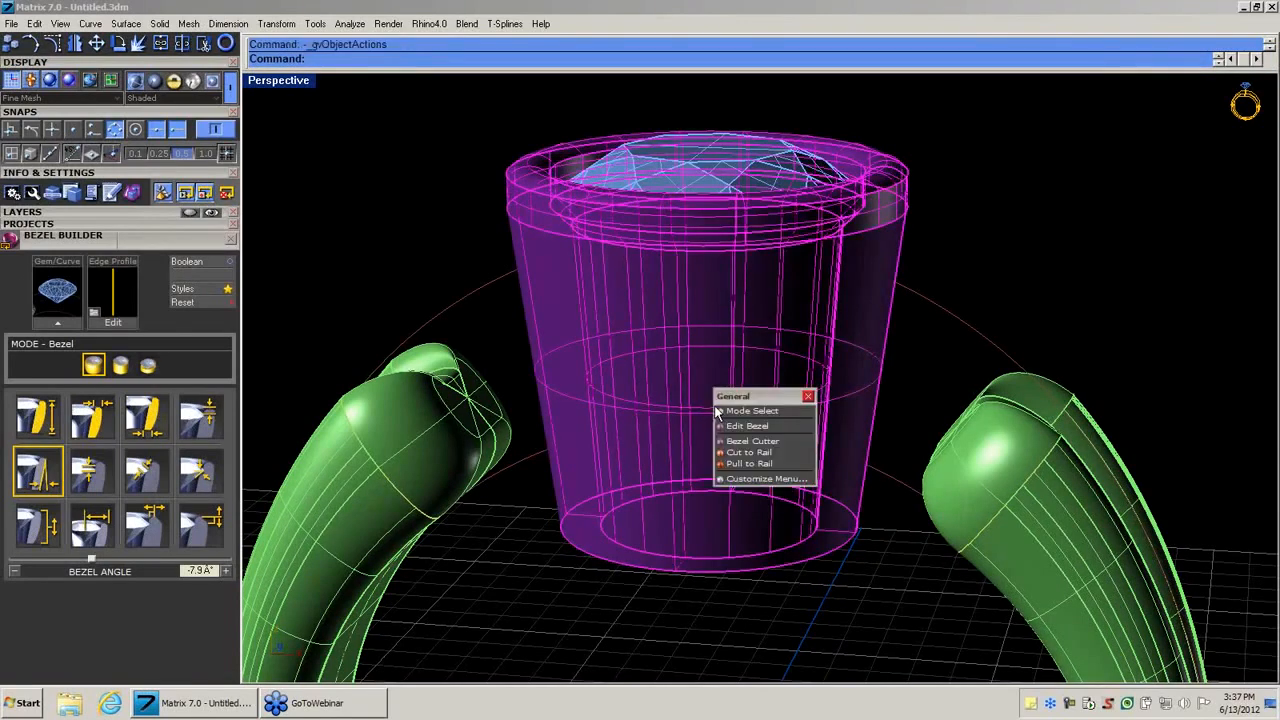
pyautogui.click(748, 441)
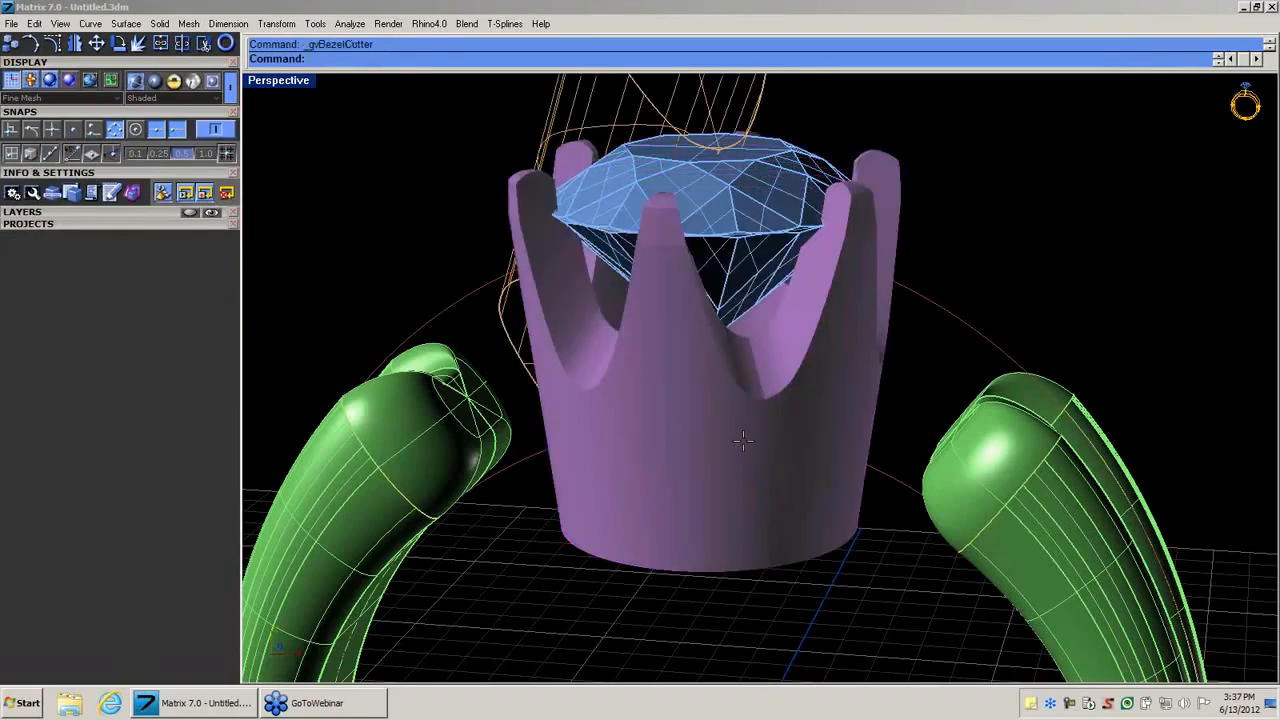
pyautogui.write('4mm')
# Set the bezel cutter to 2 prongs with the Odd prong position.
pyautogui.moveTo(743, 441); pyautogui.dragTo(925, 410, button='right')
pyautogui.moveTo(497, 542); pyautogui.dragTo(585, 335, button='right')
pyautogui.click(390, 59)
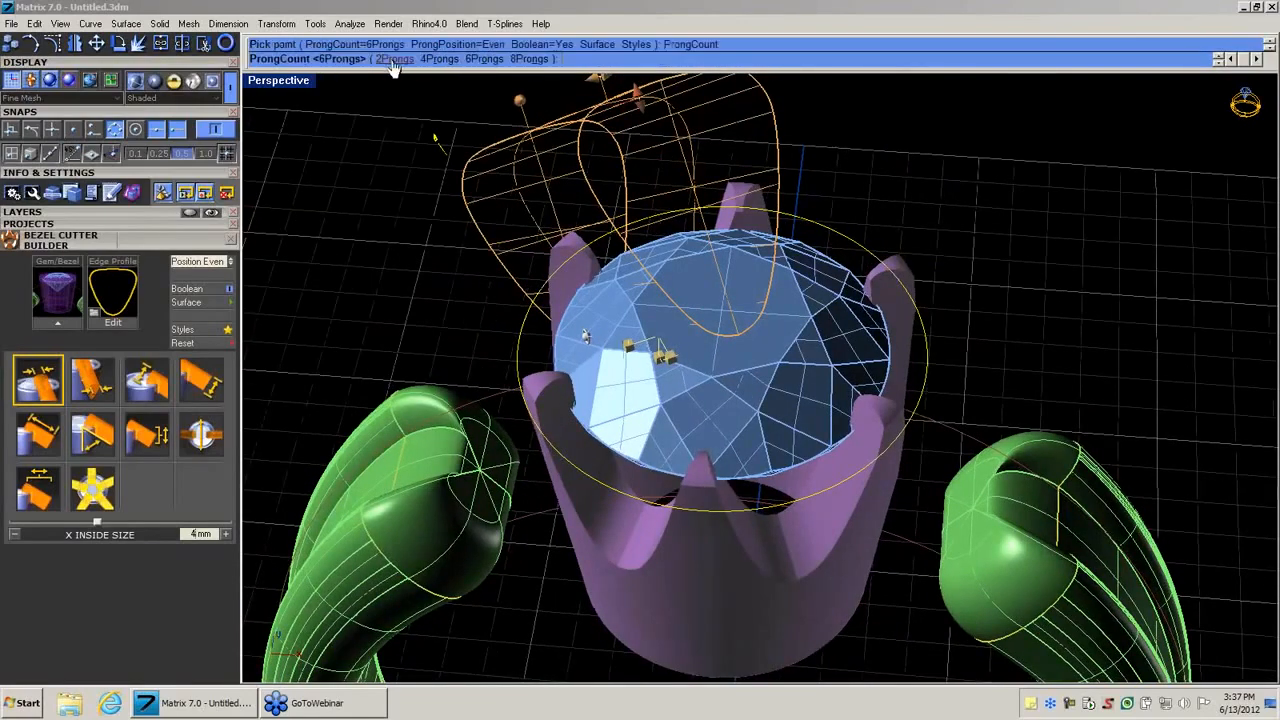
pyautogui.click(396, 59)
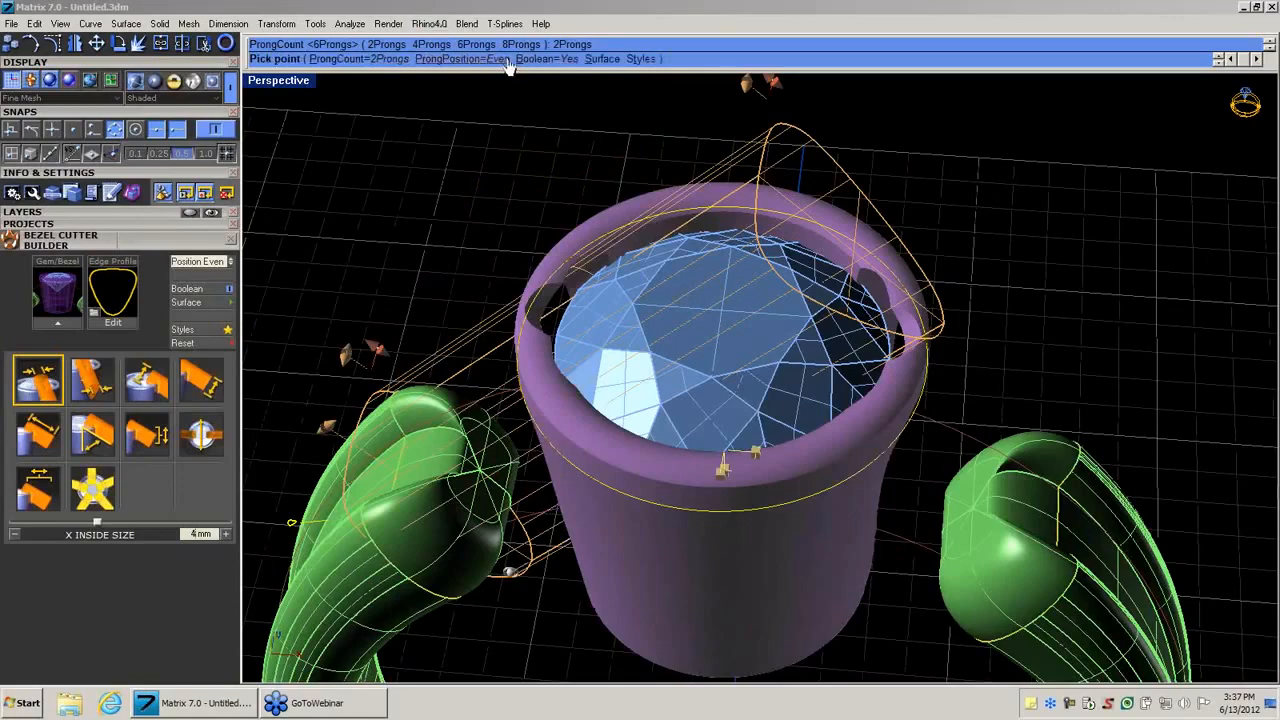
pyautogui.click(508, 62)
# Adjust the cutter's Z offset to about 0.24 mm and its angle to about 40.3°, and apply the cut.
pyautogui.moveTo(697, 443); pyautogui.dragTo(700, 345, button='right')
pyautogui.moveTo(700, 346); pyautogui.dragTo(703, 443)
pyautogui.moveTo(703, 443); pyautogui.dragTo(710, 448, button='right')
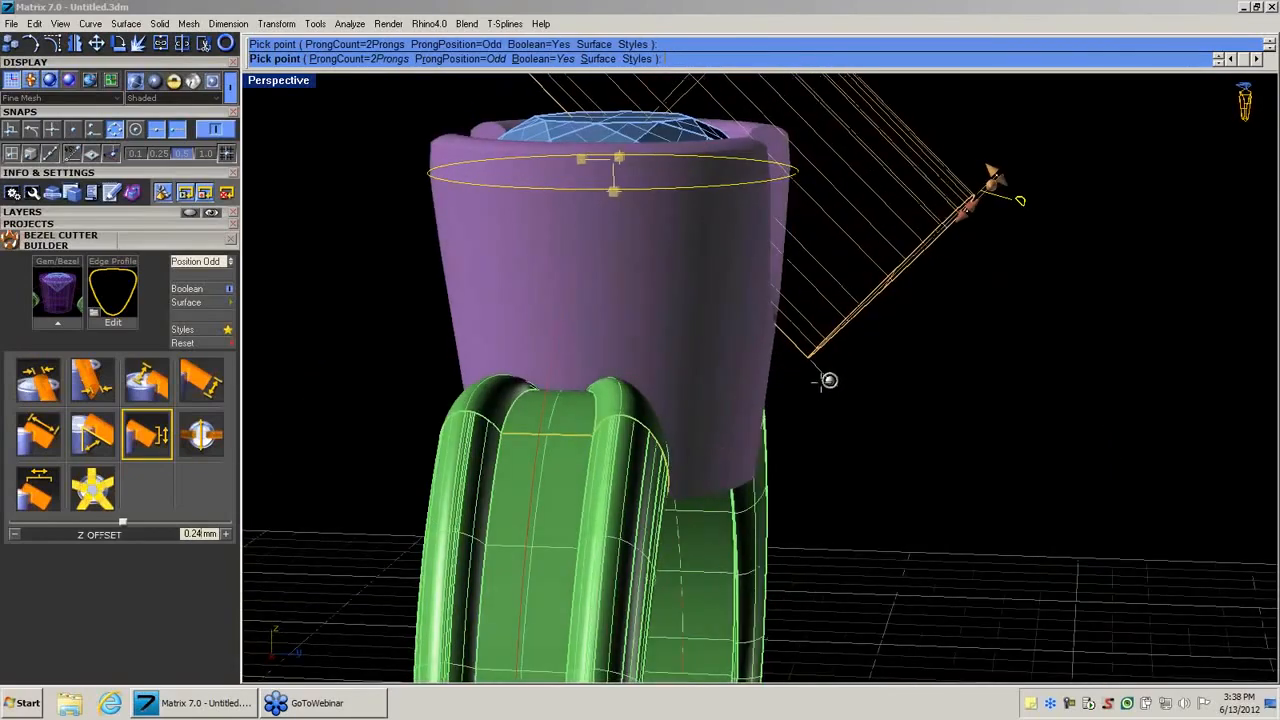
pyautogui.moveTo(828, 379); pyautogui.dragTo(843, 363)
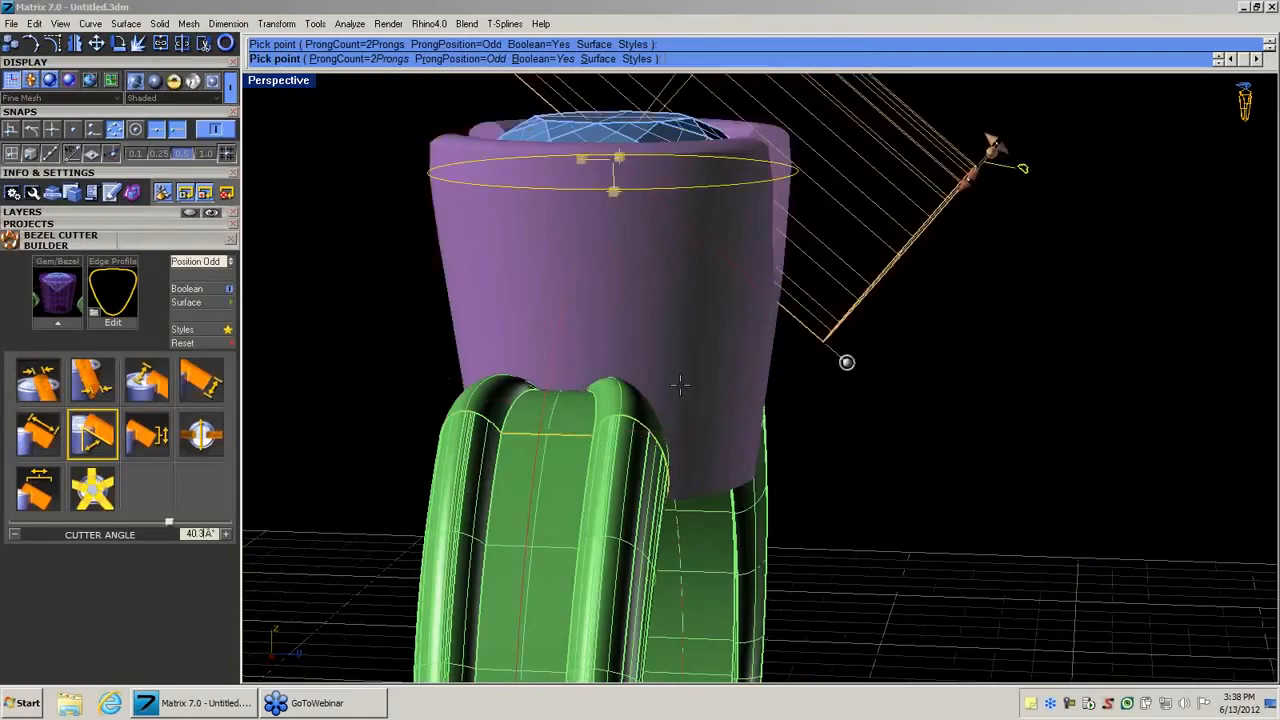
pyautogui.moveTo(843, 363); pyautogui.dragTo(832, 458, button='right')
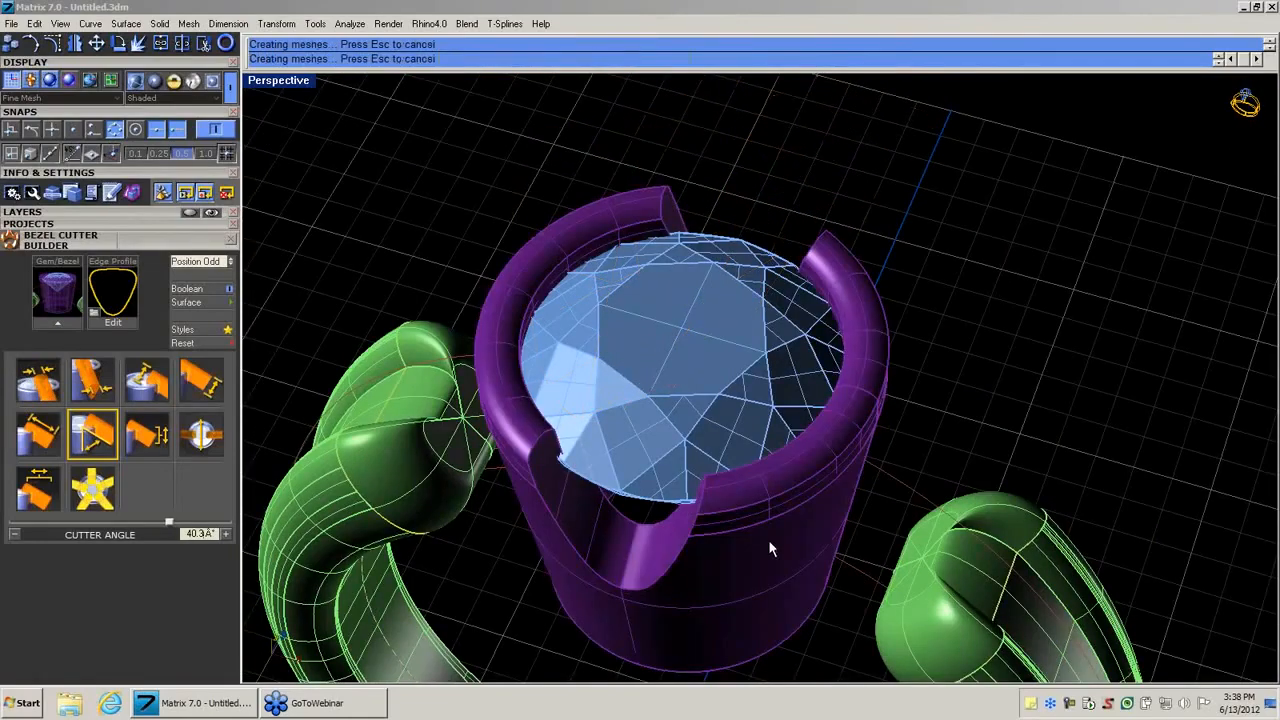
# Delete the cut bezel and start a Head Builder setting on the diamond.
pyautogui.click(769, 554)
pyautogui.press('Delete')
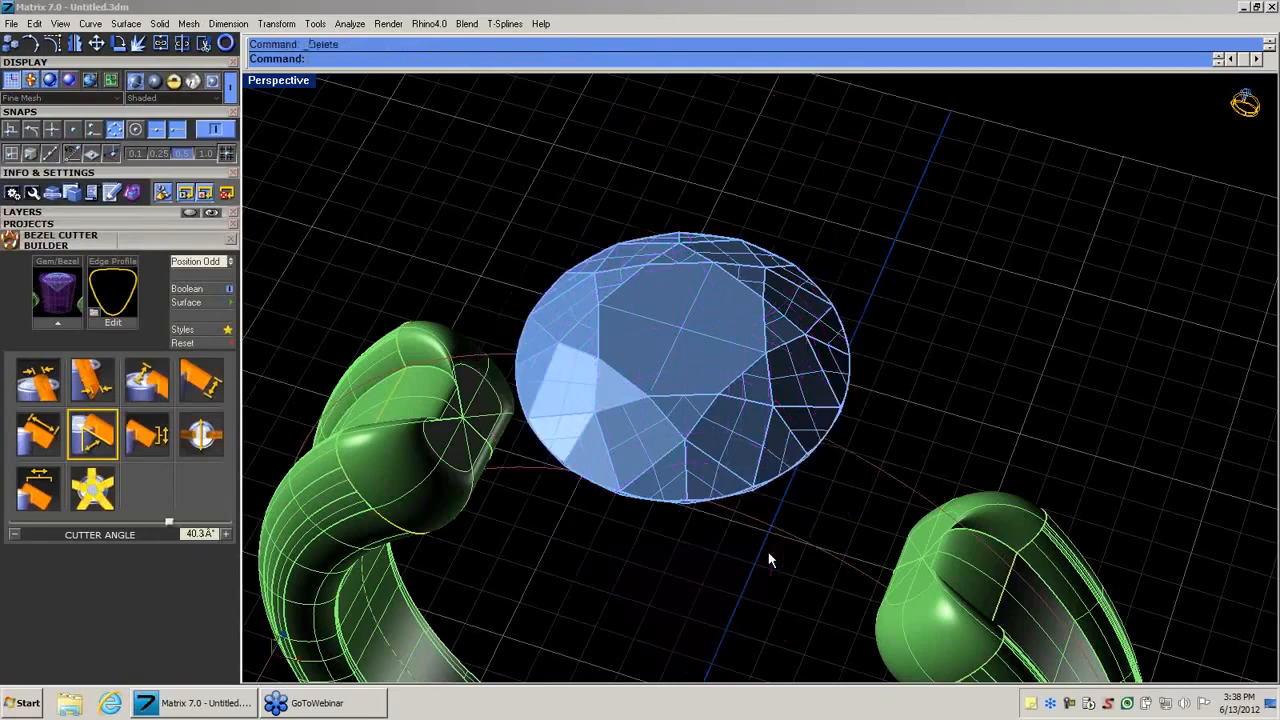
pyautogui.moveTo(691, 563); pyautogui.dragTo(710, 360, button='right')
pyautogui.click(703, 340)
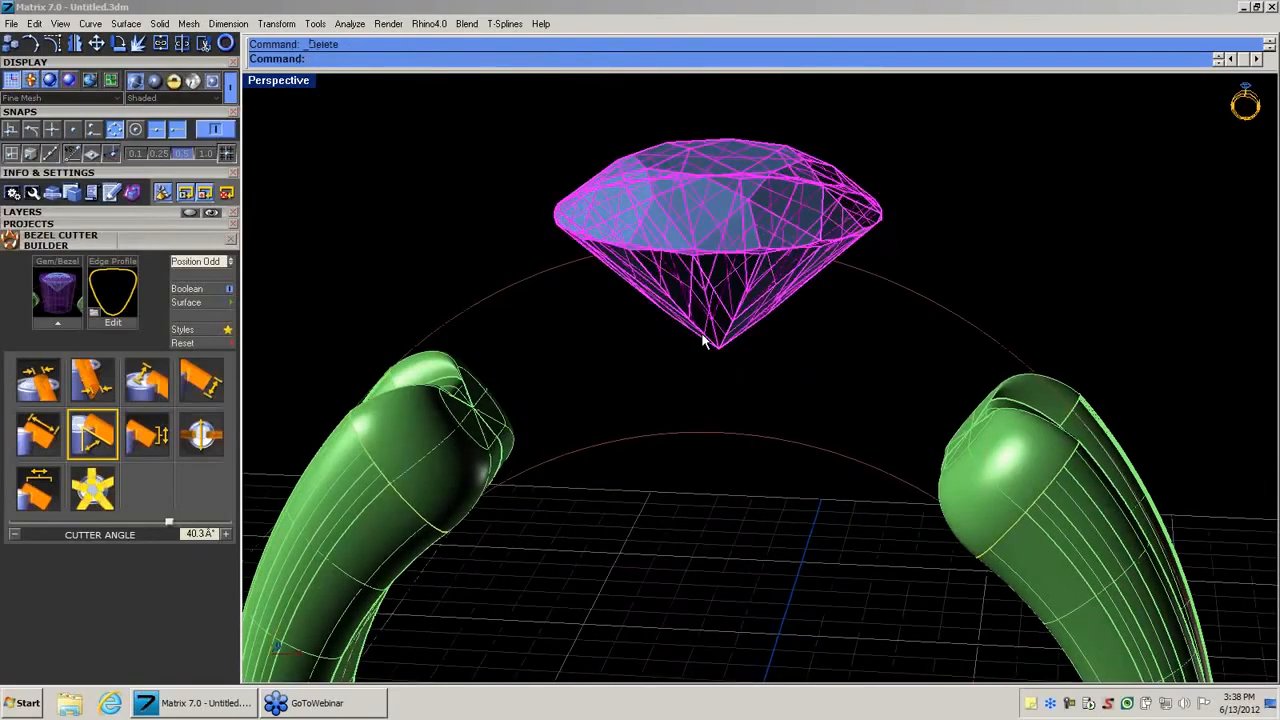
pyautogui.middleClick(703, 340)
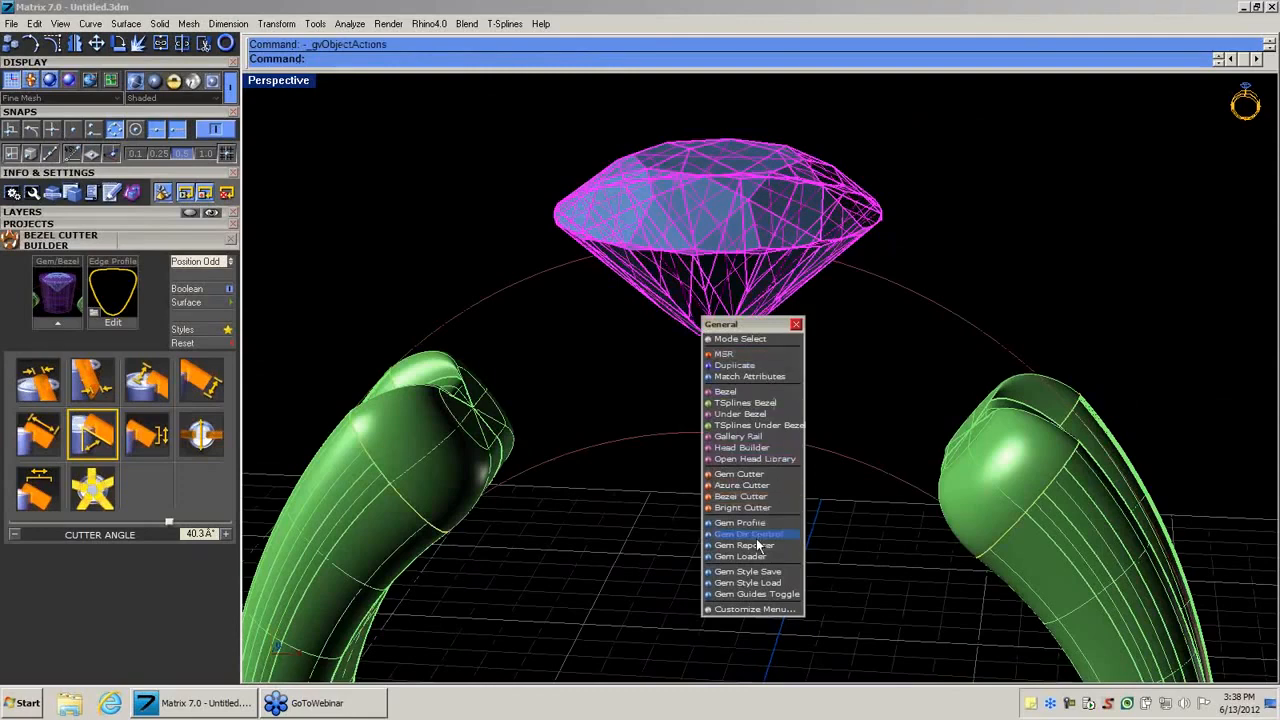
pyautogui.click(741, 447)
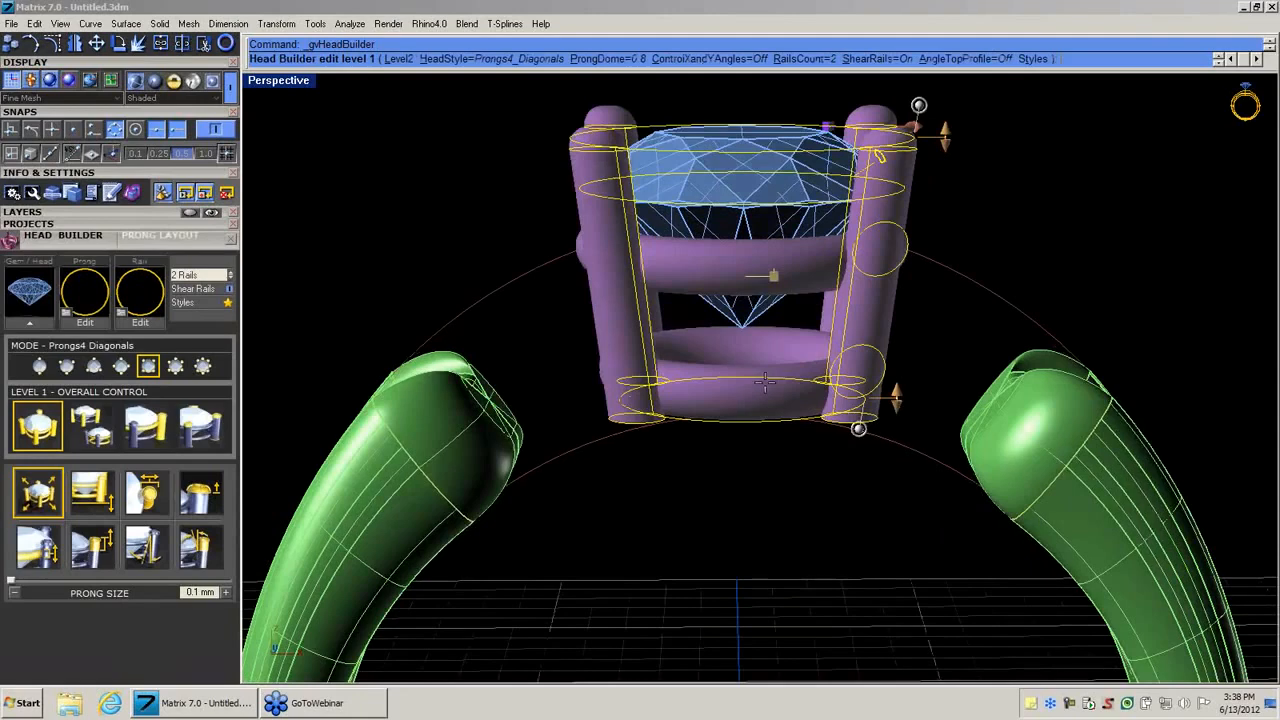
# Extend the four-prong head down to a head drop of about -5.25 mm and set the prong nudge to about 0.26 mm.
pyautogui.keyDown('shift'); pyautogui.moveTo(765, 382); pyautogui.dragTo(734, 460, button='right'); pyautogui.keyUp('shift')
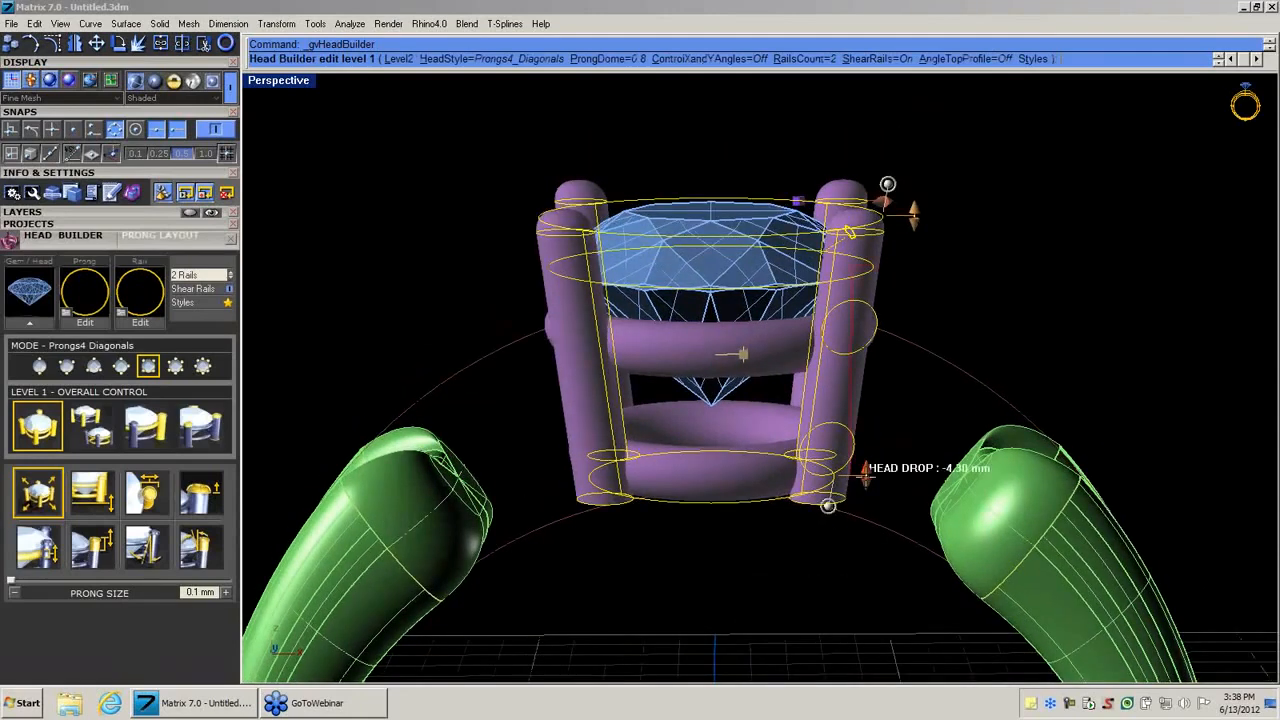
pyautogui.moveTo(865, 470); pyautogui.dragTo(848, 523)
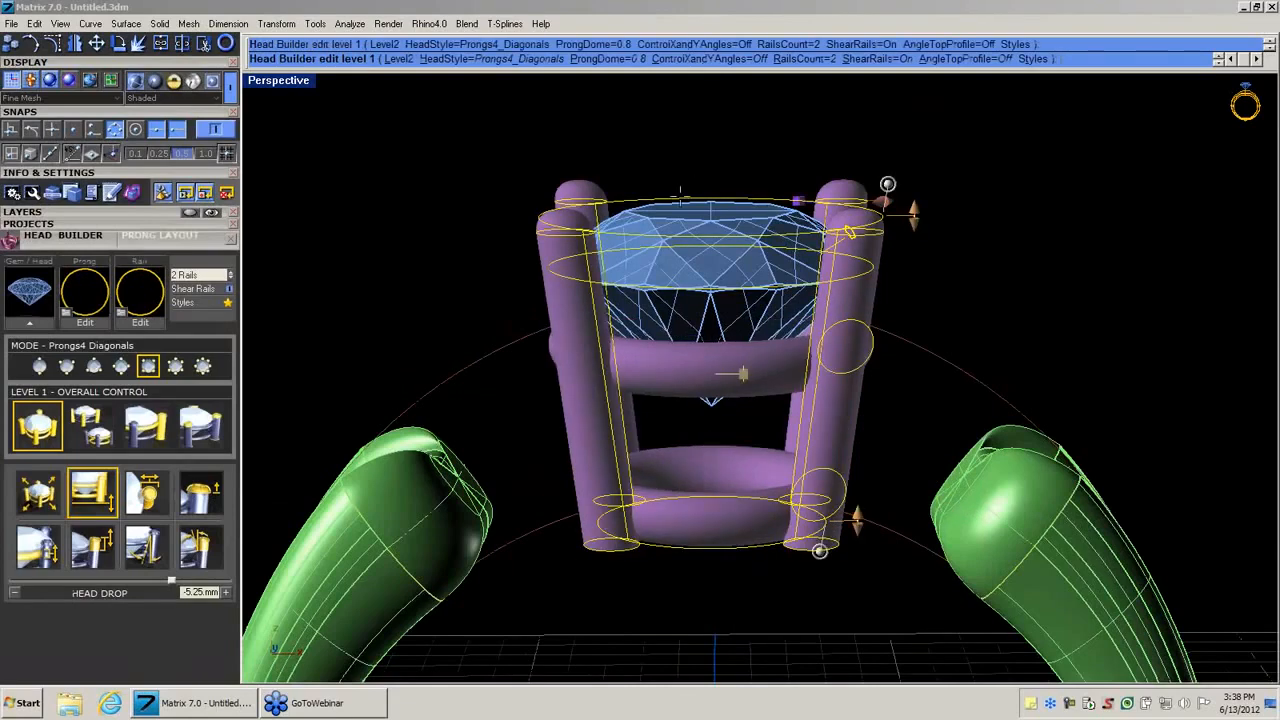
pyautogui.moveTo(873, 224); pyautogui.dragTo(856, 298, button='right')
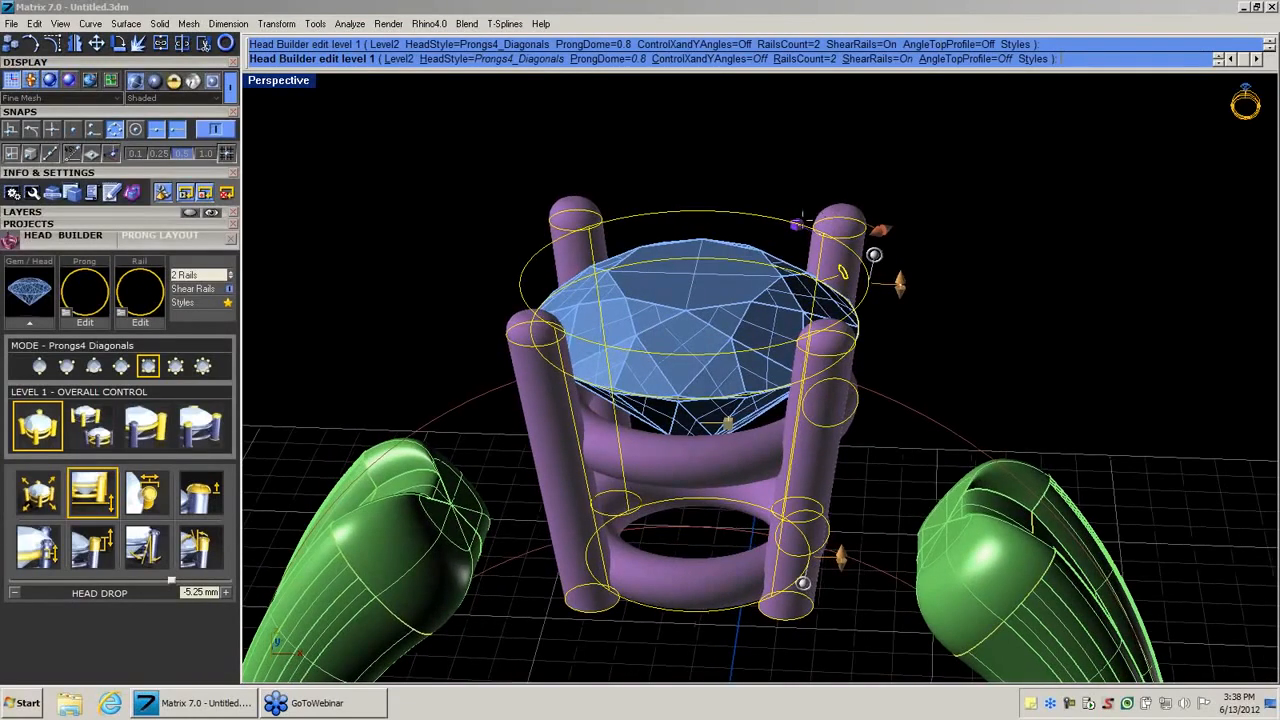
pyautogui.moveTo(797, 223); pyautogui.dragTo(790, 227)
pyautogui.moveTo(900, 349); pyautogui.dragTo(906, 334, button='right')
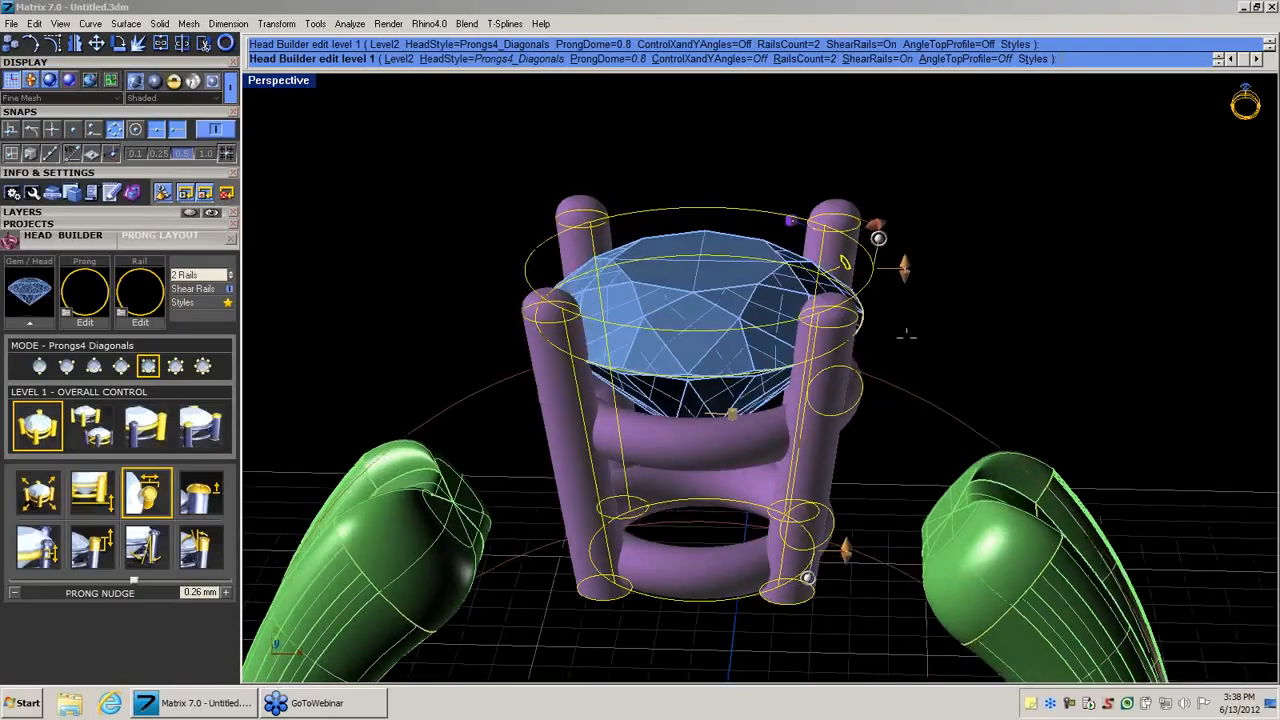
# Lower the head's upper rail to a rail drop of about -2.83 mm.
pyautogui.moveTo(845, 262); pyautogui.dragTo(880, 260, button='right')
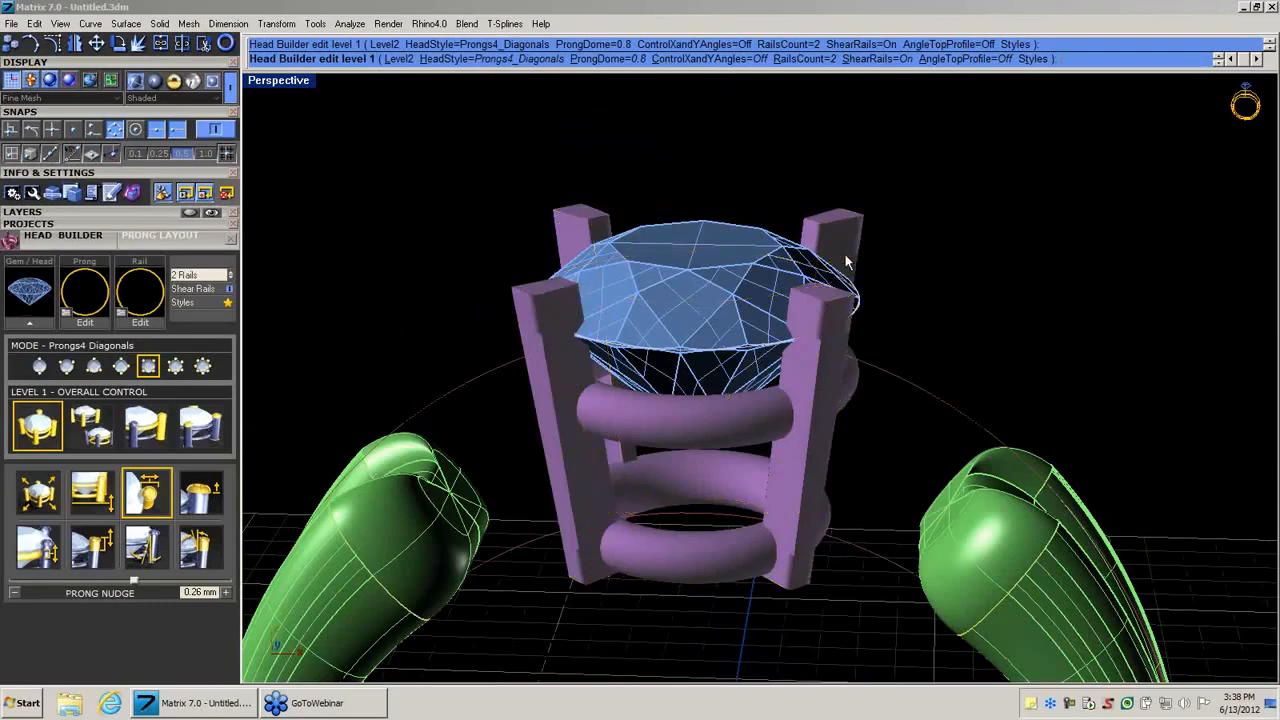
pyautogui.moveTo(884, 378); pyautogui.dragTo(786, 372, button='right')
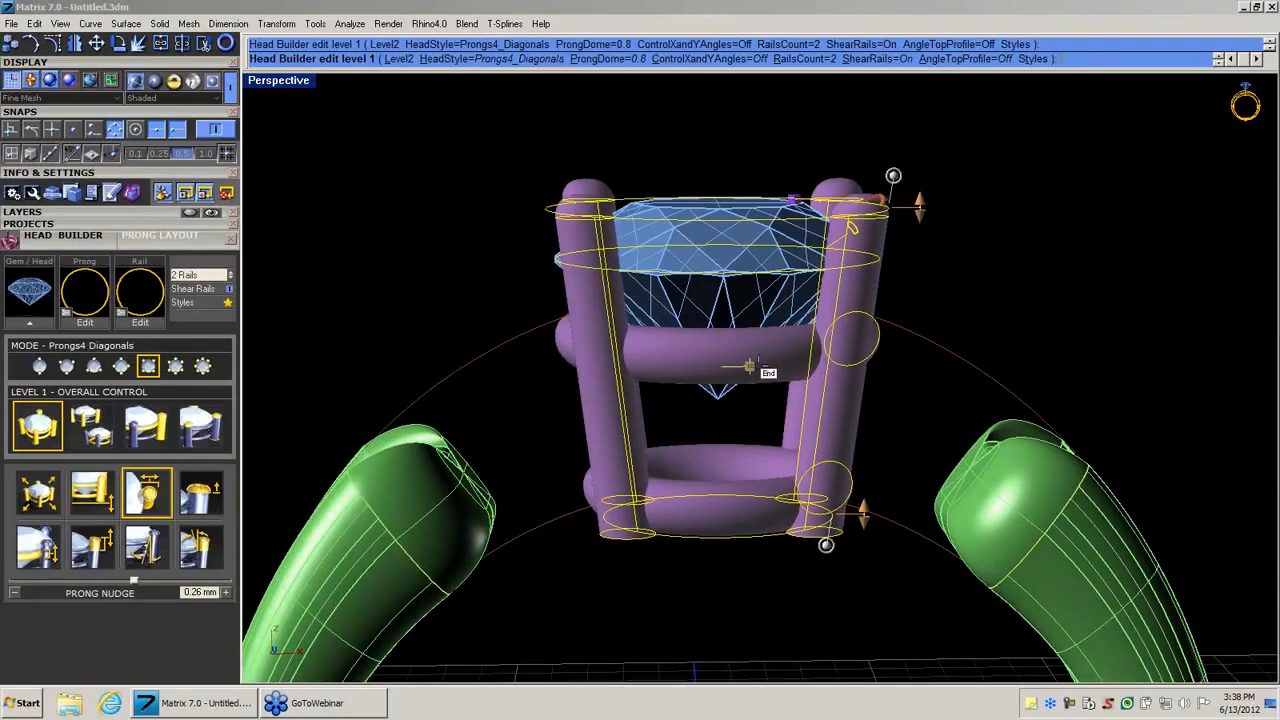
pyautogui.moveTo(748, 365); pyautogui.dragTo(752, 398)
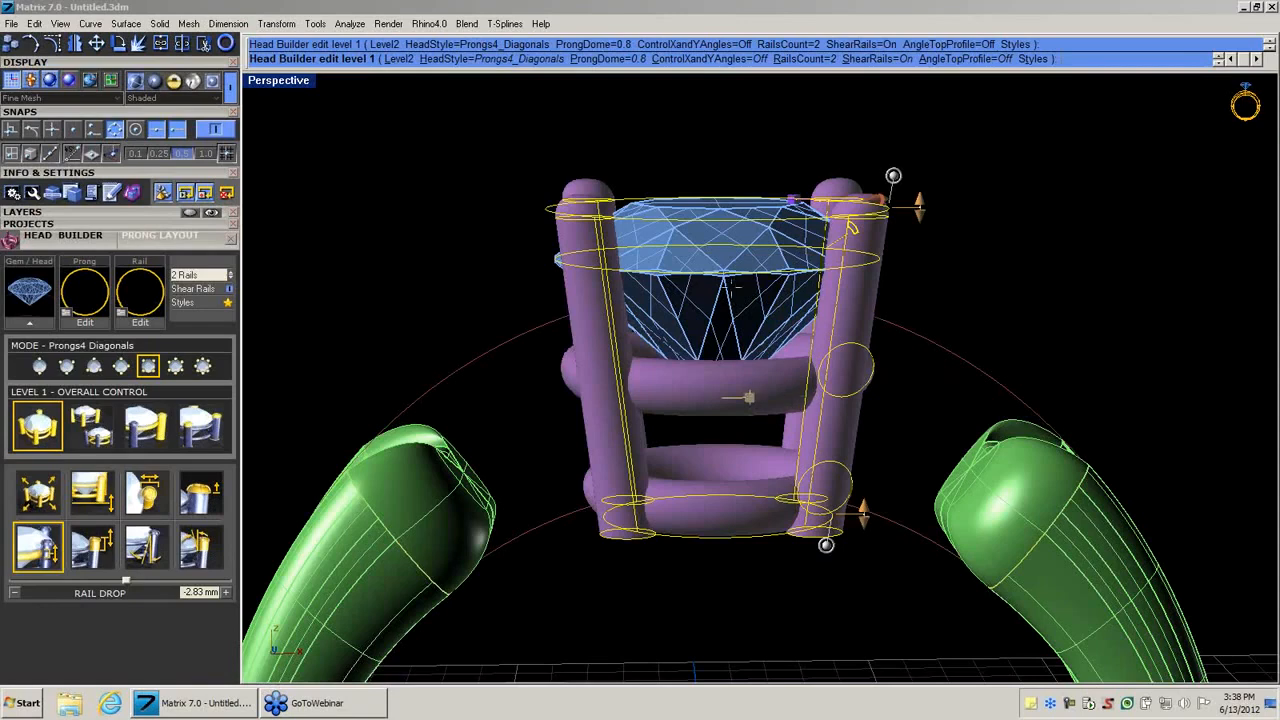
# Switch the head to Level 2 prong and rail editing and reduce the rail count to 1.
pyautogui.click(398, 60)
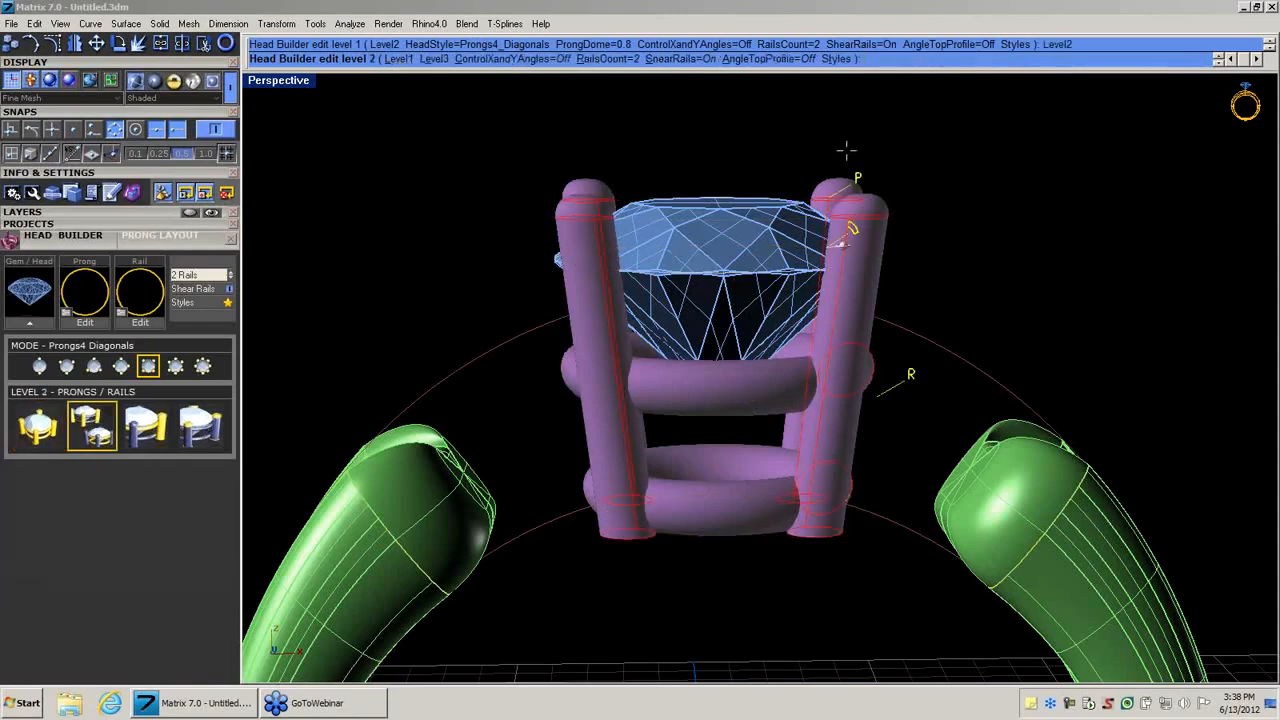
pyautogui.click(911, 371)
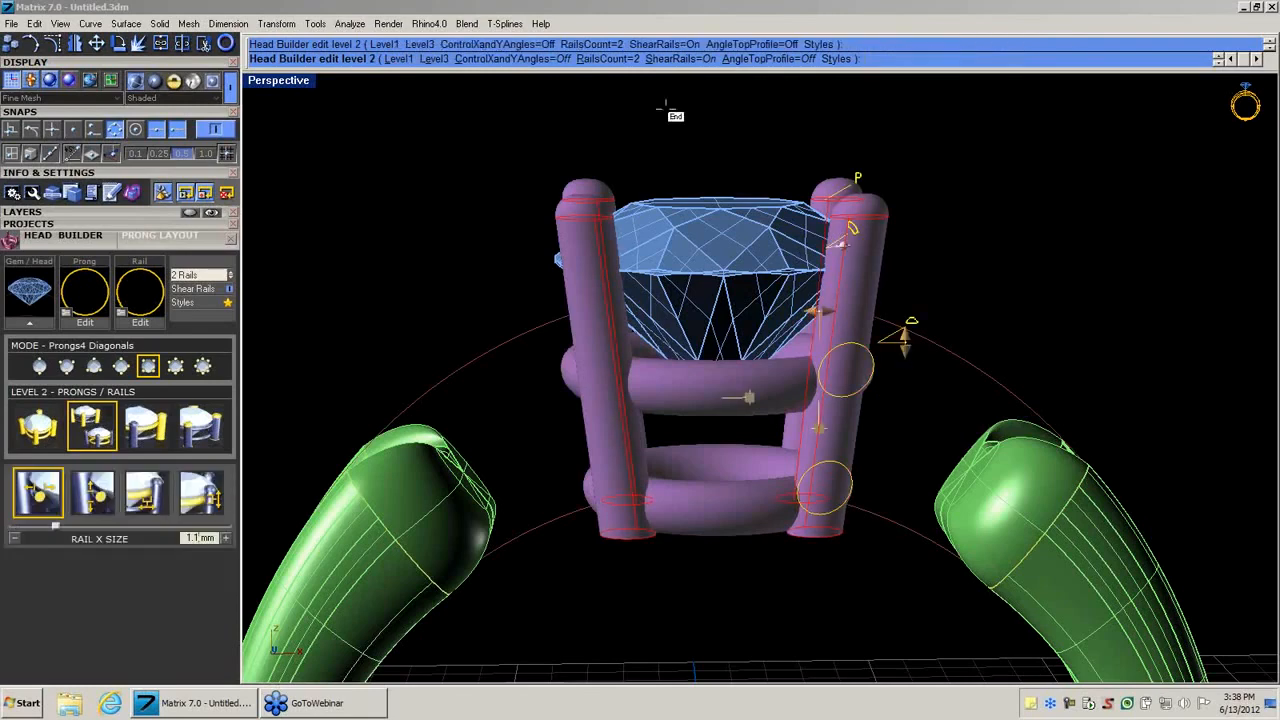
pyautogui.click(582, 59)
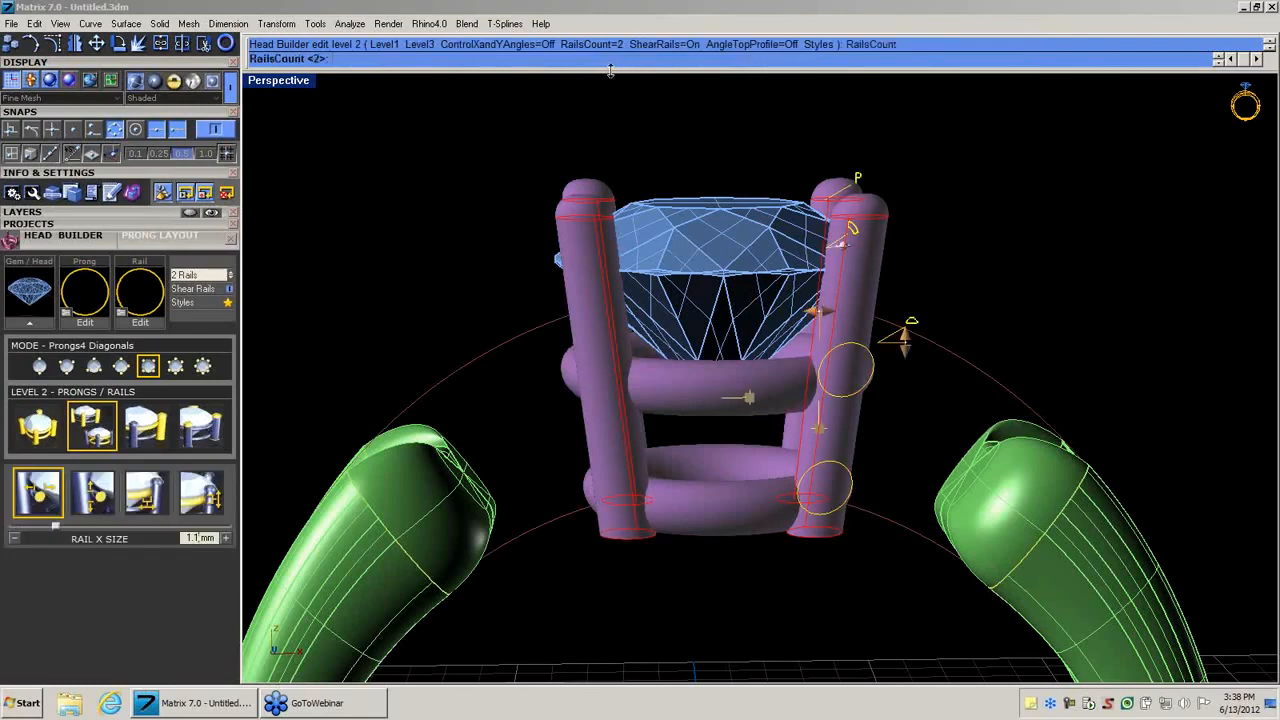
pyautogui.write('1')
pyautogui.press('Return')
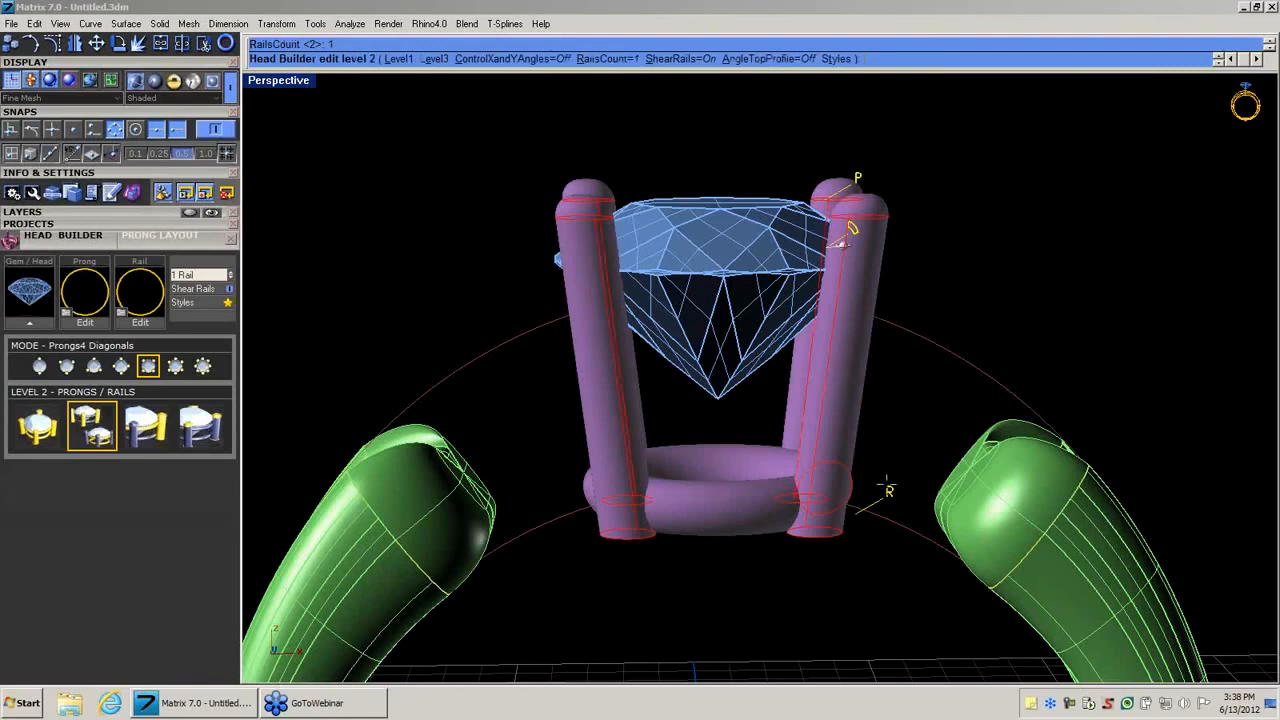
# Stretch the remaining rail to a Y size of about 4.54 mm and give it the v6023 gallery rail profile.
pyautogui.click(888, 489)
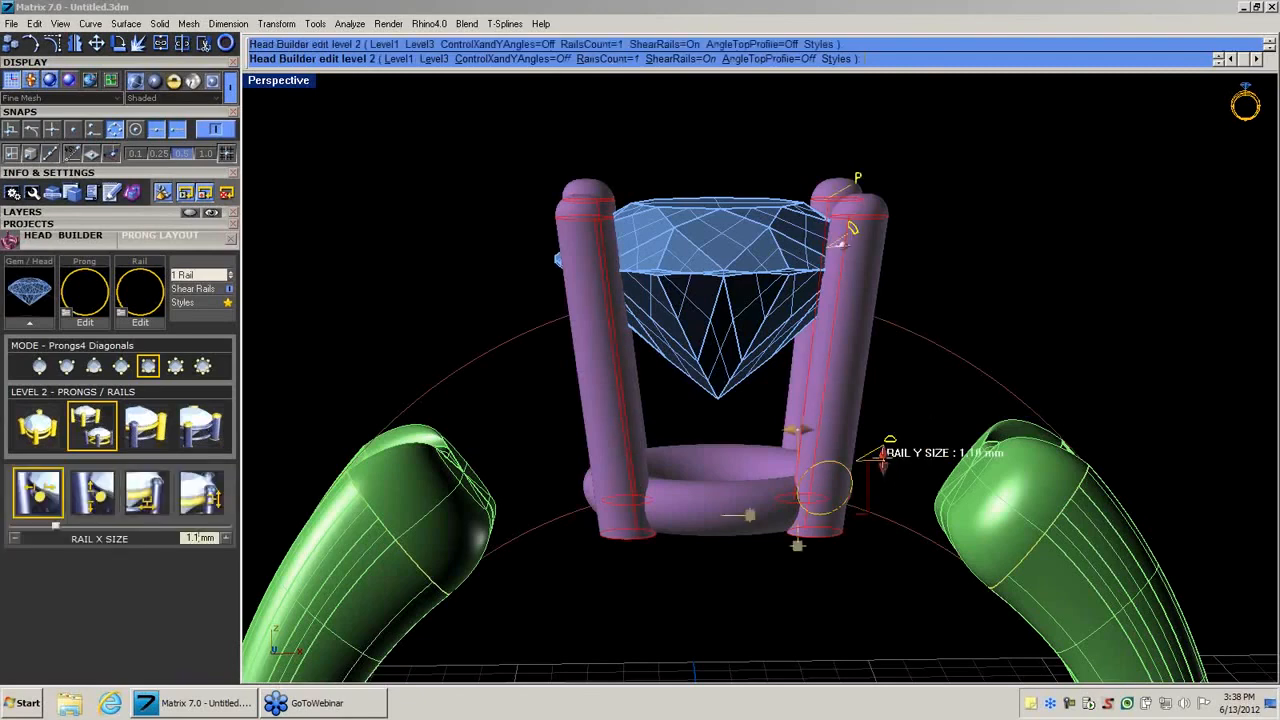
pyautogui.moveTo(882, 455); pyautogui.dragTo(890, 285)
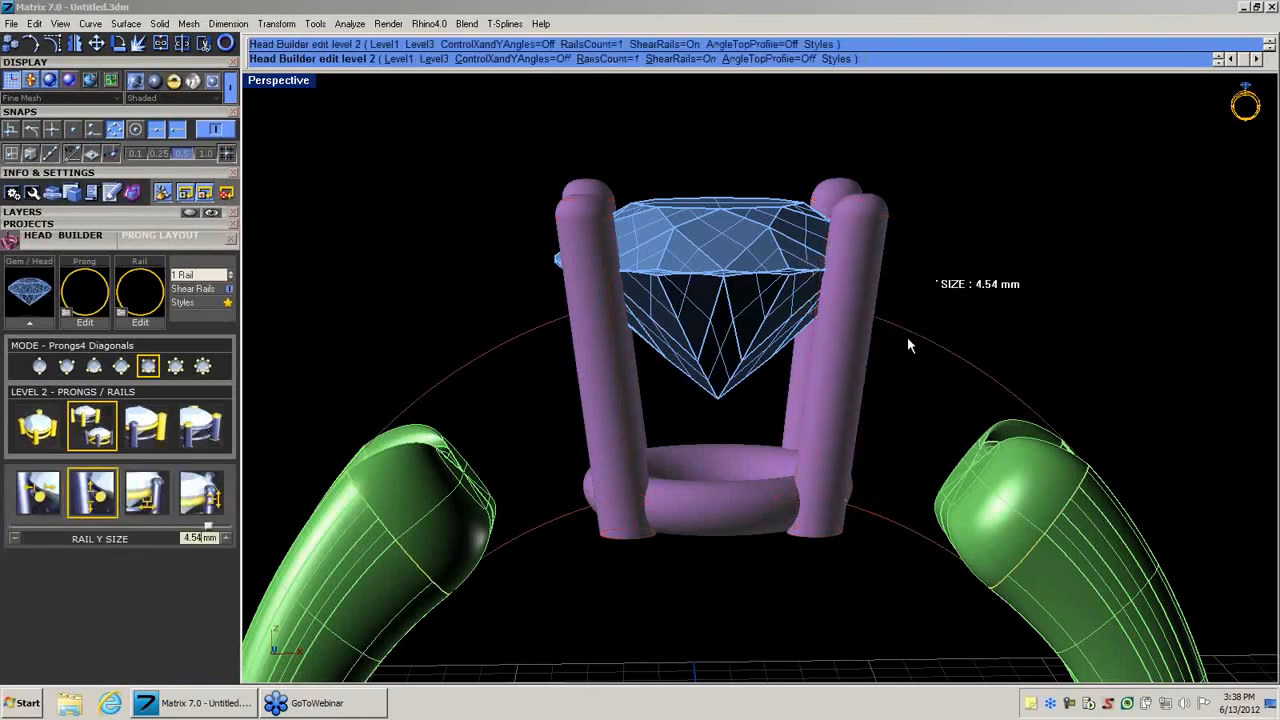
pyautogui.click(908, 268)
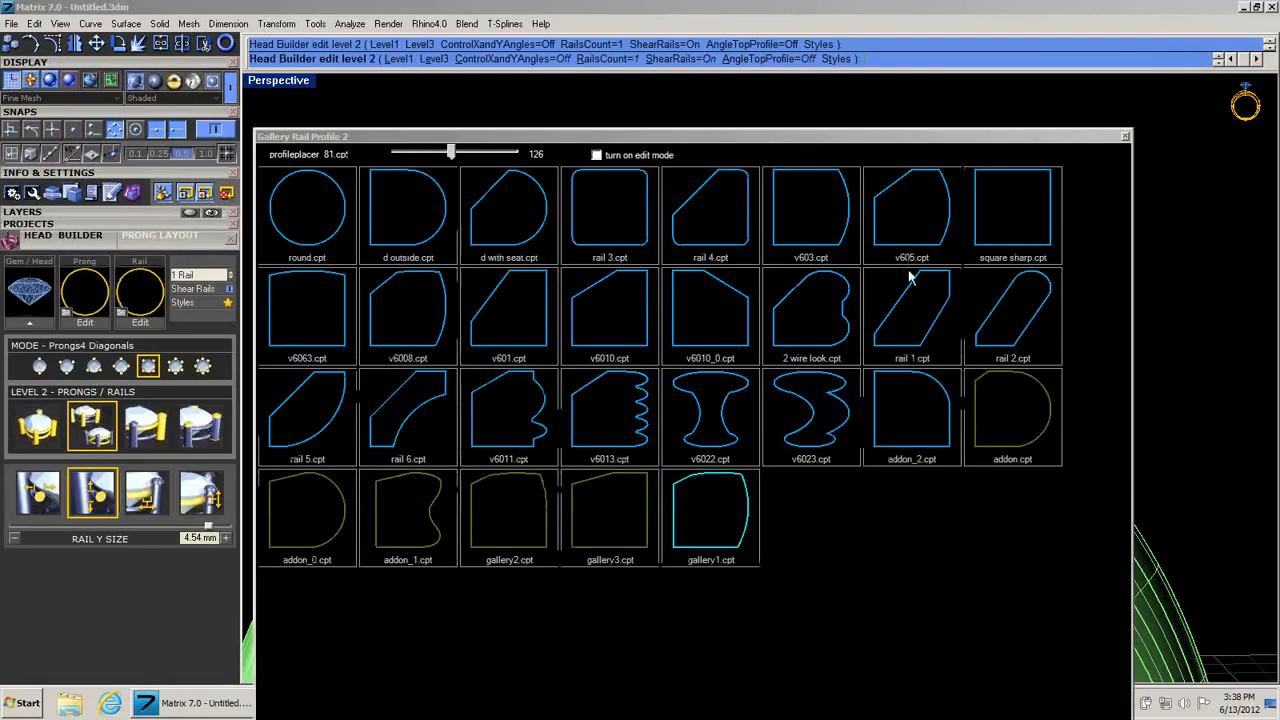
pyautogui.click(838, 430)
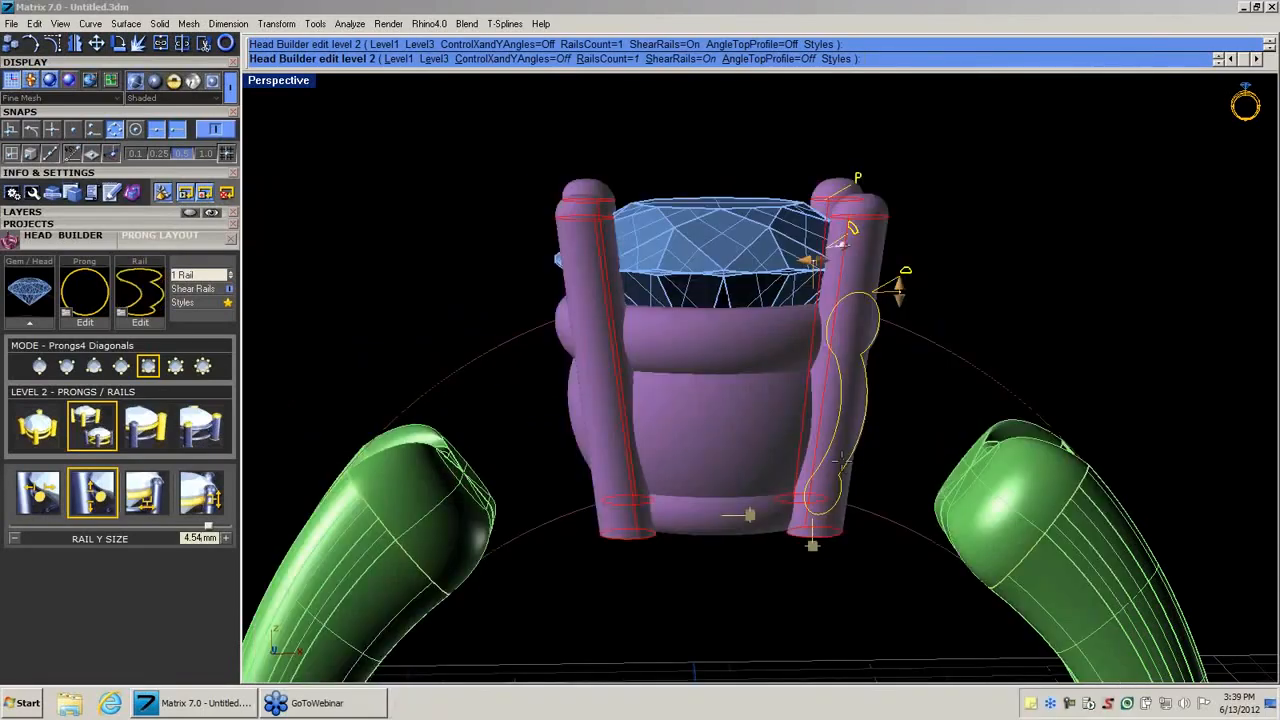
pyautogui.moveTo(843, 373); pyautogui.dragTo(779, 268, button='right')
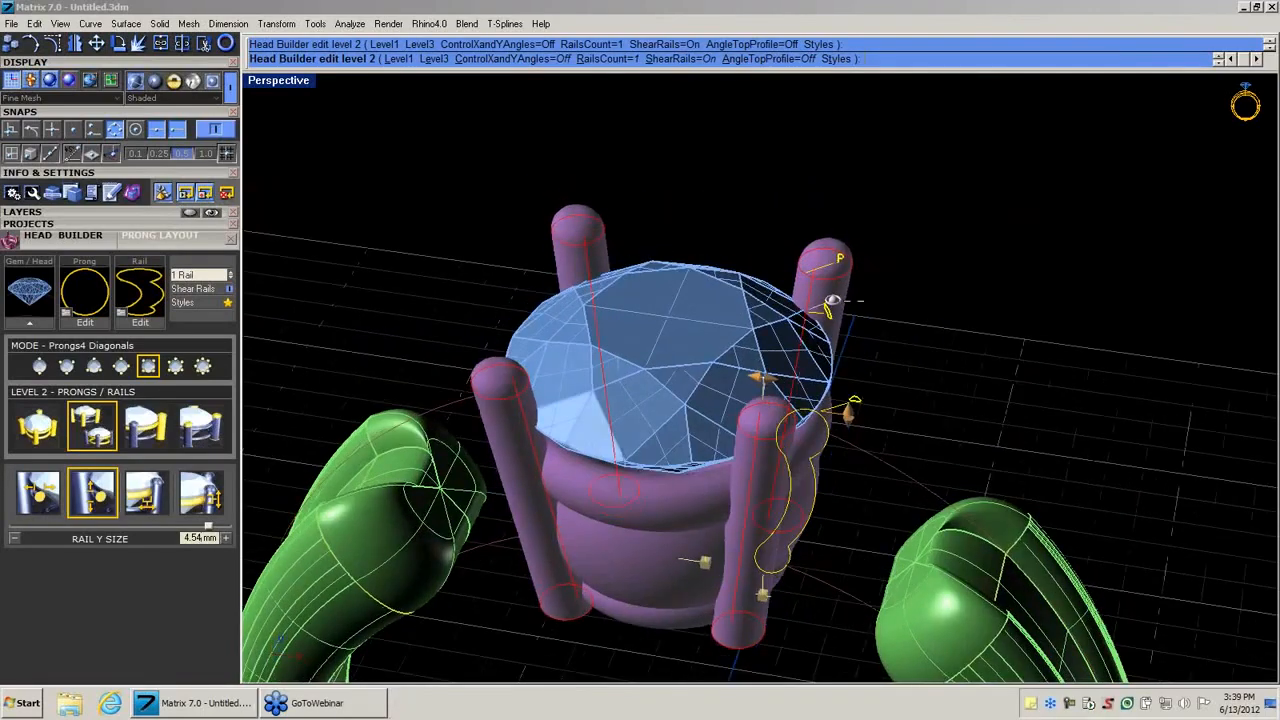
# Replace the head's round prong profile with Prong_024.
pyautogui.click(840, 258)
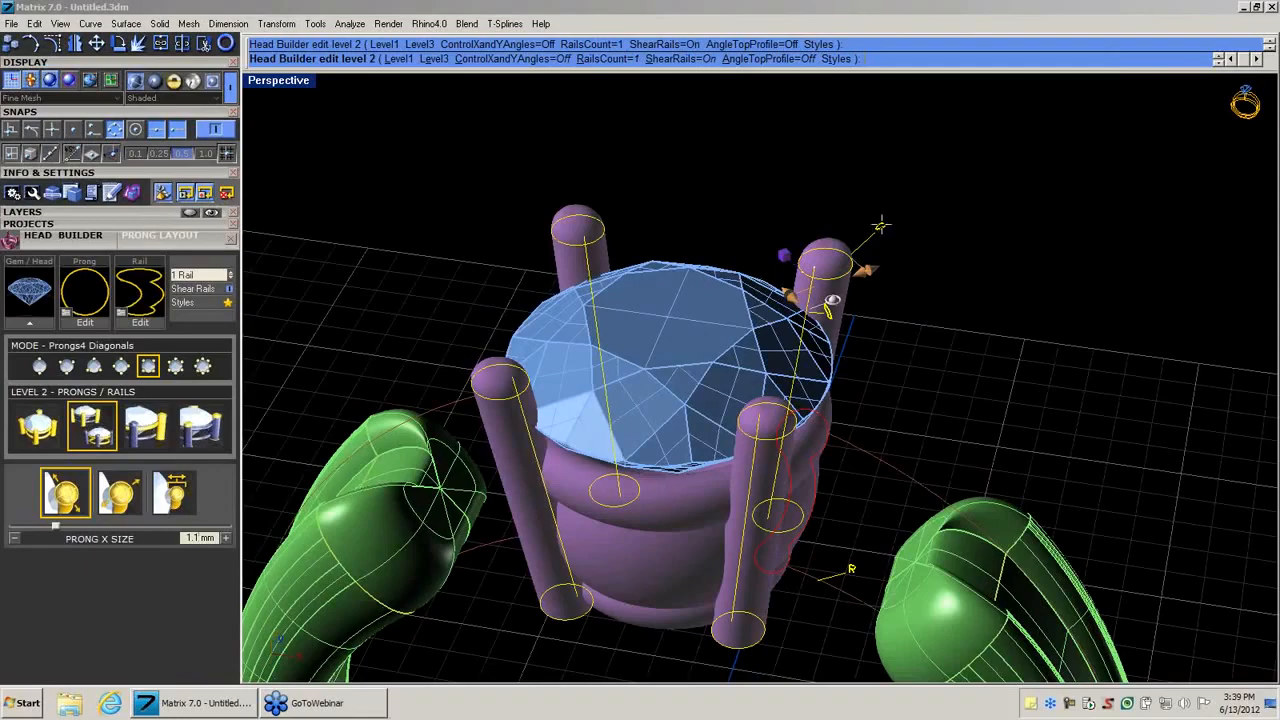
pyautogui.click(881, 225)
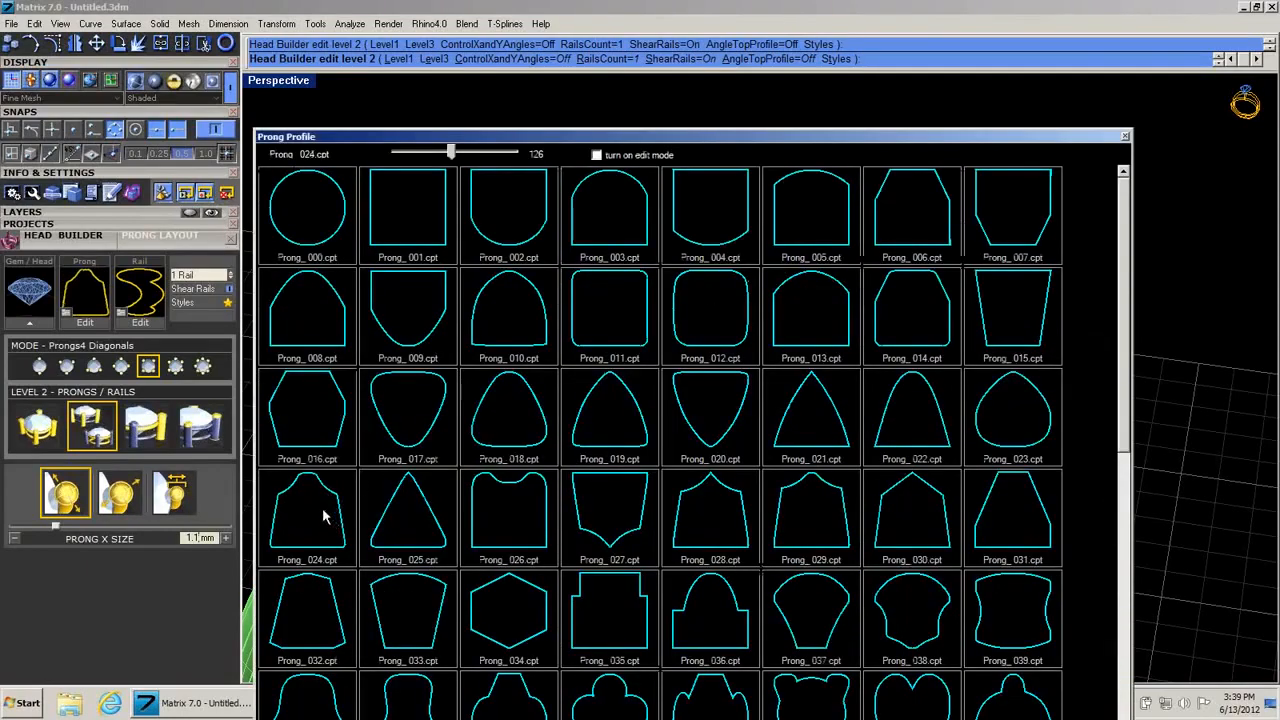
pyautogui.click(323, 516)
pyautogui.moveTo(769, 453); pyautogui.dragTo(871, 283, button='right')
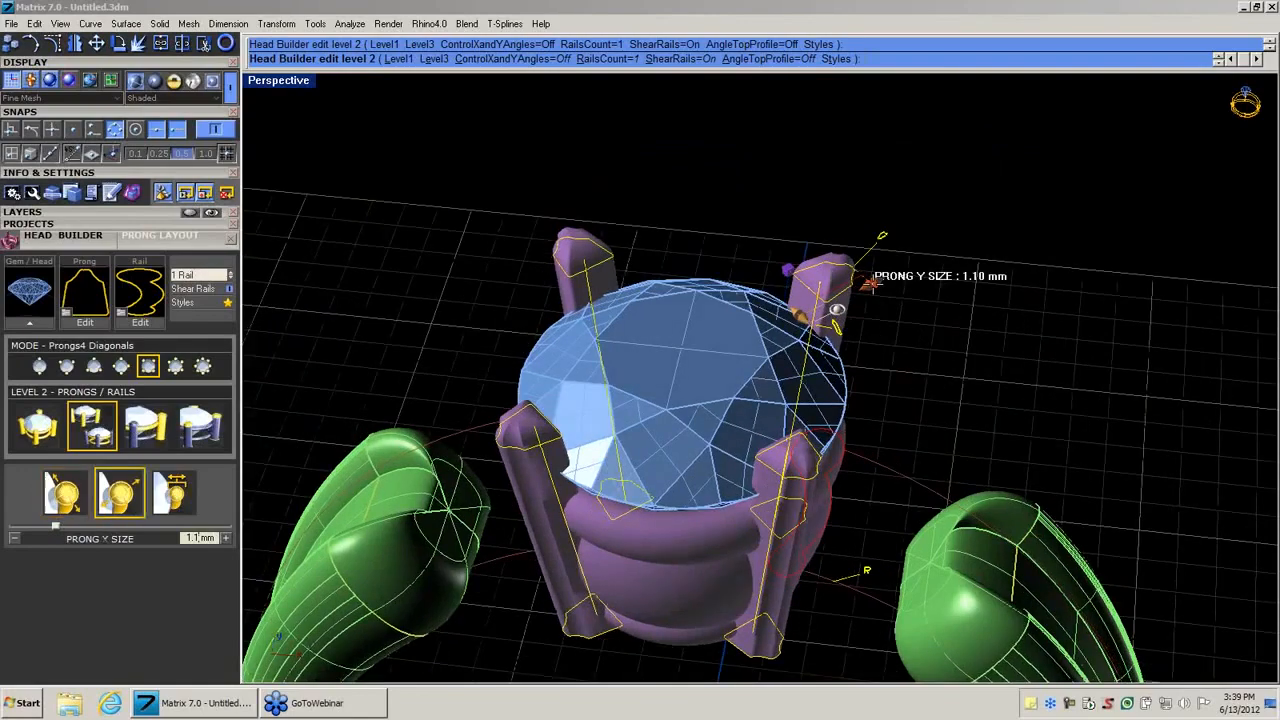
# Narrow the head's prongs to a Y size of 1 mm and switch the head to Level 3 top and bottom prong control.
pyautogui.moveTo(871, 283); pyautogui.dragTo(863, 286)
pyautogui.moveTo(903, 340); pyautogui.dragTo(957, 242, button='right')
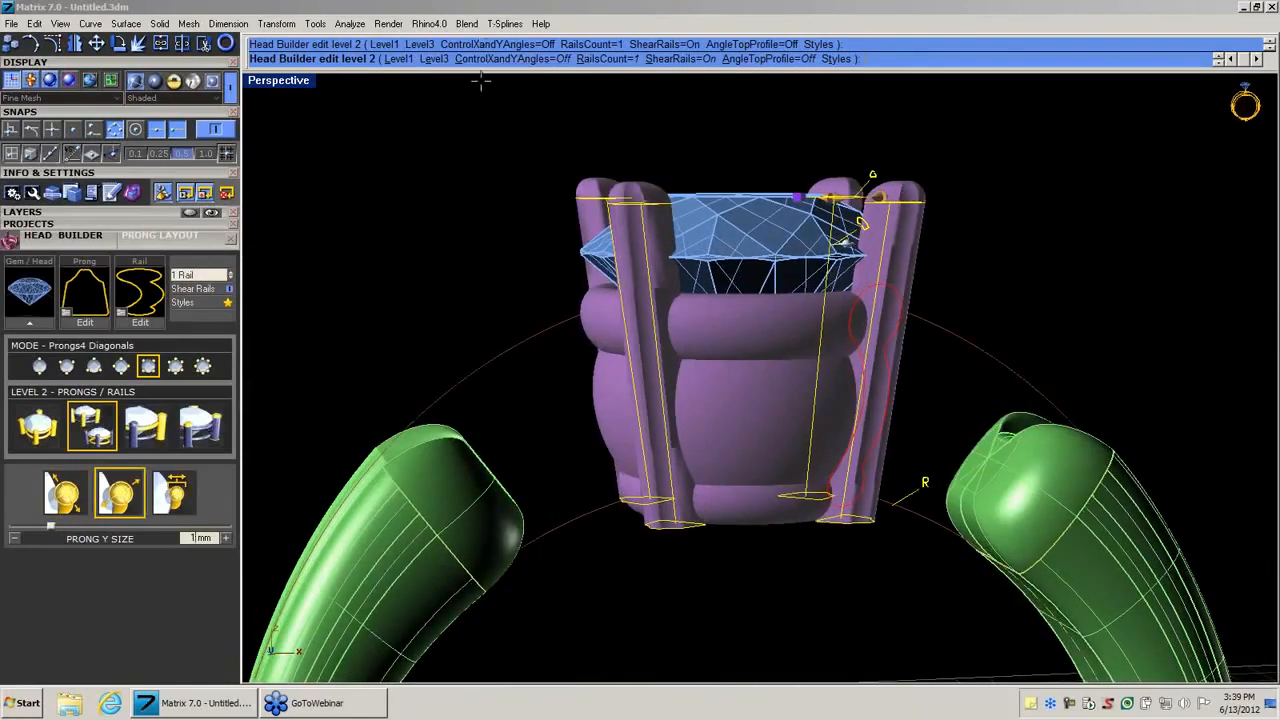
pyautogui.click(423, 44)
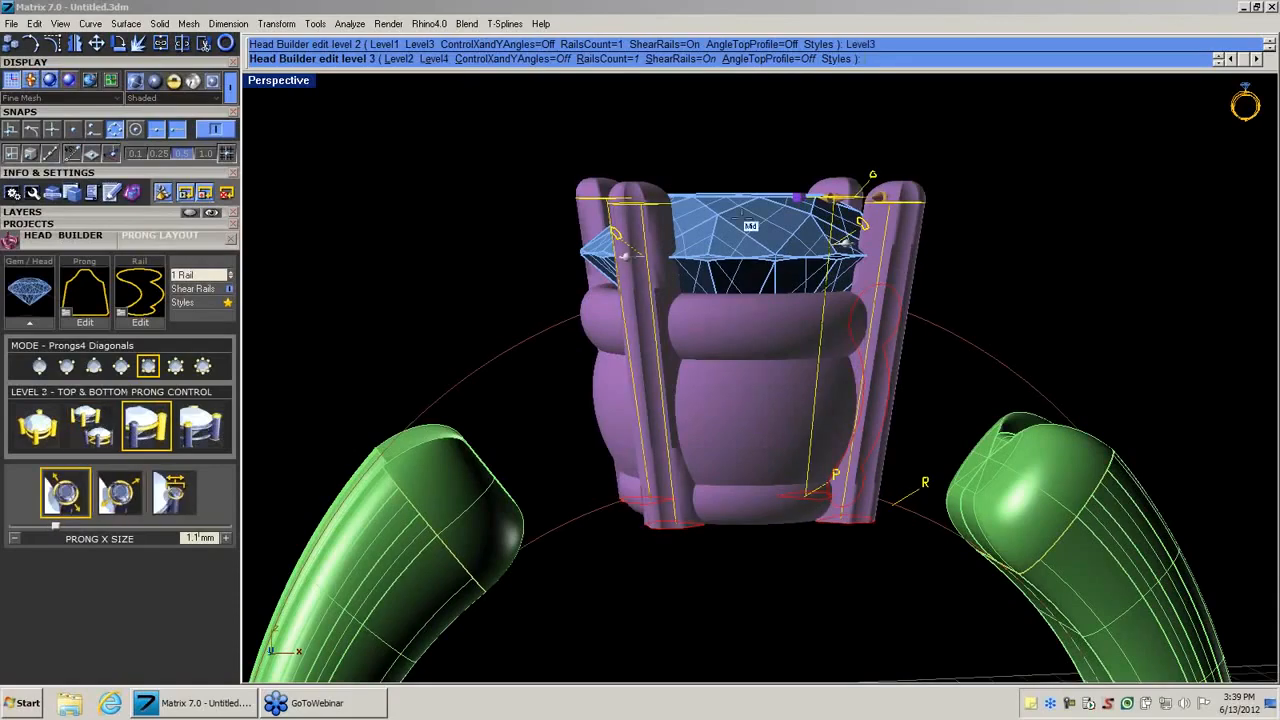
pyautogui.moveTo(741, 218); pyautogui.dragTo(721, 389, button='right')
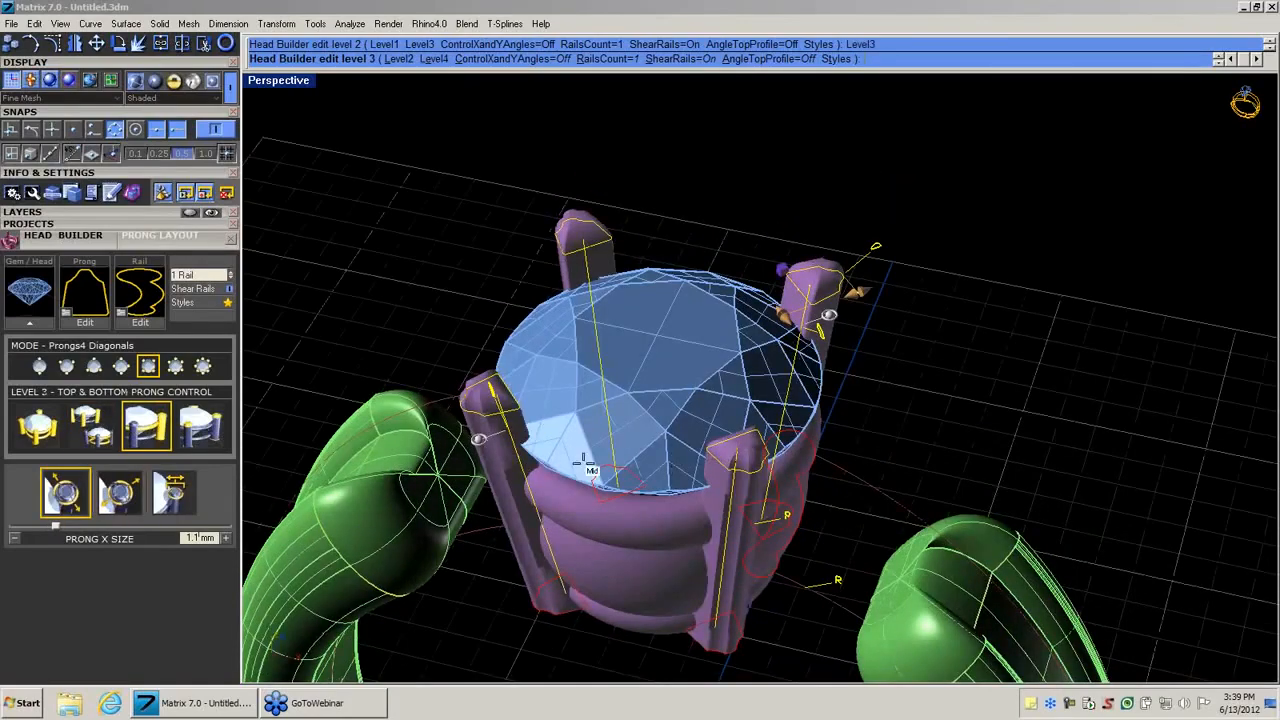
pyautogui.moveTo(655, 470); pyautogui.dragTo(797, 497, button='right')
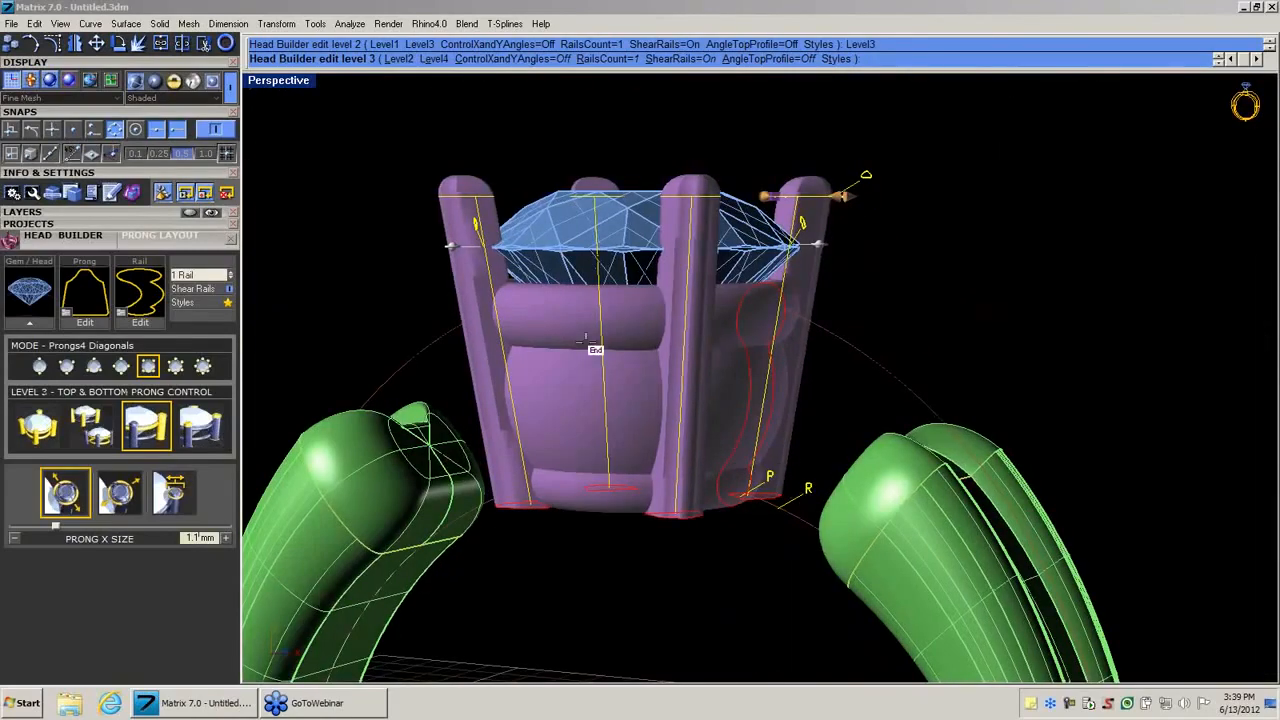
pyautogui.moveTo(587, 340); pyautogui.dragTo(682, 420, button='right')
# Switch the head to Level 4 full independent control and build the finished prong head.
pyautogui.click(433, 59)
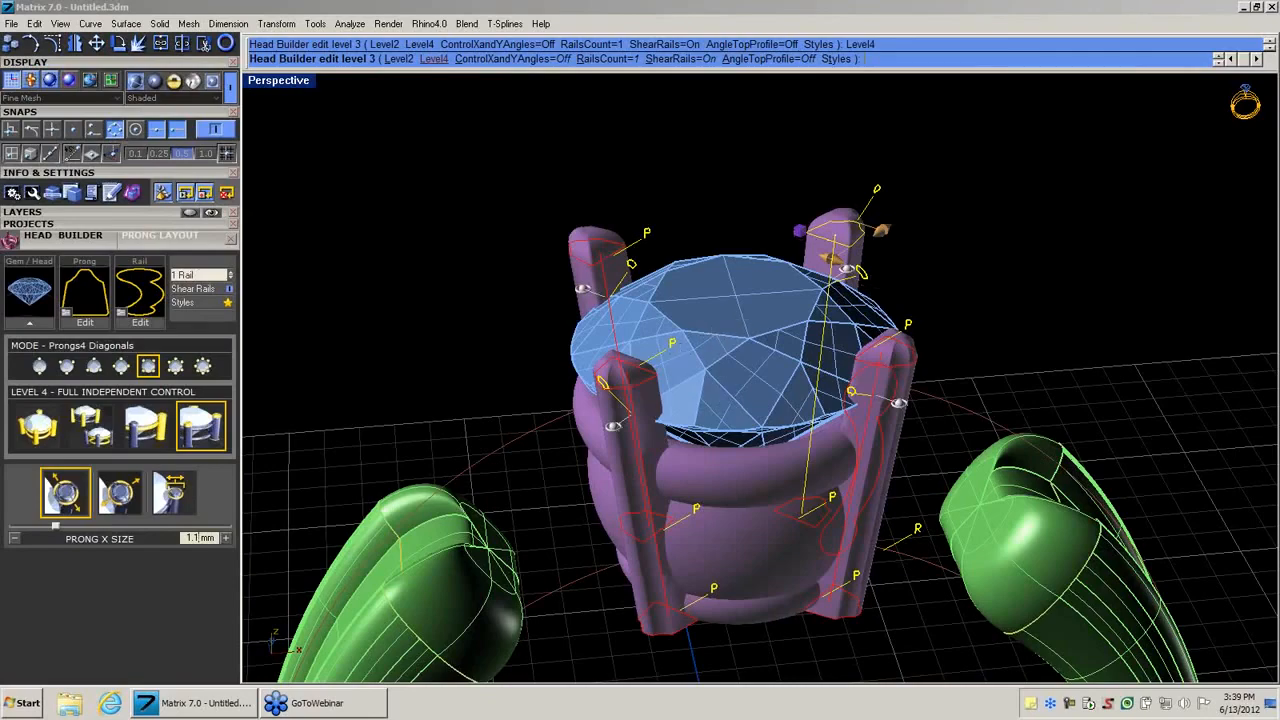
pyautogui.moveTo(806, 336); pyautogui.dragTo(776, 378, button='right')
pyautogui.click(829, 312)
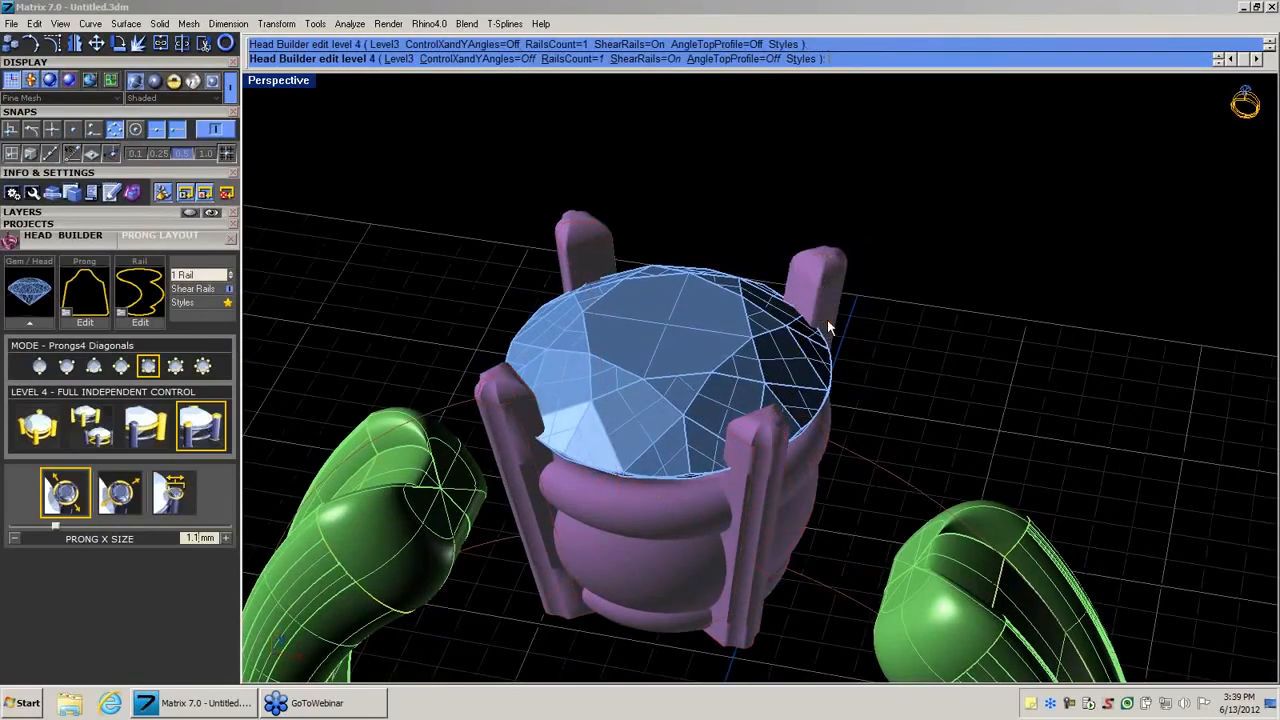
pyautogui.moveTo(836, 340)
pyautogui.mouseDown(button='right')
pyautogui.moveTo(817, 146)
pyautogui.moveTo(836, 380)
pyautogui.moveTo(880, 340)
pyautogui.moveTo(830, 330)
pyautogui.mouseUp(button='right')
pyautogui.click(826, 328)
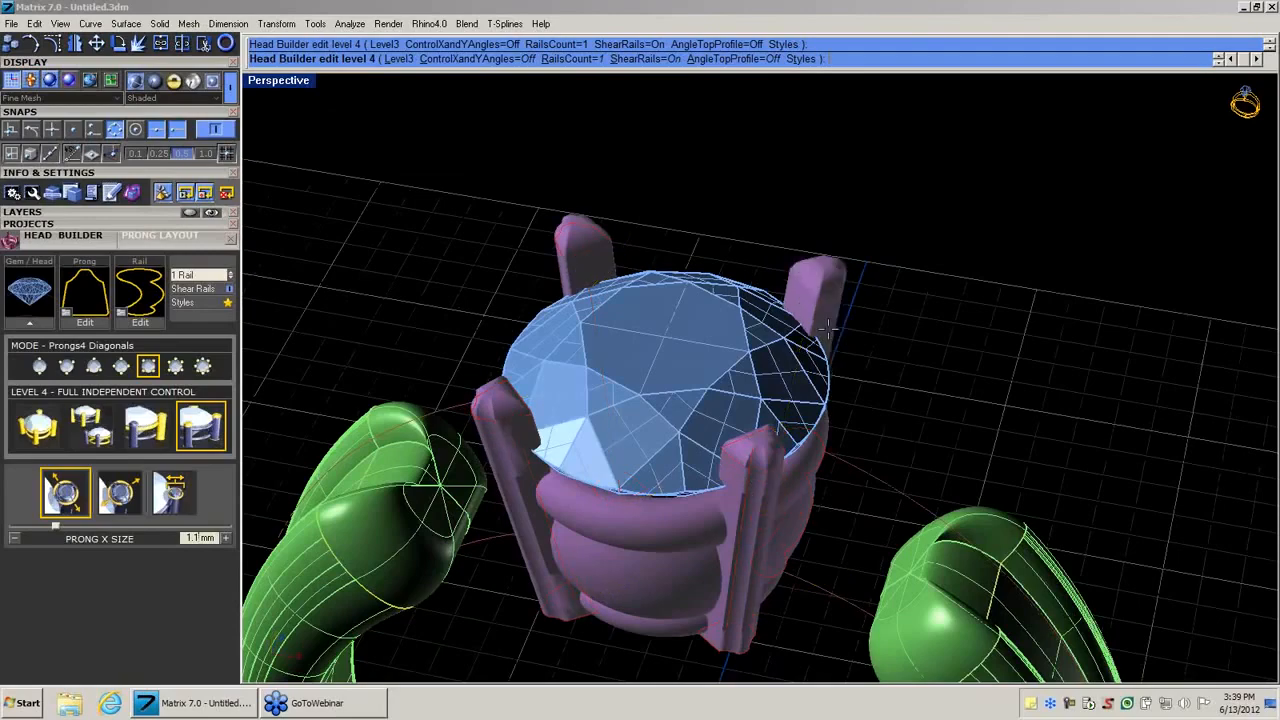
pyautogui.moveTo(975, 370); pyautogui.dragTo(1058, 323, button='right')
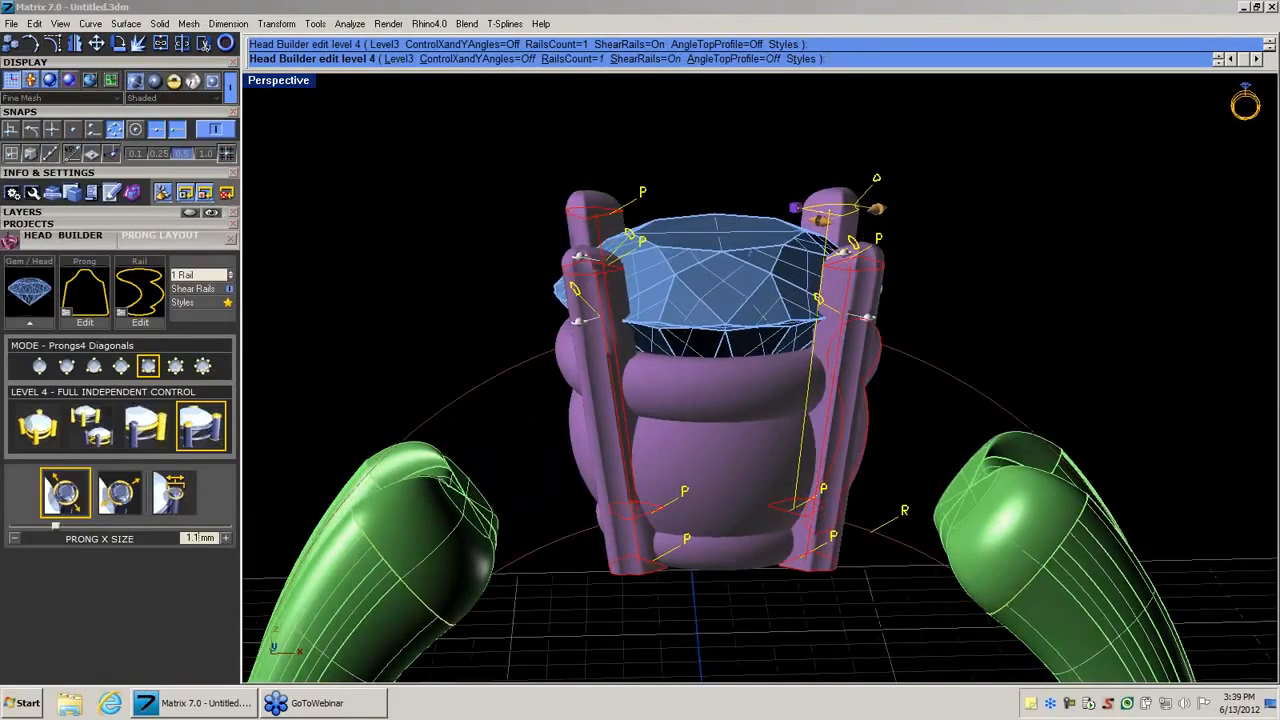
pyautogui.moveTo(556, 322); pyautogui.dragTo(527, 317, button='right')
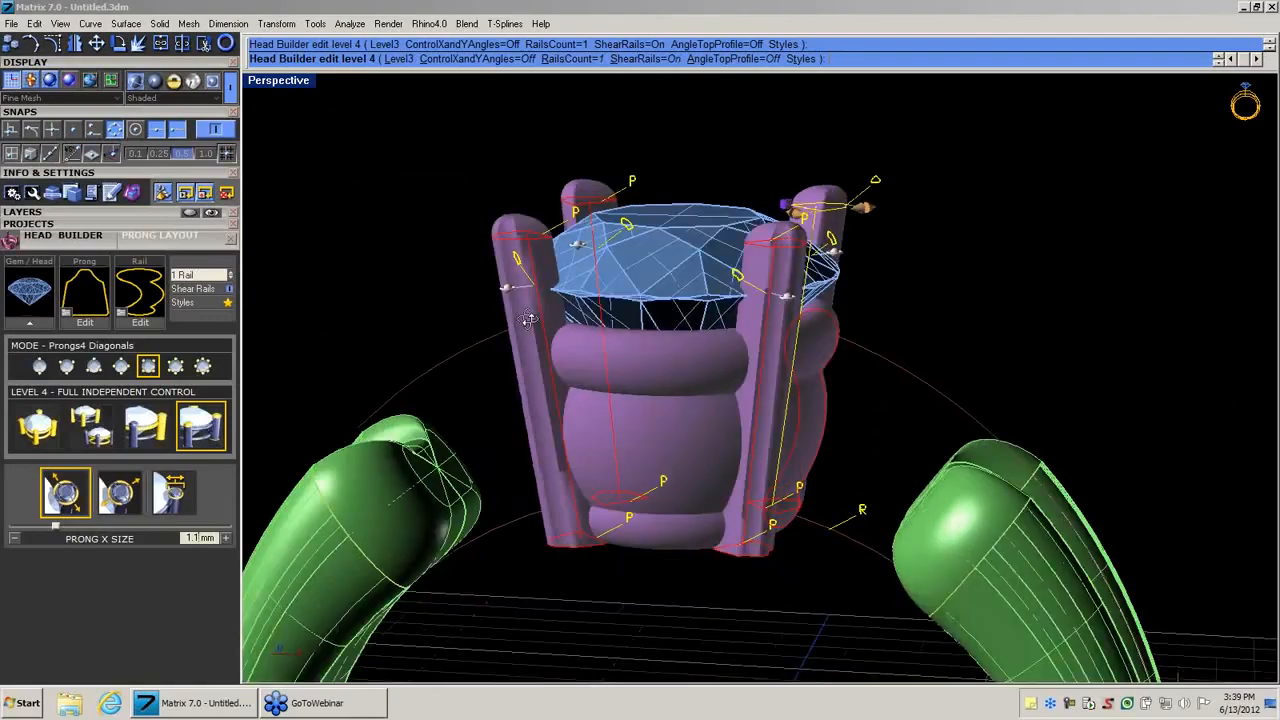
pyautogui.rightClick(527, 317)
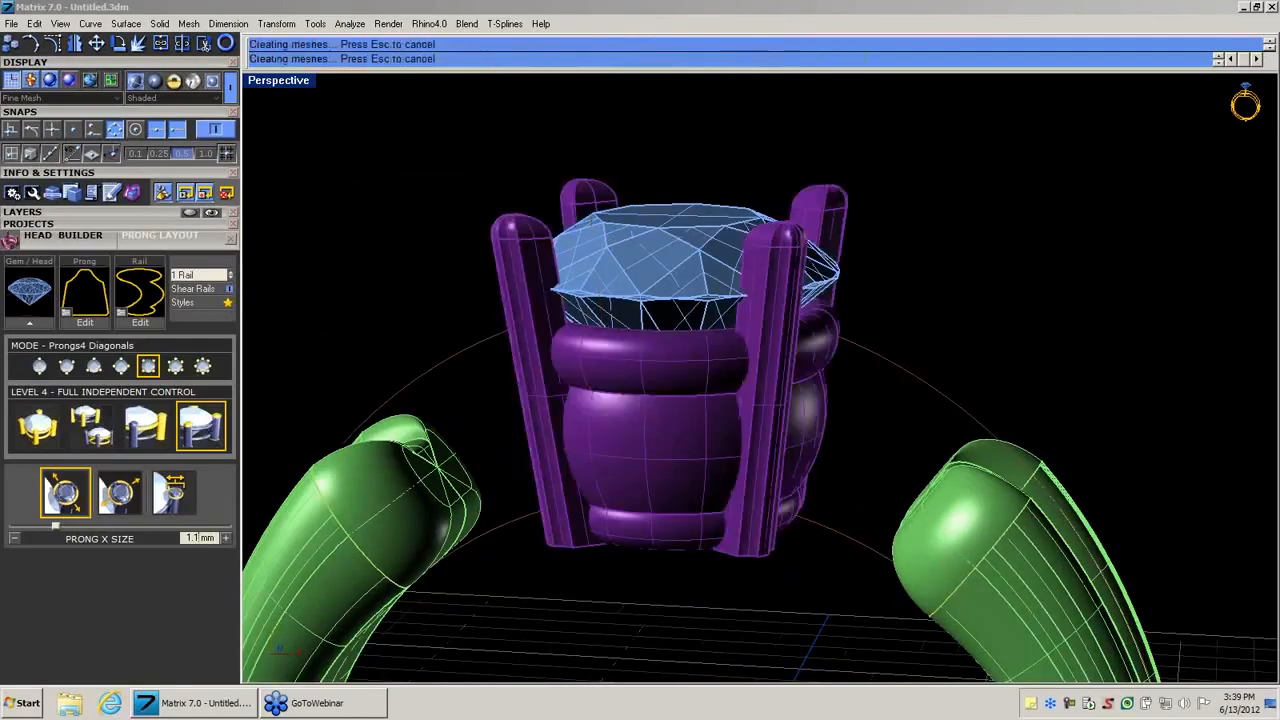
# Reopen the shank's upper end profile for editing and slide it toward the head to about 56.4% along the rail curve.
pyautogui.moveTo(596, 442); pyautogui.dragTo(624, 438, button='right')
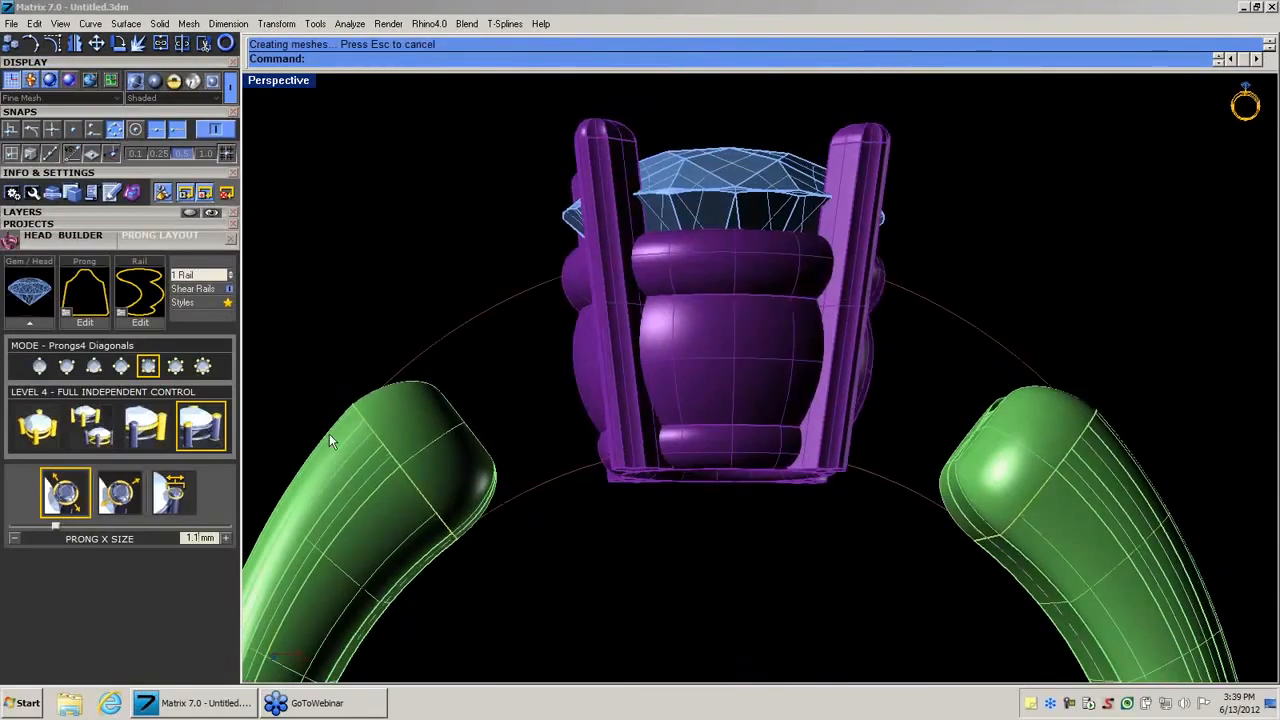
pyautogui.moveTo(309, 407); pyautogui.dragTo(715, 440, button='right')
pyautogui.scroll(2, 814, 398)
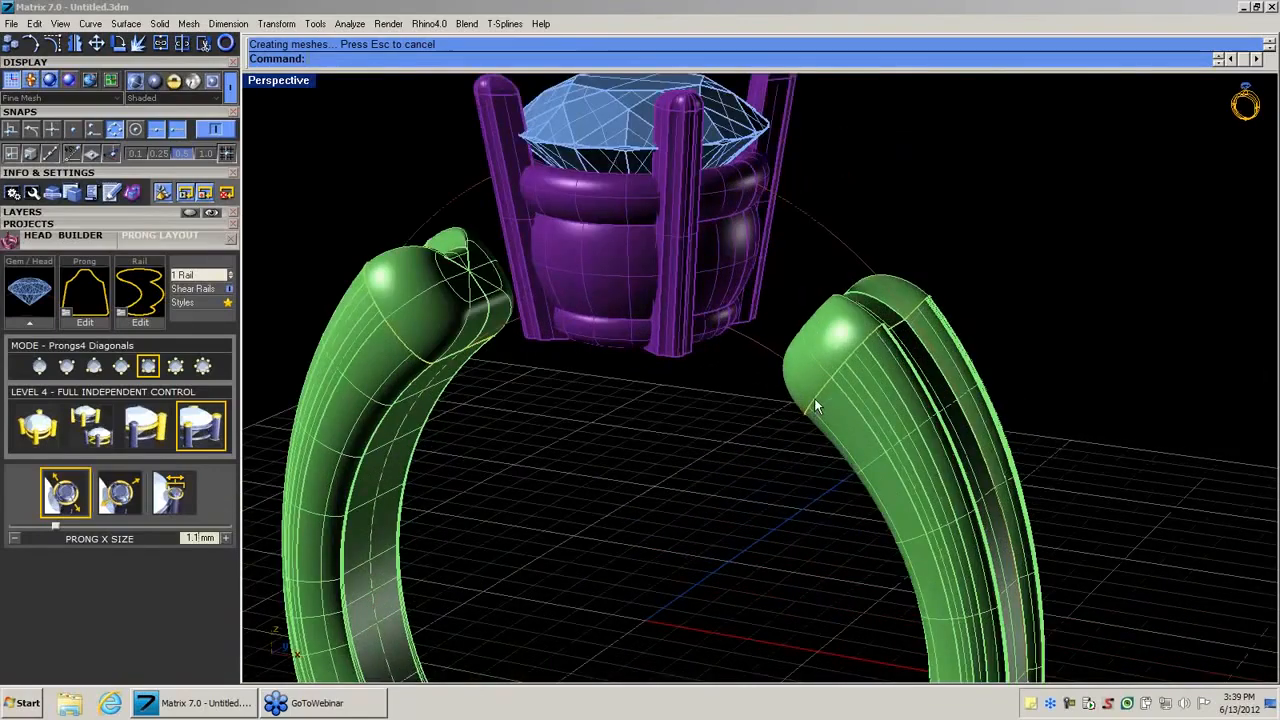
pyautogui.click(814, 400)
pyautogui.click(849, 436)
pyautogui.rightClick(846, 435)
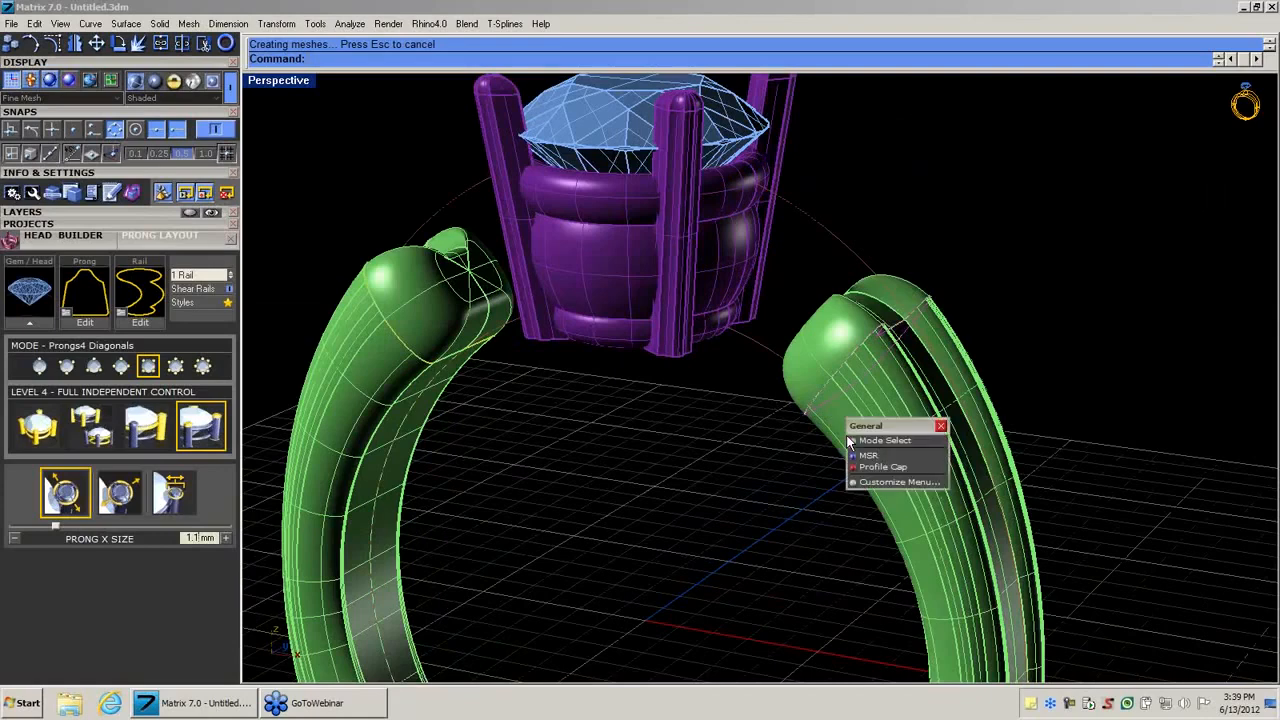
pyautogui.click(856, 456)
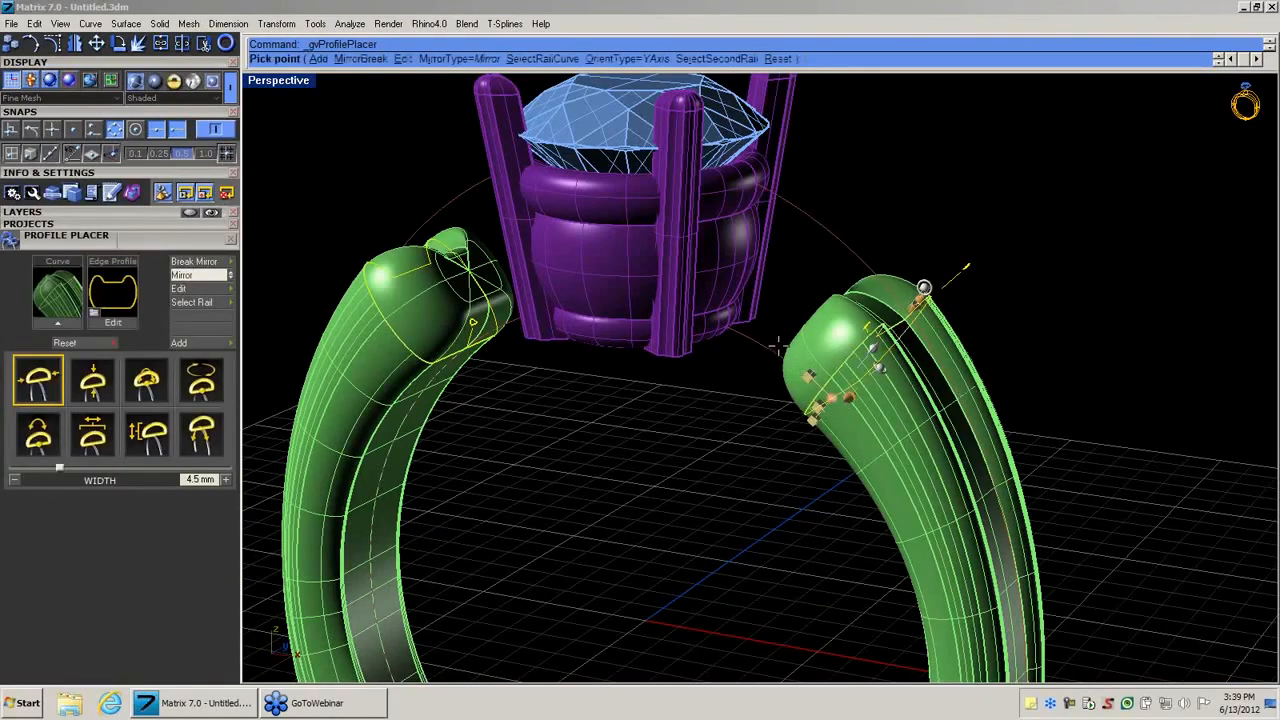
pyautogui.click(812, 380)
pyautogui.moveTo(830, 388); pyautogui.dragTo(758, 332)
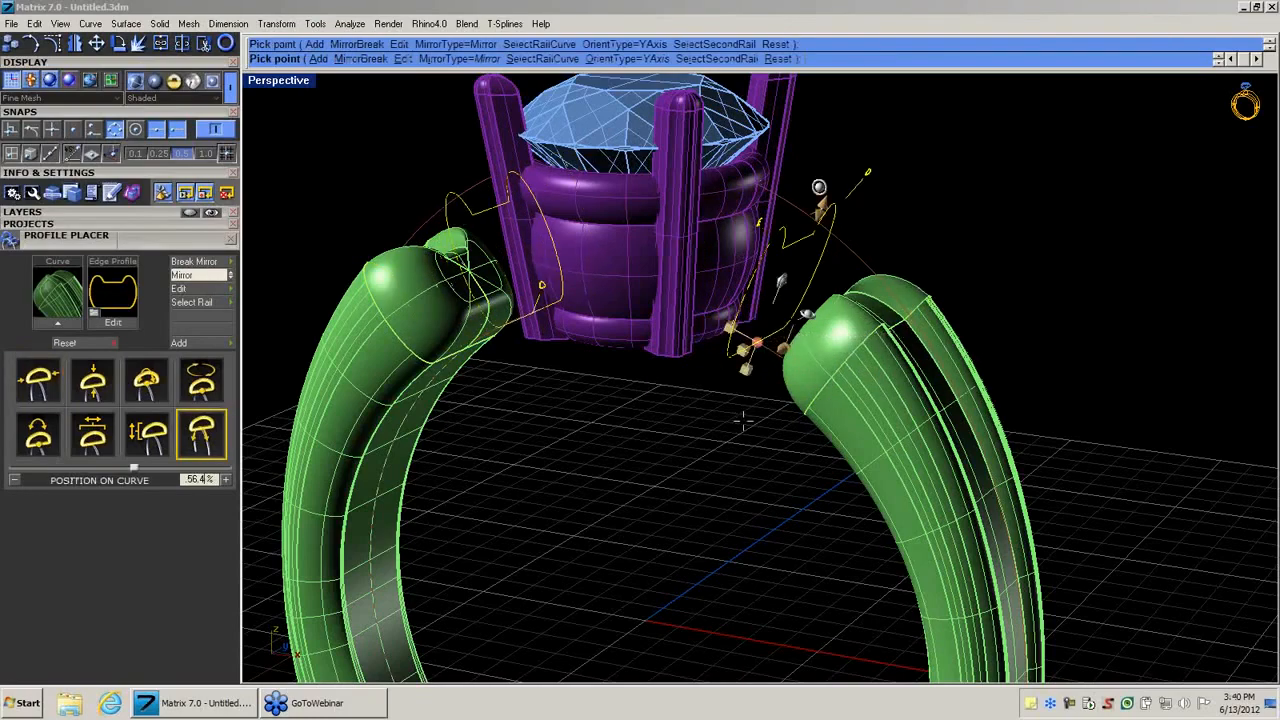
# Tilt the shank's end profile to about -7.4° and rebuild the band.
pyautogui.moveTo(743, 420); pyautogui.dragTo(848, 348, button='right')
pyautogui.moveTo(868, 165); pyautogui.dragTo(846, 160)
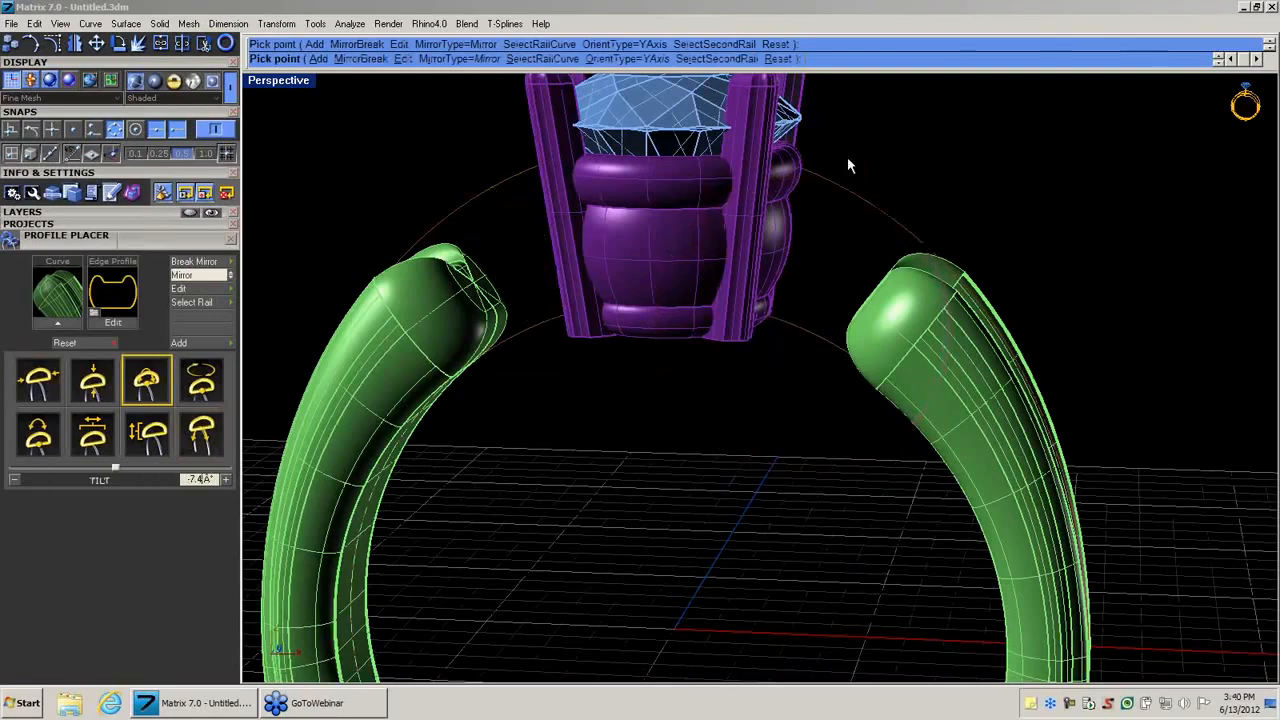
pyautogui.rightClick(847, 157)
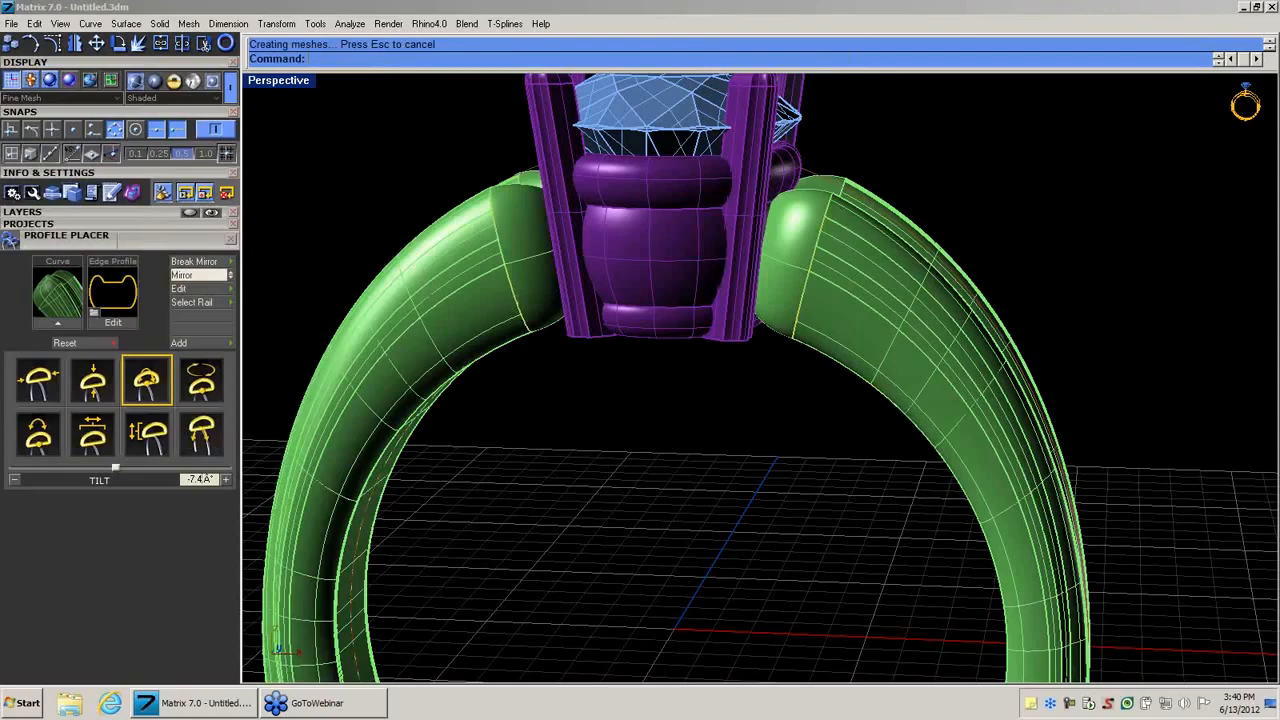
# Edit the shank's end profile beside the head and reduce its width to about 4.1 mm.
pyautogui.moveTo(735, 332); pyautogui.dragTo(591, 429, button='right')
pyautogui.click(631, 333)
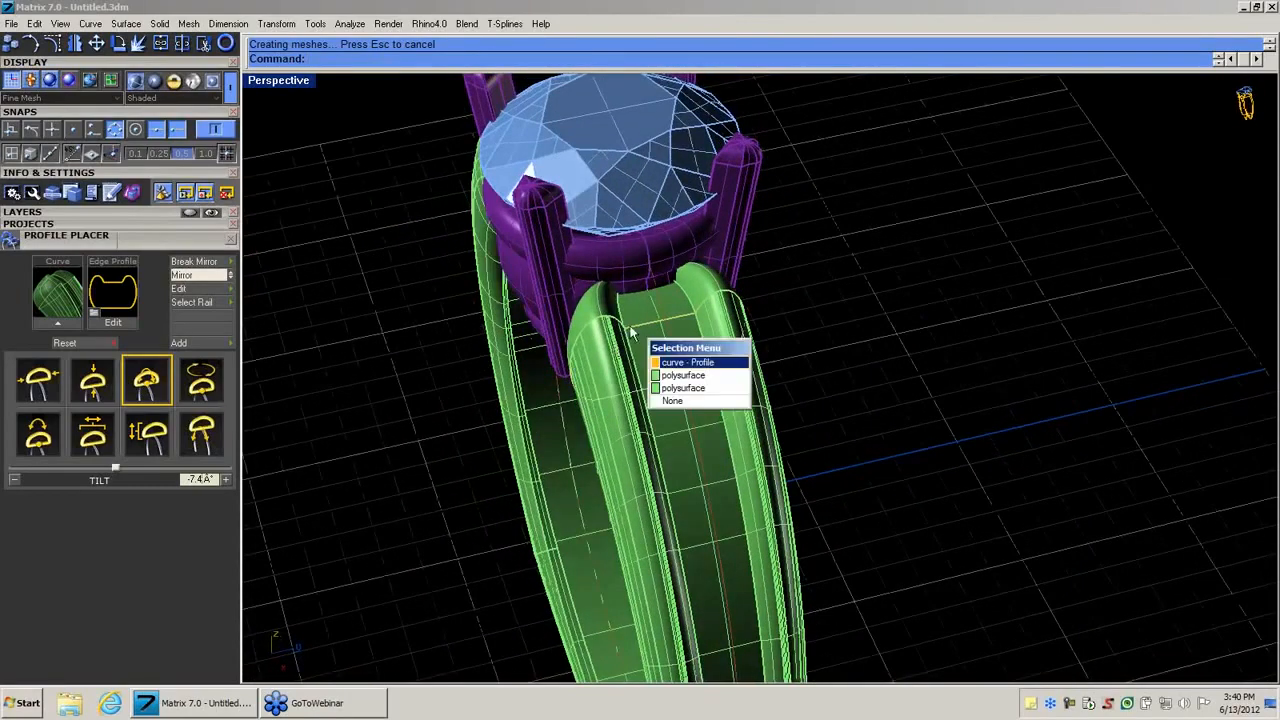
pyautogui.click(656, 362)
pyautogui.rightClick(656, 361)
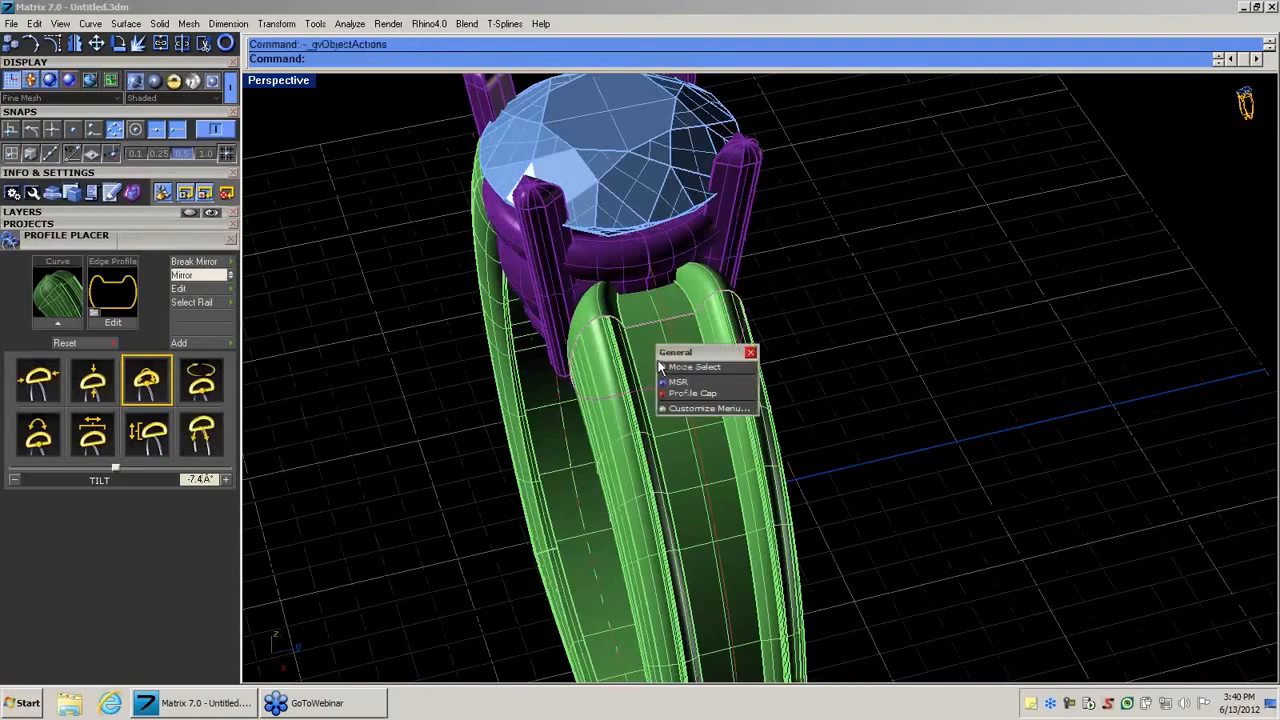
pyautogui.click(682, 393)
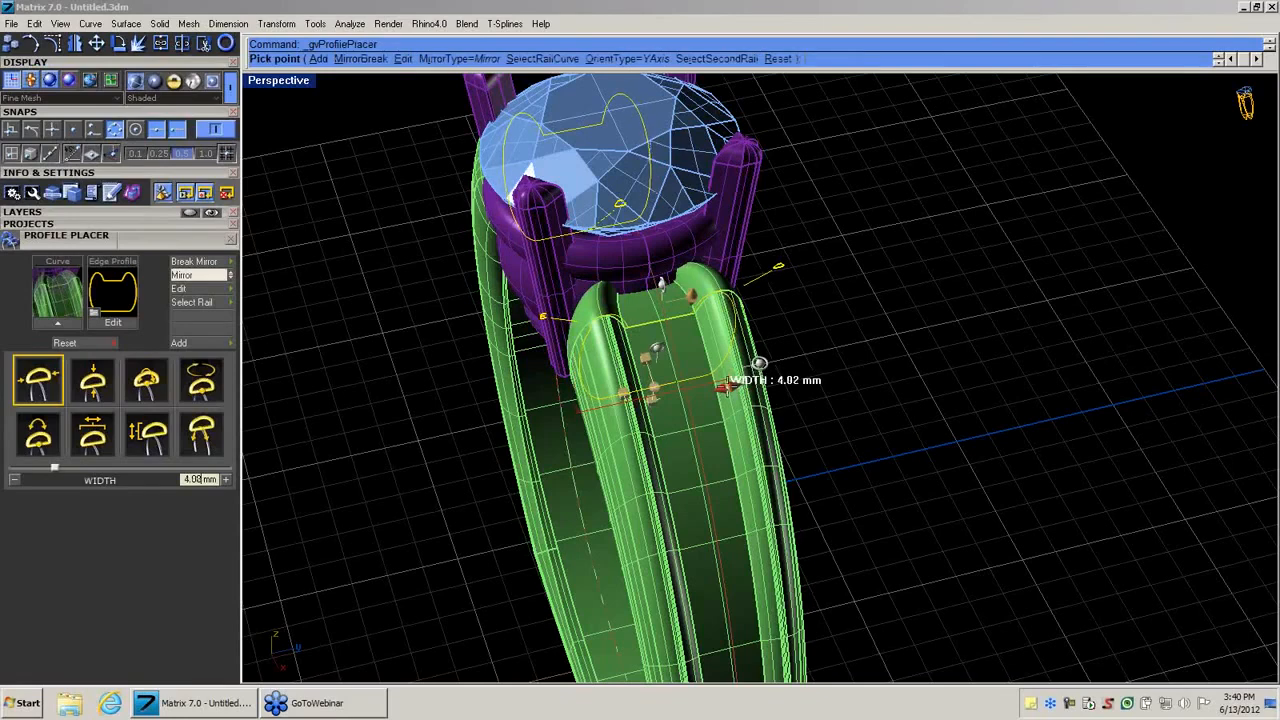
pyautogui.click(731, 384)
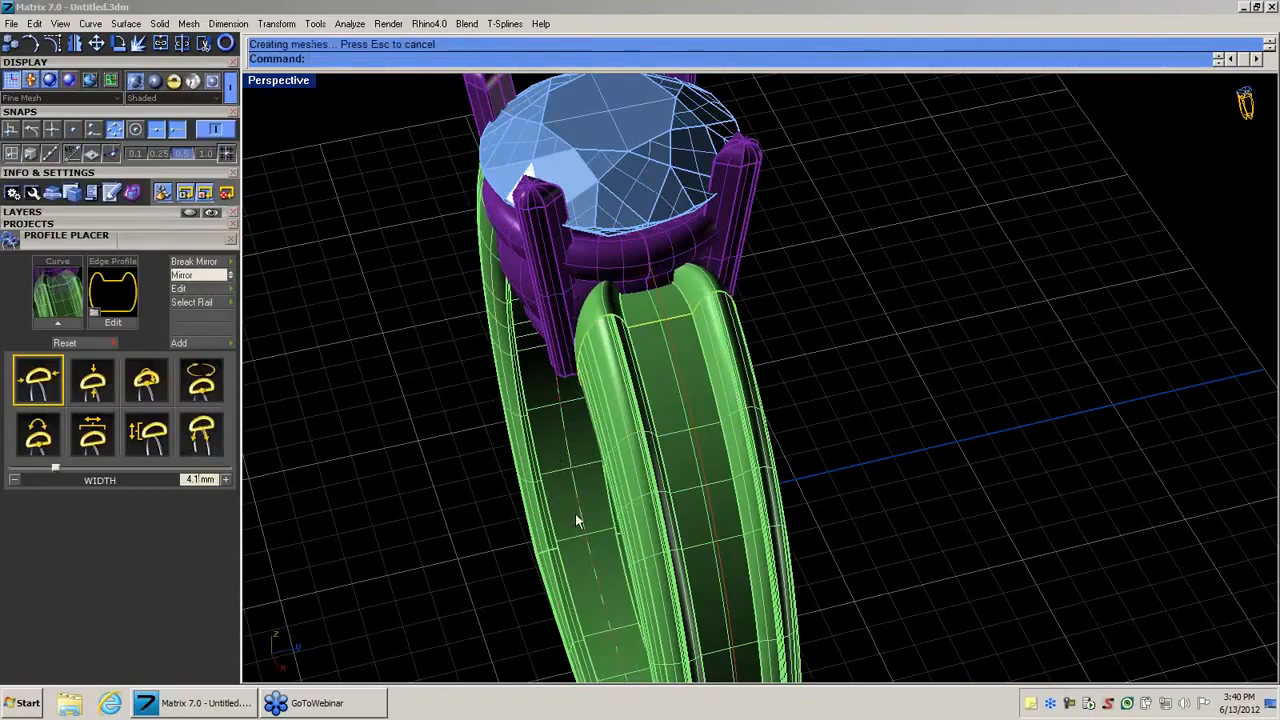
# Select the entire ring and save it as the fourth variation in the Demo project.
pyautogui.moveTo(575, 513); pyautogui.dragTo(729, 477, button='right')
pyautogui.scroll(-5, 729, 477)
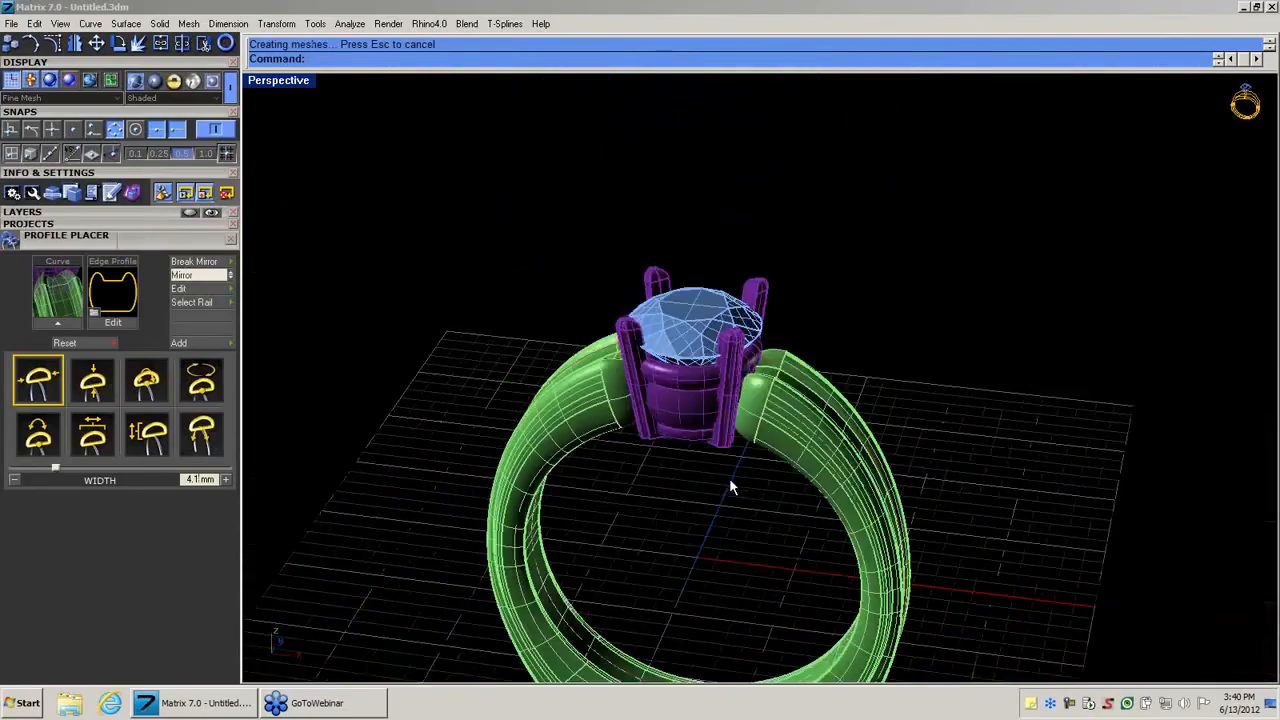
pyautogui.moveTo(739, 546); pyautogui.dragTo(530, 161, button='right')
pyautogui.moveTo(487, 81); pyautogui.dragTo(1118, 674)
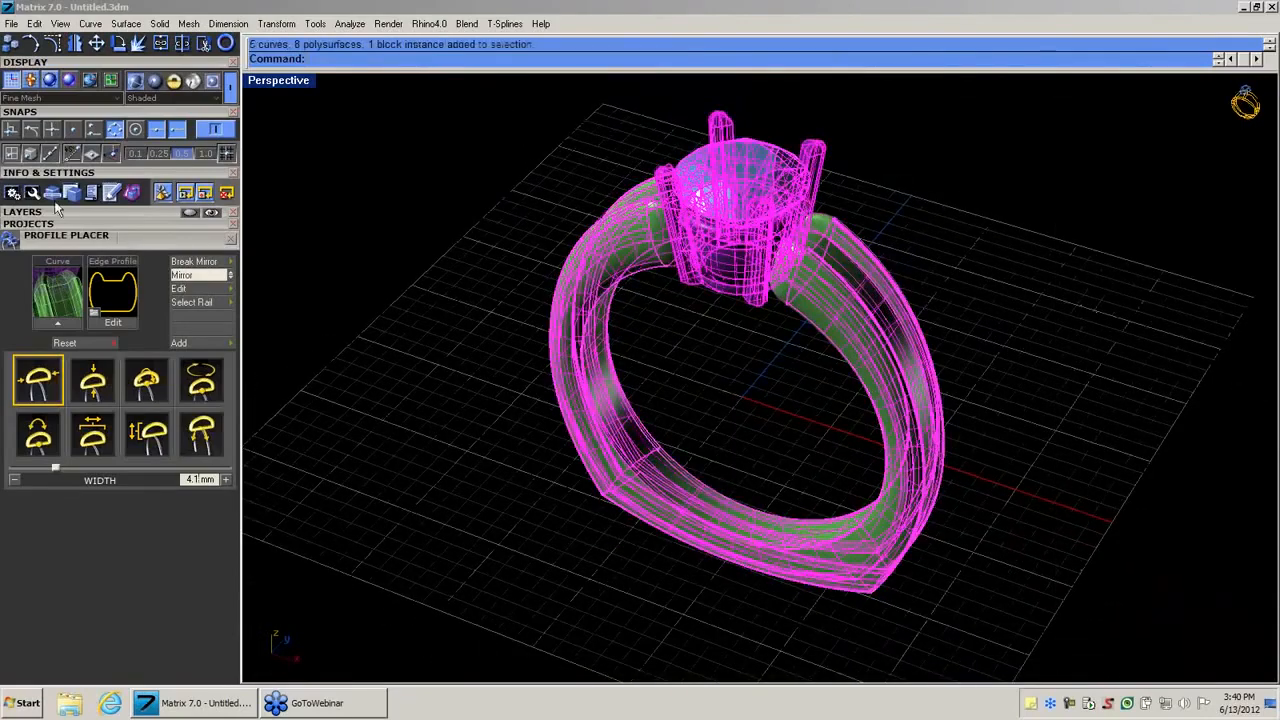
pyautogui.click(60, 23)
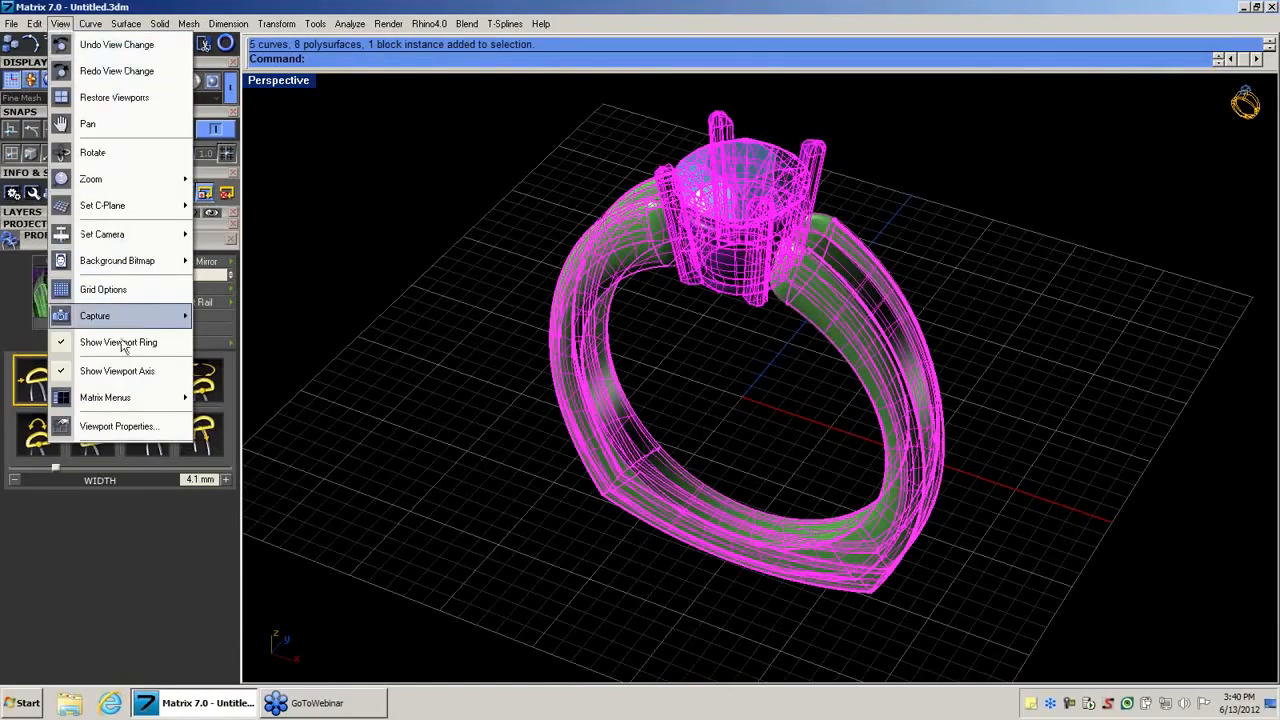
pyautogui.moveTo(124, 400)
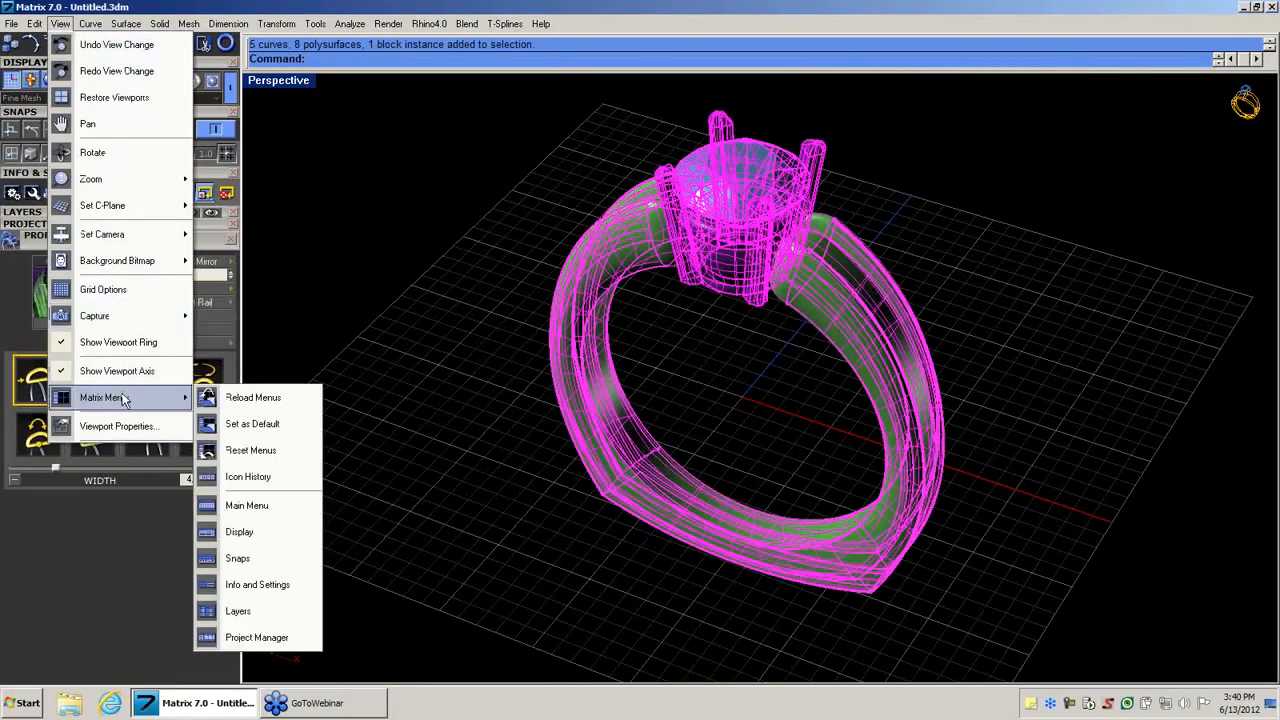
pyautogui.click(232, 585)
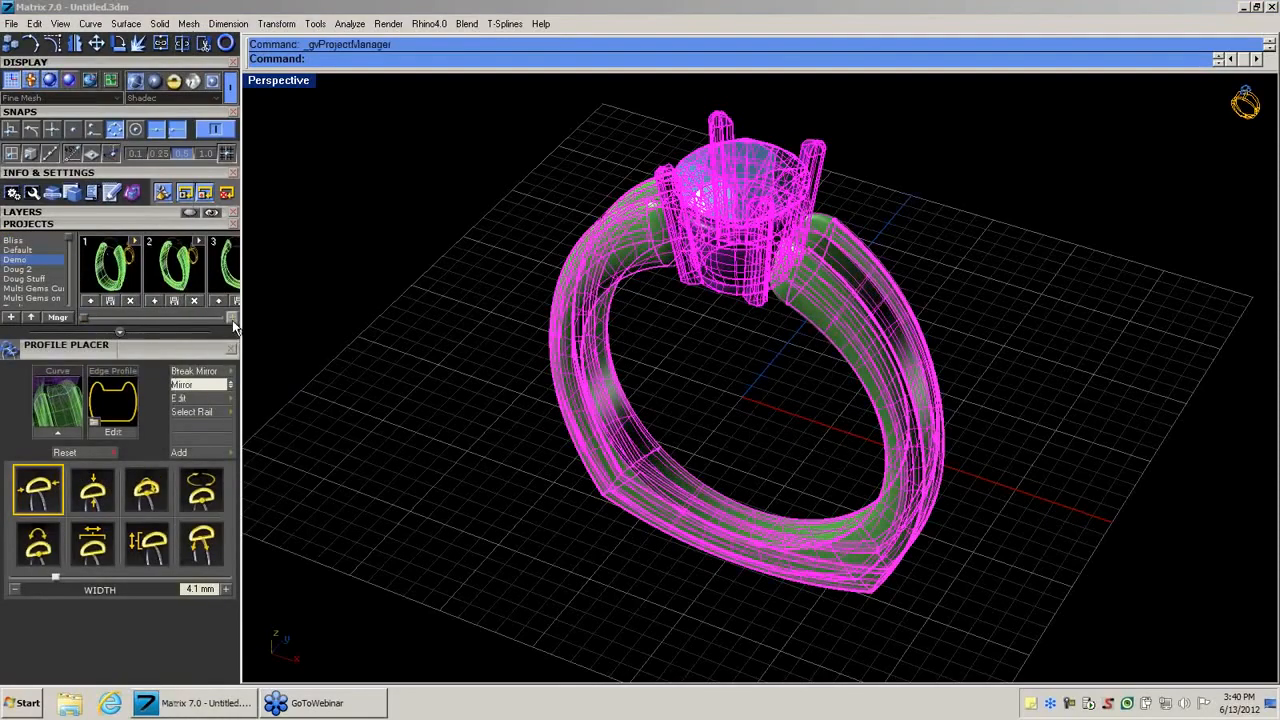
pyautogui.click(231, 320)
pyautogui.click(282, 301)
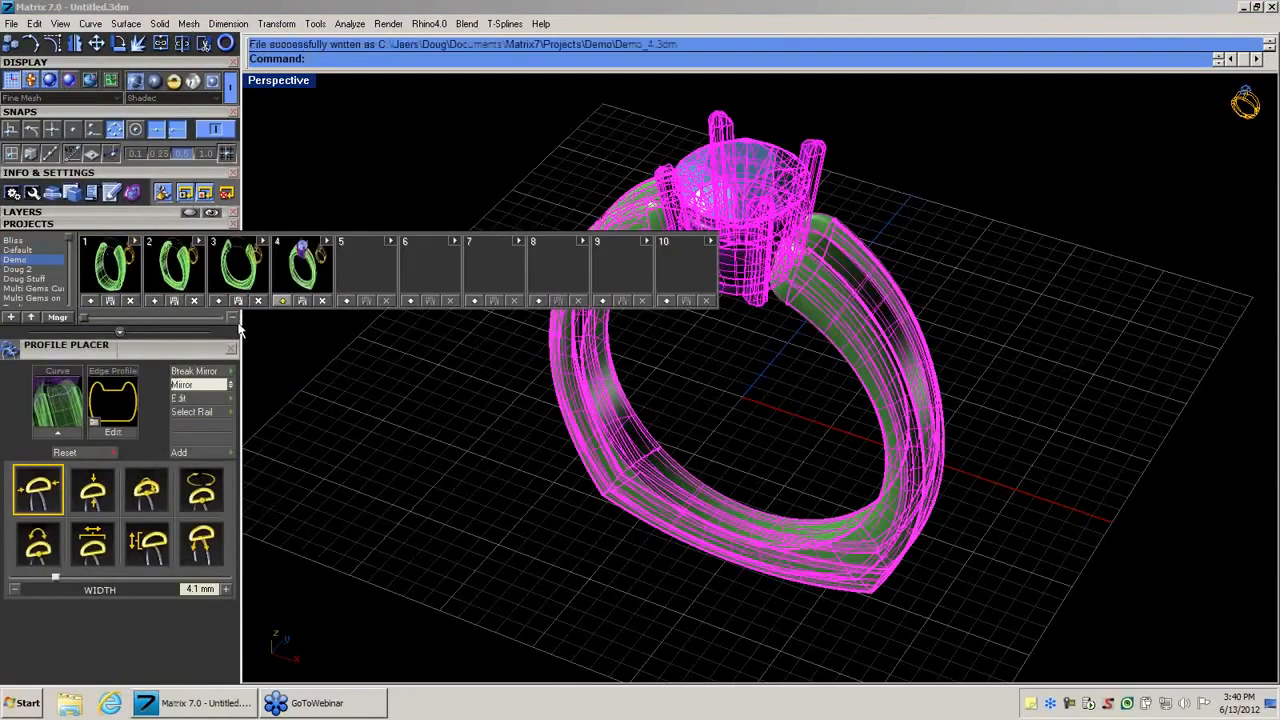
pyautogui.click(231, 320)
pyautogui.click(355, 398)
# Edit the shank profile beside the head and replace its shape with profileplacer_13.
pyautogui.moveTo(510, 388); pyautogui.dragTo(649, 448, button='right')
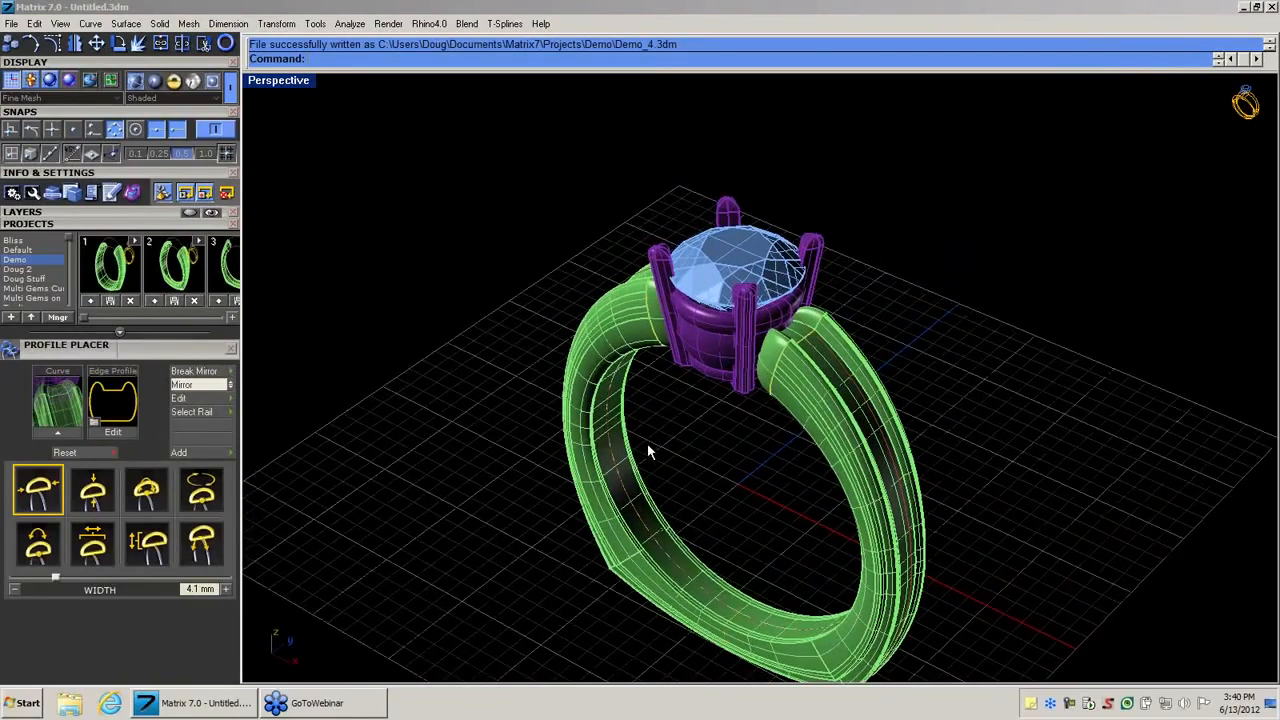
pyautogui.moveTo(700, 443); pyautogui.dragTo(755, 293, button='right')
pyautogui.moveTo(697, 370); pyautogui.dragTo(764, 337, button='right')
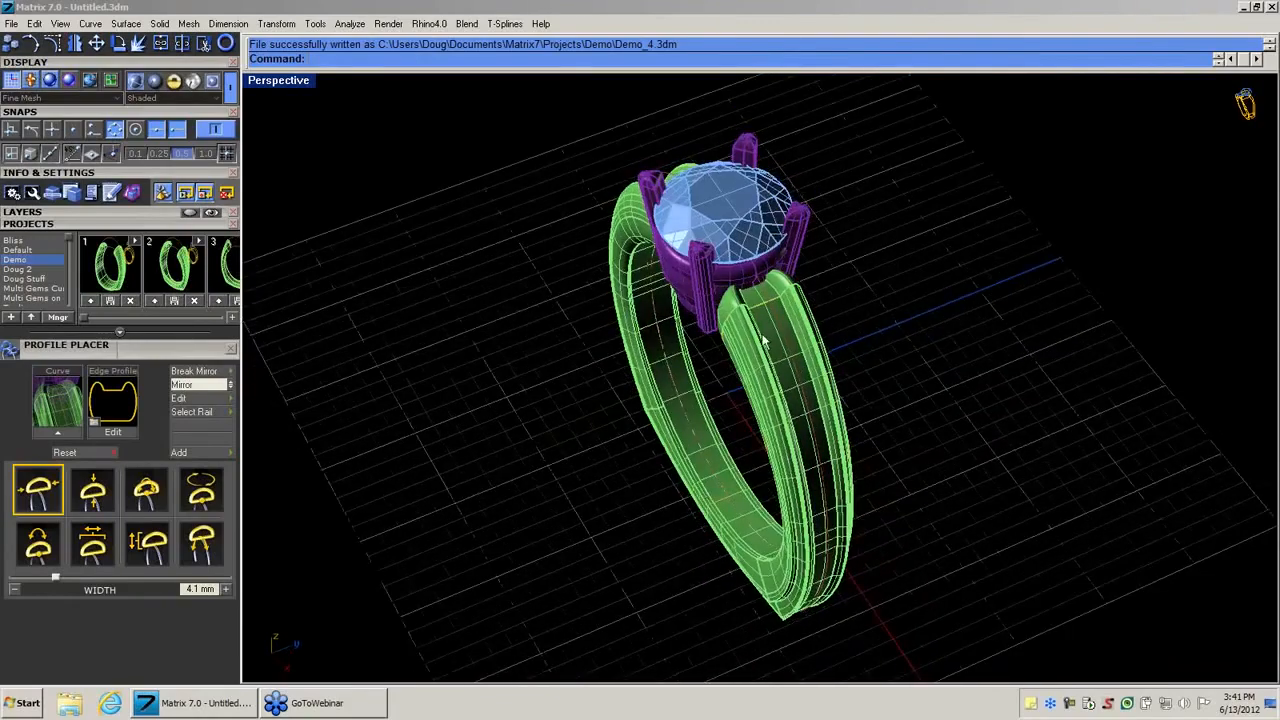
pyautogui.scroll(4, 756, 298)
pyautogui.click(756, 296)
pyautogui.click(789, 334)
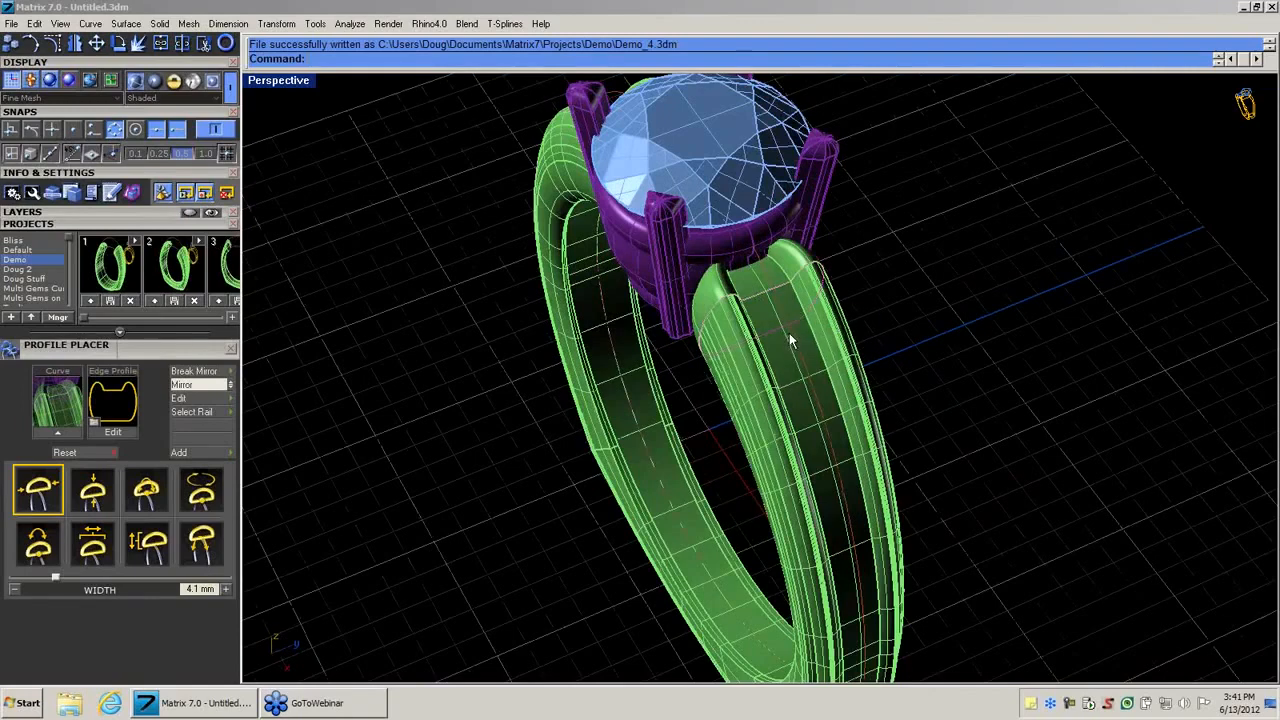
pyautogui.rightClick(789, 333)
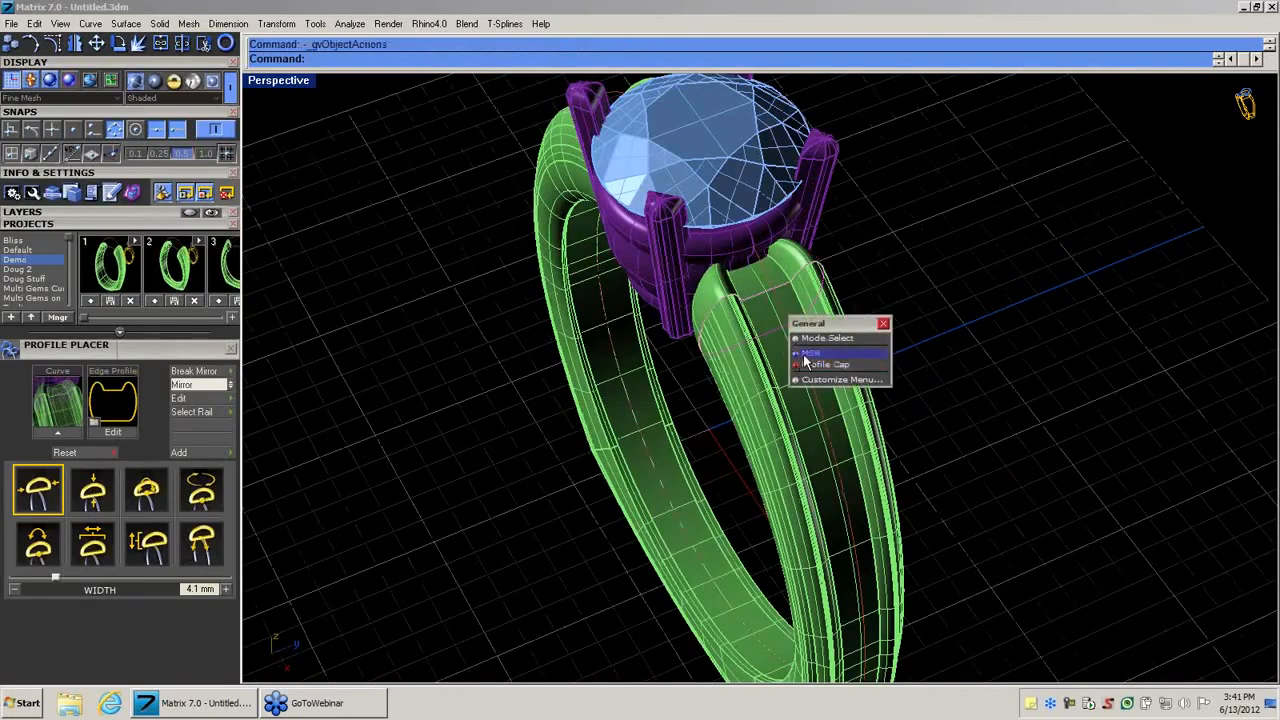
pyautogui.click(804, 355)
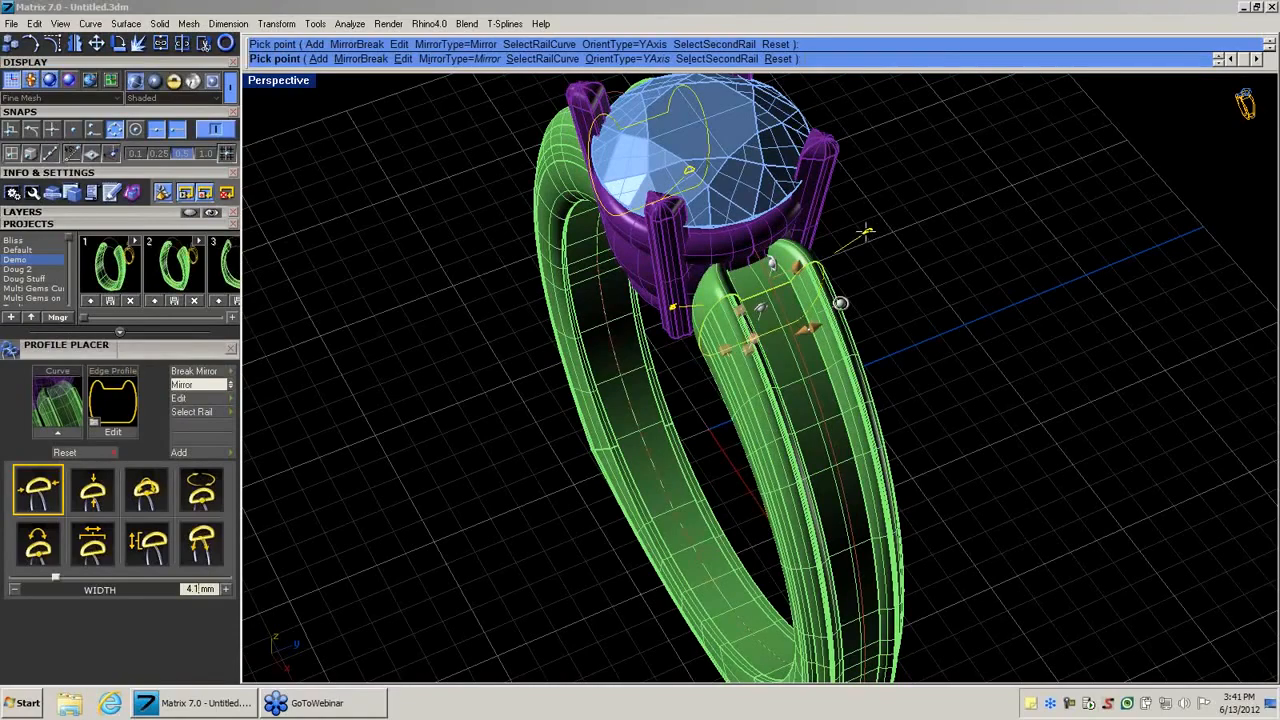
pyautogui.moveTo(871, 253); pyautogui.dragTo(866, 240, button='right')
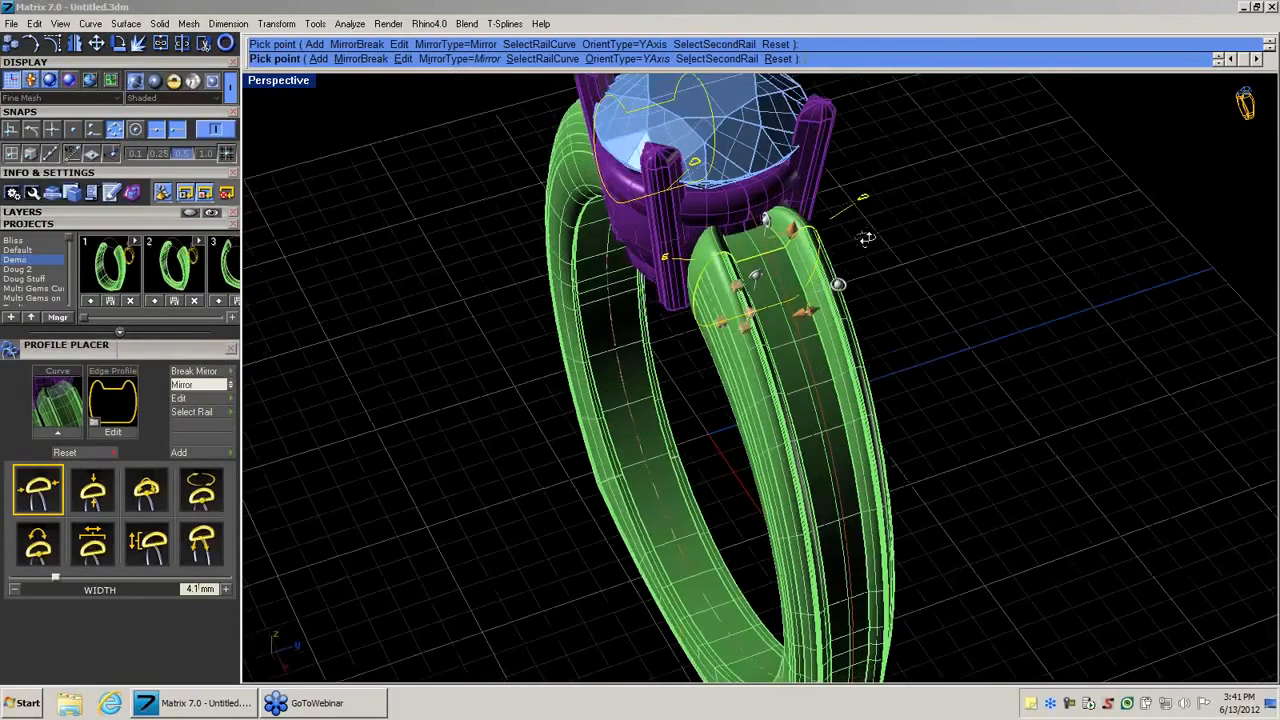
pyautogui.click(865, 198)
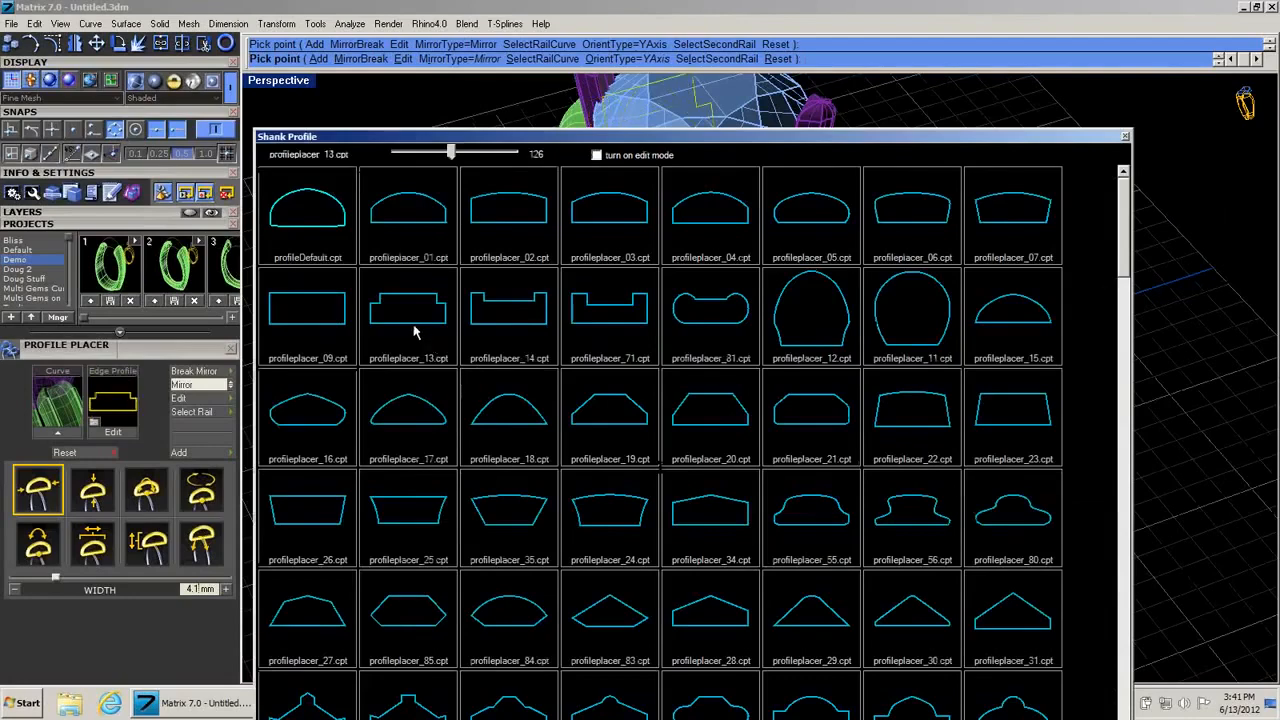
pyautogui.click(412, 324)
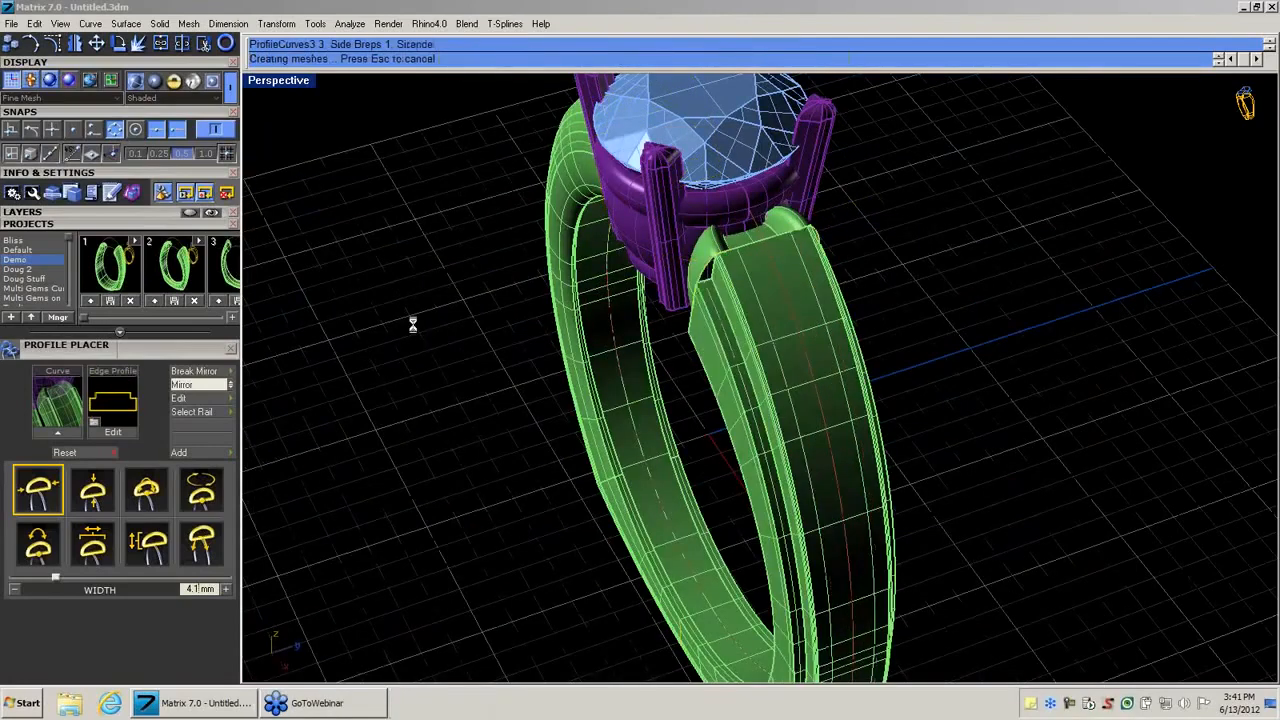
# Edit the ring's outside rail and reduce its top thickness to about 3.17 mm.
pyautogui.moveTo(450, 335); pyautogui.dragTo(601, 265, button='right')
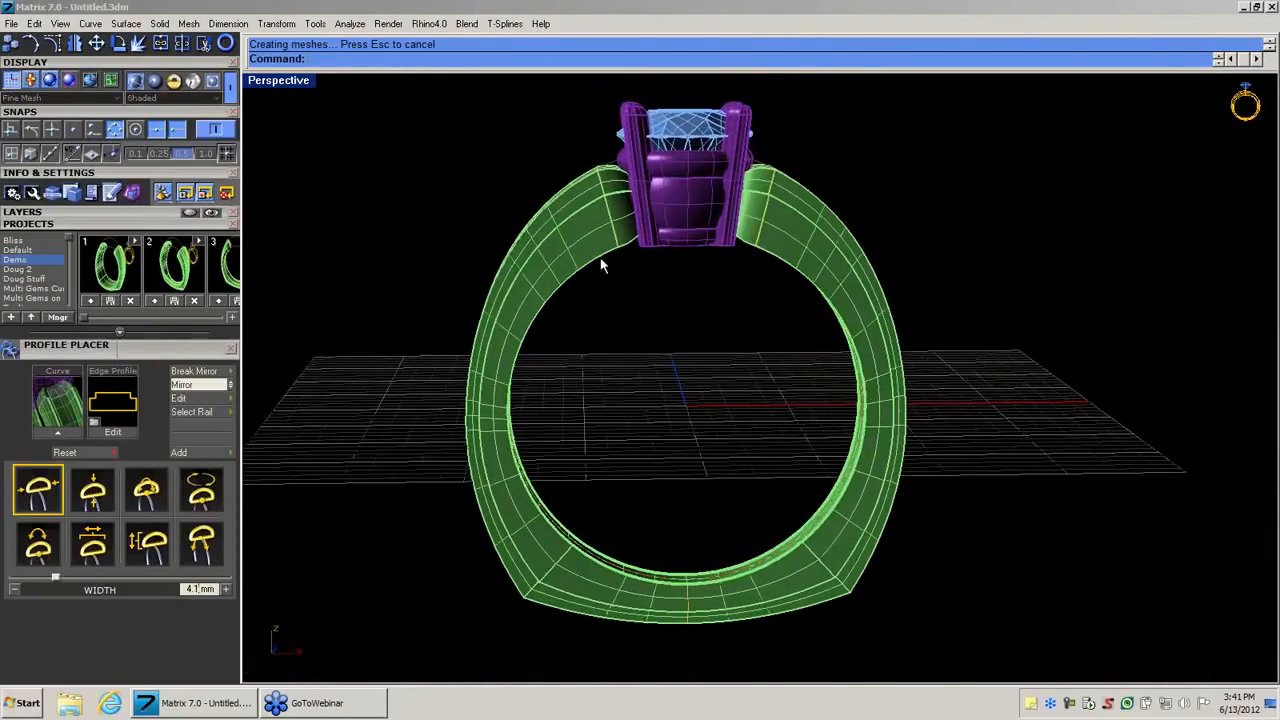
pyautogui.middleClick(615, 180)
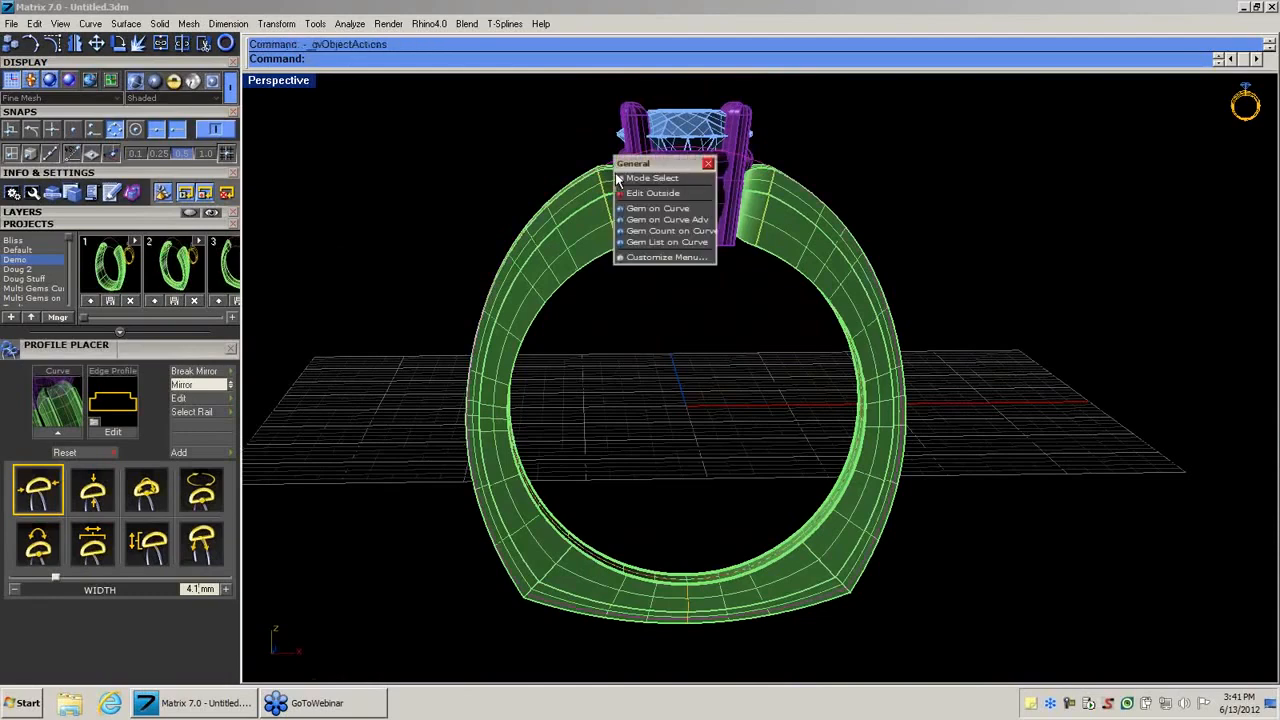
pyautogui.click(635, 195)
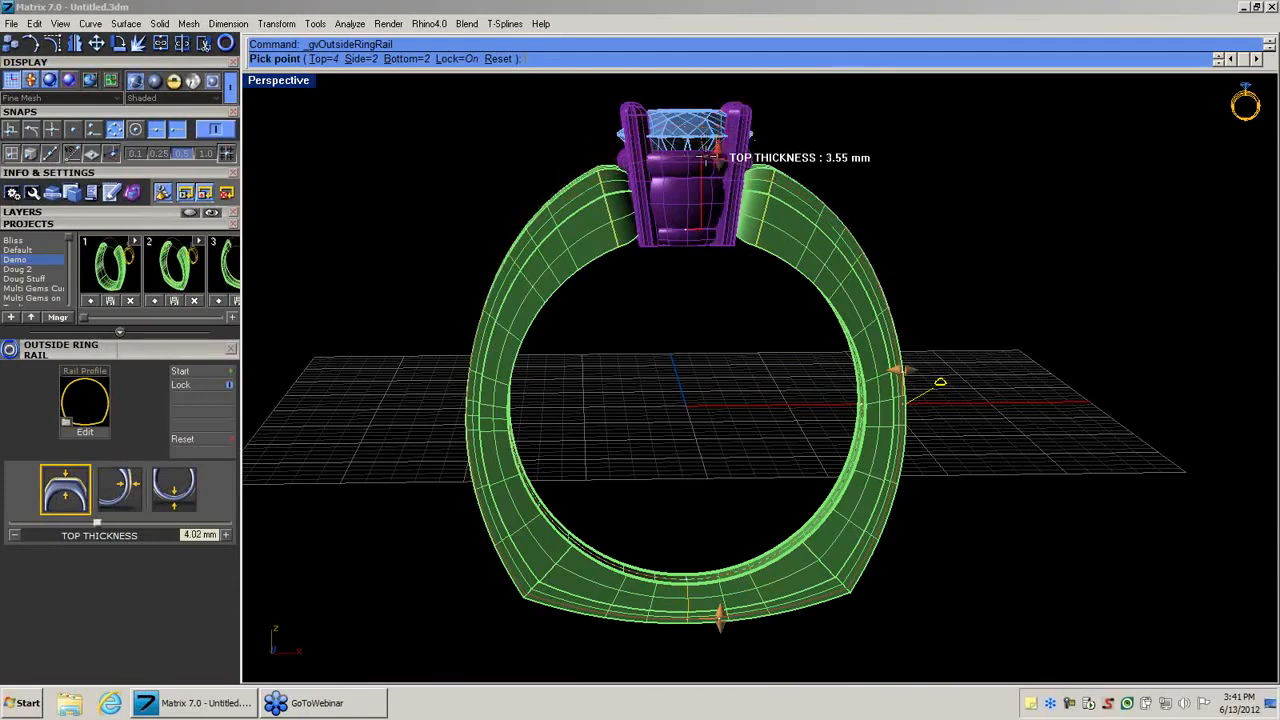
pyautogui.click(706, 165)
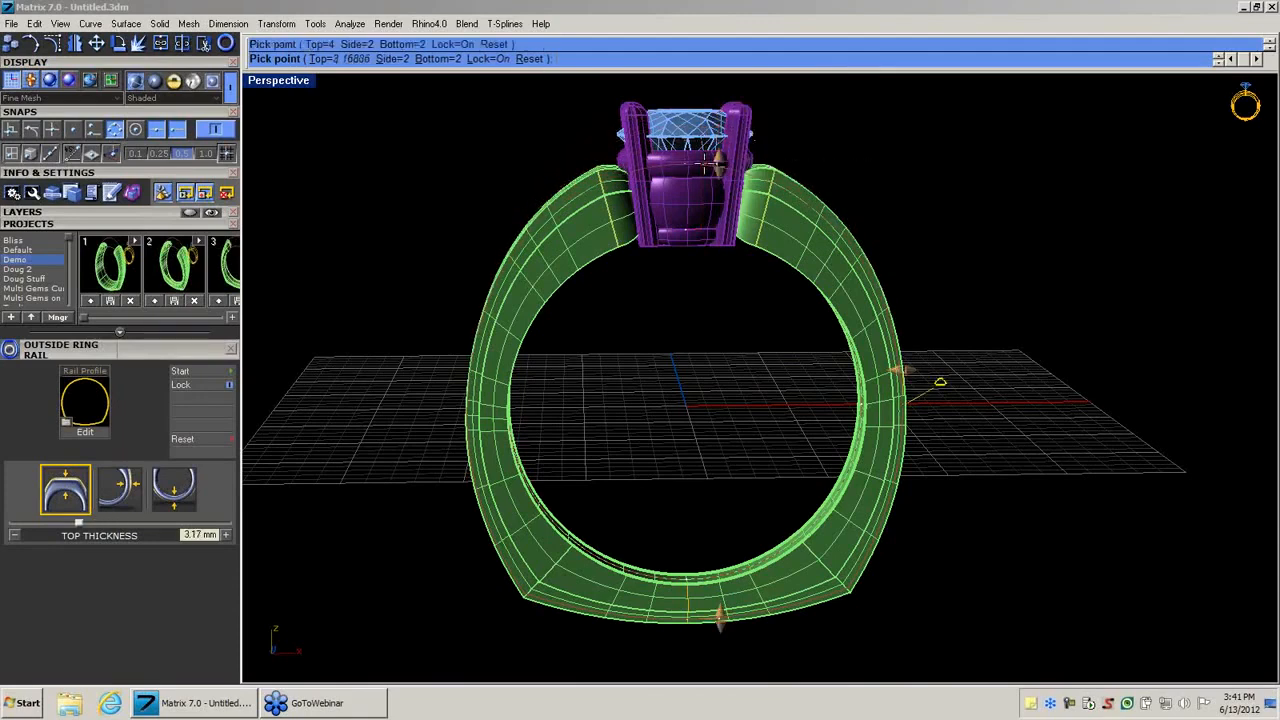
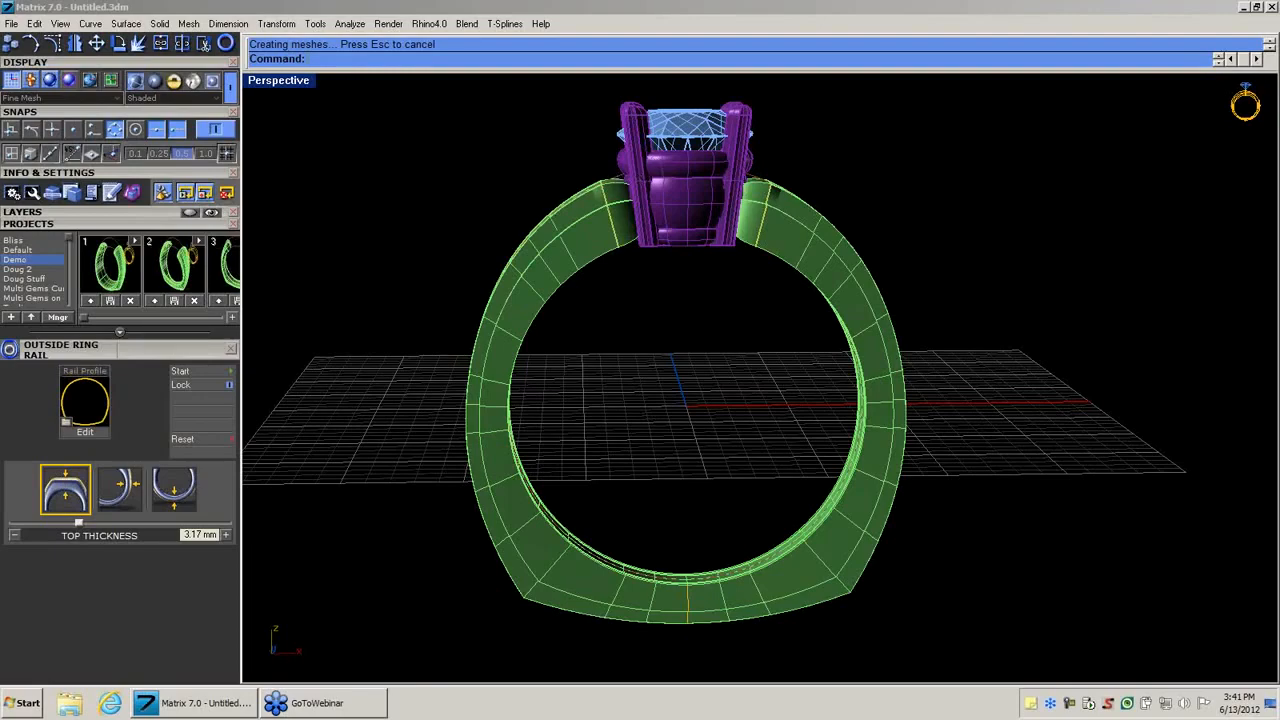
pyautogui.moveTo(740, 262); pyautogui.dragTo(650, 531, button='right')
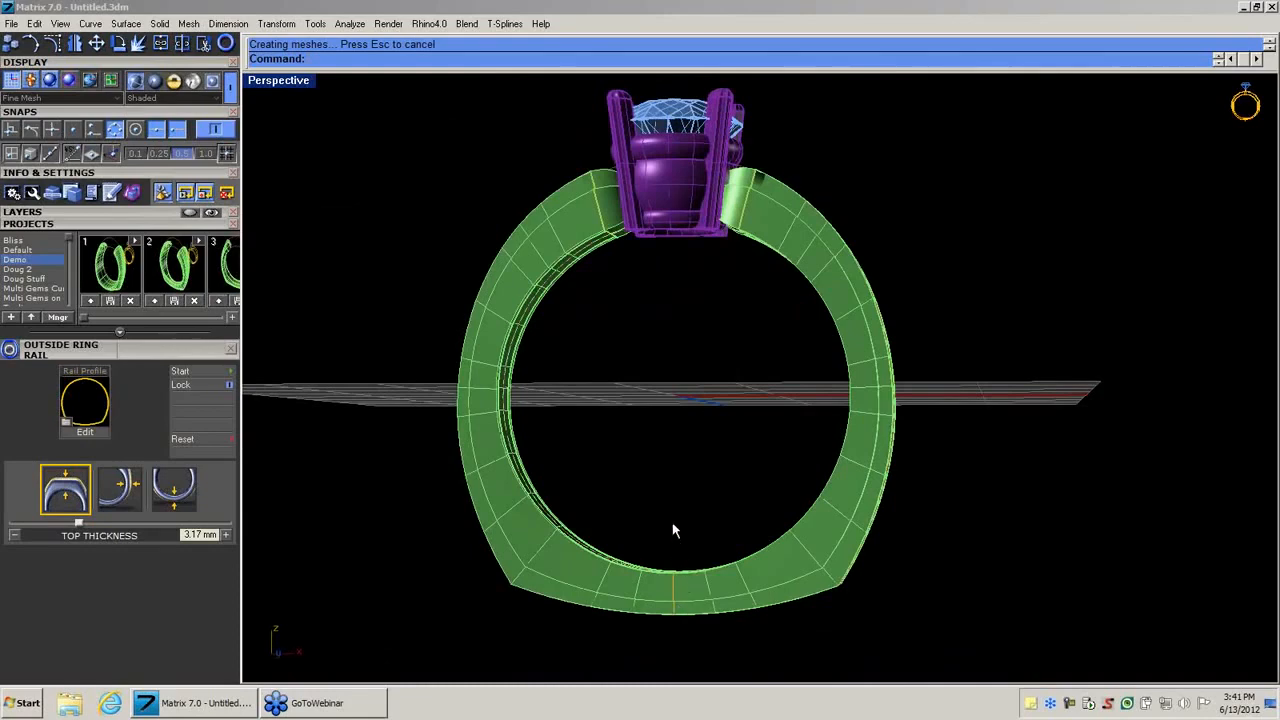
pyautogui.moveTo(517, 410); pyautogui.dragTo(440, 525, button='right')
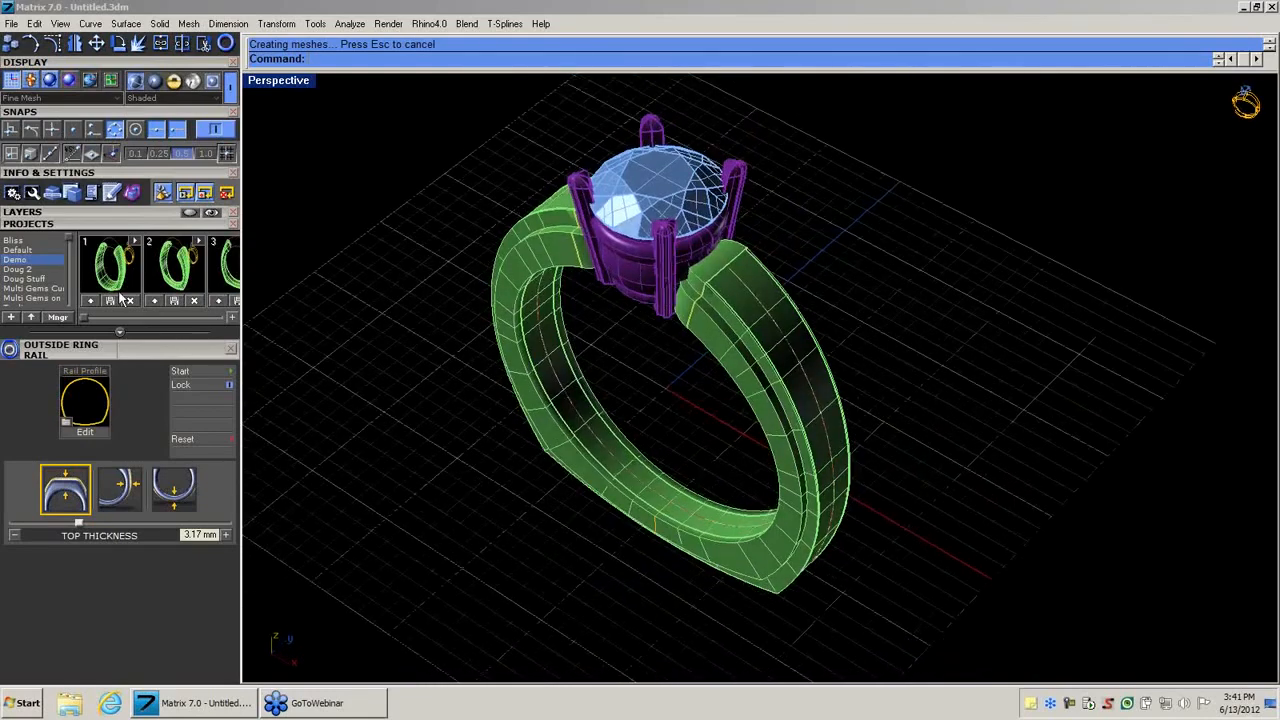
# Start extracting an isocurve and make User 01 the current layer for it.
pyautogui.scroll(3, 72, 111)
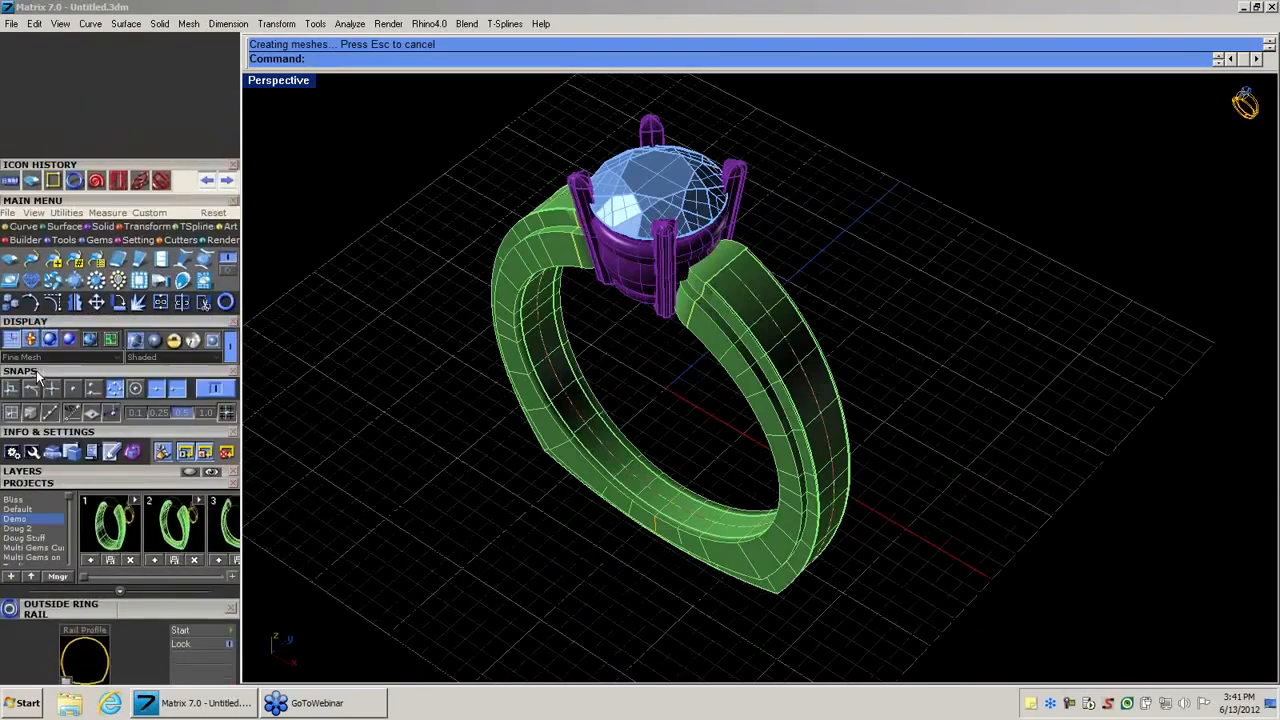
pyautogui.moveTo(36, 262); pyautogui.dragTo(36, 244)
pyautogui.click(16, 103)
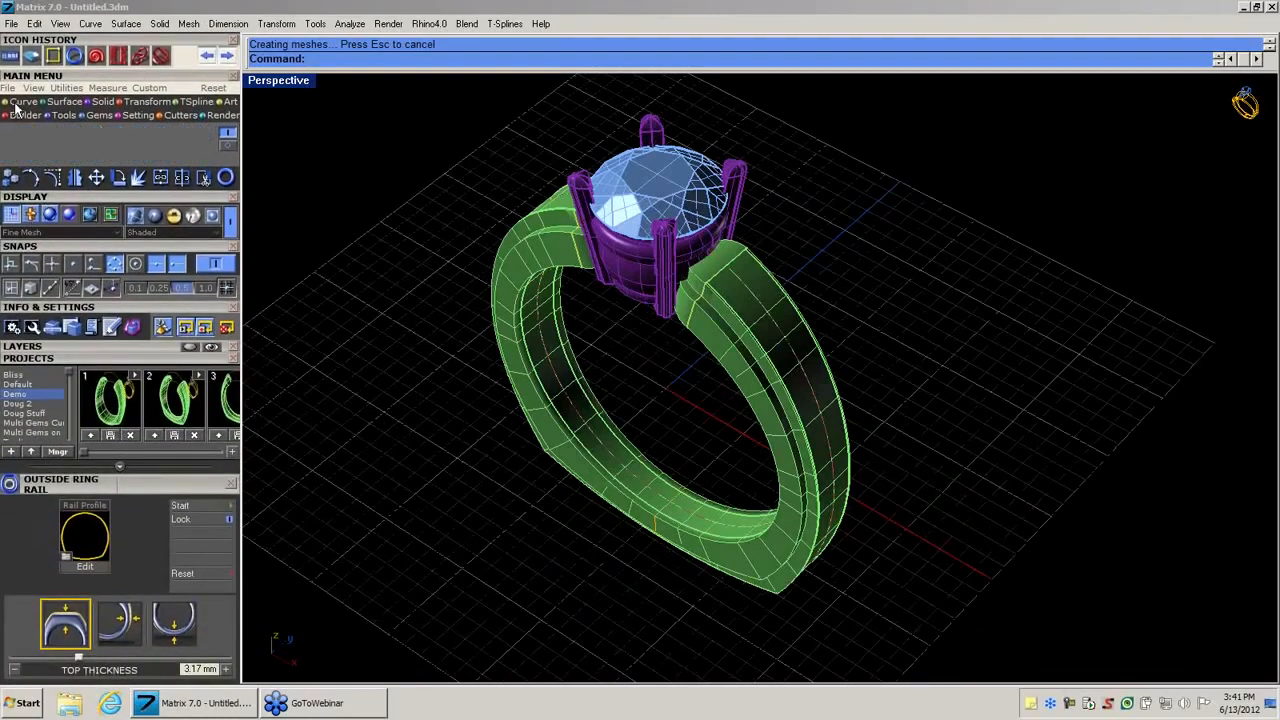
pyautogui.click(145, 177)
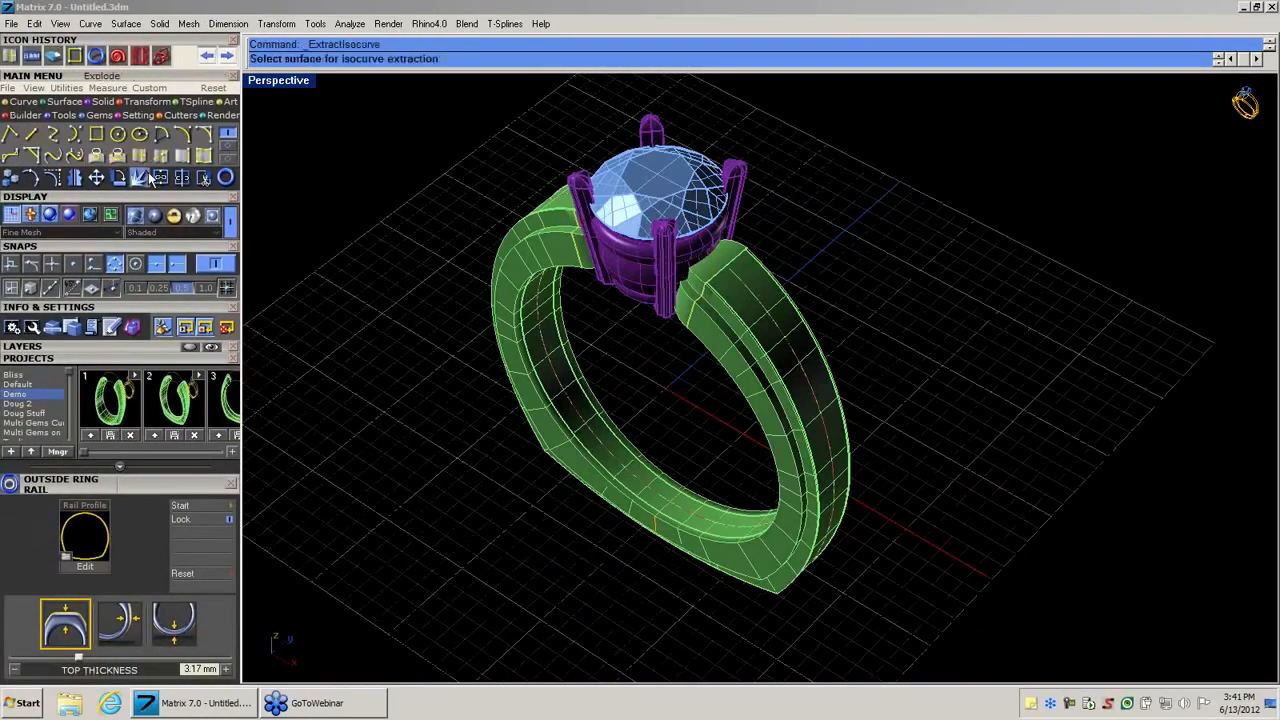
pyautogui.scroll(-1, 112, 352)
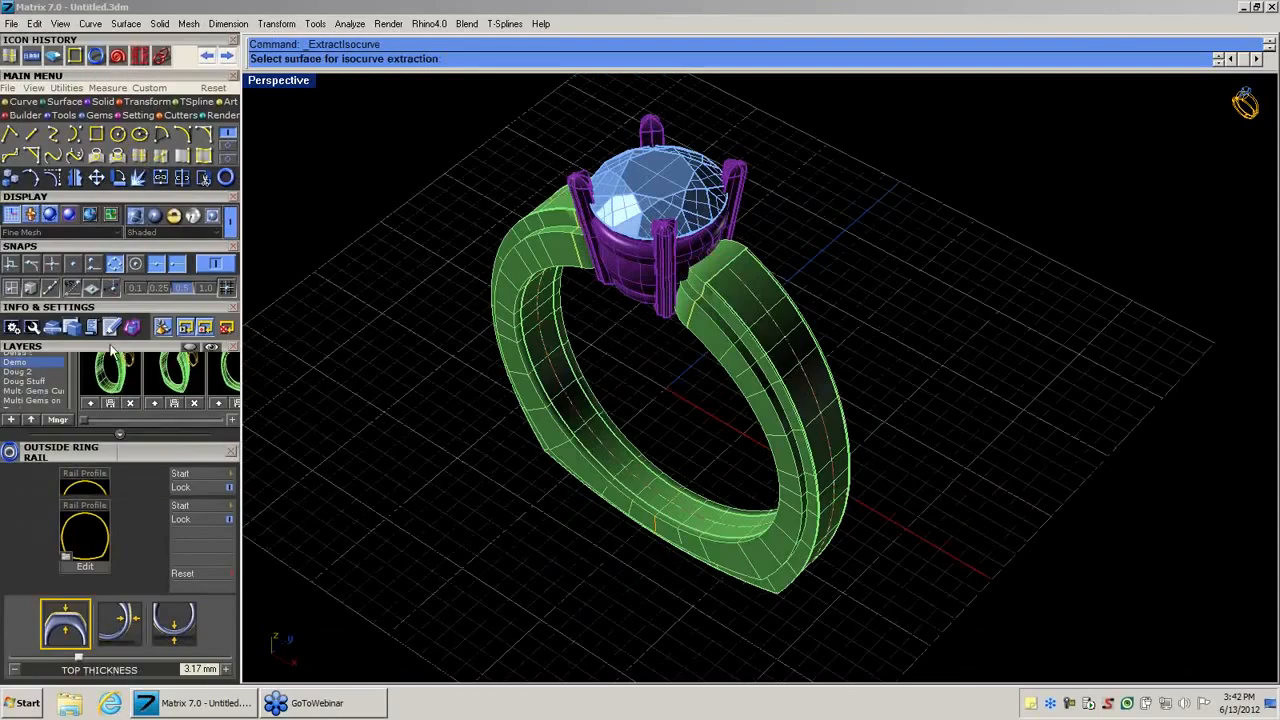
pyautogui.click(112, 348)
pyautogui.click(158, 377)
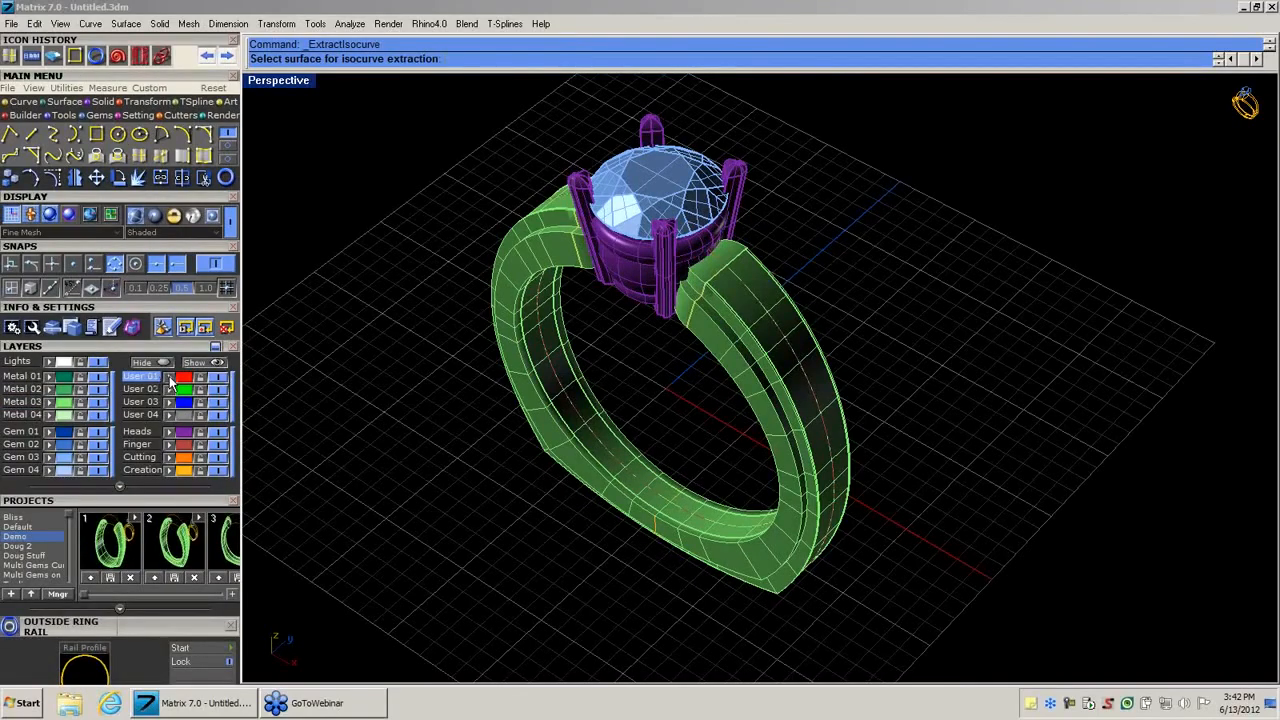
# Extract the lengthwise isocurve running along the middle of the shank's outer face.
pyautogui.moveTo(520, 514); pyautogui.dragTo(455, 514, button='right')
pyautogui.scroll(4, 738, 372)
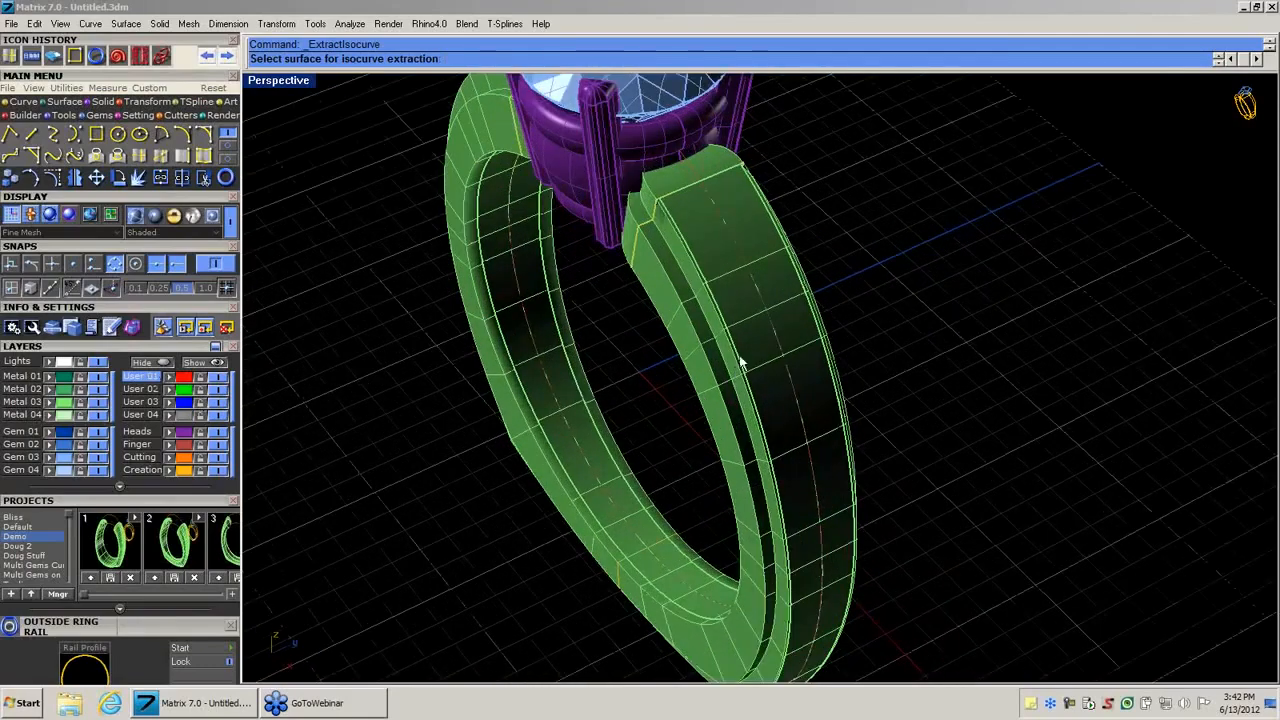
pyautogui.click(740, 272)
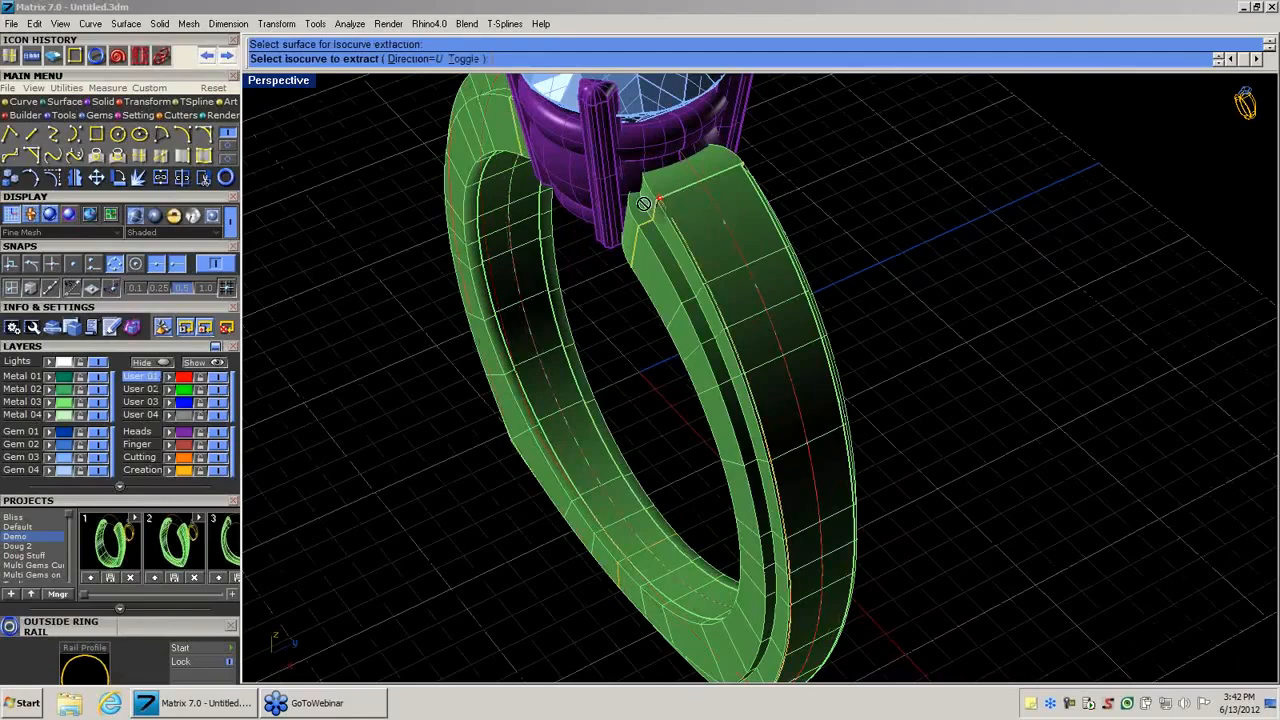
pyautogui.scroll(2, 668, 193)
pyautogui.scroll(2, 668, 193)
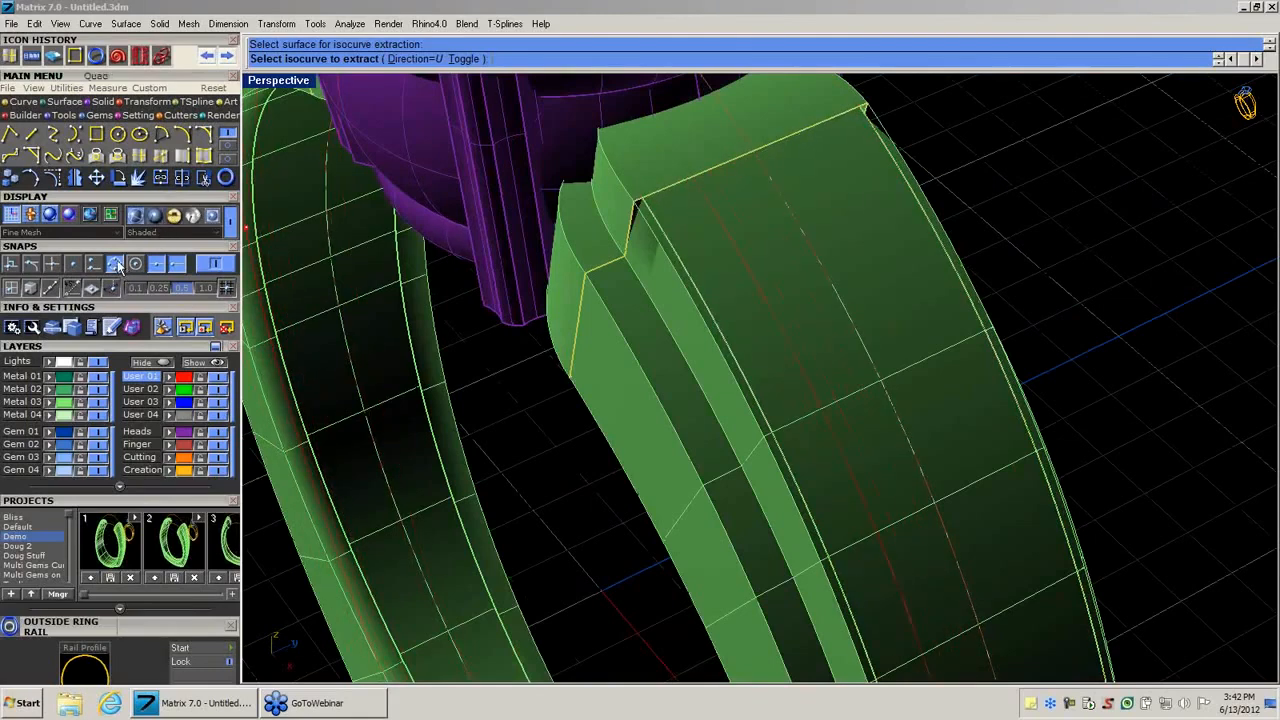
pyautogui.click(749, 163)
pyautogui.scroll(-10, 749, 288)
pyautogui.moveTo(757, 294); pyautogui.dragTo(840, 414, button='right')
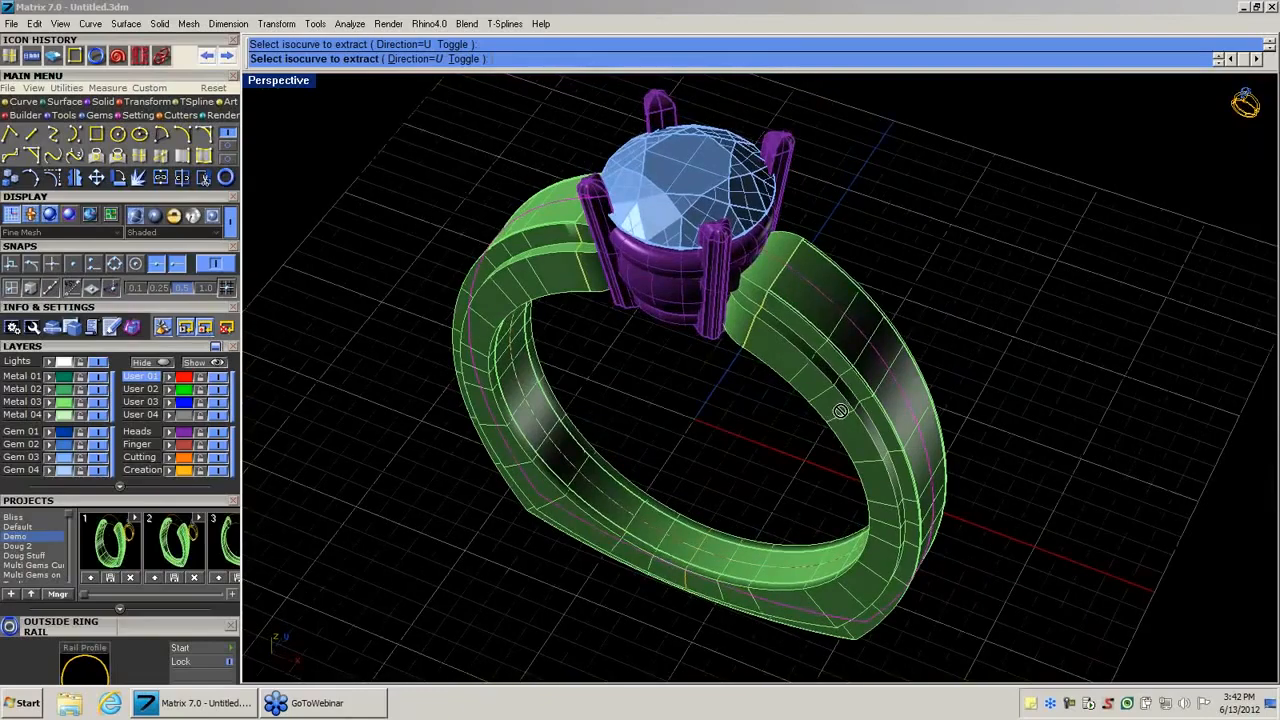
pyautogui.press('Escape')
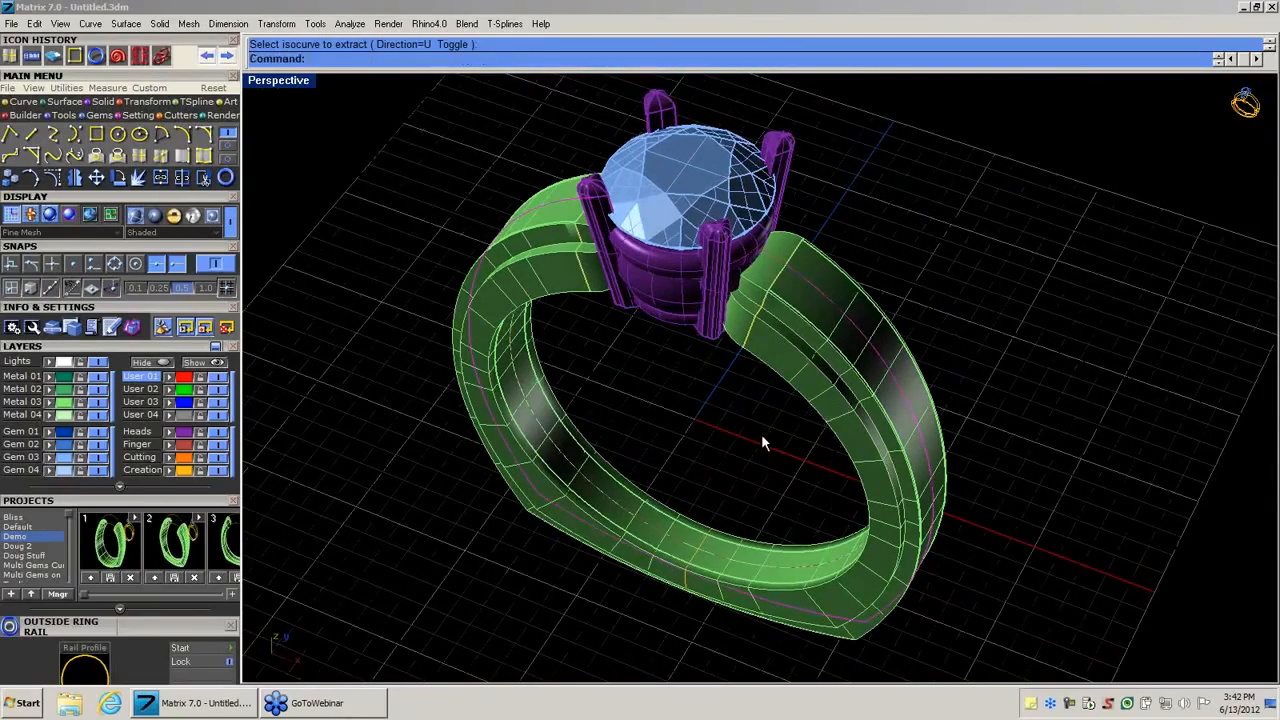
# Lay a row of round gems along the extracted shank isocurve with Gem on Curve Adv.
pyautogui.moveTo(761, 440); pyautogui.dragTo(778, 375, button='right')
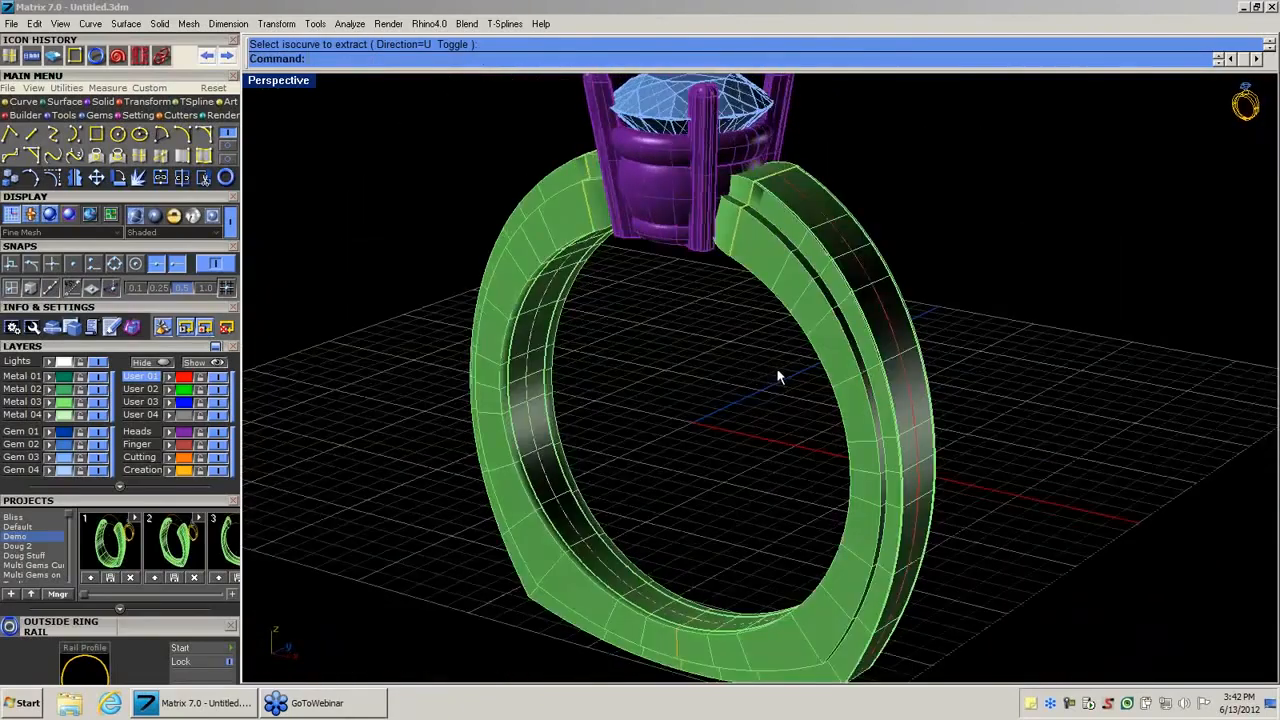
pyautogui.scroll(4, 886, 318)
pyautogui.scroll(-2, 886, 318)
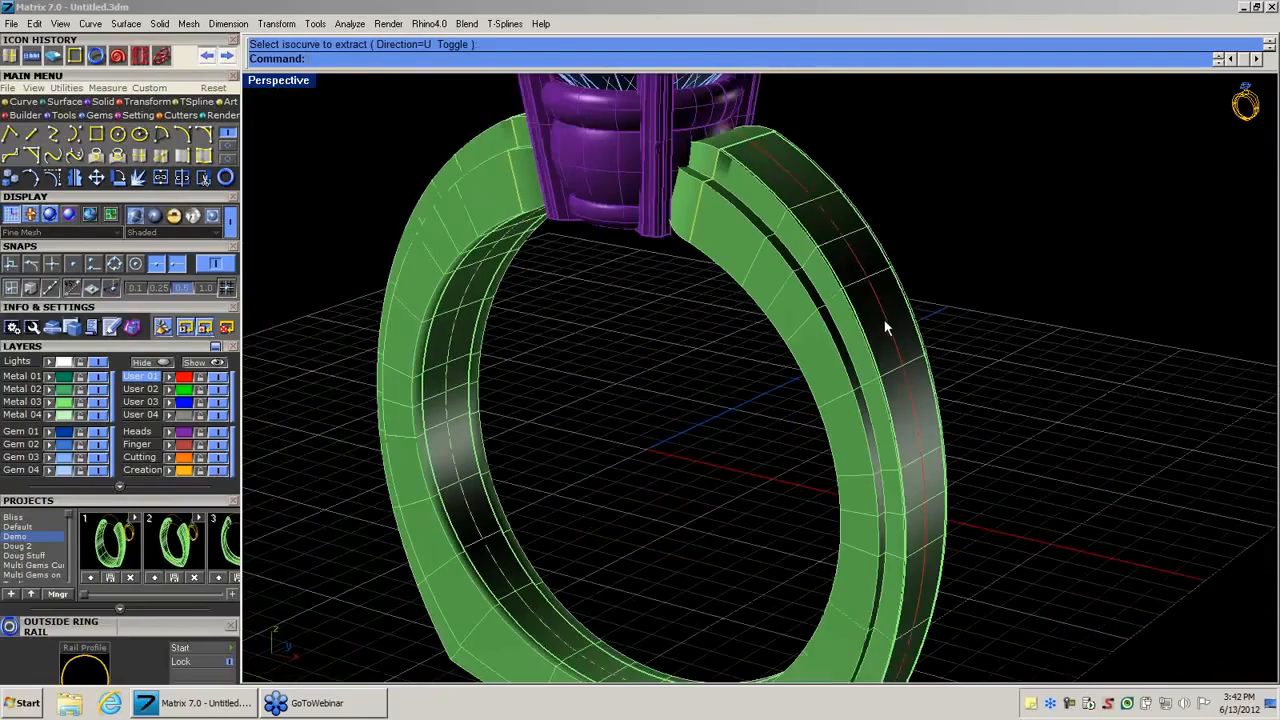
pyautogui.click(885, 323)
pyautogui.click(909, 370)
pyautogui.moveTo(790, 386); pyautogui.dragTo(752, 394, button='right')
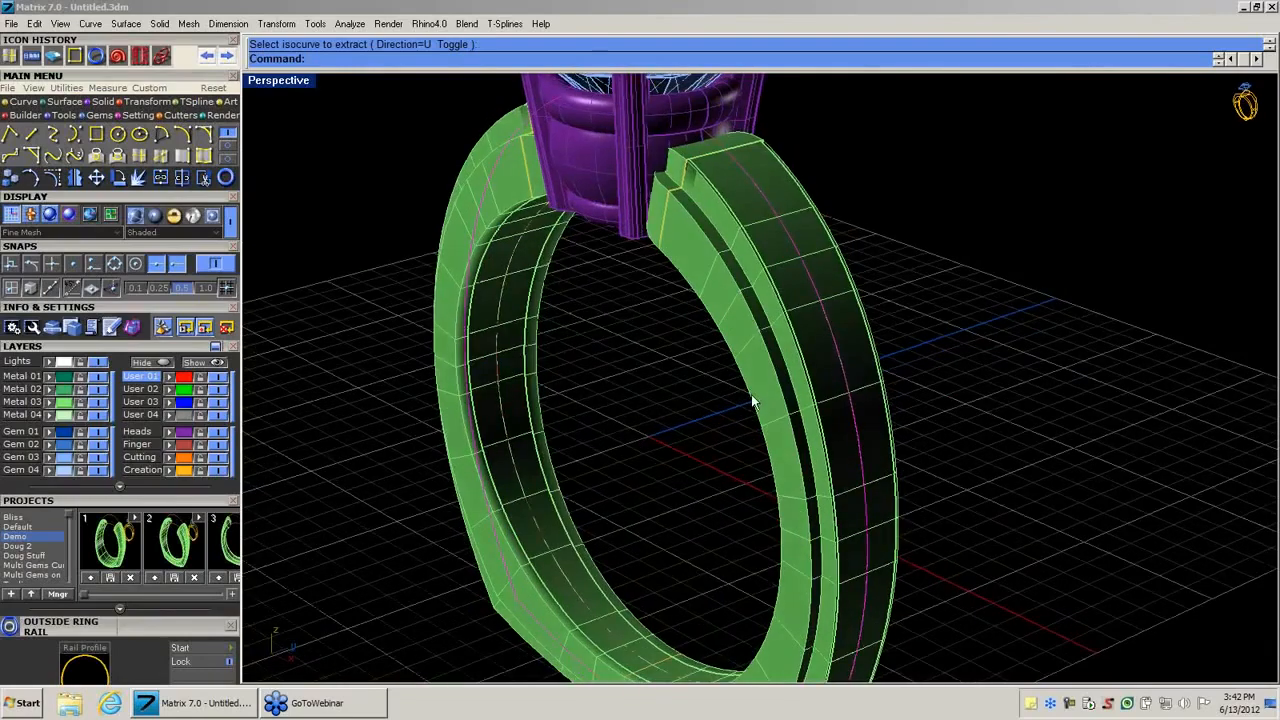
pyautogui.scroll(-4, 752, 394)
pyautogui.middleClick(743, 415)
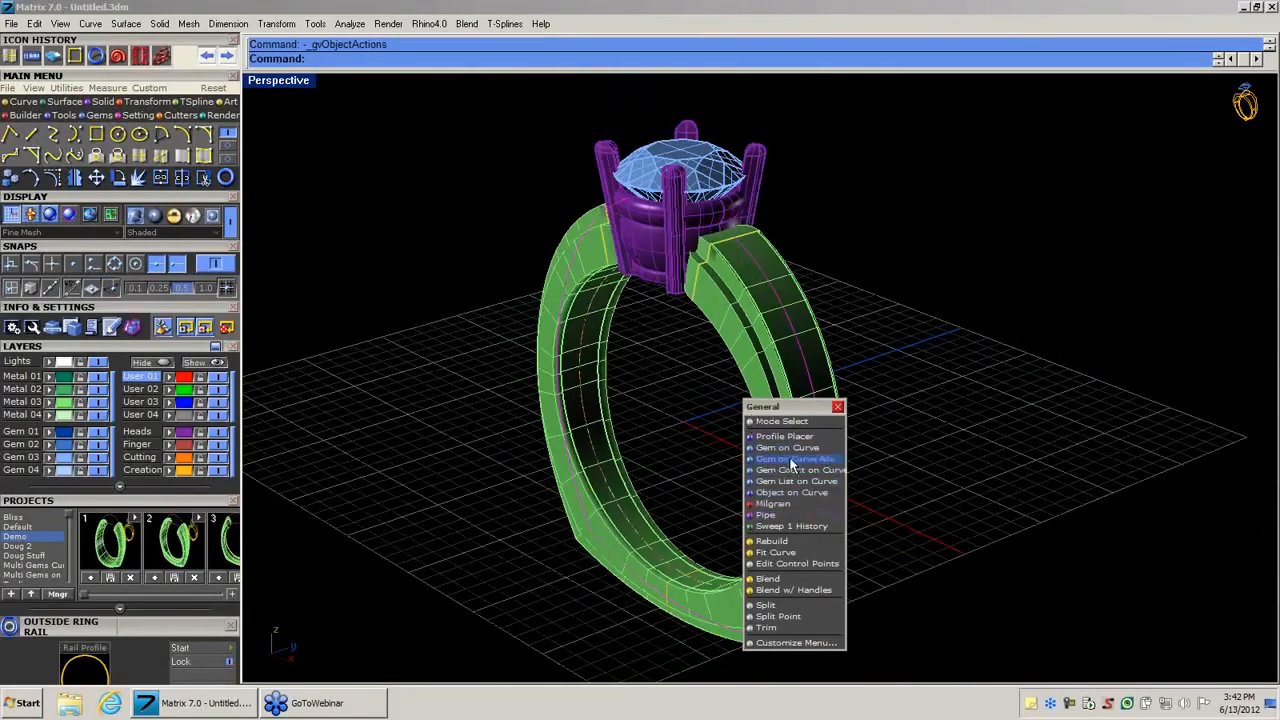
pyautogui.click(797, 457)
# Start the gem row beside the head and end it partway down the same side of the shank, at position 22.89.
pyautogui.moveTo(751, 460); pyautogui.dragTo(752, 437, button='right')
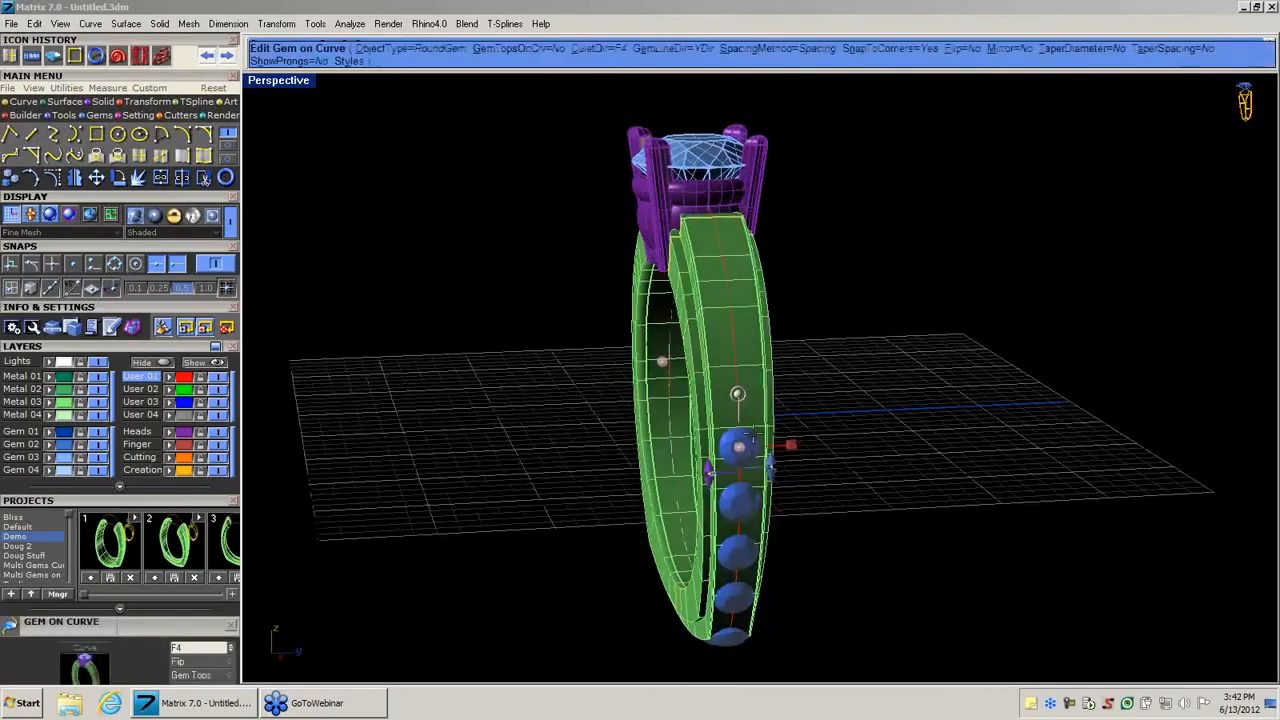
pyautogui.moveTo(748, 440); pyautogui.dragTo(707, 224)
pyautogui.moveTo(712, 226); pyautogui.dragTo(745, 345, button='right')
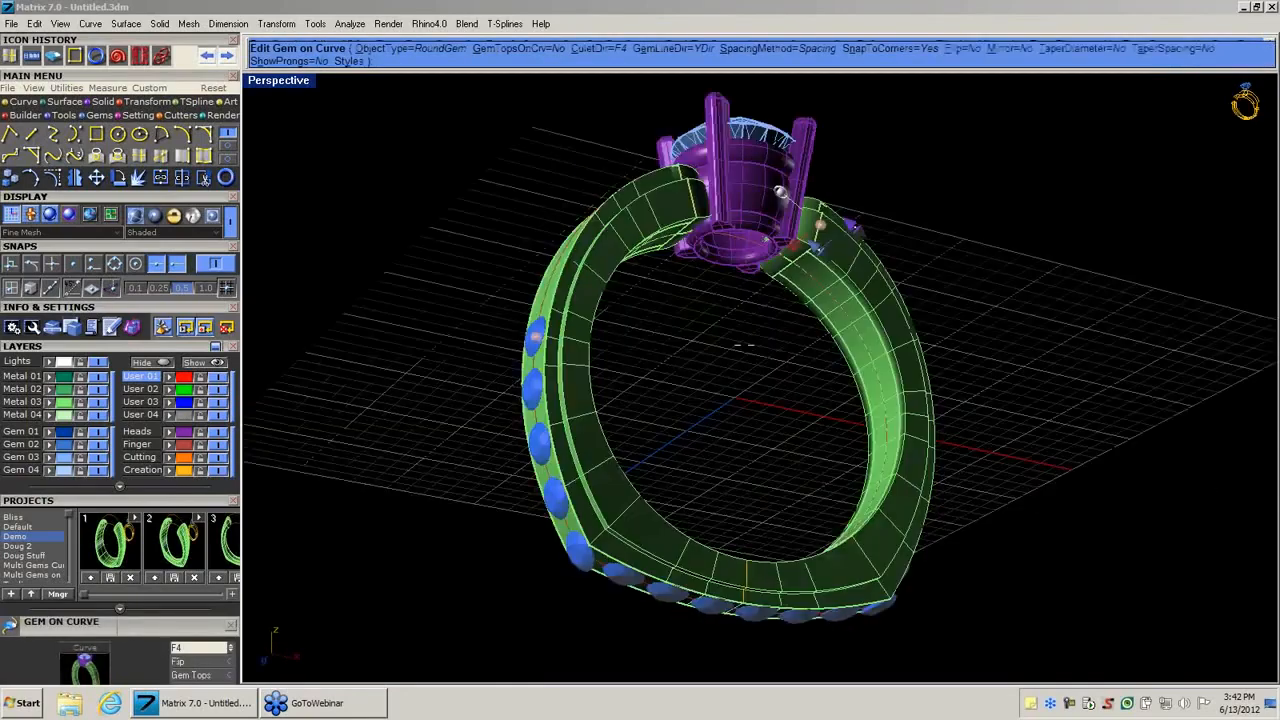
pyautogui.moveTo(522, 349); pyautogui.dragTo(915, 440)
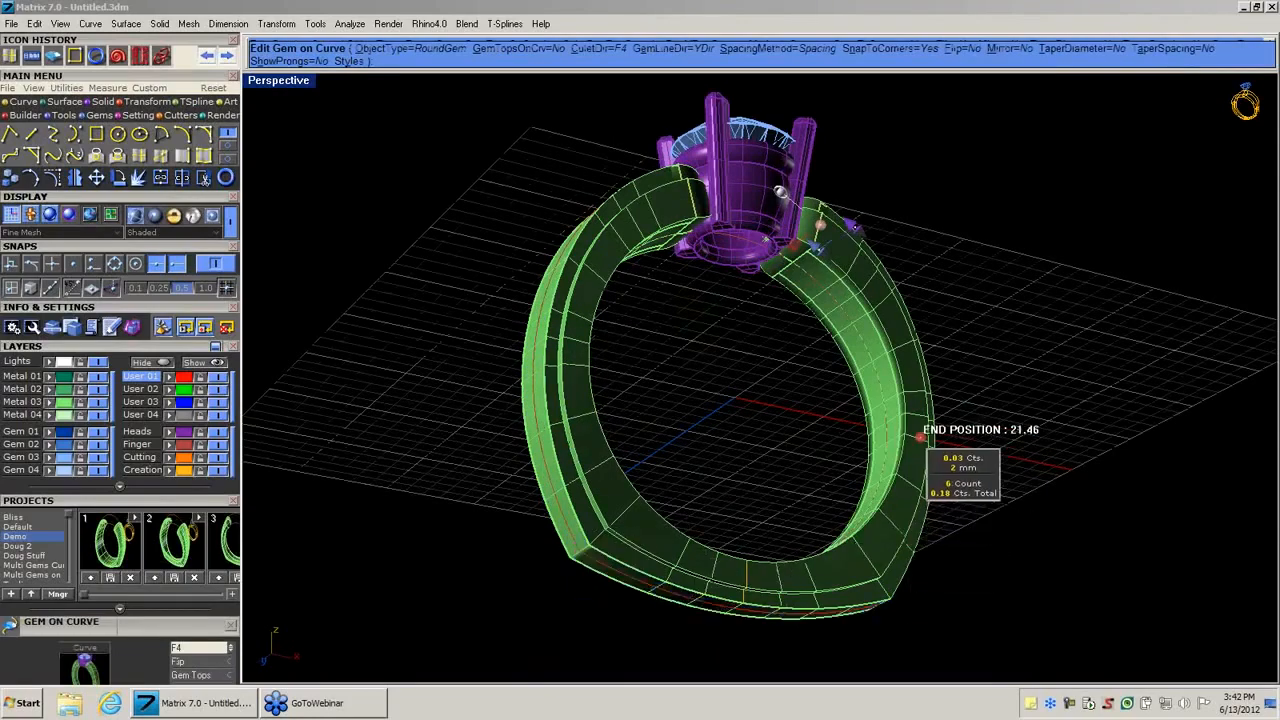
pyautogui.moveTo(930, 445); pyautogui.dragTo(573, 430, button='right')
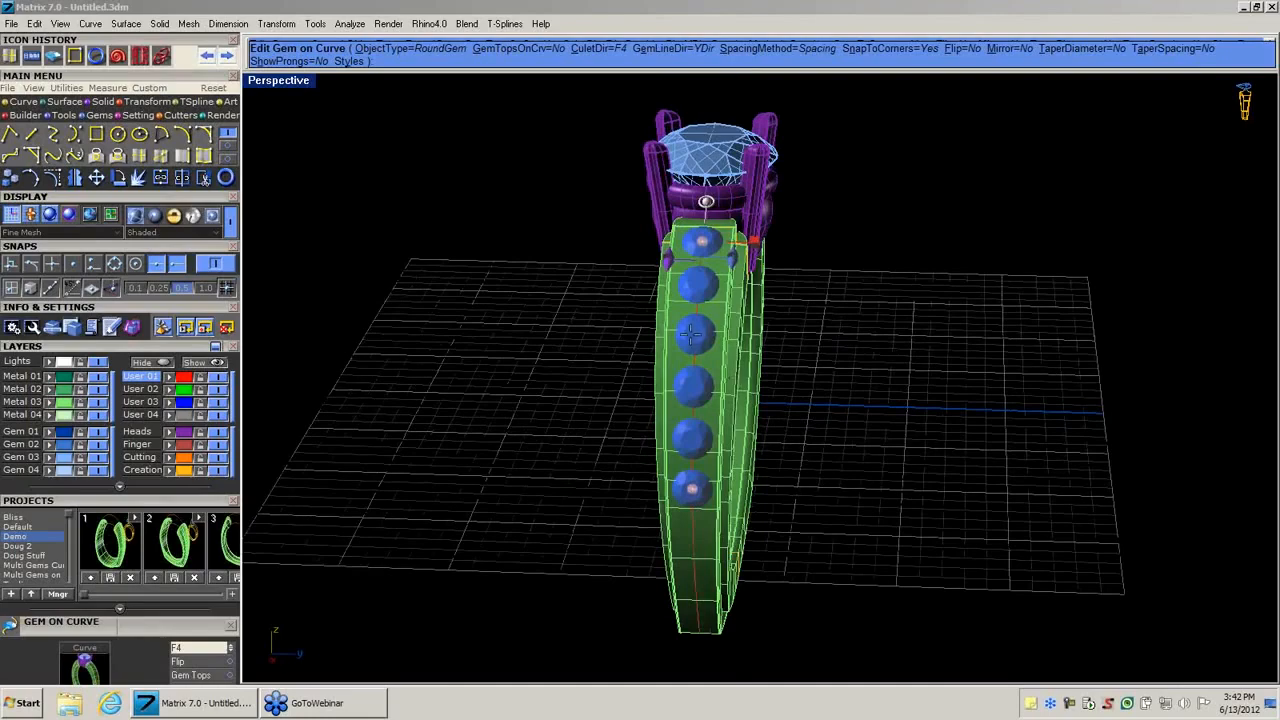
pyautogui.scroll(4, 690, 334)
pyautogui.scroll(-2, 690, 334)
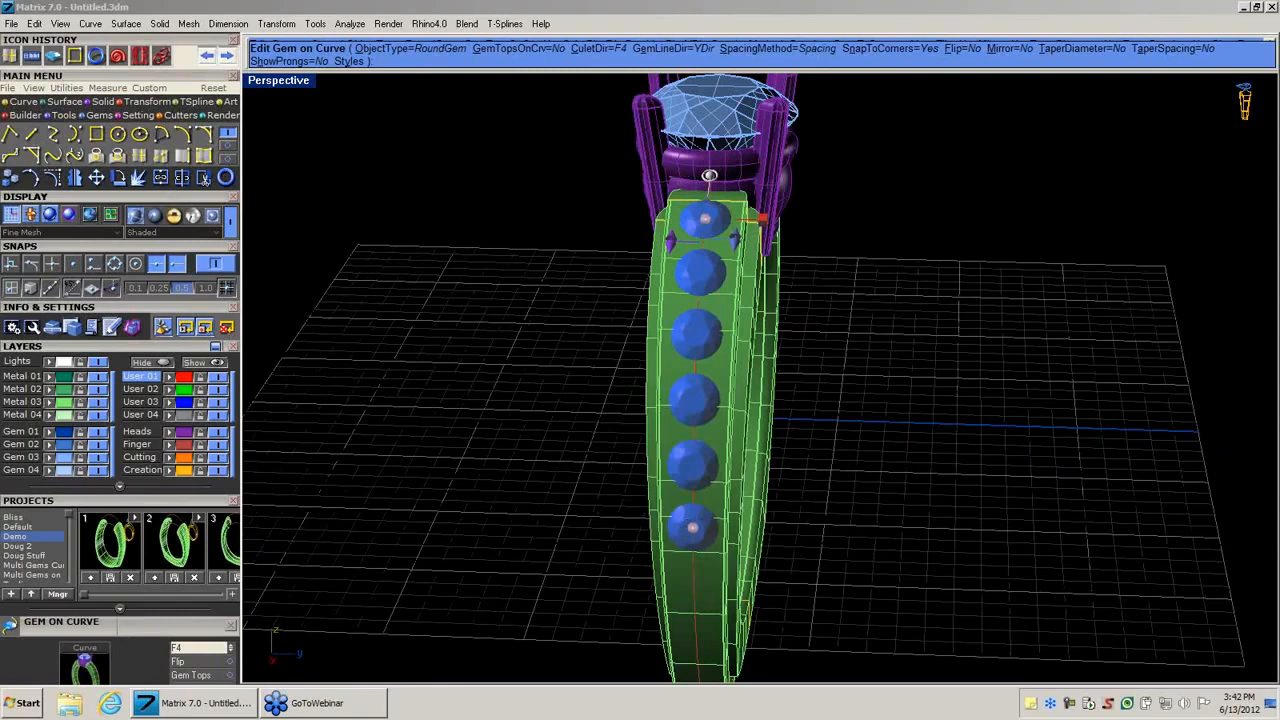
pyautogui.moveTo(692, 527); pyautogui.dragTo(692, 549)
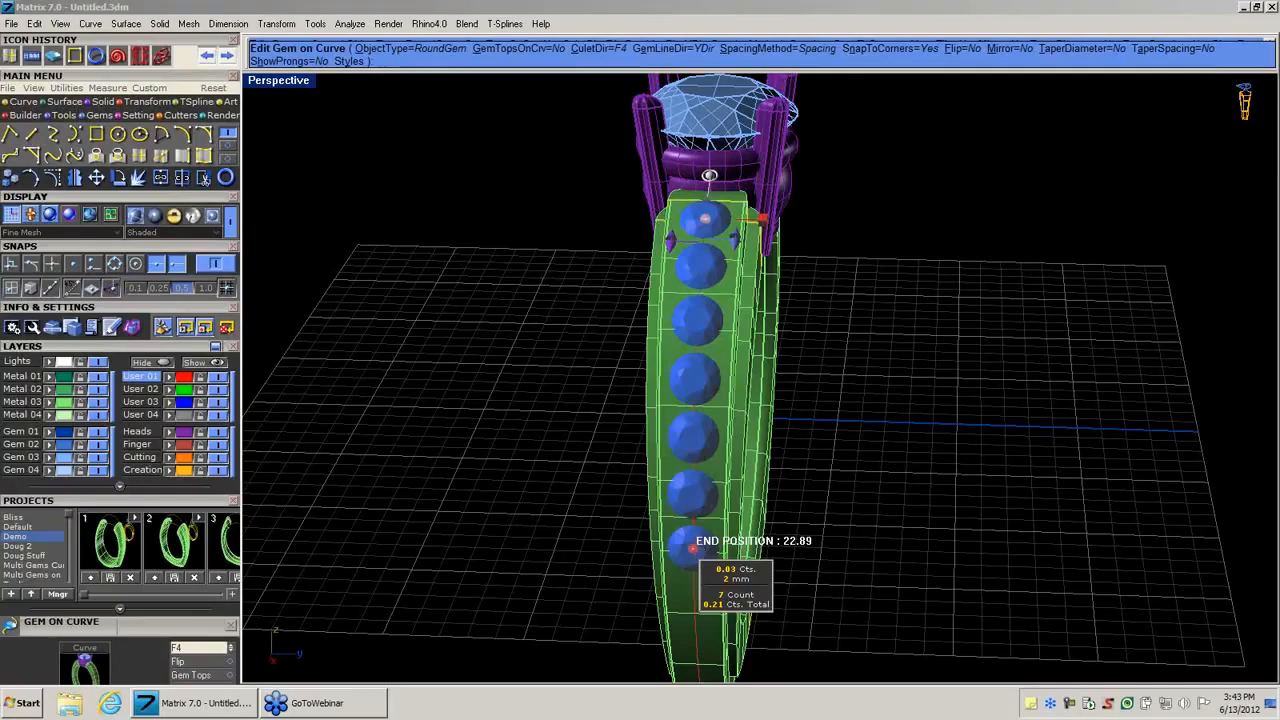
pyautogui.click(689, 538)
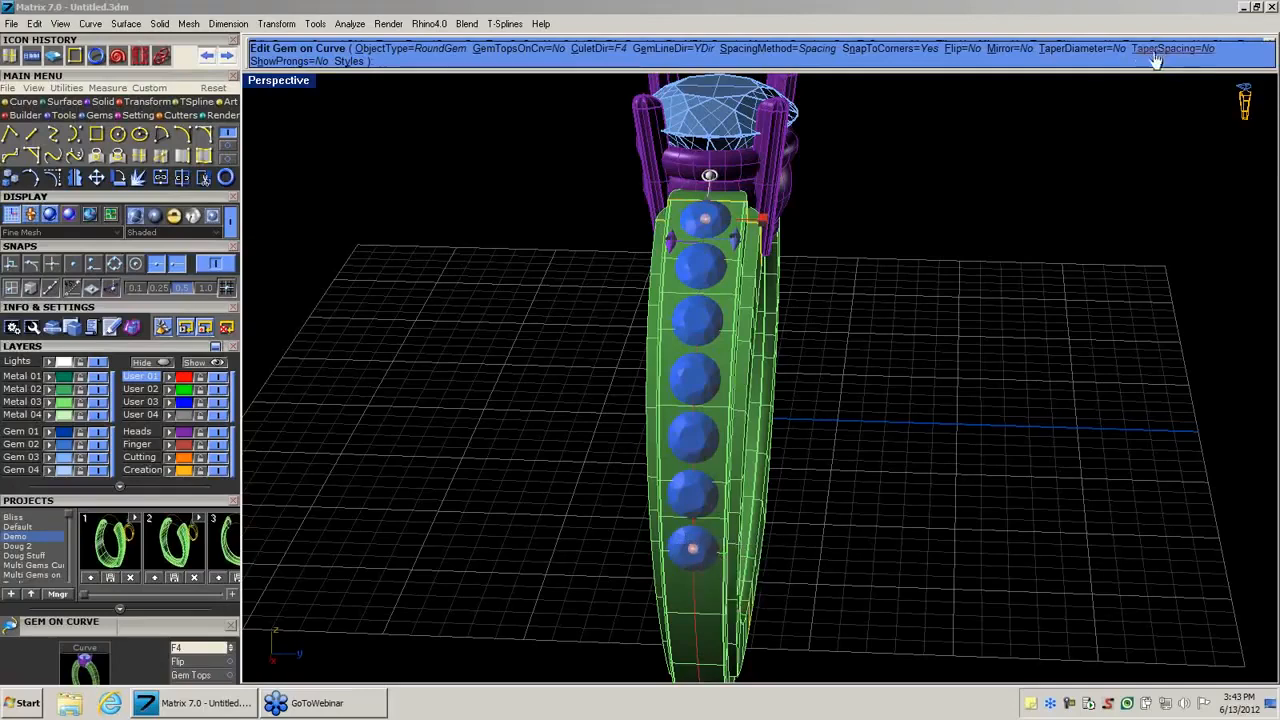
# Turn on diameter tapering for the gem row and adjust the end gem's size and the row's end.
pyautogui.click(1075, 50)
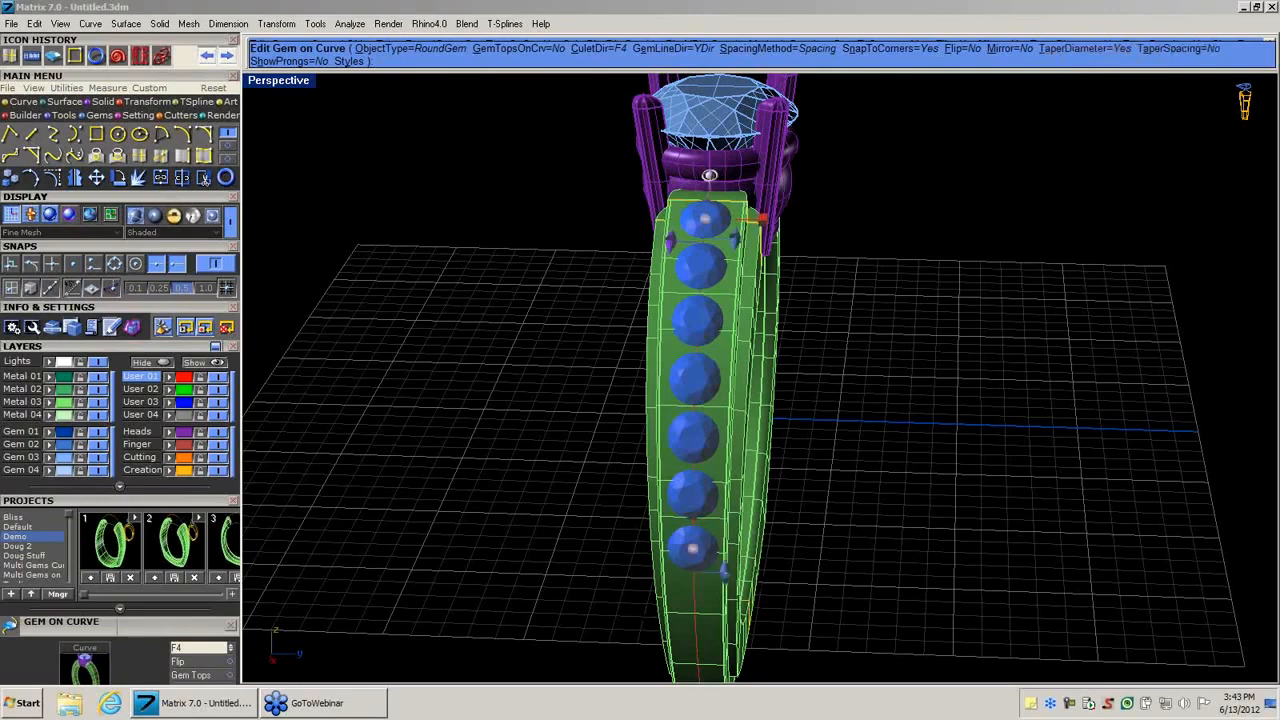
pyautogui.moveTo(723, 572); pyautogui.dragTo(692, 506)
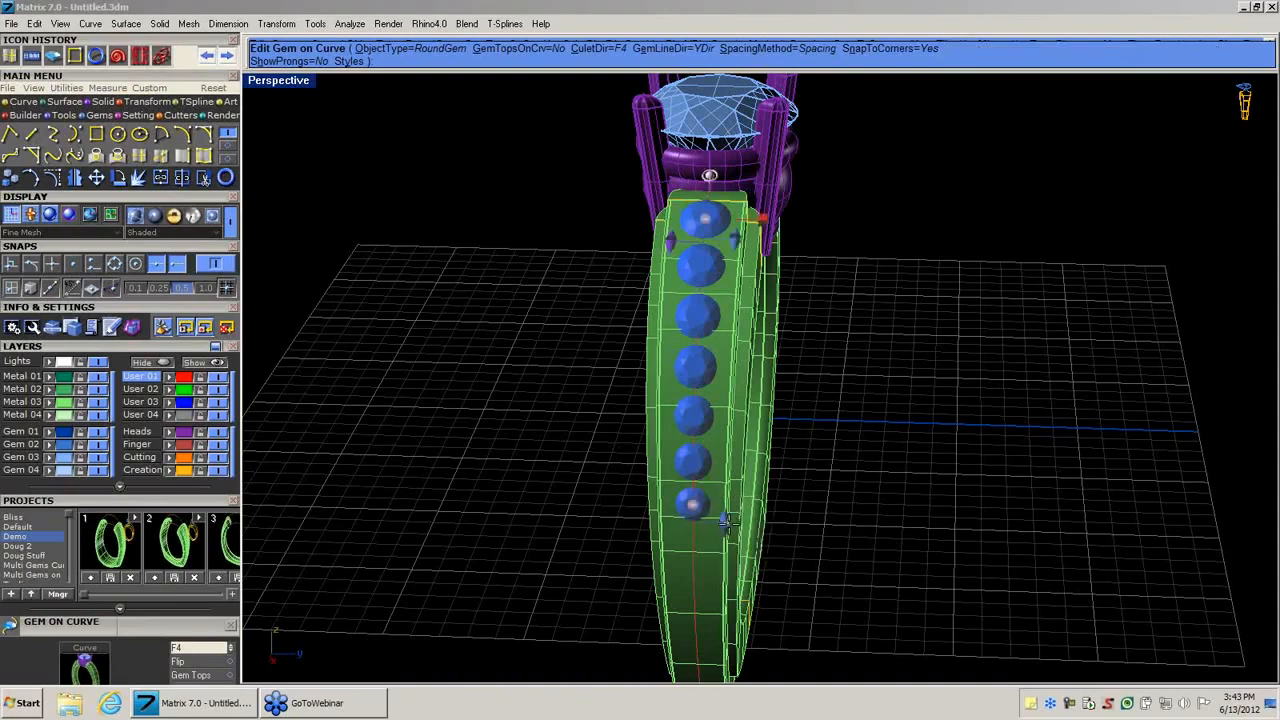
pyautogui.moveTo(727, 520); pyautogui.dragTo(692, 541)
pyautogui.moveTo(794, 434); pyautogui.dragTo(827, 345, button='right')
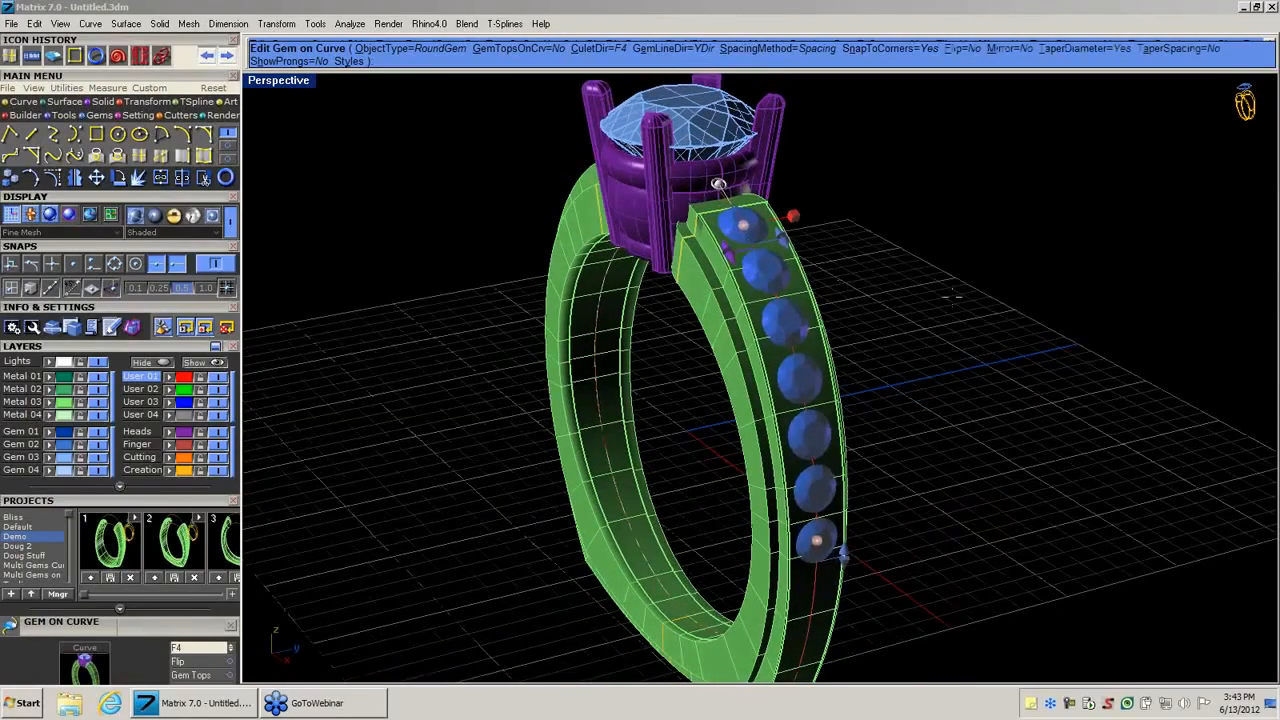
pyautogui.moveTo(952, 297); pyautogui.dragTo(982, 286, button='right')
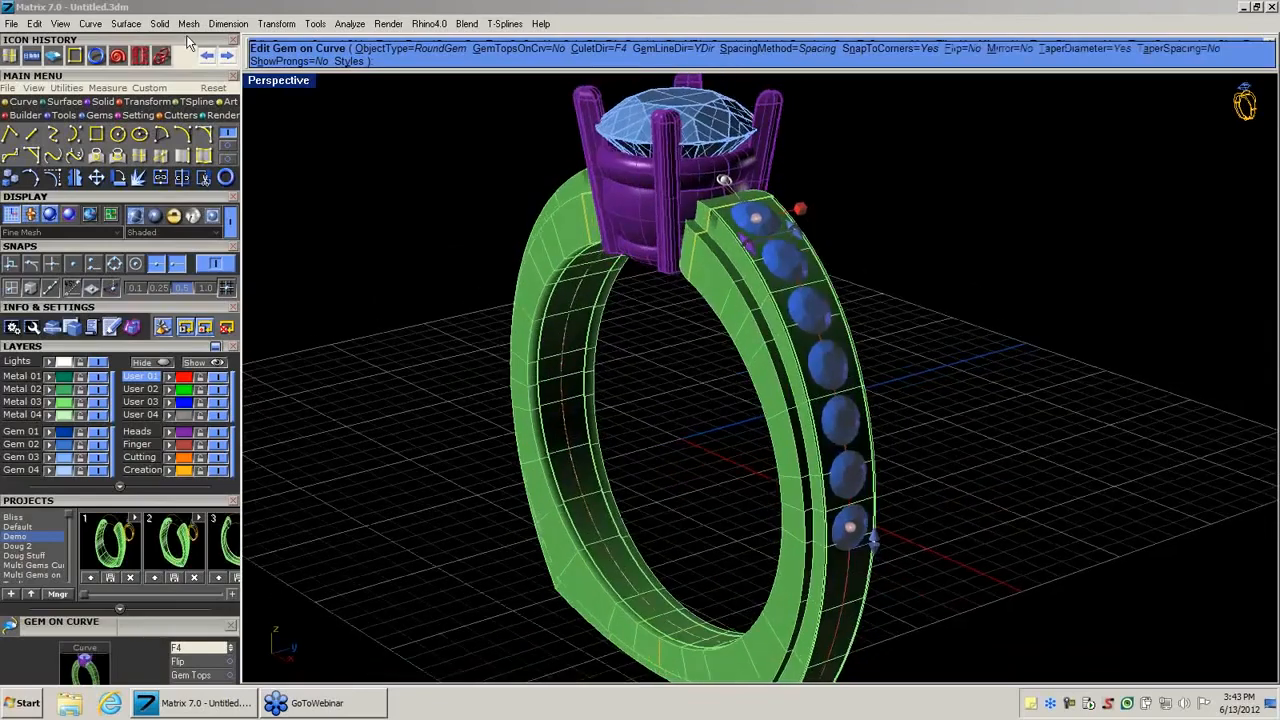
# Show prongs on the gem row and adjust the large prong height.
pyautogui.click(272, 62)
pyautogui.moveTo(698, 378); pyautogui.dragTo(818, 213, button='right')
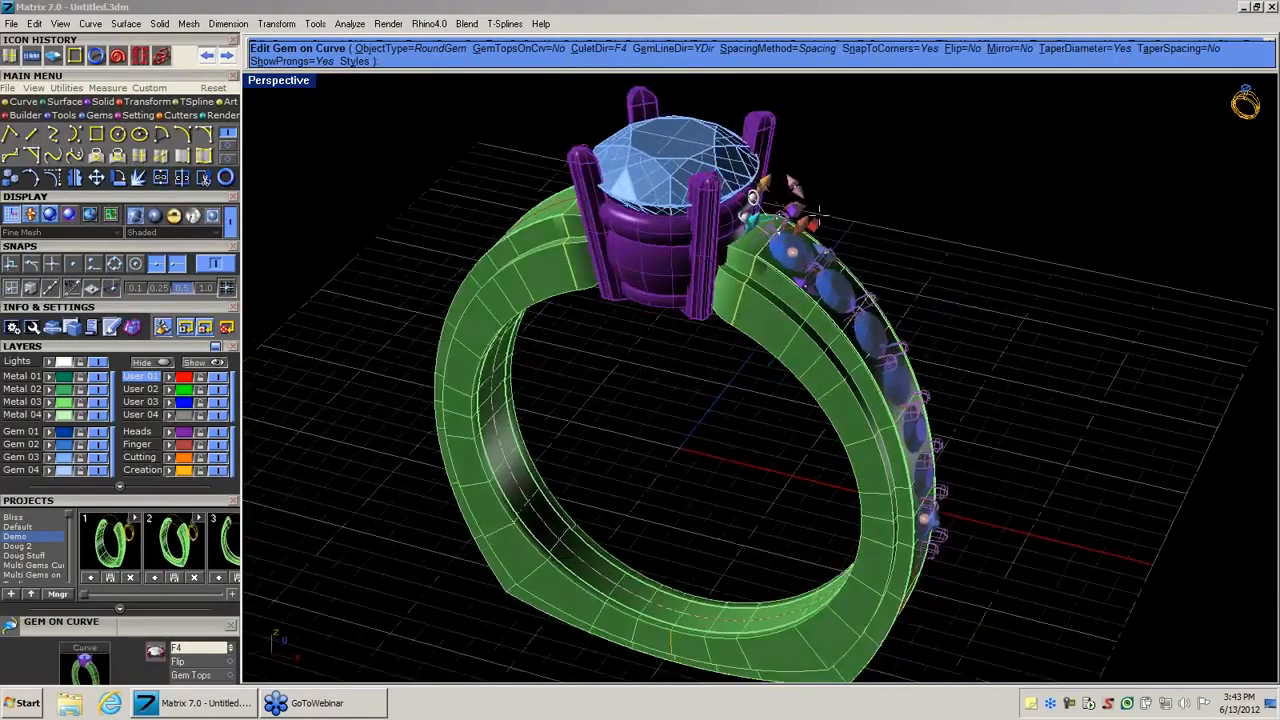
pyautogui.scroll(5, 818, 213)
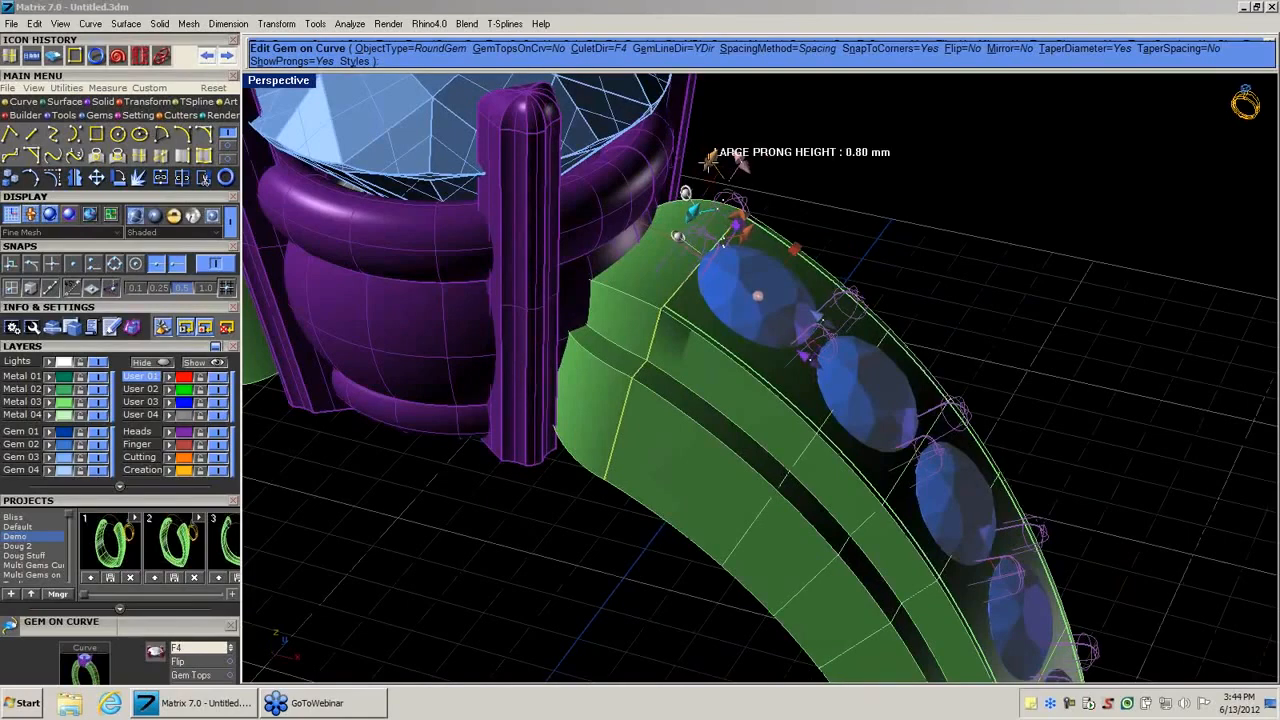
pyautogui.moveTo(710, 158); pyautogui.dragTo(704, 169)
pyautogui.moveTo(794, 349); pyautogui.dragTo(632, 485, button='right')
pyautogui.moveTo(536, 284); pyautogui.dragTo(656, 500, button='right')
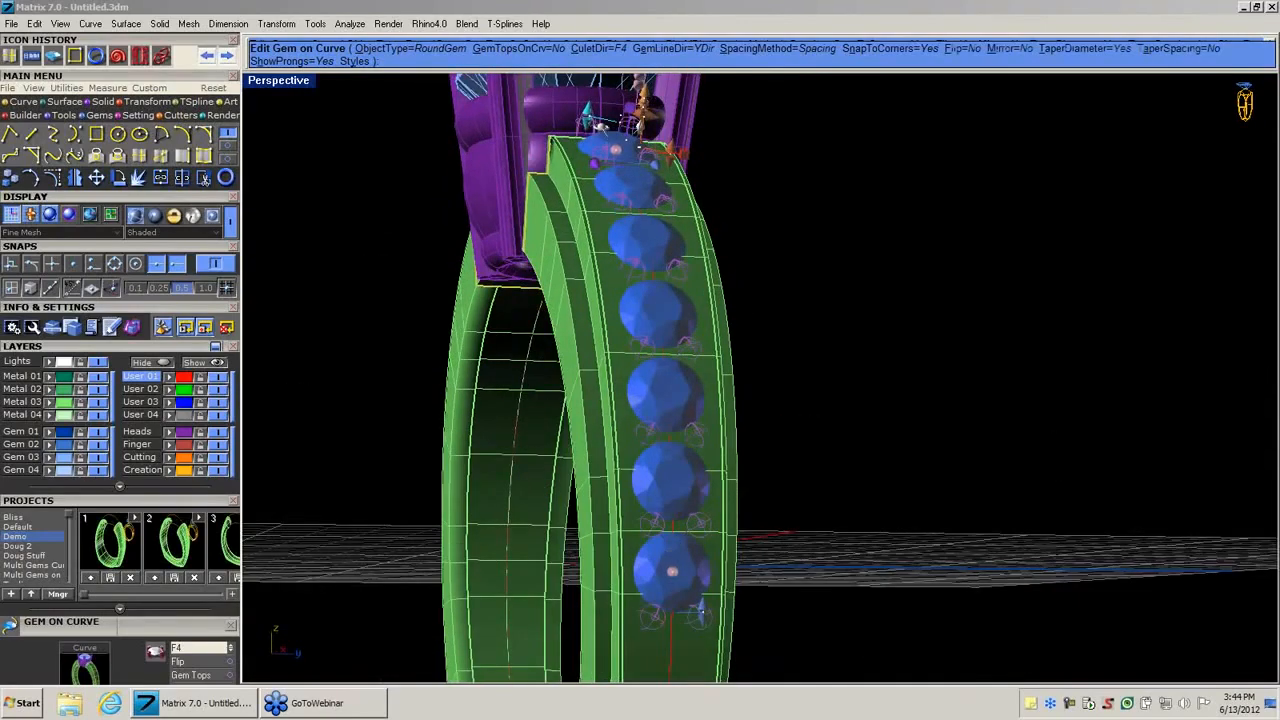
# Extend the gem row's lower end slightly down the shank and create the tapered gems with their prongs.
pyautogui.moveTo(670, 571); pyautogui.dragTo(672, 588)
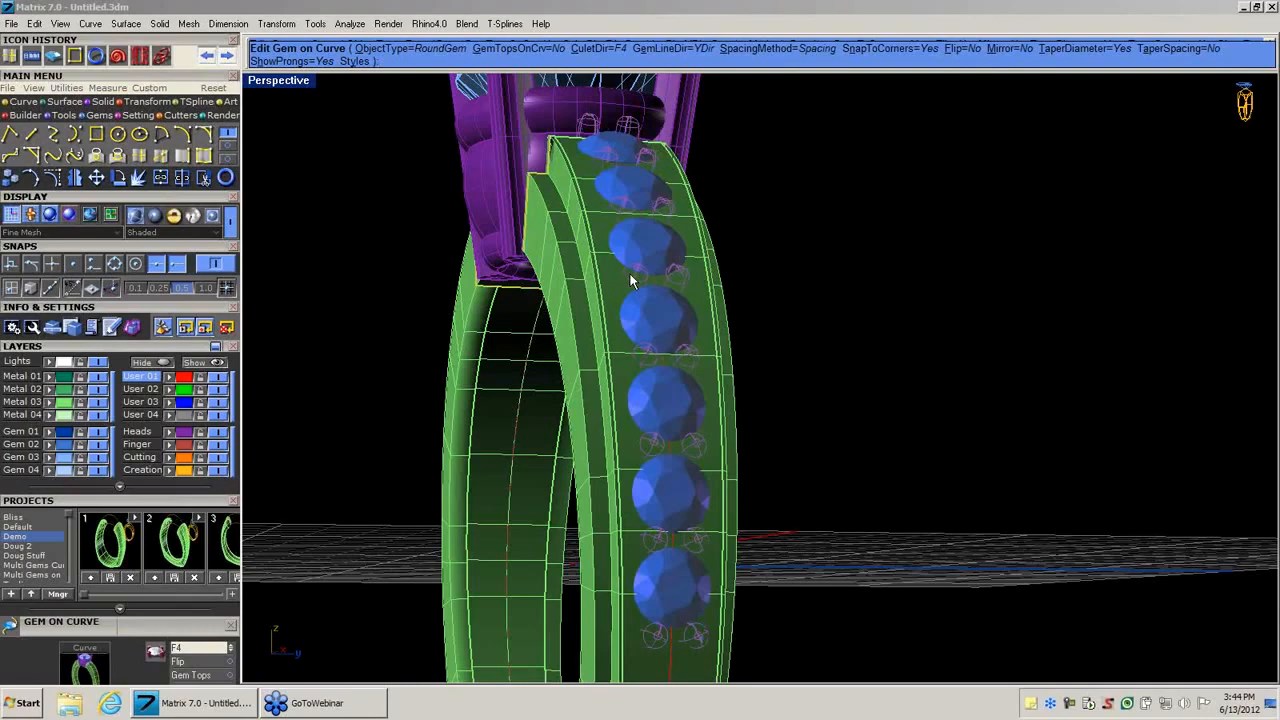
pyautogui.rightClick(630, 275)
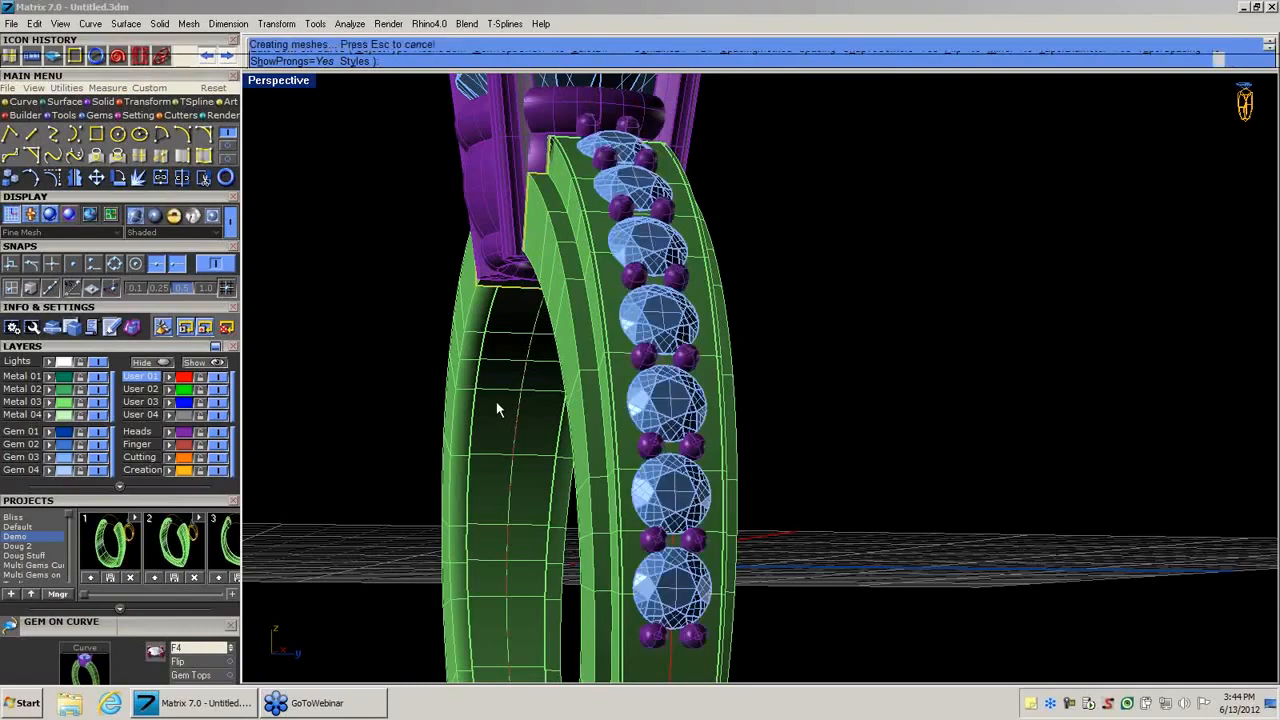
pyautogui.scroll(-5, 496, 401)
pyautogui.moveTo(492, 432); pyautogui.dragTo(643, 492, button='right')
pyautogui.scroll(-3, 641, 483)
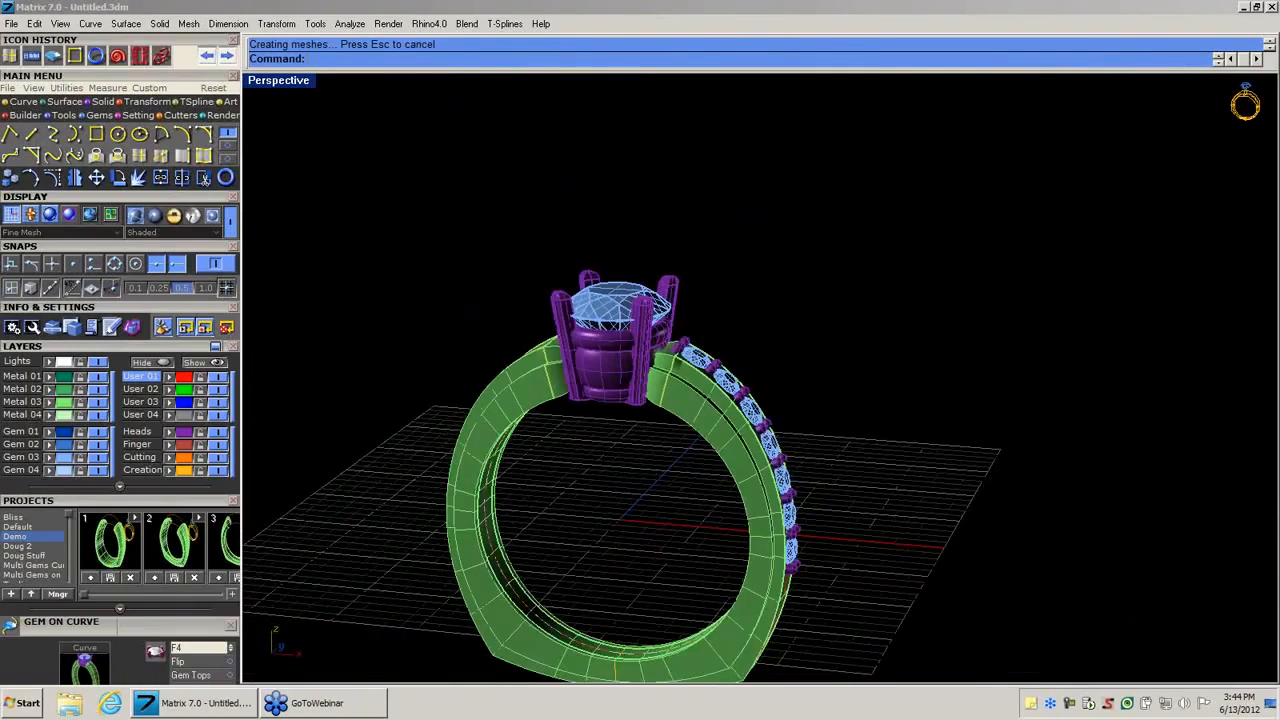
# Mirror a copy of the GemsOnCurve group across the ring's vertical centre line onto the opposite shoulder.
pyautogui.click(700, 366)
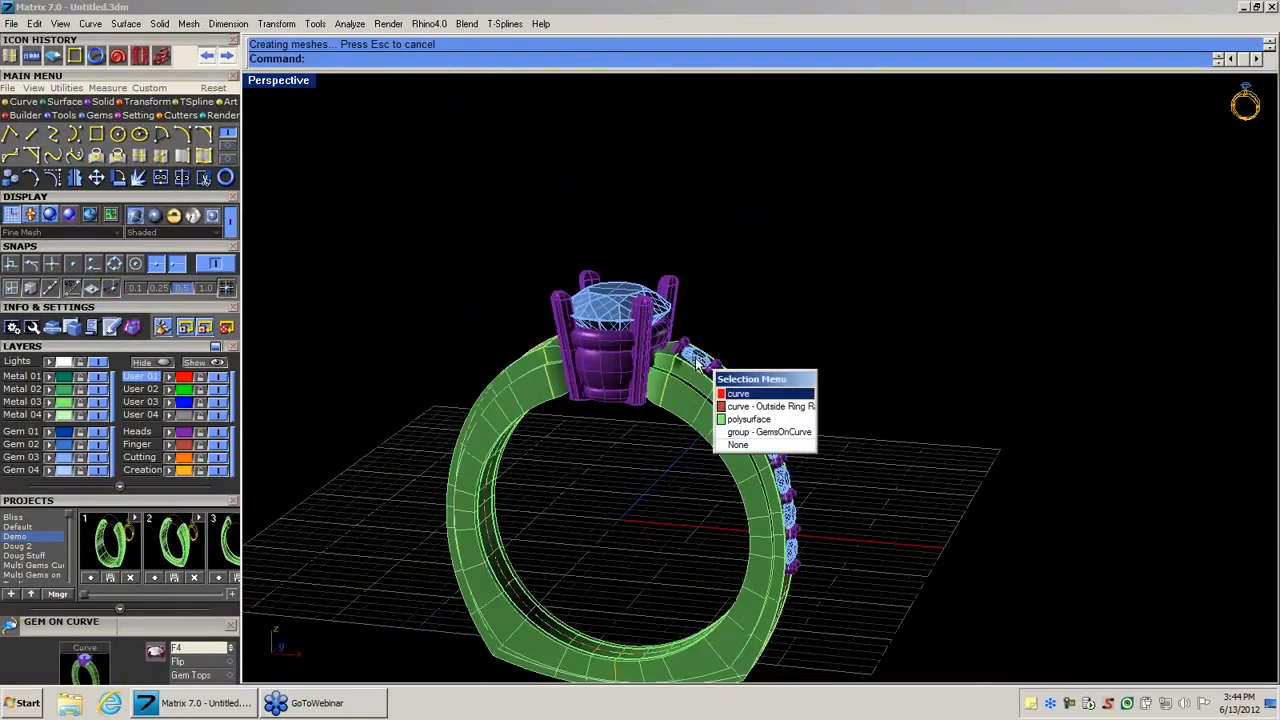
pyautogui.click(772, 434)
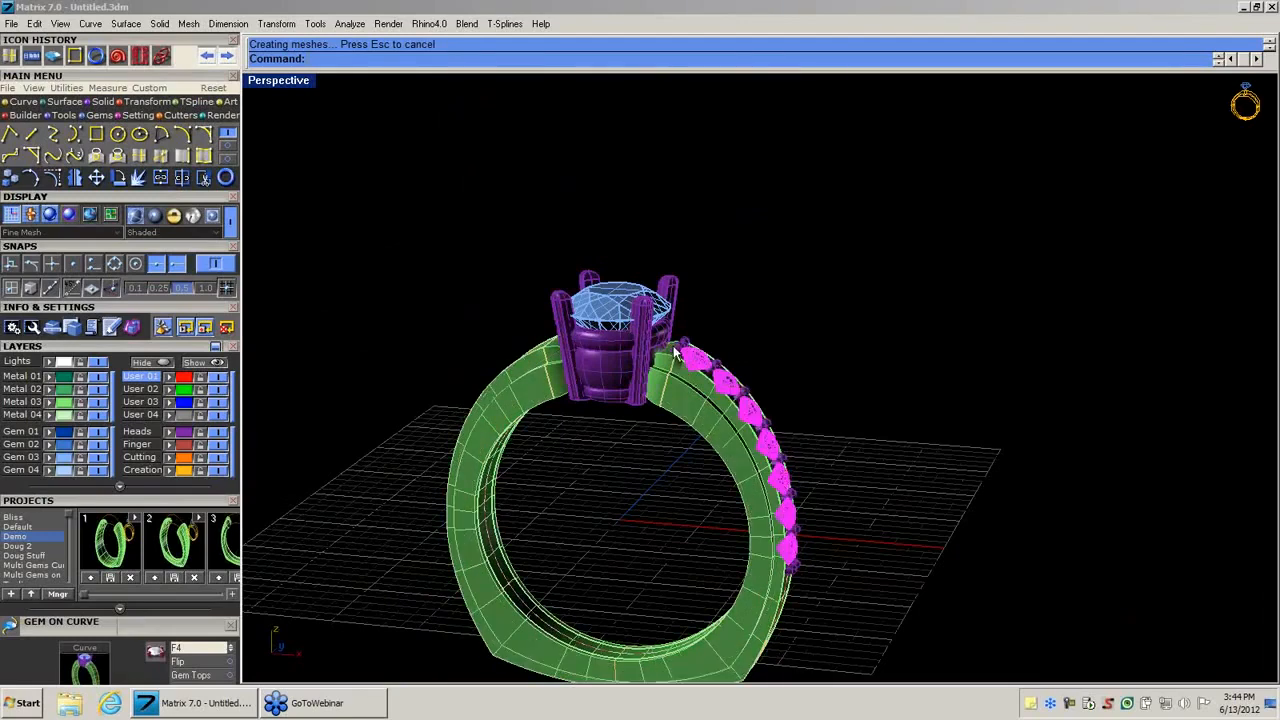
pyautogui.doubleClick(295, 86)
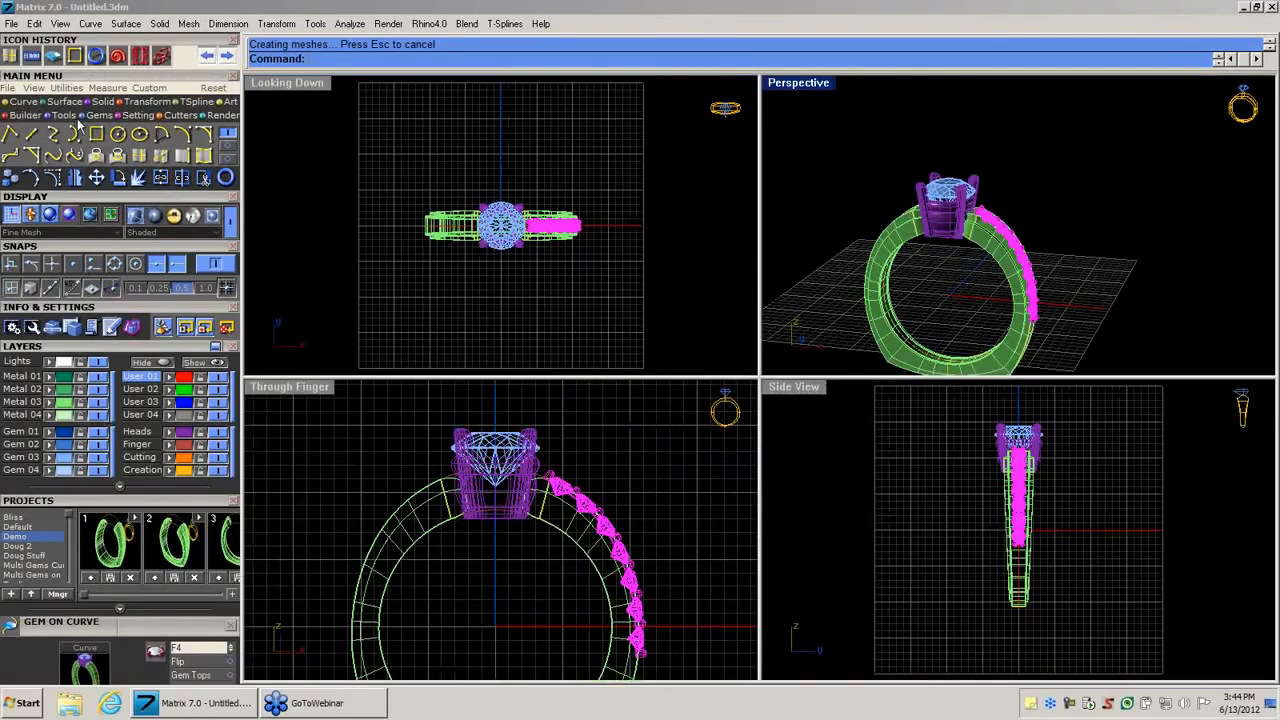
pyautogui.click(75, 182)
pyautogui.click(495, 625)
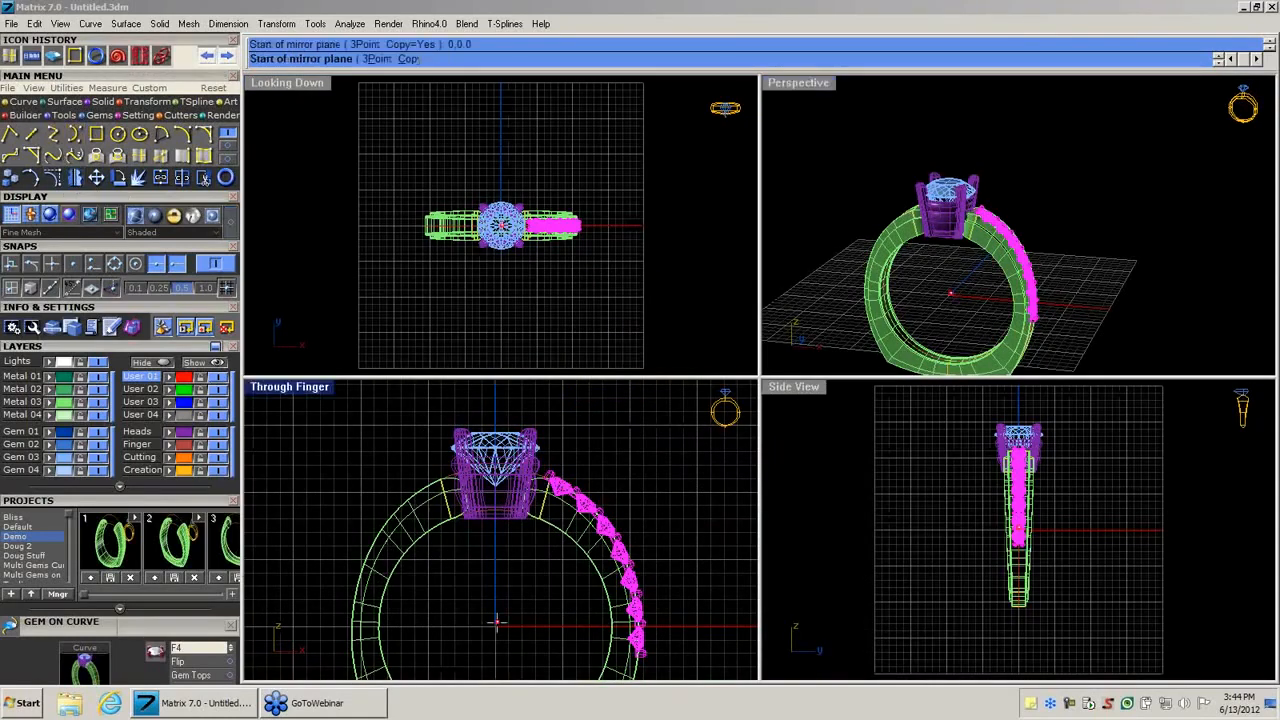
pyautogui.click(497, 623)
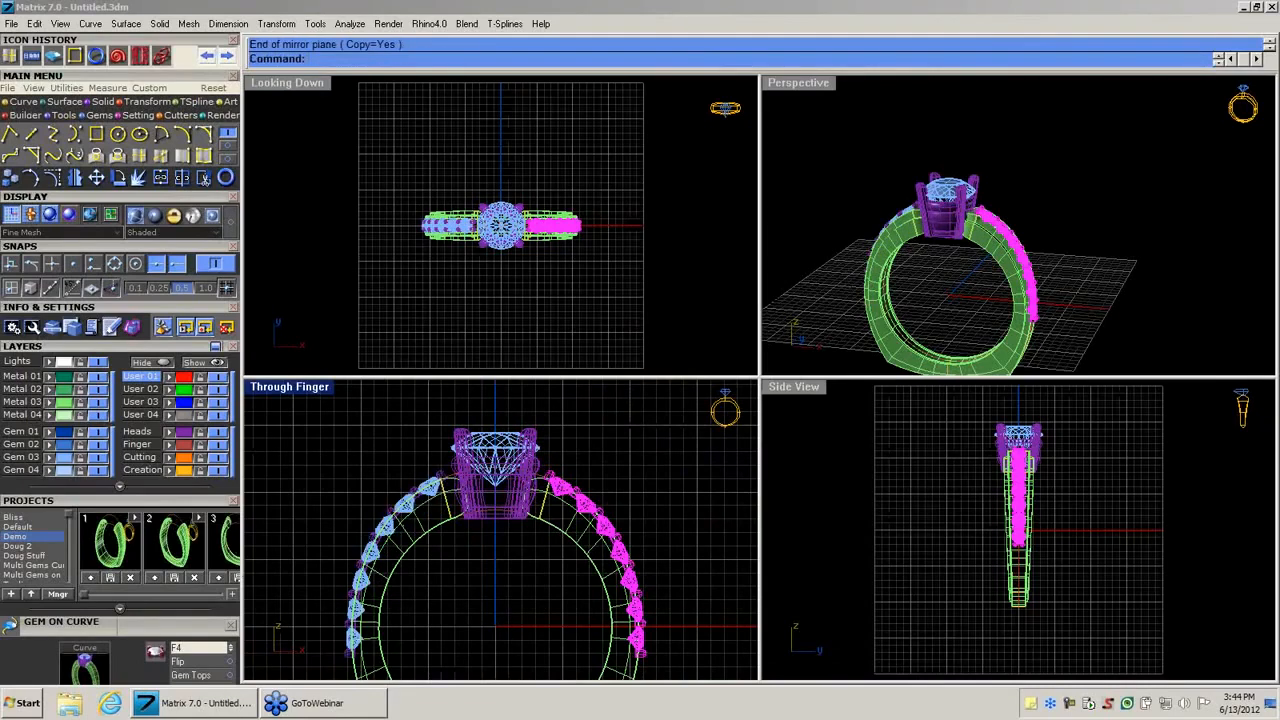
pyautogui.click(811, 256)
pyautogui.doubleClick(826, 82)
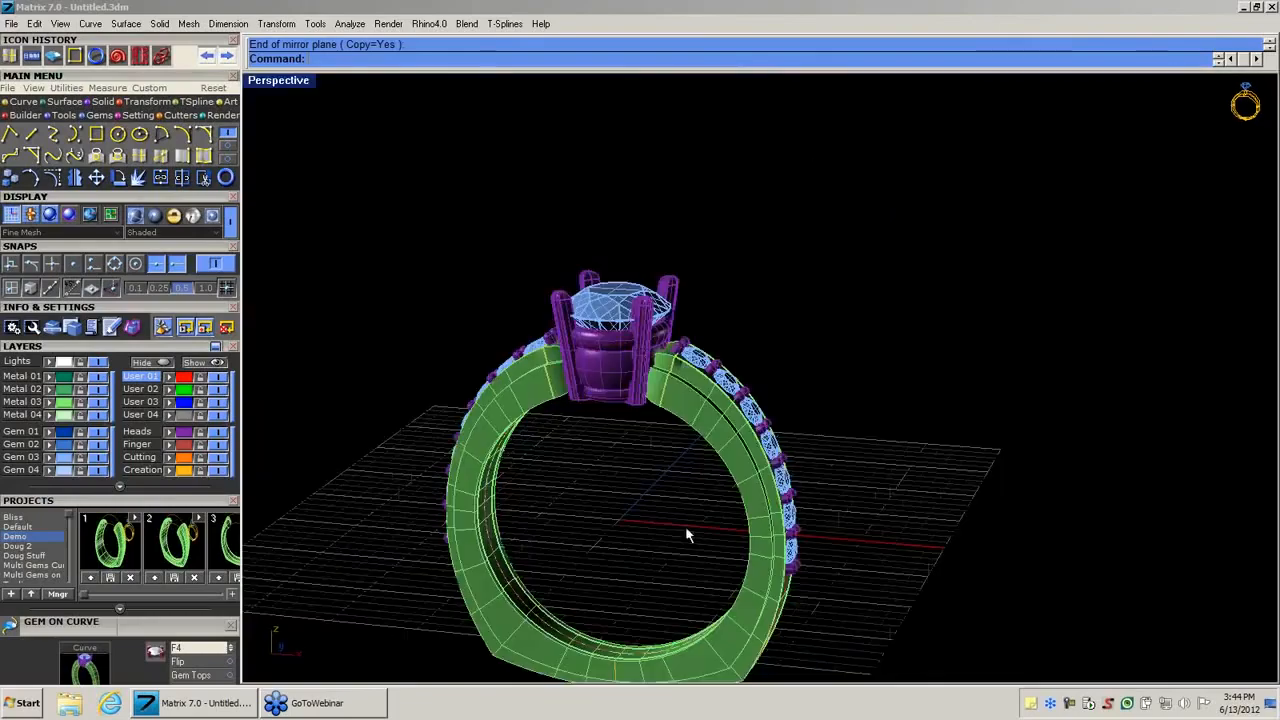
# Trim the base of the centre head flush with the finger hole using the round finger cutter.
pyautogui.moveTo(647, 550); pyautogui.dragTo(737, 370, button='right')
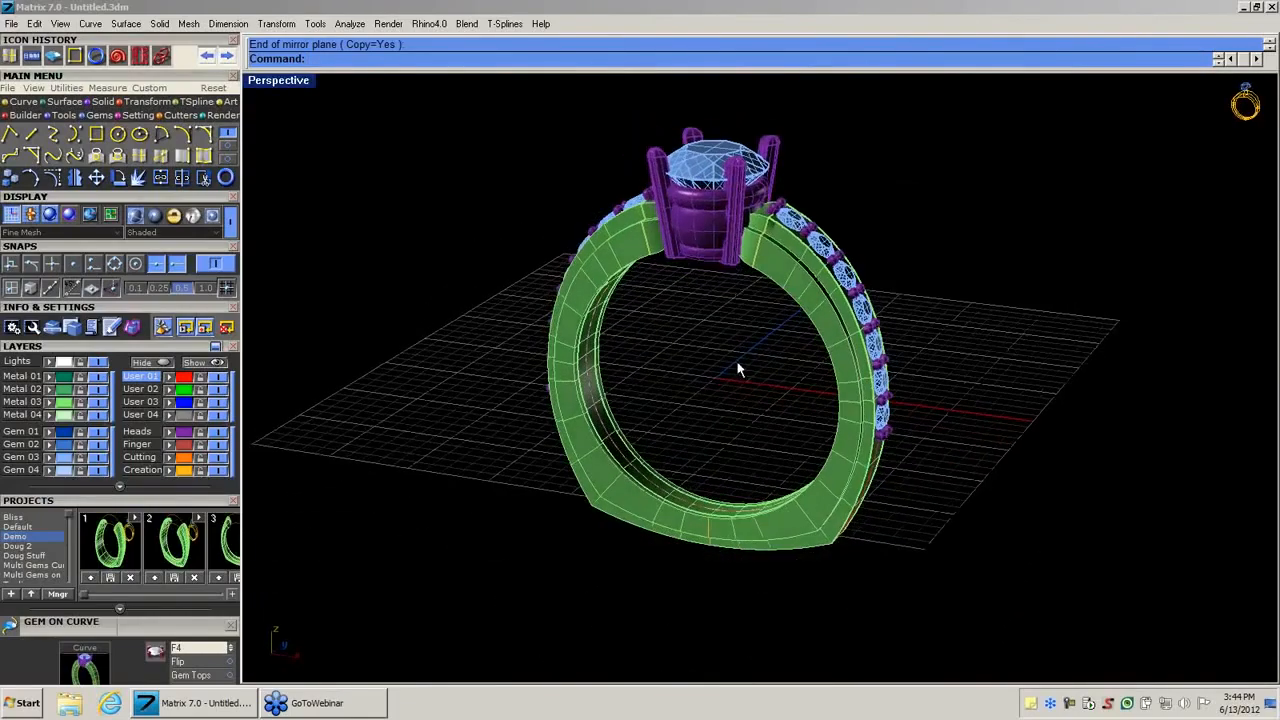
pyautogui.click(714, 256)
pyautogui.click(181, 115)
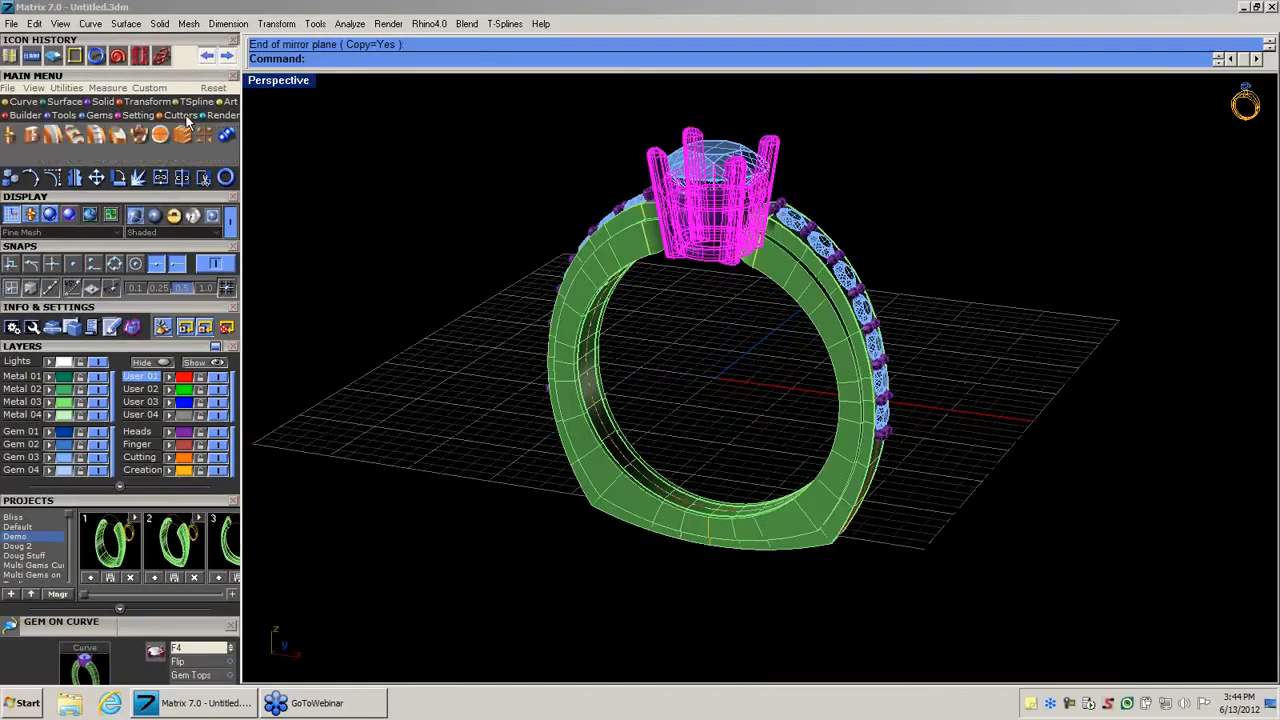
pyautogui.click(156, 137)
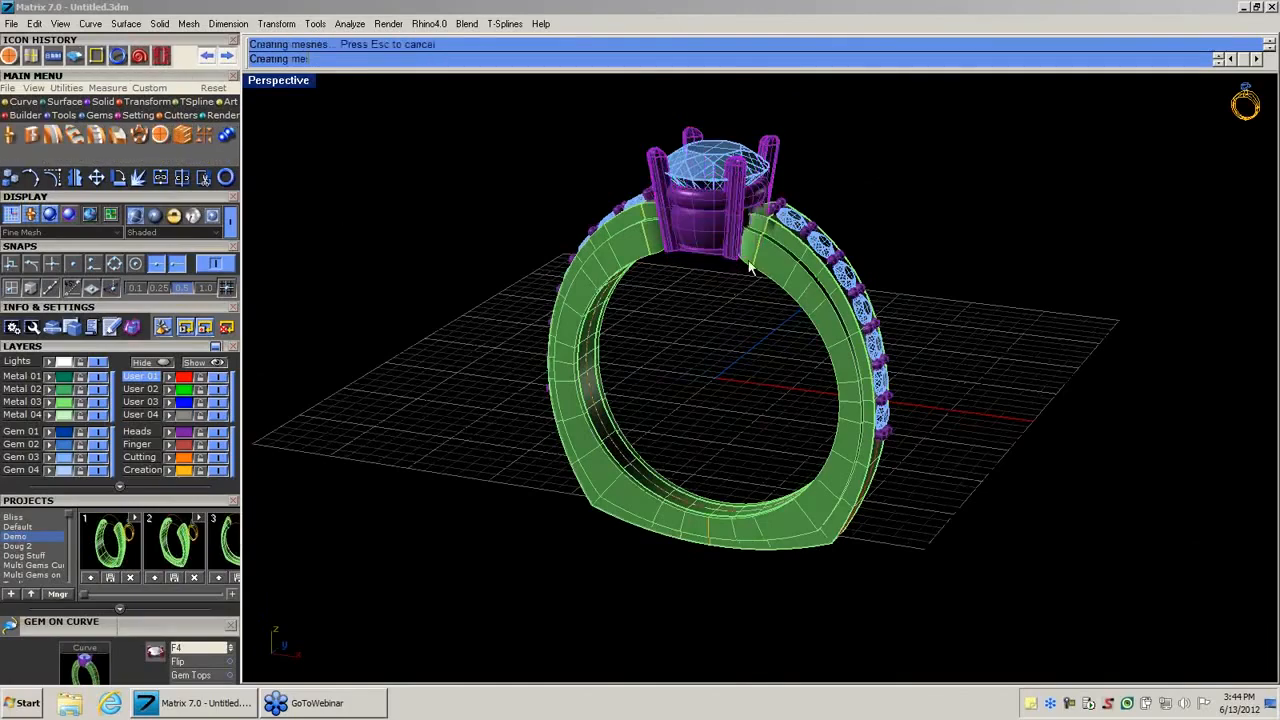
# Render the ring in V-Ray with the layer materials, Classic - (Fast) style and 640x480 size, and close the finished image.
pyautogui.moveTo(748, 260); pyautogui.dragTo(669, 446, button='right')
pyautogui.scroll(5, 770, 330)
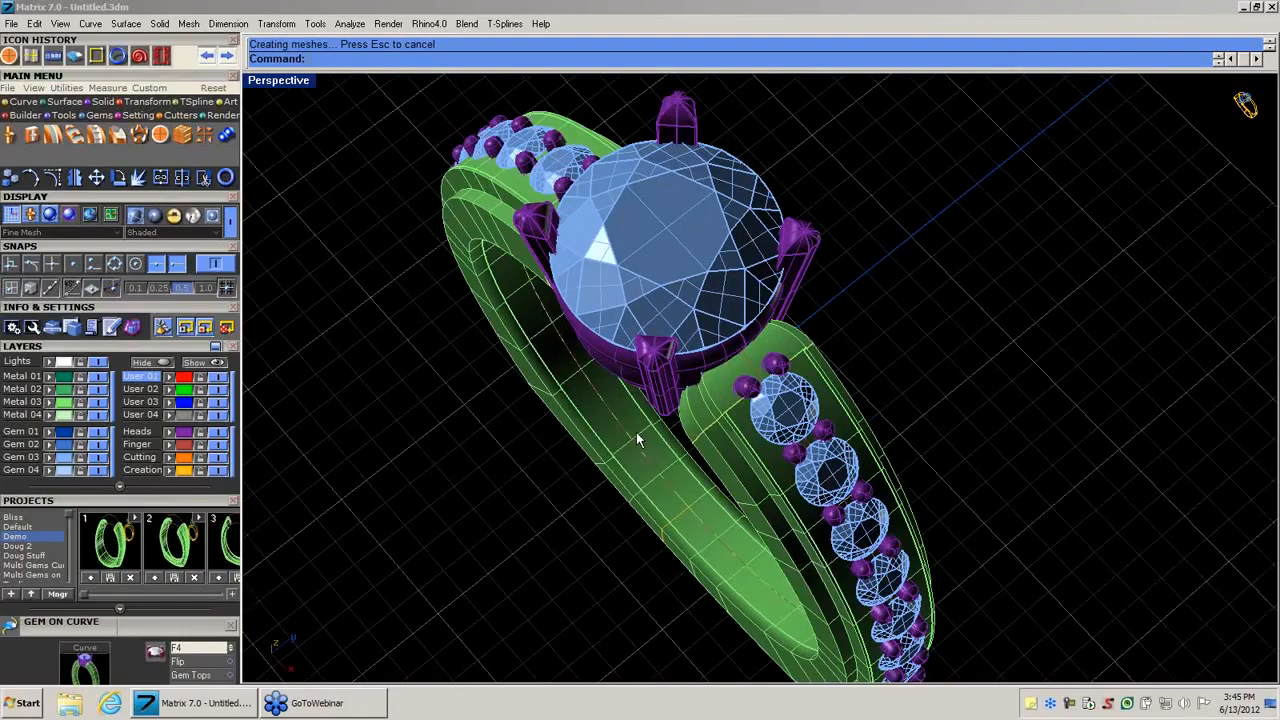
pyautogui.moveTo(637, 432); pyautogui.dragTo(720, 375, button='right')
pyautogui.scroll(1, 767, 387)
pyautogui.scroll(-2, 767, 387)
pyautogui.scroll(1, 767, 387)
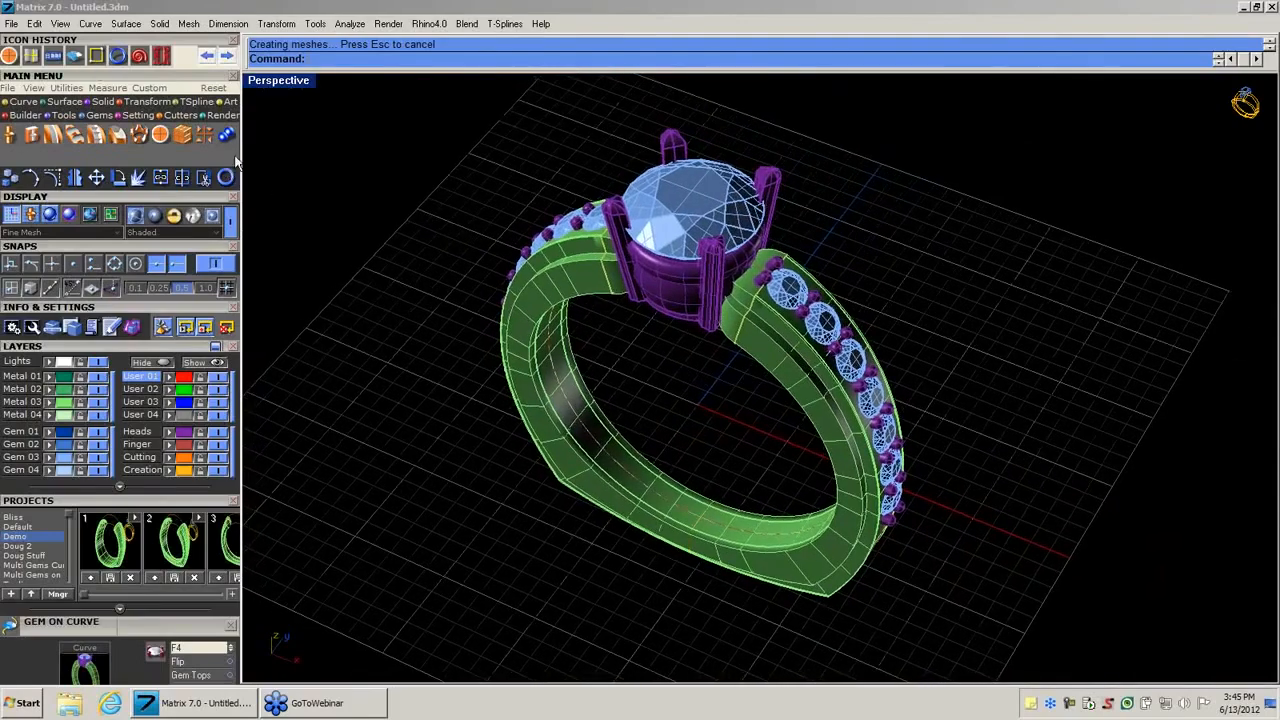
pyautogui.click(218, 115)
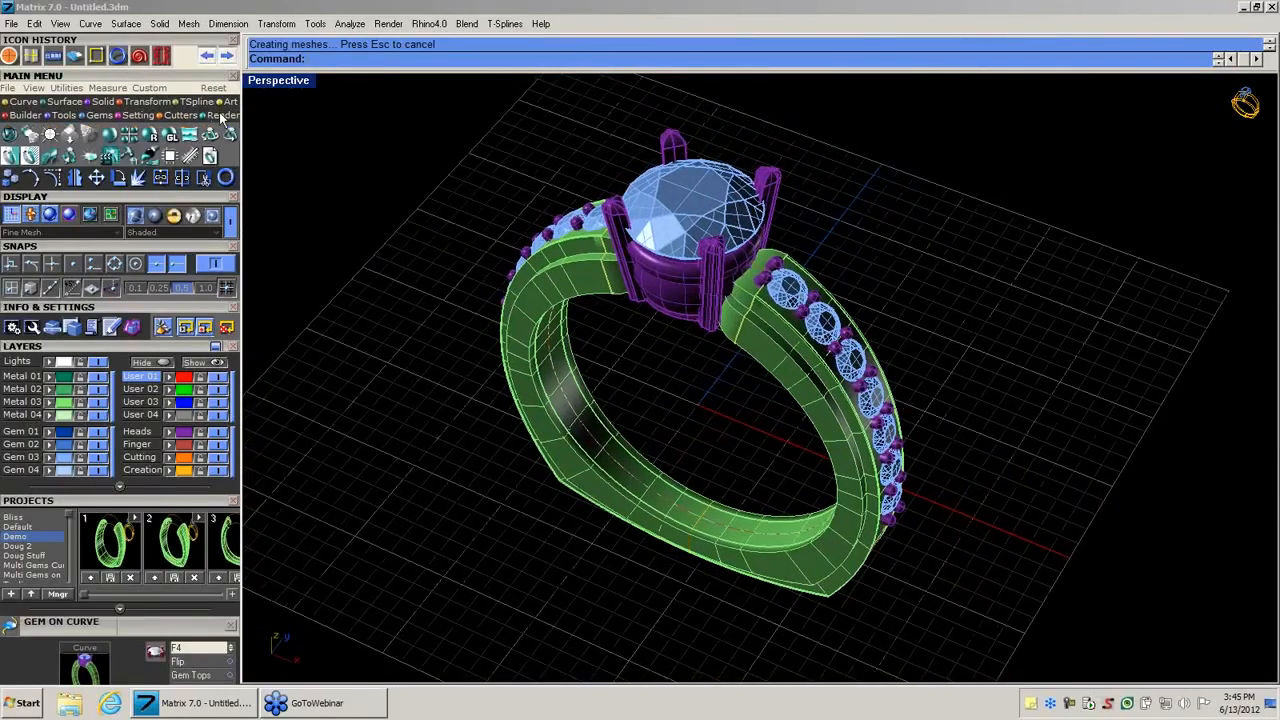
pyautogui.click(7, 134)
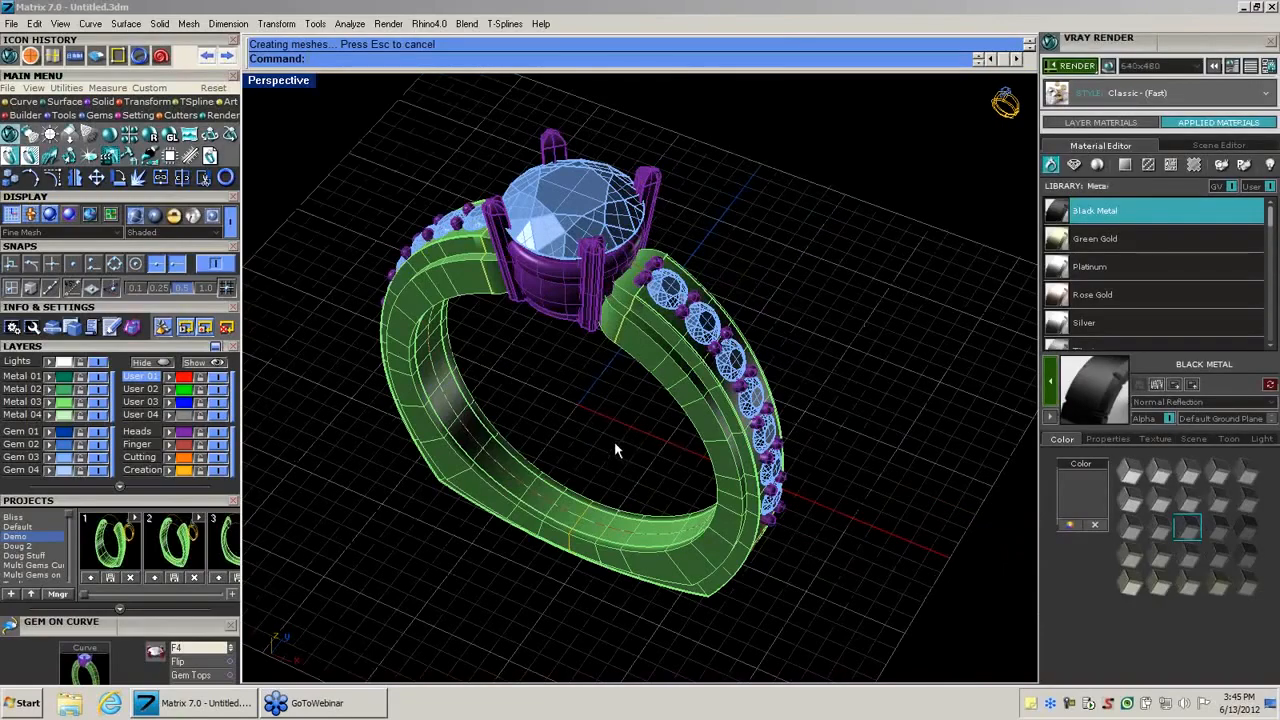
pyautogui.keyDown('shift'); pyautogui.moveTo(615, 450); pyautogui.dragTo(642, 452, button='right'); pyautogui.keyUp('shift')
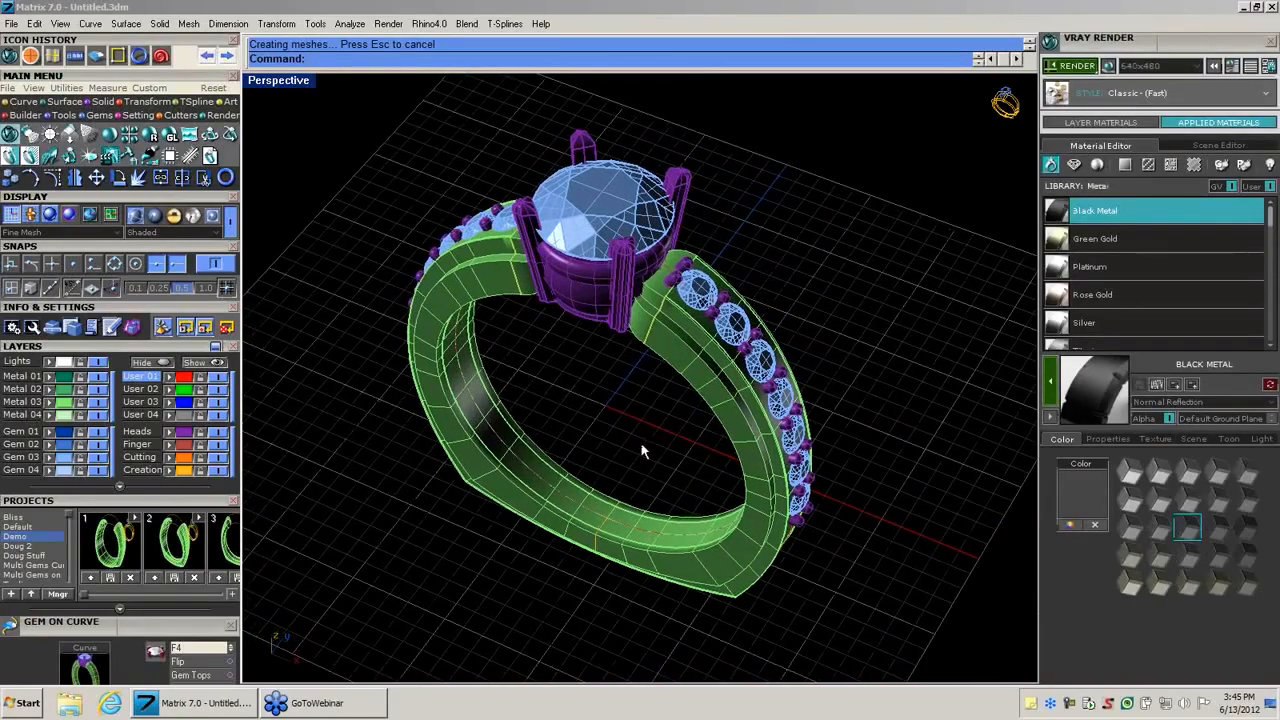
pyautogui.click(1100, 121)
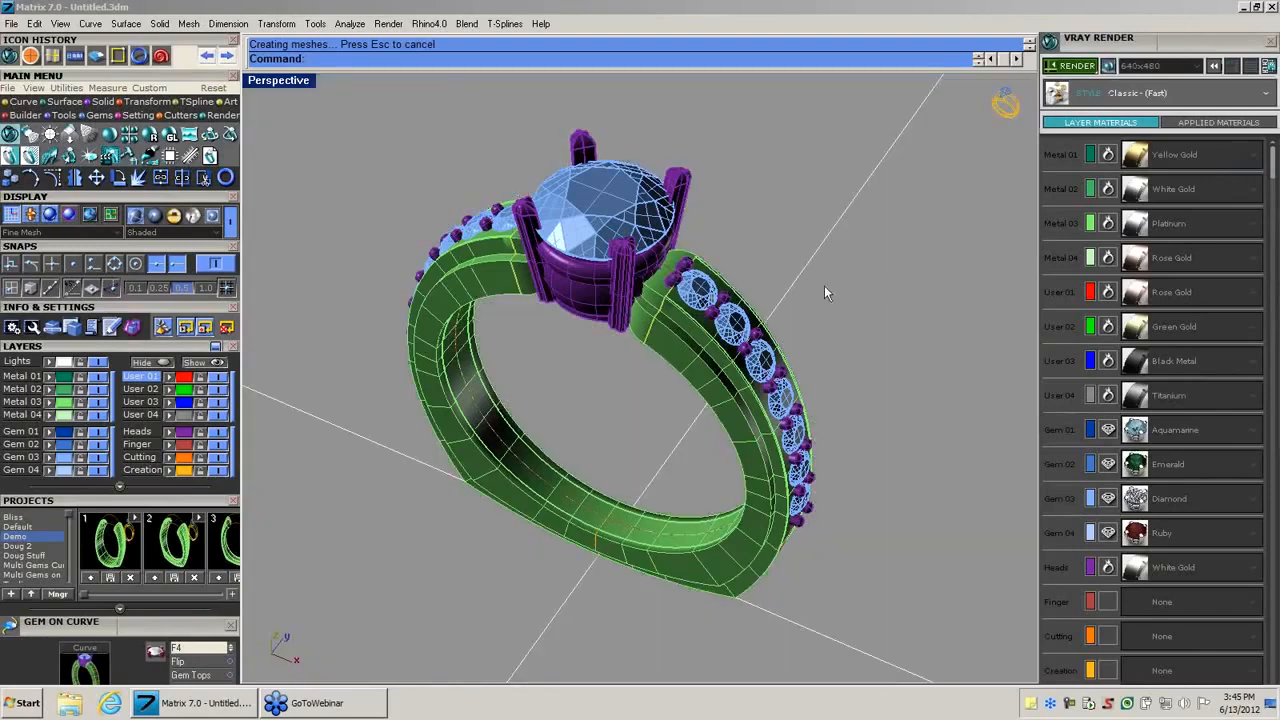
pyautogui.keyDown('shift'); pyautogui.moveTo(589, 403); pyautogui.dragTo(615, 399, button='right'); pyautogui.keyUp('shift')
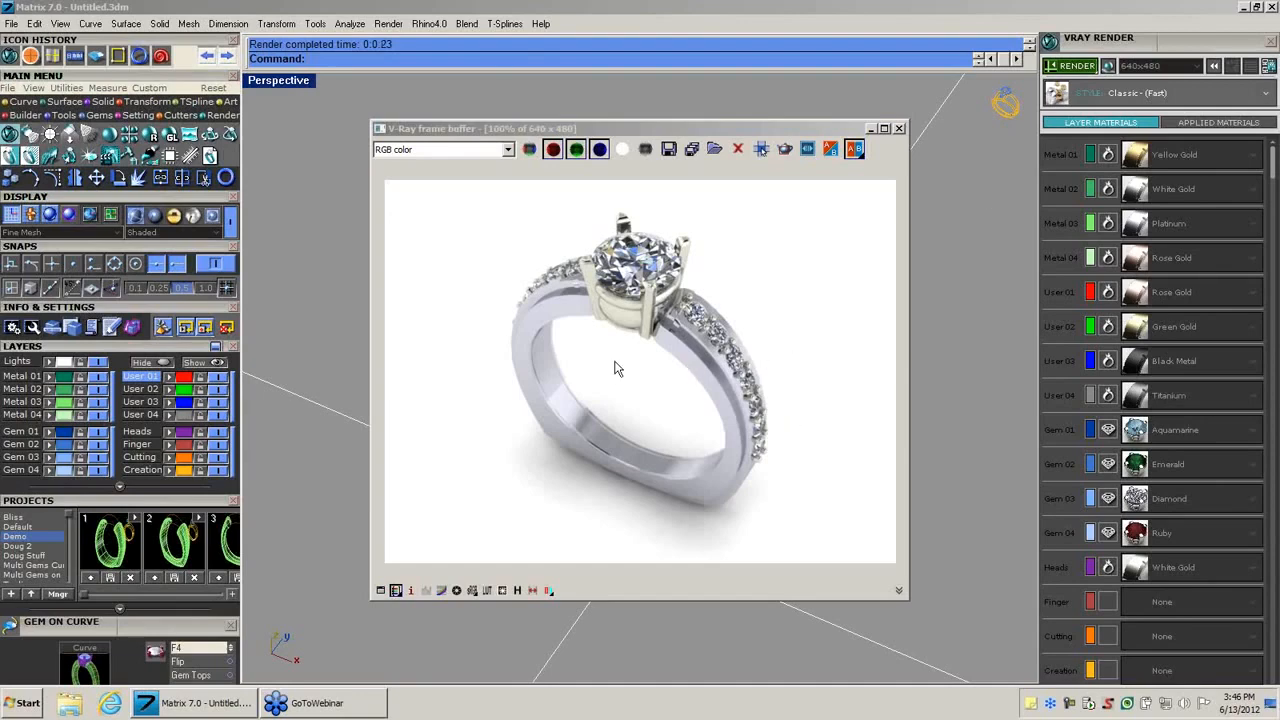
pyautogui.click(899, 128)
# Apply the Yellow Gold metal material directly to the band objects on the Metal 03 layer.
pyautogui.click(1218, 122)
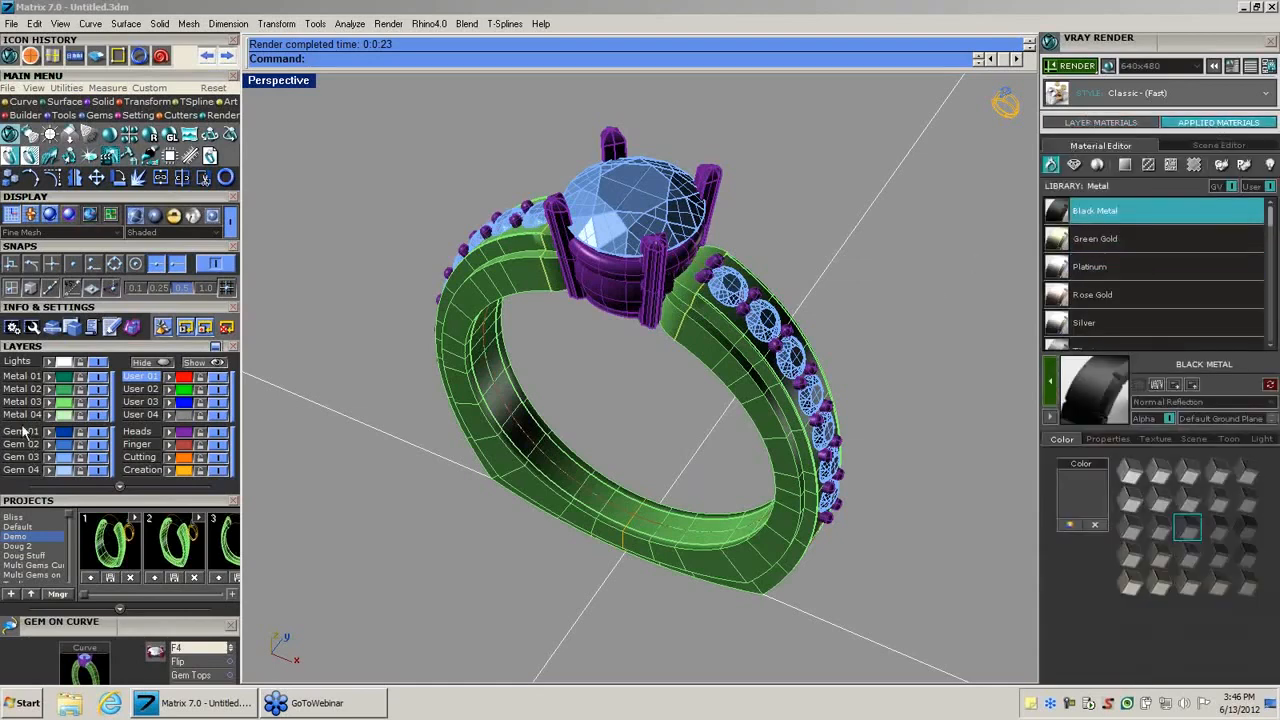
pyautogui.click(62, 404)
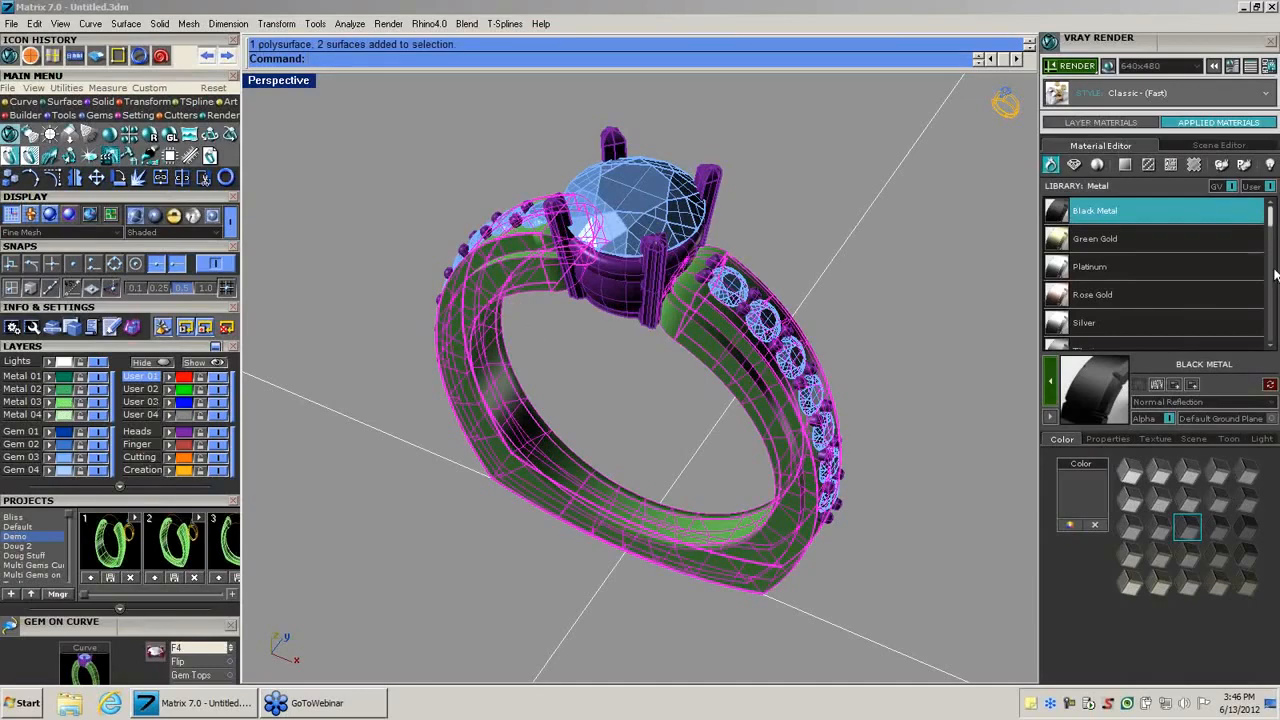
pyautogui.click(1147, 294)
pyautogui.moveTo(1269, 216); pyautogui.dragTo(1246, 350)
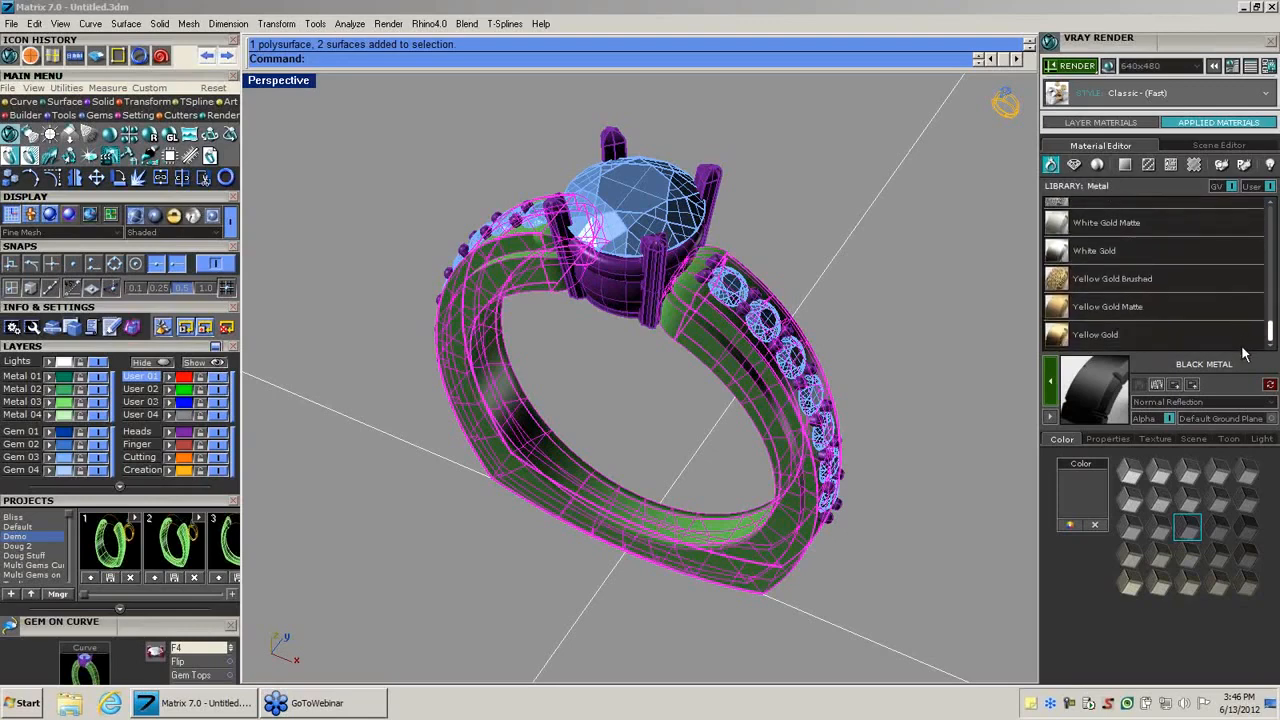
pyautogui.click(1056, 340)
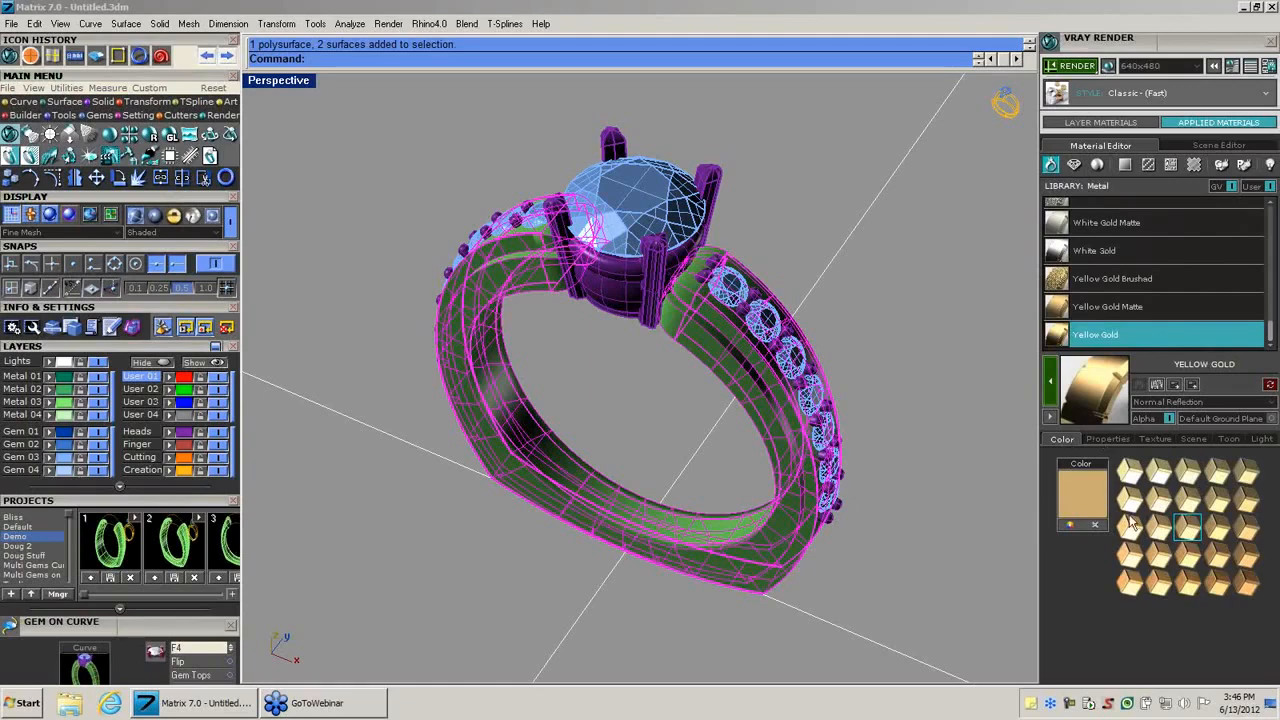
pyautogui.click(1051, 389)
pyautogui.click(965, 396)
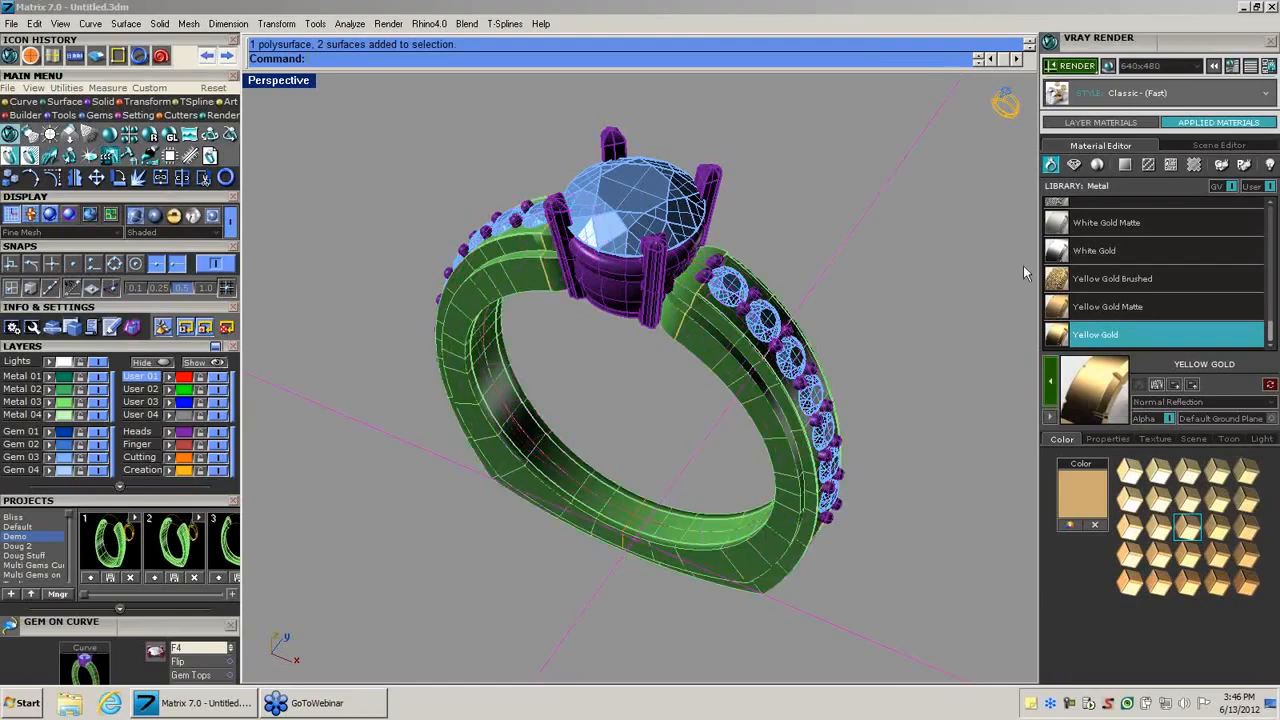
# Apply the White Gold metal material to all objects on the Heads layer.
pyautogui.click(182, 435)
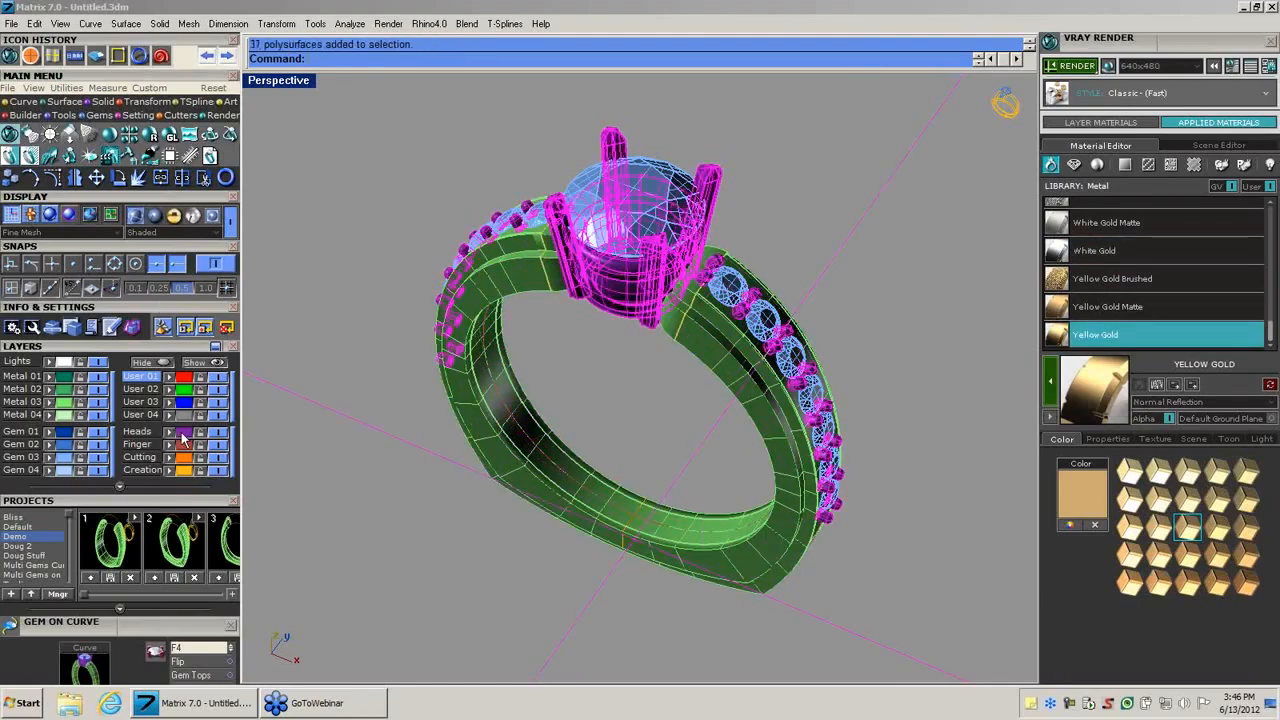
pyautogui.click(1095, 251)
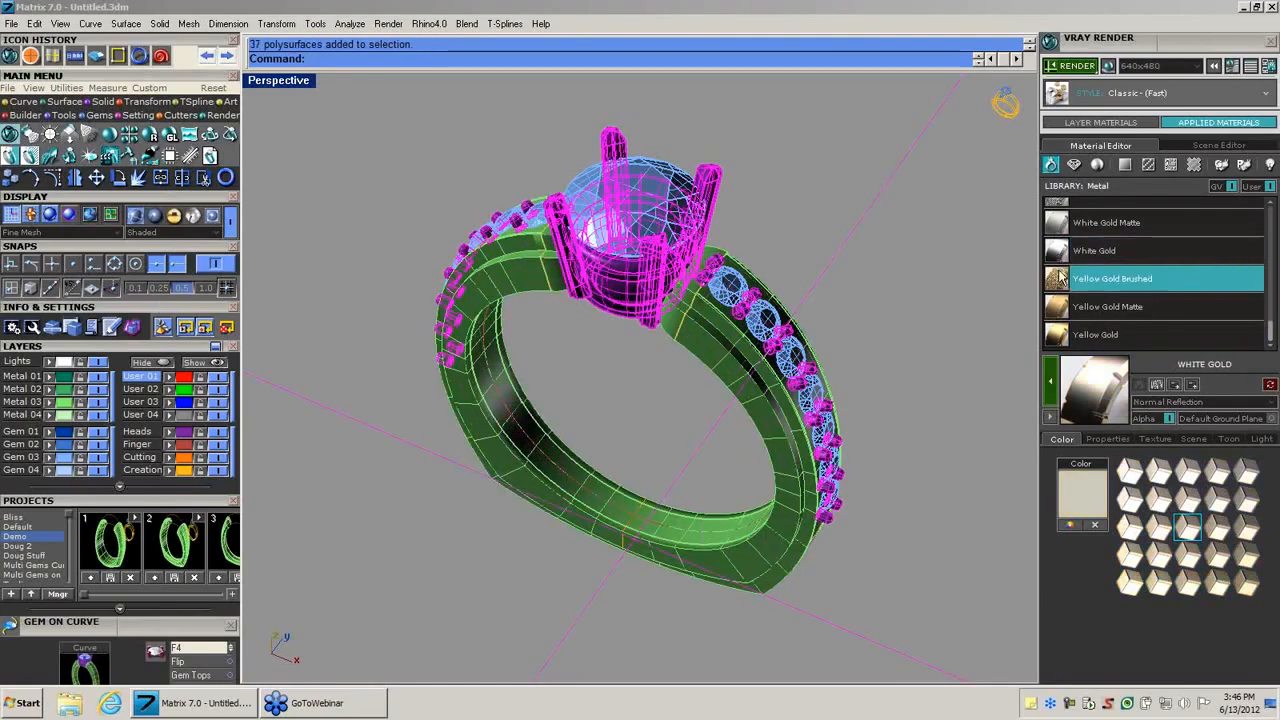
pyautogui.click(1048, 388)
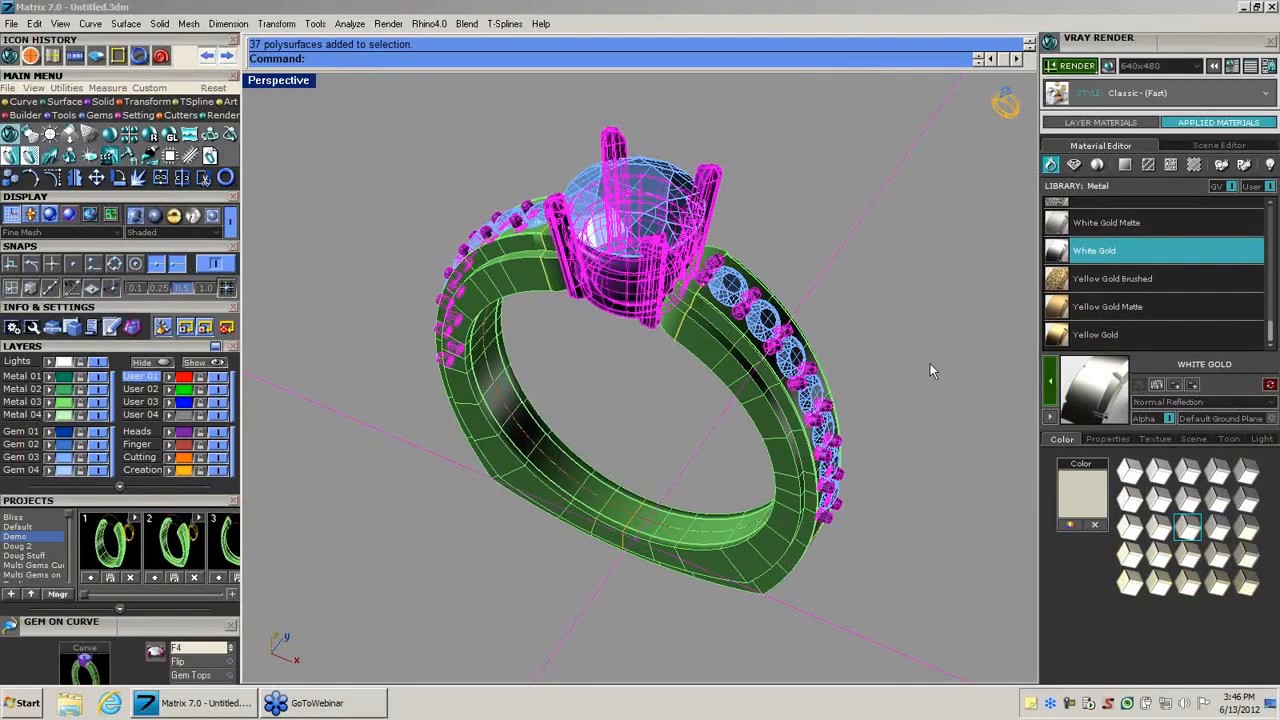
# Move the large centre stone to the Gem 01 layer.
pyautogui.click(622, 195)
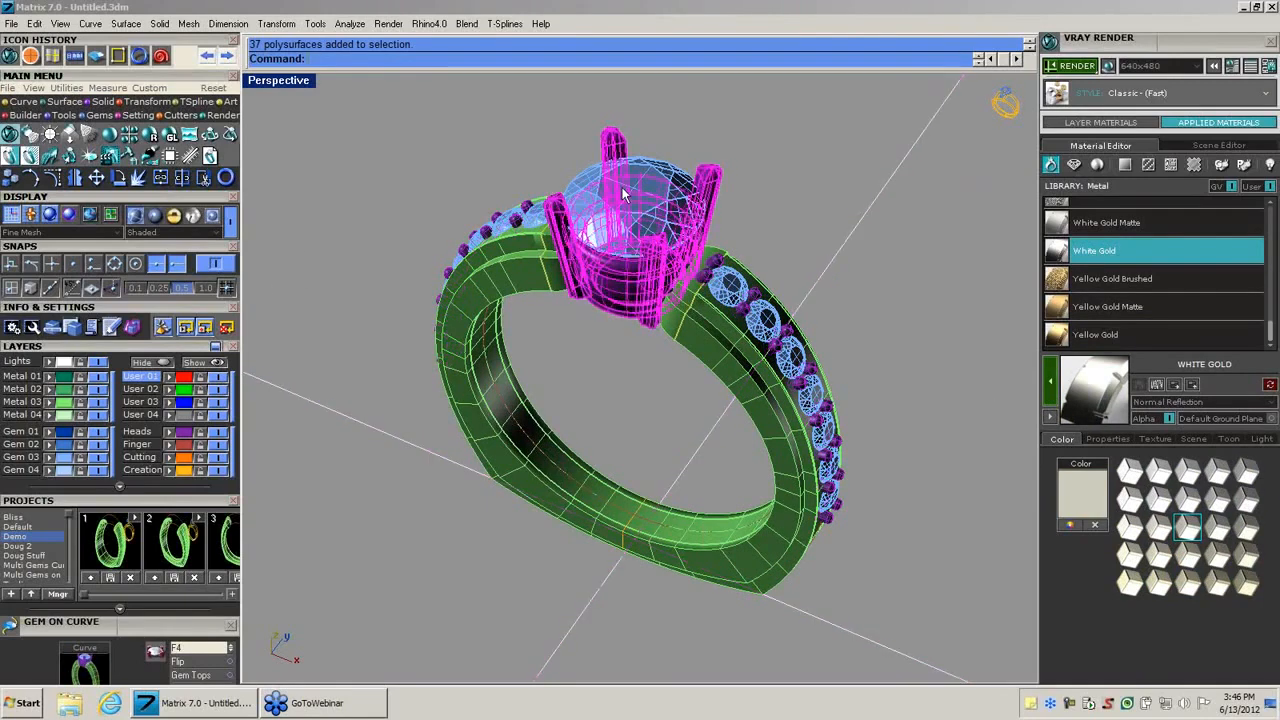
pyautogui.click(642, 183)
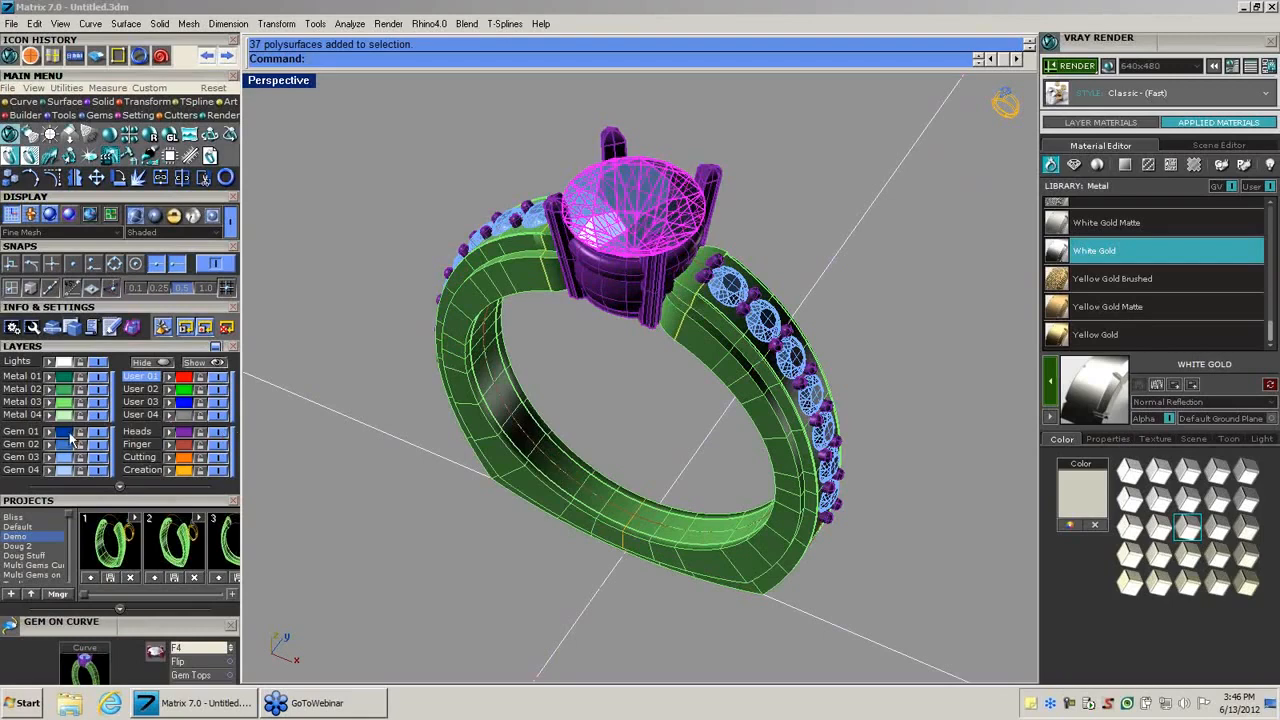
pyautogui.click(533, 362)
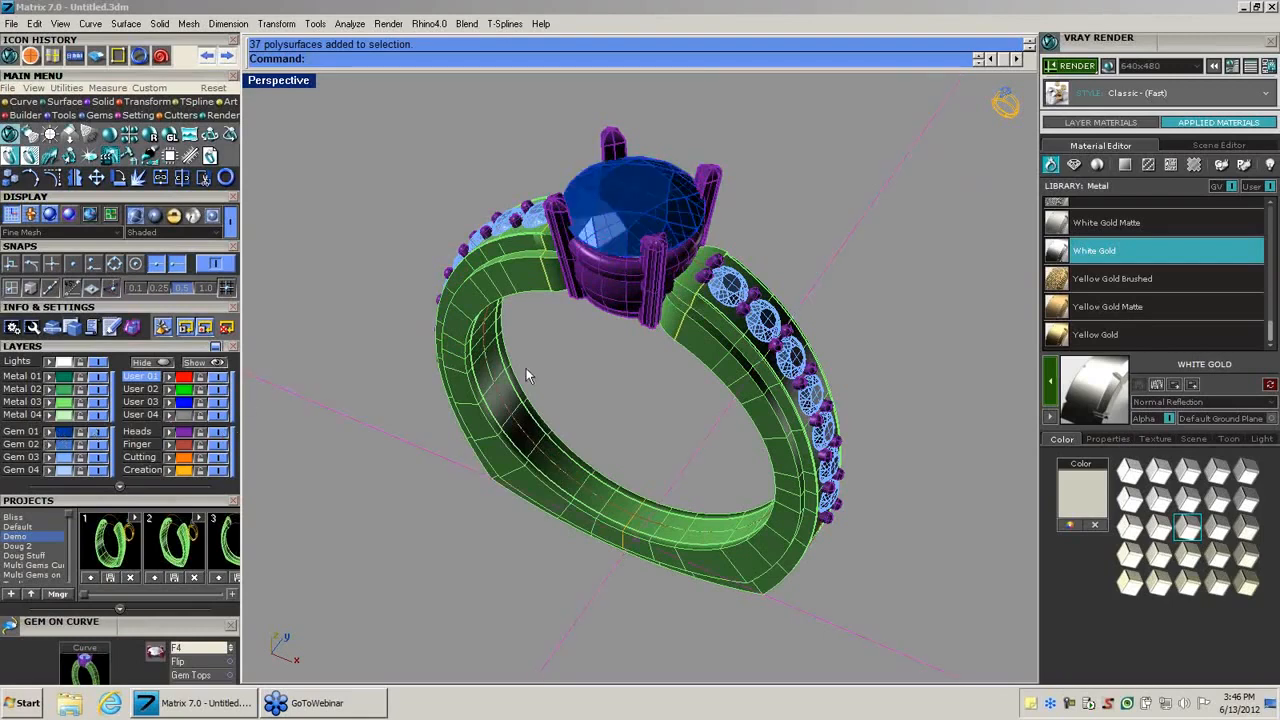
# Apply the Diamond gem material to the side gems on the Gem 03 layer.
pyautogui.click(50, 458)
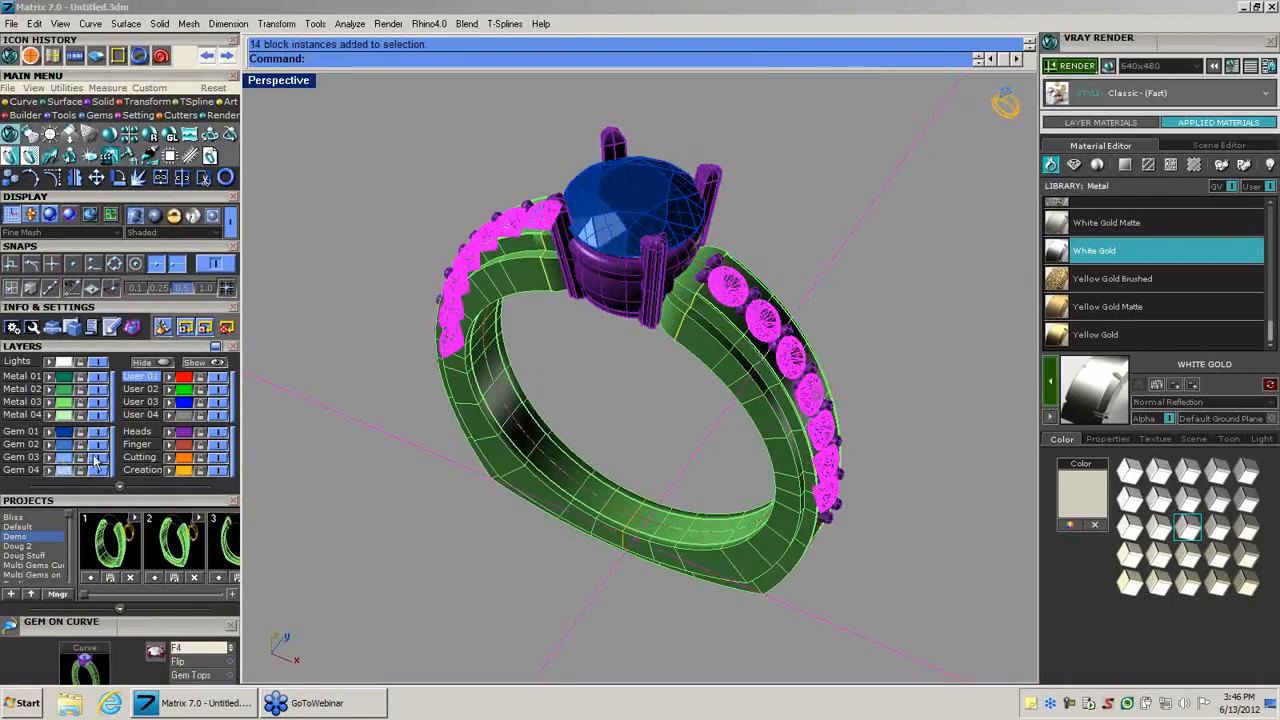
pyautogui.click(1237, 278)
pyautogui.click(1074, 165)
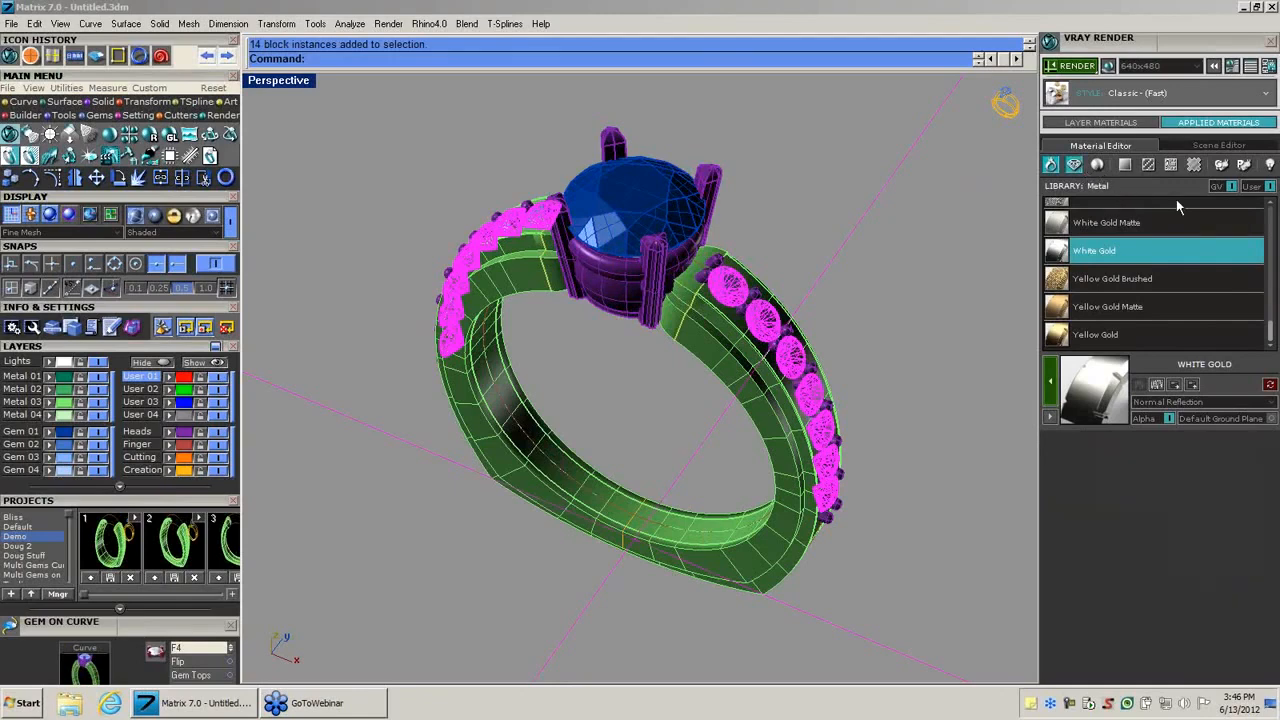
pyautogui.moveTo(1271, 221)
pyautogui.mouseDown()
pyautogui.moveTo(1262, 276)
pyautogui.moveTo(1265, 227)
pyautogui.mouseUp()
pyautogui.click(1150, 314)
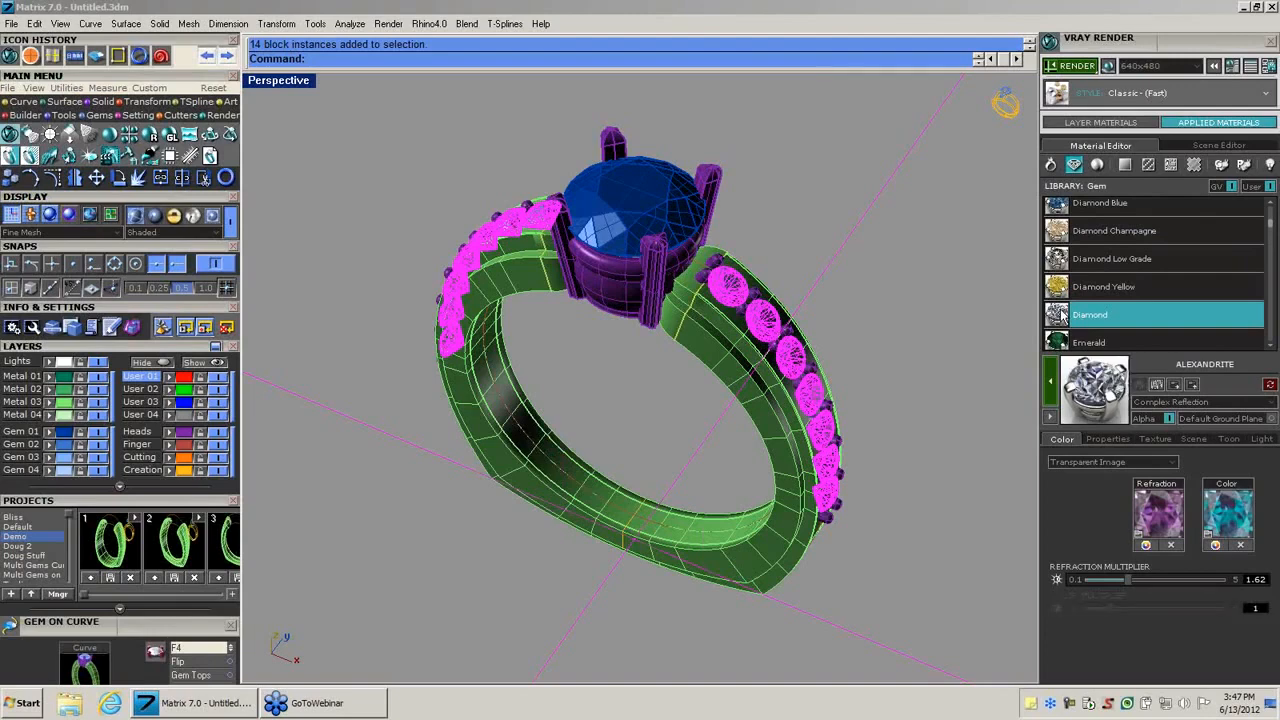
pyautogui.click(1051, 392)
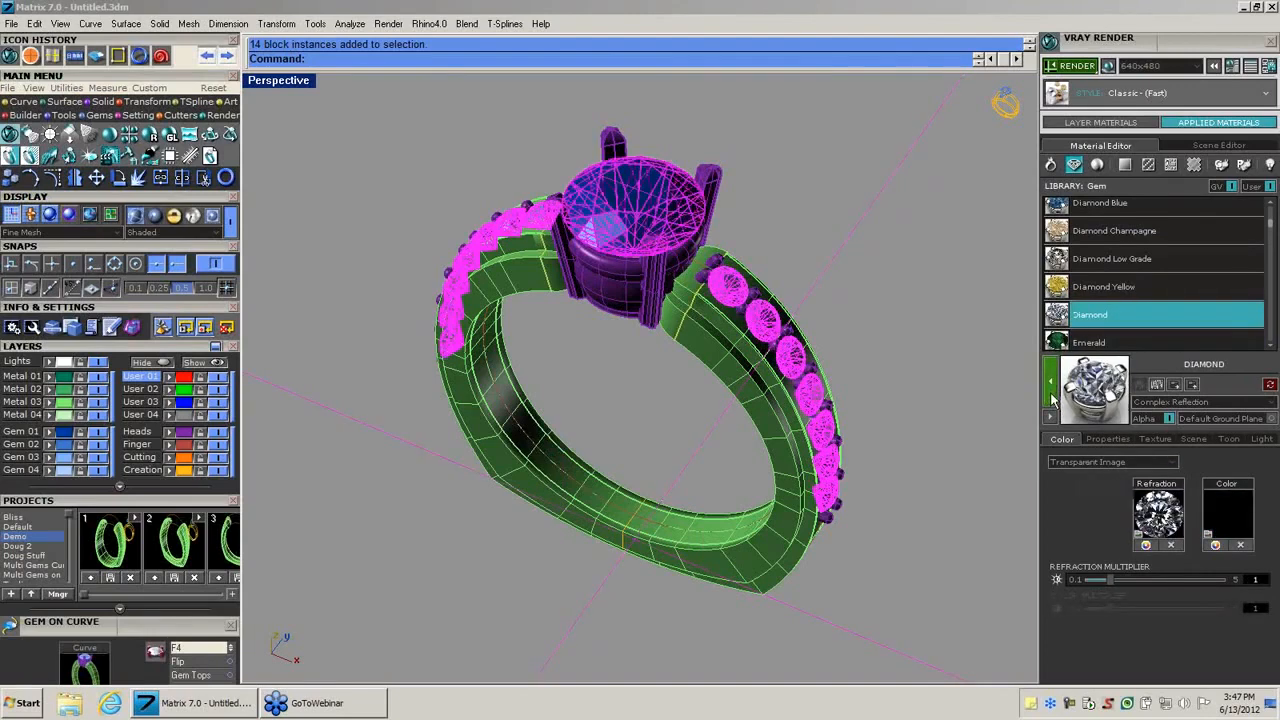
pyautogui.click(787, 242)
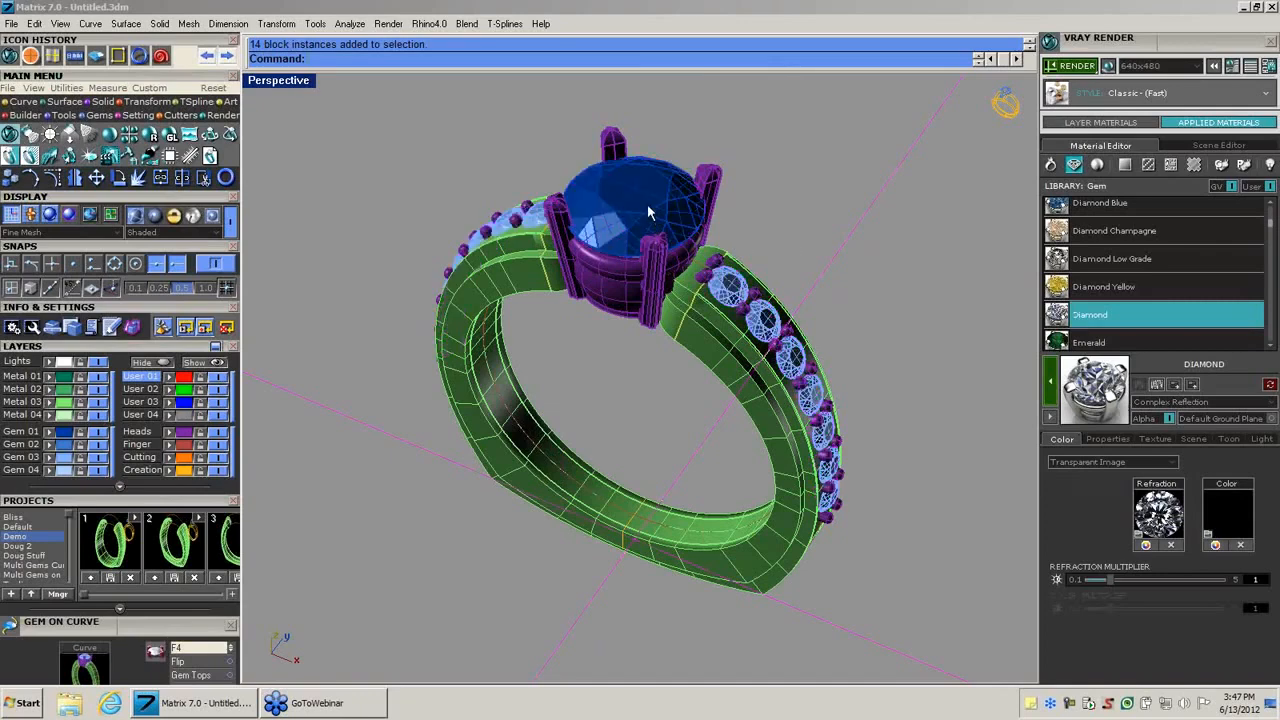
# Apply the Diamond Blue gem material to the centre stone, with its refraction map recoloured to a more saturated teal green and saved.
pyautogui.click(656, 174)
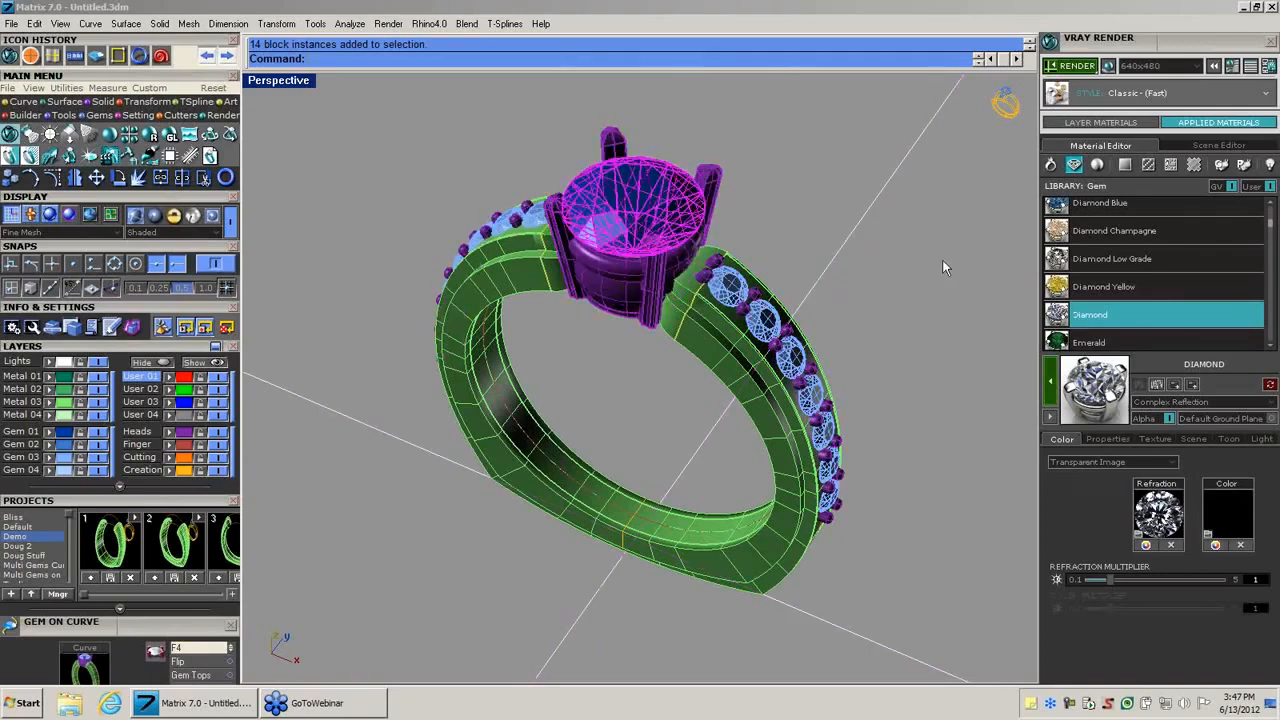
pyautogui.click(1073, 203)
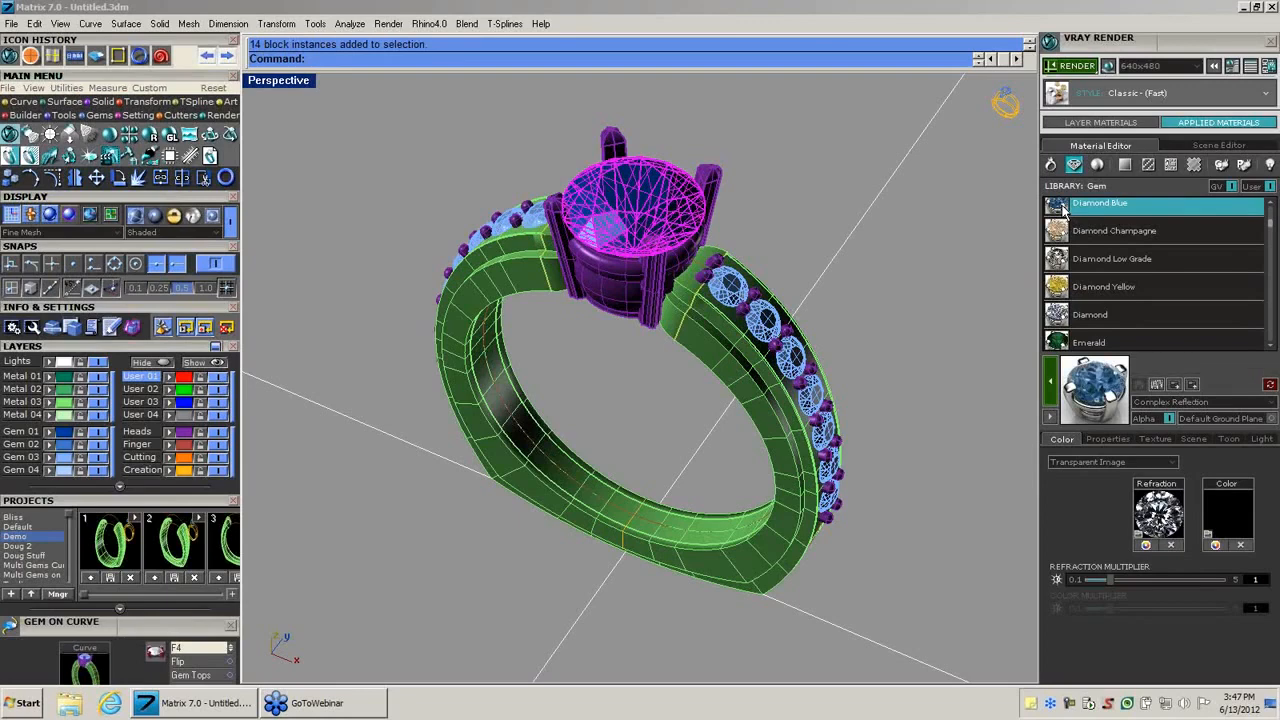
pyautogui.click(1146, 545)
pyautogui.moveTo(695, 183); pyautogui.dragTo(1115, 162)
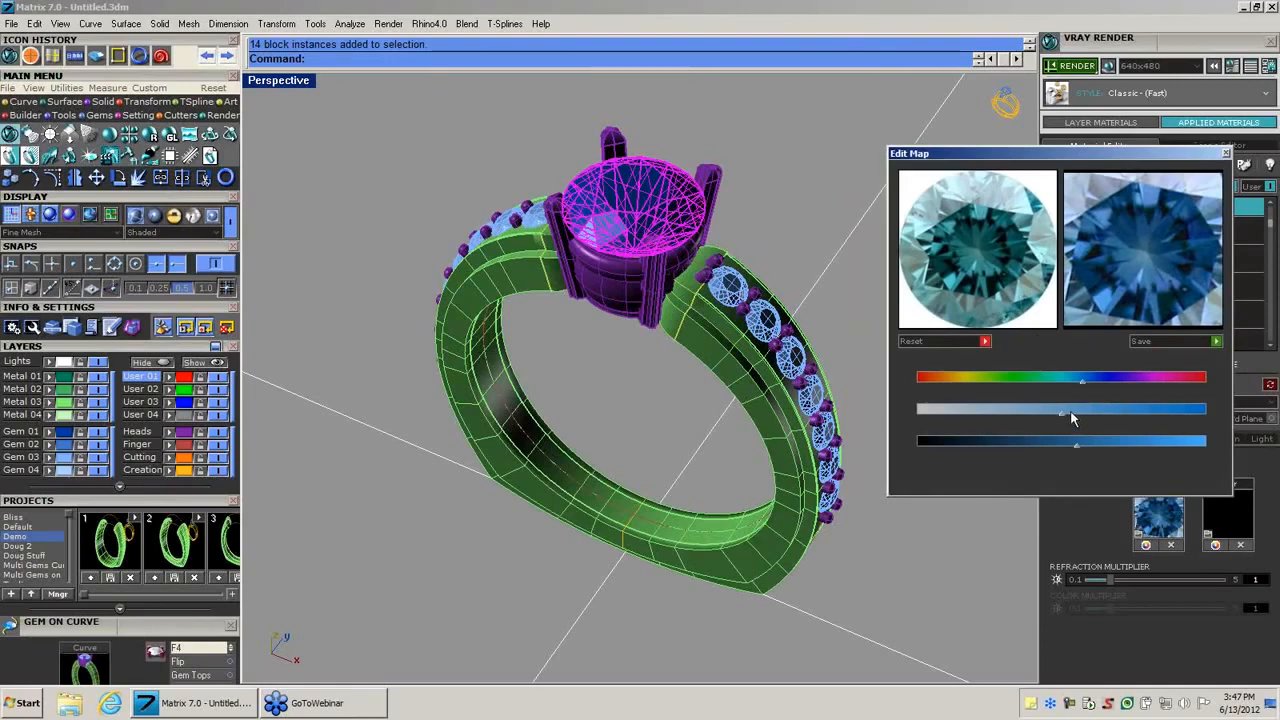
pyautogui.moveTo(1063, 420); pyautogui.dragTo(1060, 384)
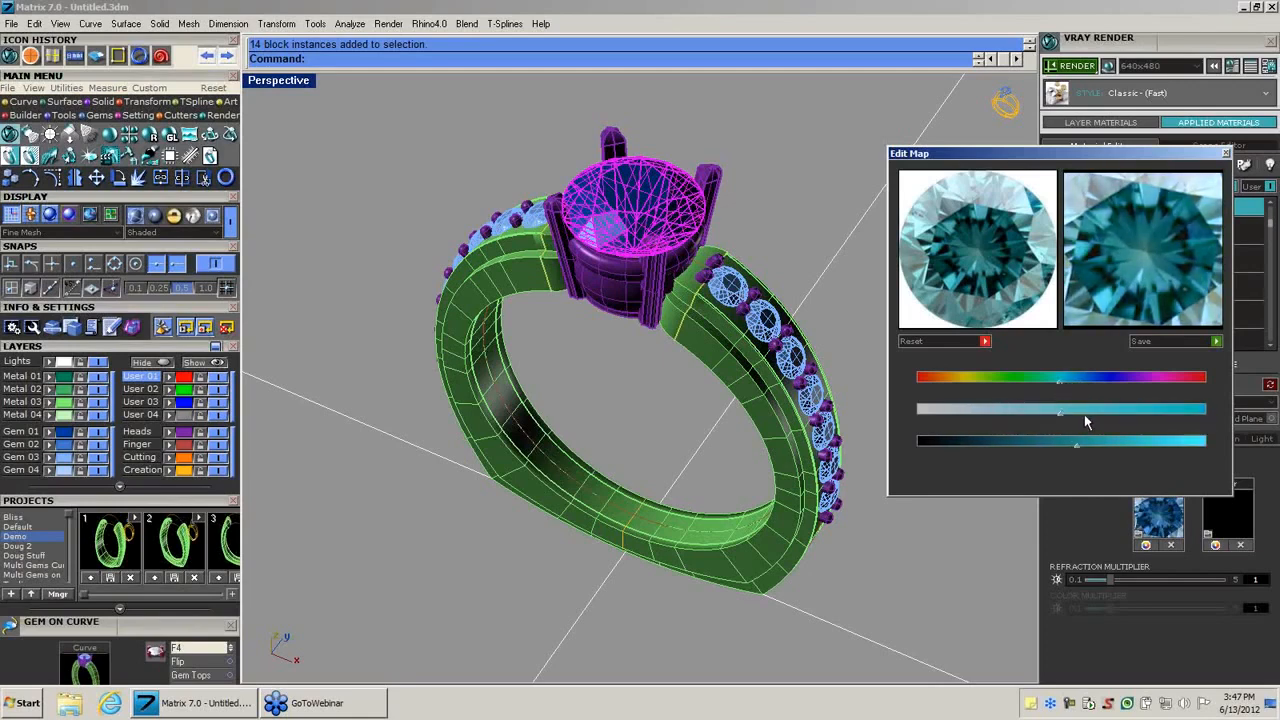
pyautogui.moveTo(1063, 420); pyautogui.dragTo(1105, 418)
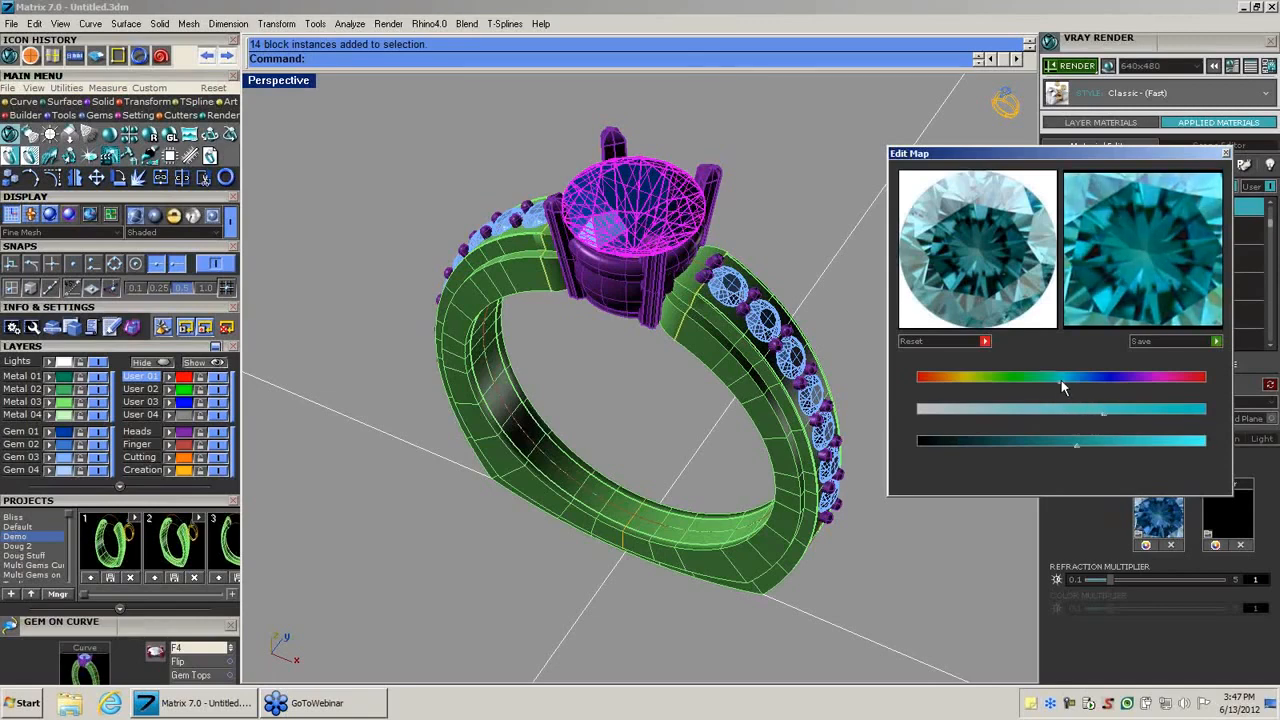
pyautogui.moveTo(1061, 380); pyautogui.dragTo(1043, 379)
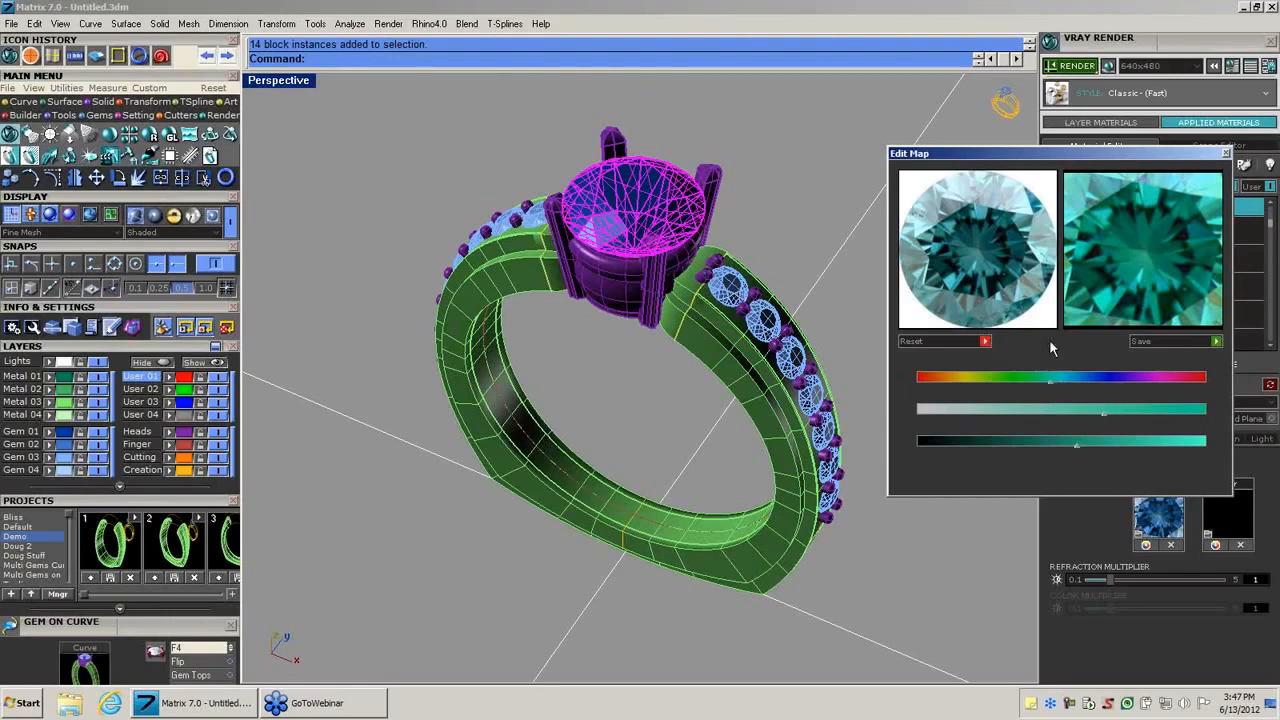
pyautogui.click(1216, 341)
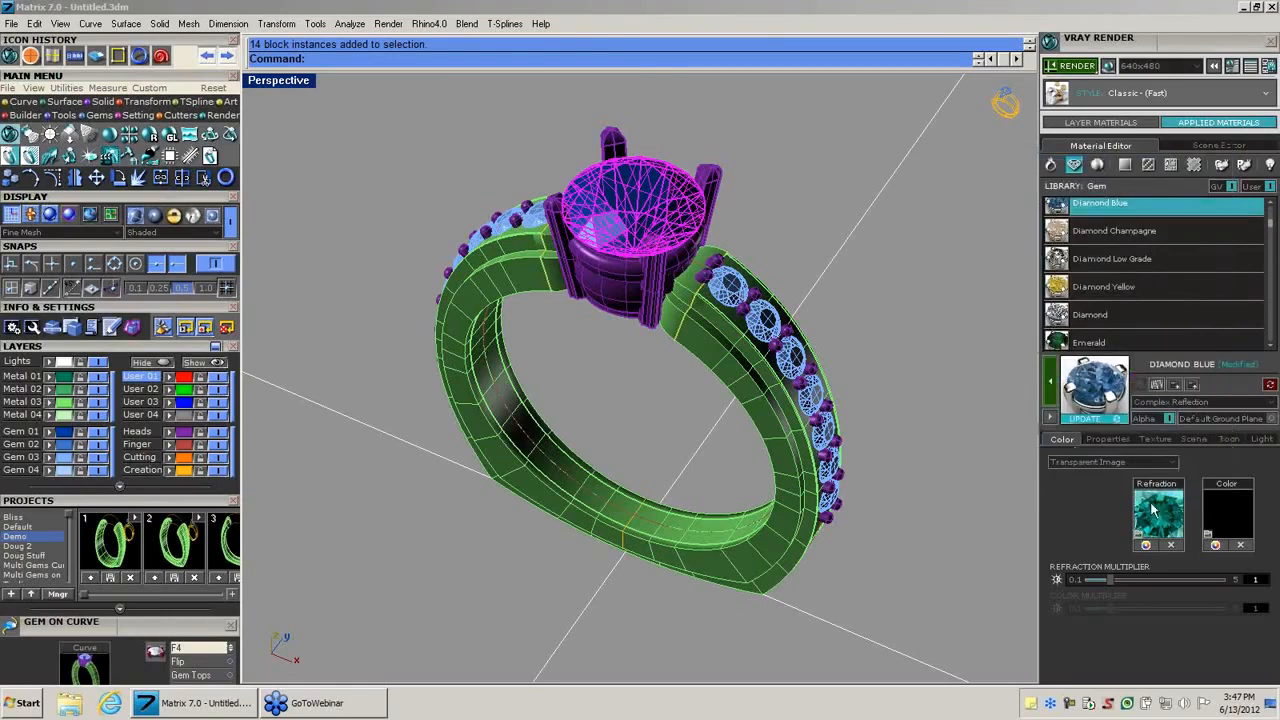
pyautogui.click(1049, 391)
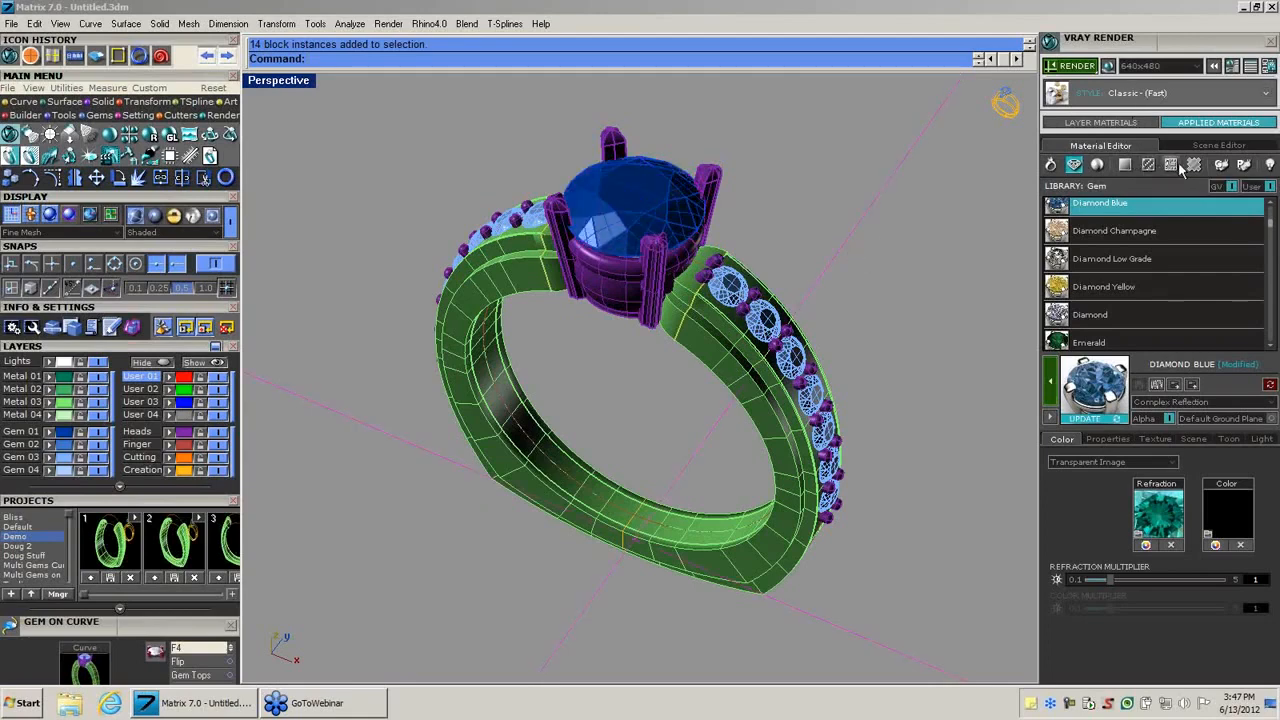
# Browse the ground plane, architectural and fabric material libraries, and apply Blue and White Fabric to the ground plane.
pyautogui.click(1128, 167)
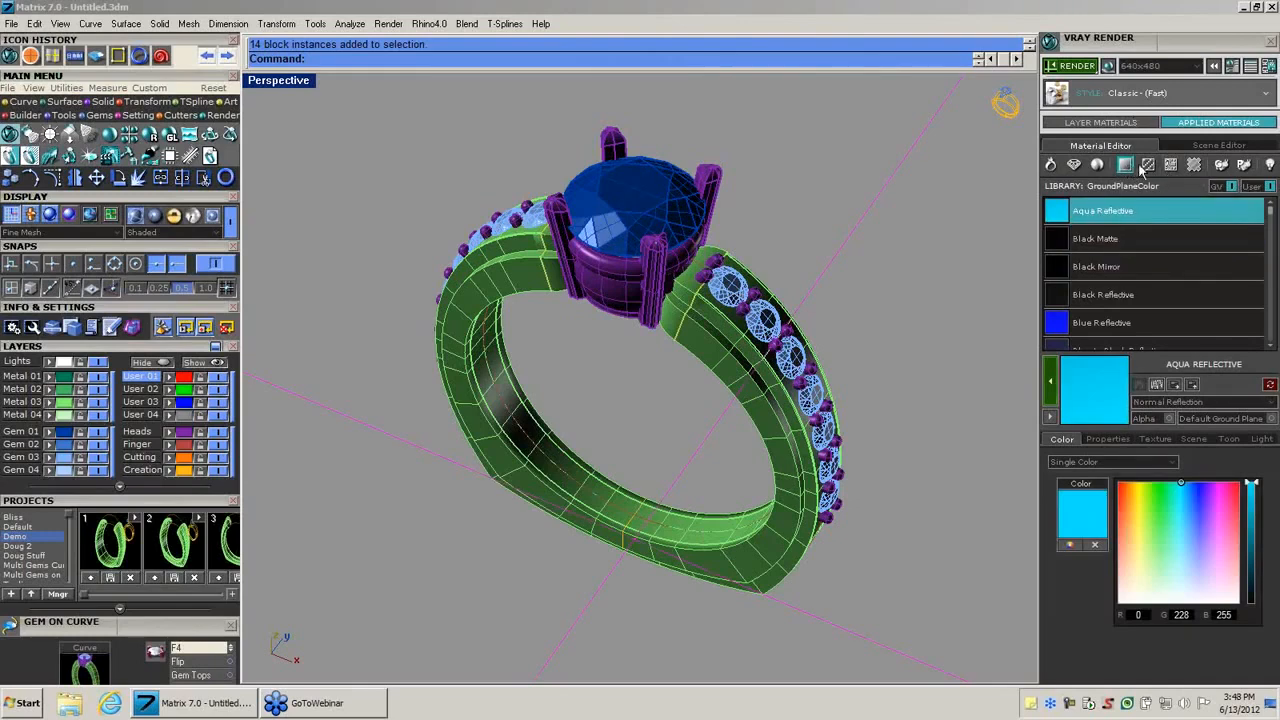
pyautogui.click(1150, 167)
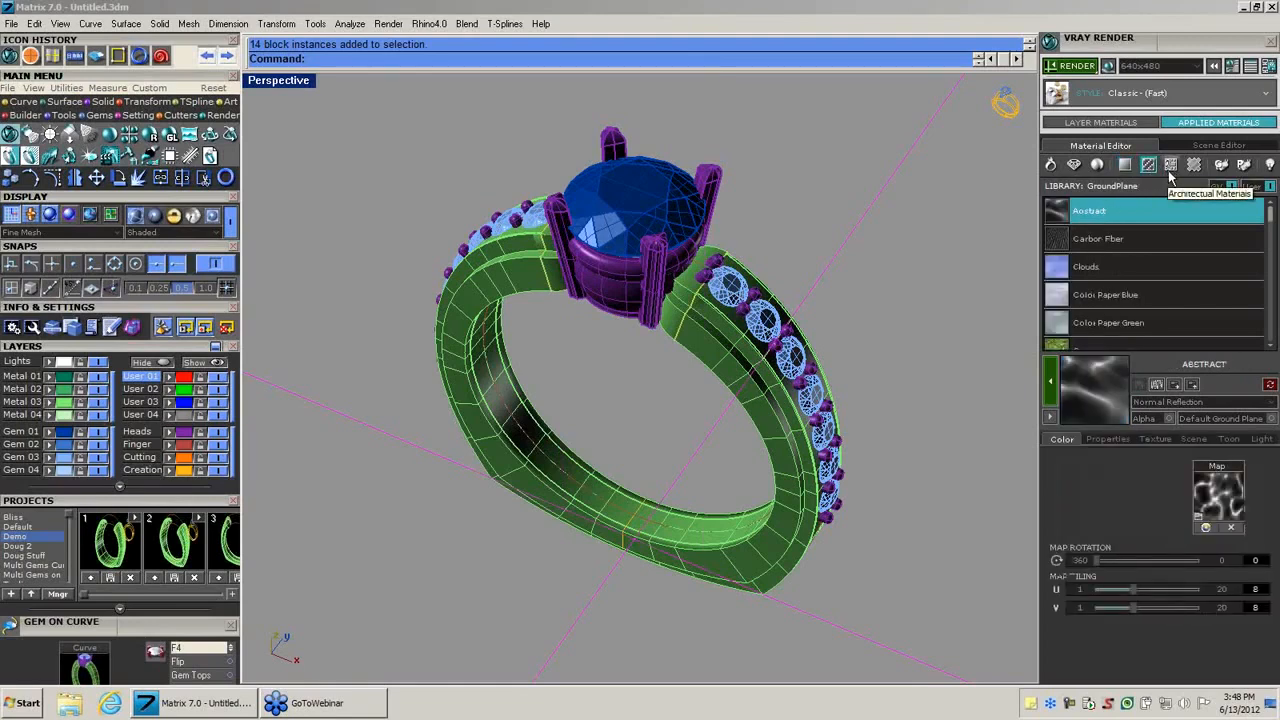
pyautogui.click(1171, 167)
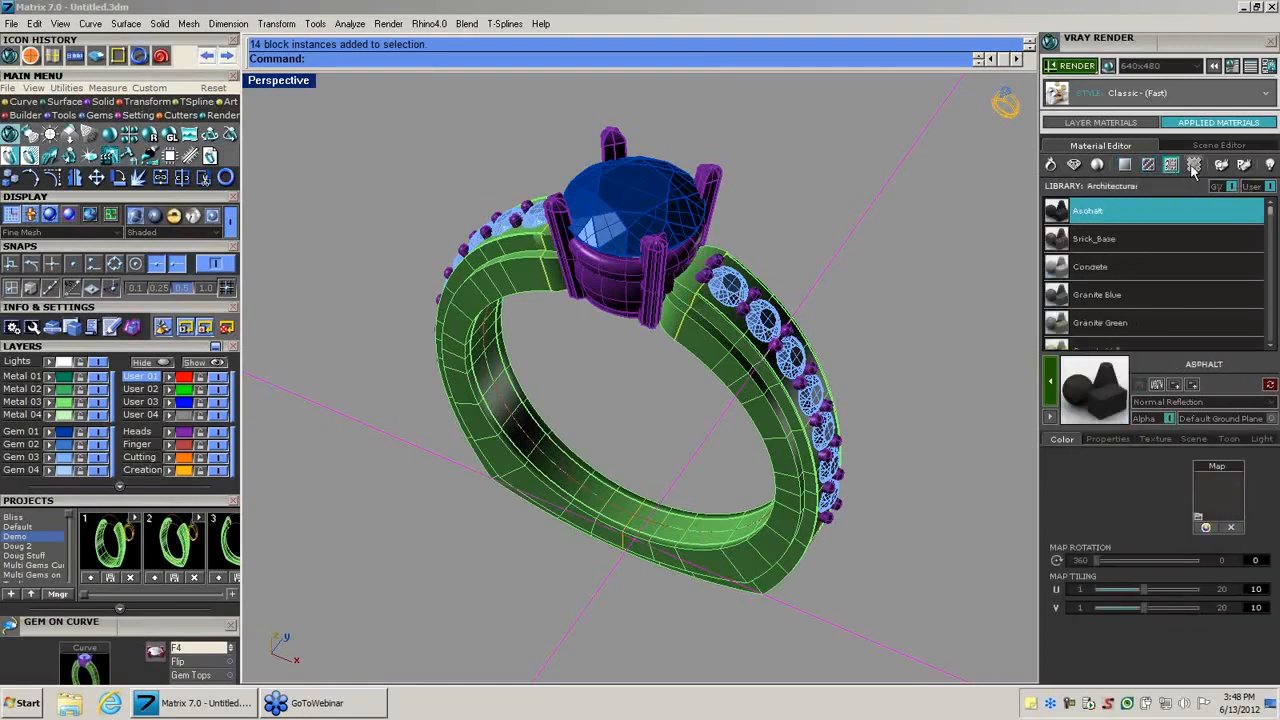
pyautogui.click(1193, 166)
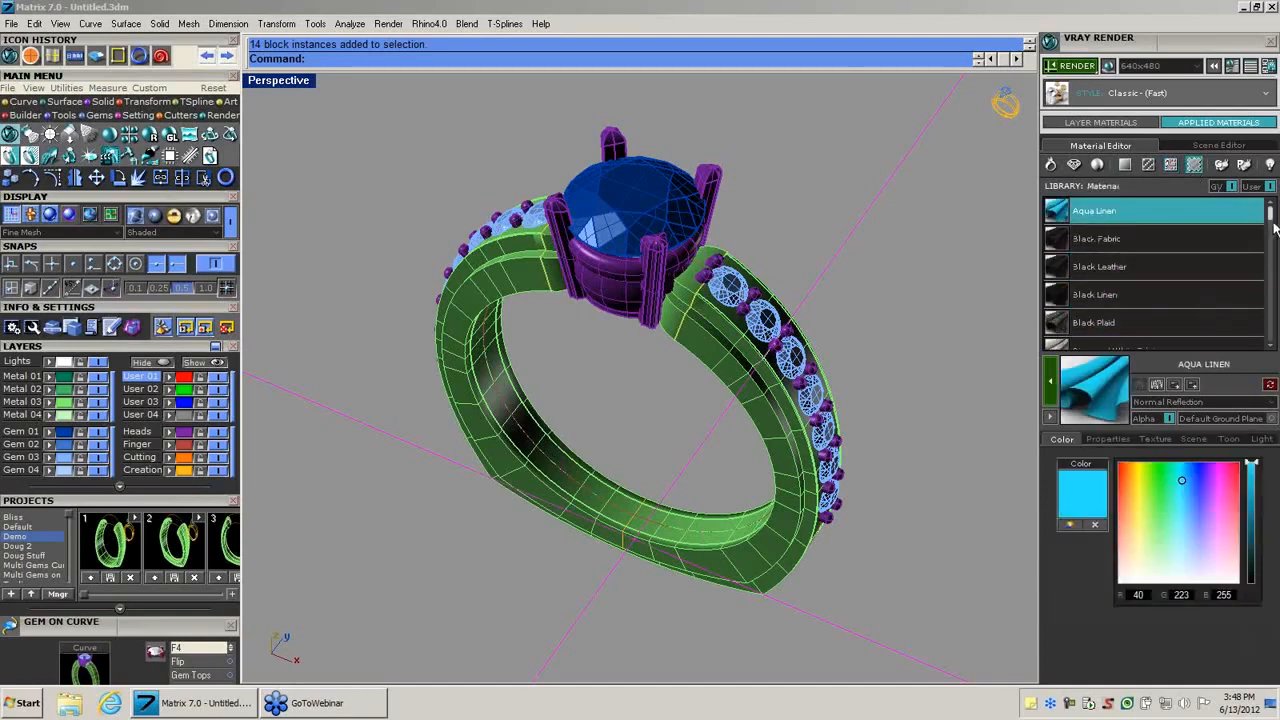
pyautogui.moveTo(1270, 213); pyautogui.dragTo(1268, 342)
pyautogui.click(1092, 273)
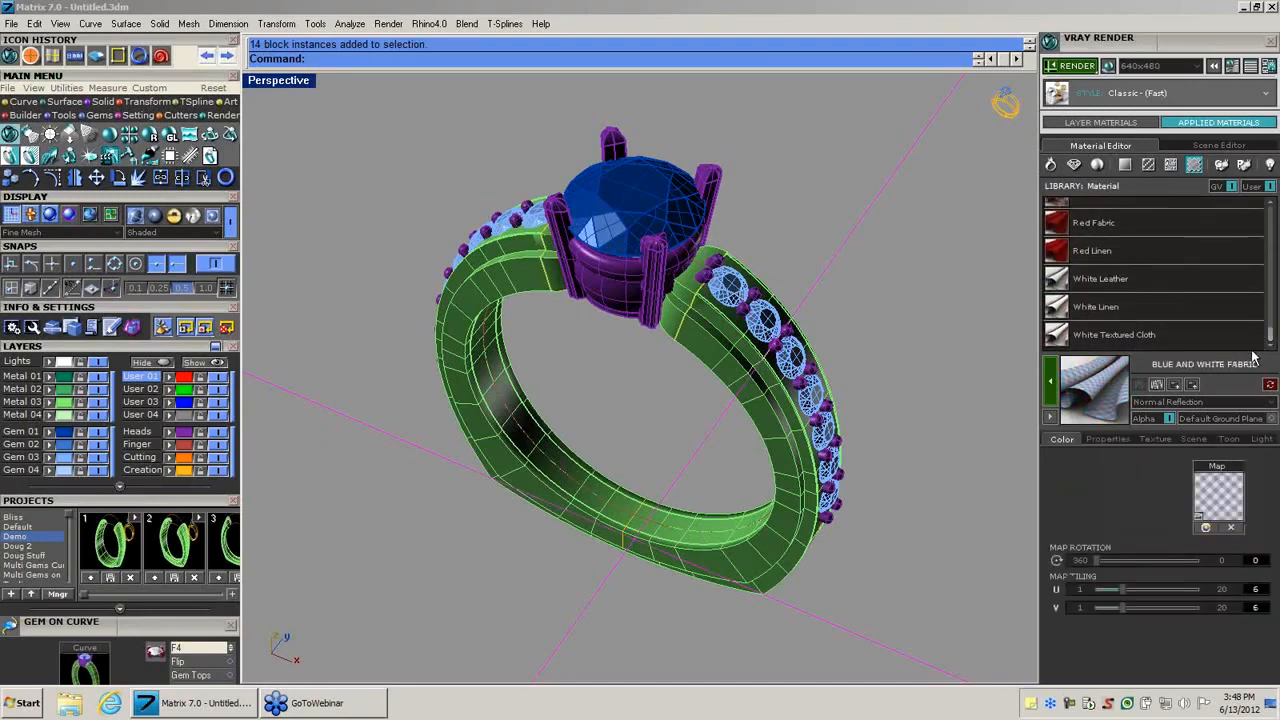
pyautogui.click(1049, 393)
# Render a closer perspective view of the ring at 640x480 with the Classic - (Fast) style, and close the finished image.
pyautogui.moveTo(700, 357)
pyautogui.mouseDown(button='right')
pyautogui.moveTo(677, 380)
pyautogui.moveTo(684, 360)
pyautogui.mouseUp(button='right')
pyautogui.scroll(2, 684, 357)
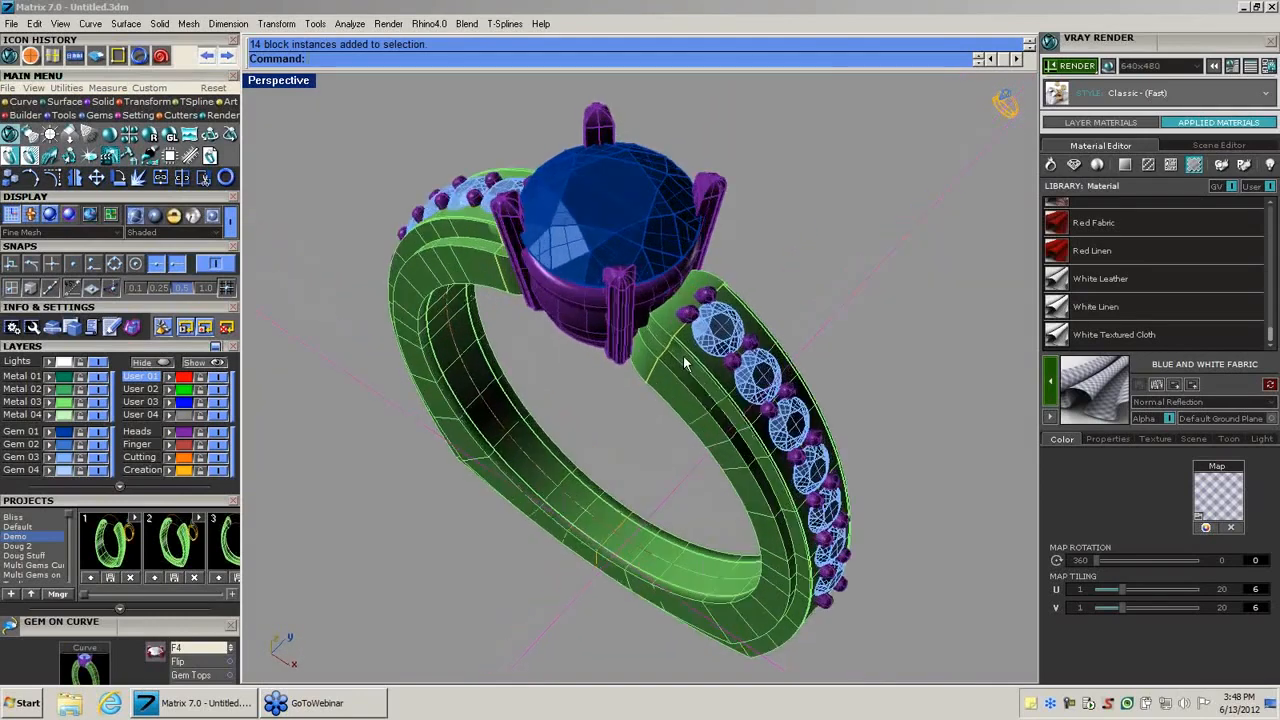
pyautogui.click(1076, 66)
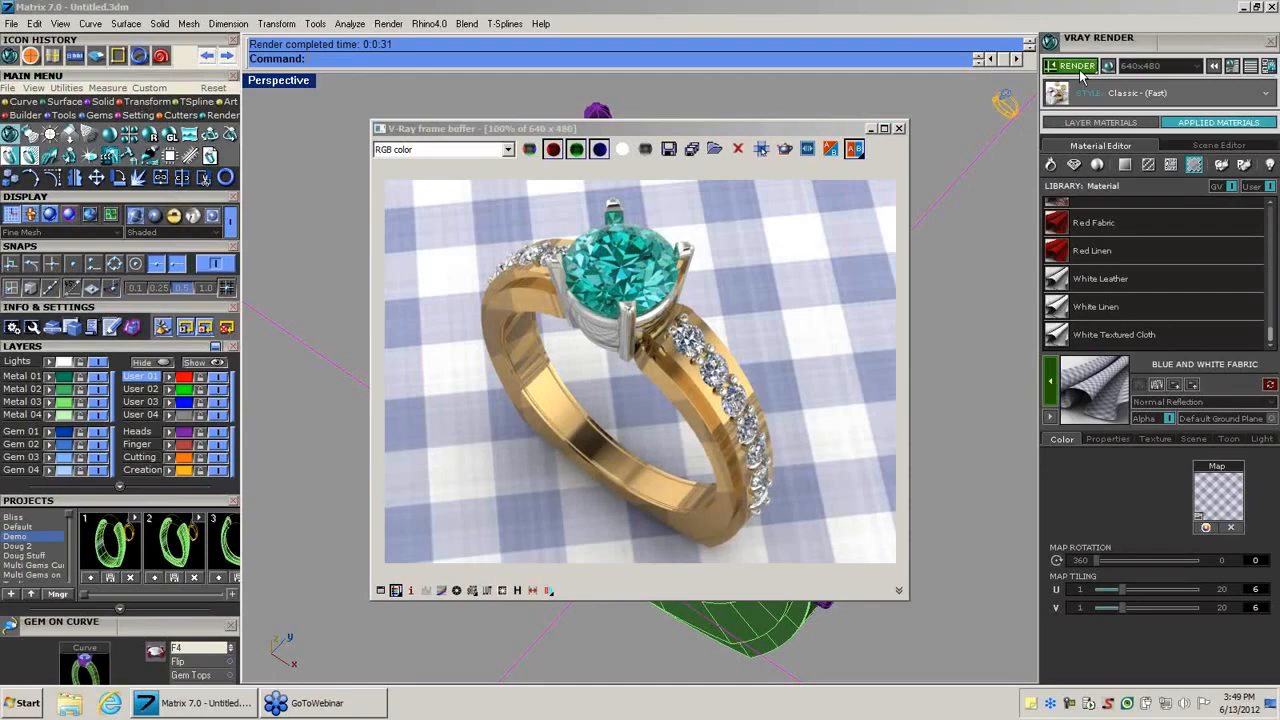
pyautogui.click(898, 130)
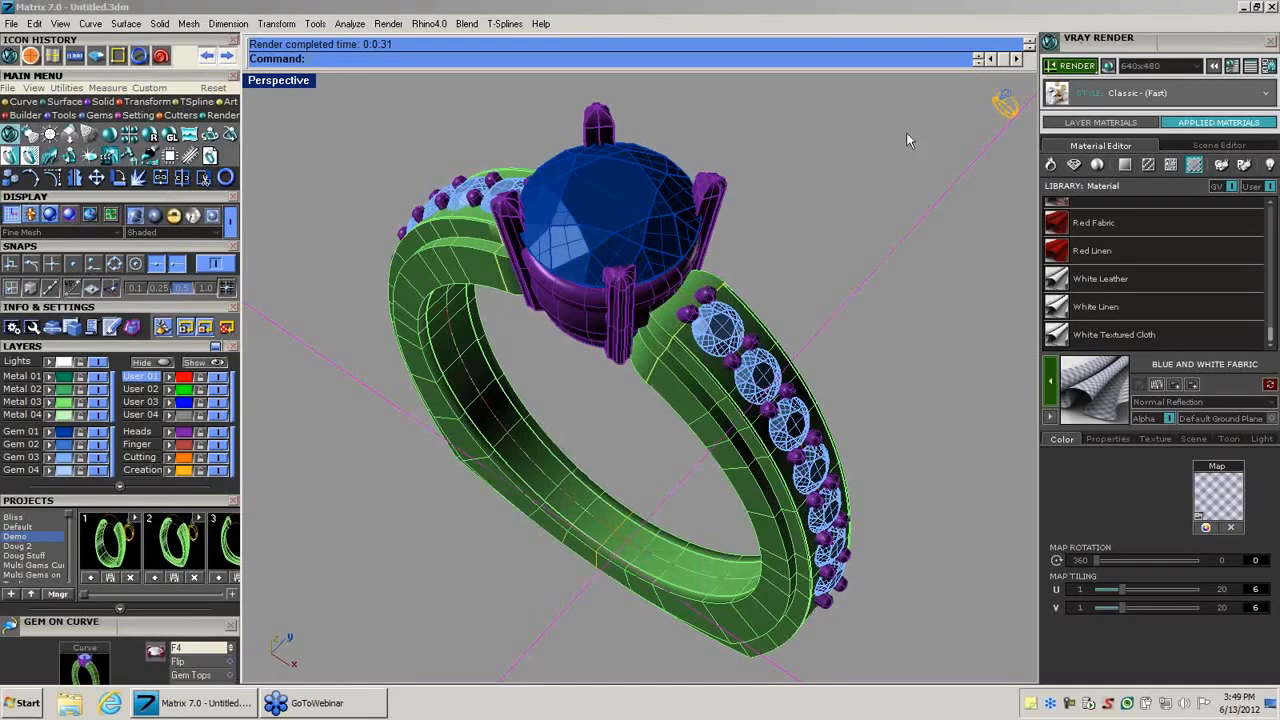
# Switch the ground plane to the Marble Tan architectural material, render the ring again, and close the image.
pyautogui.click(1171, 166)
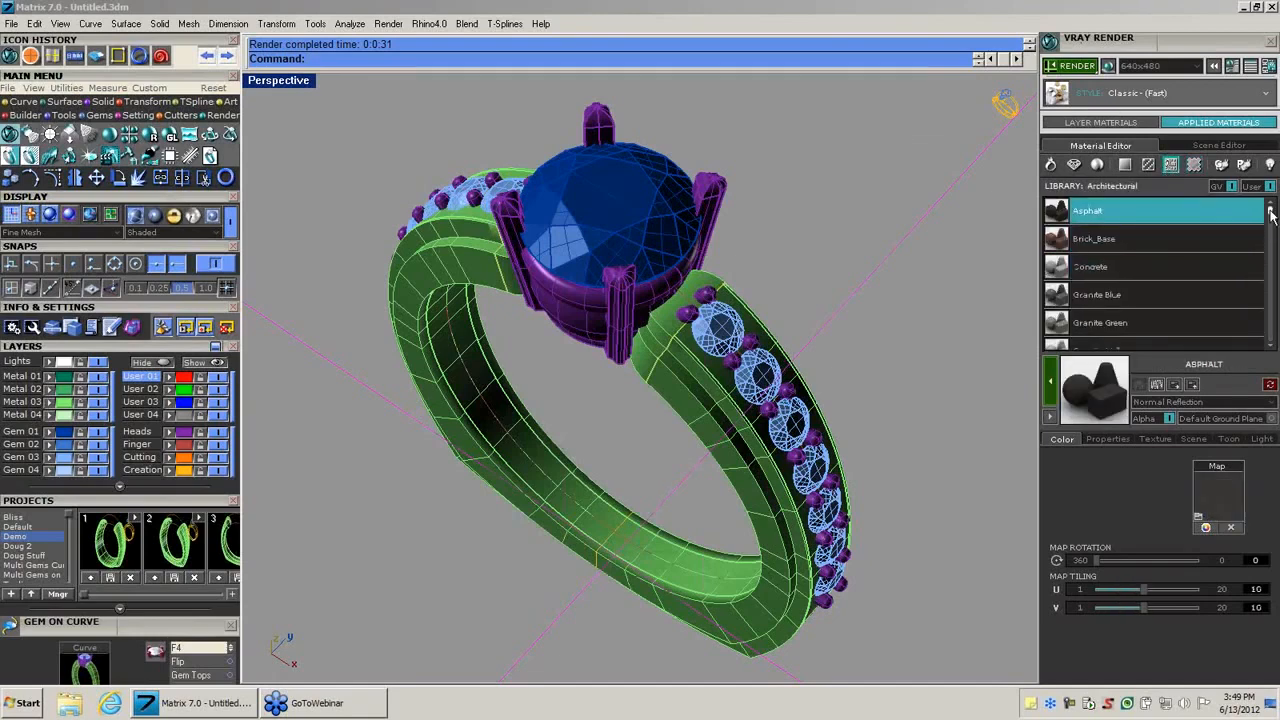
pyautogui.moveTo(1272, 213); pyautogui.dragTo(1264, 302)
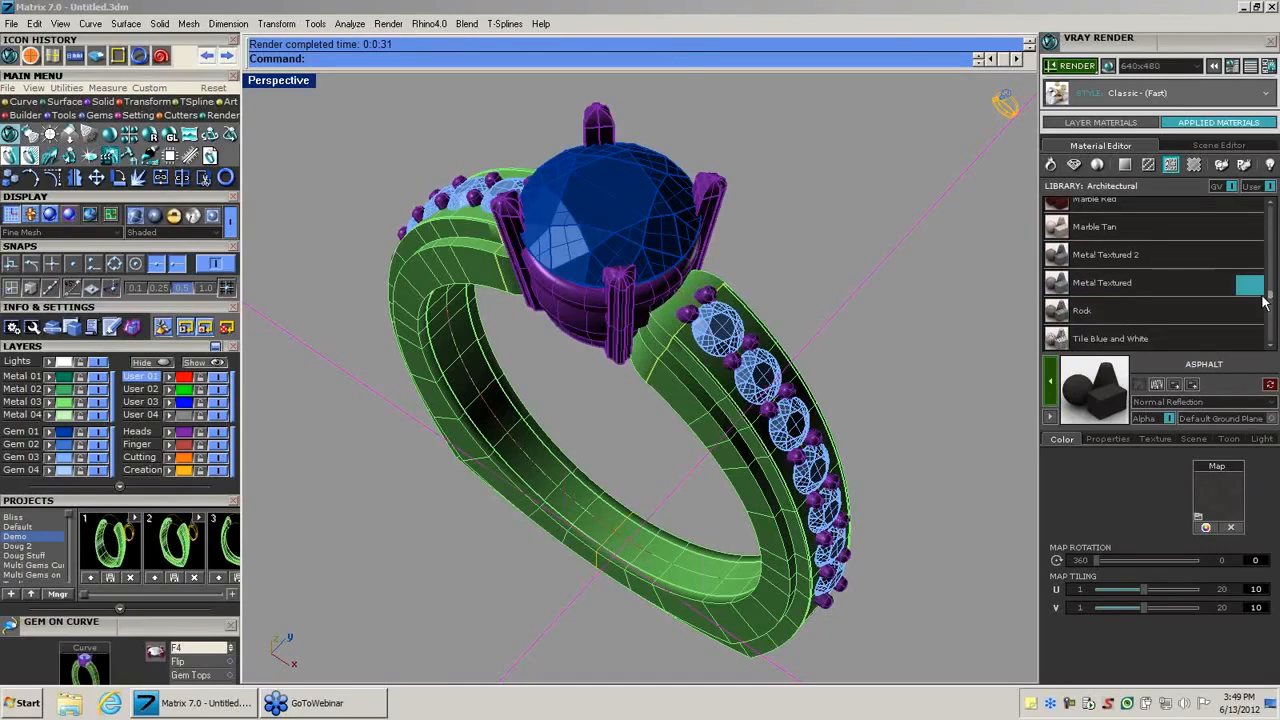
pyautogui.click(1169, 231)
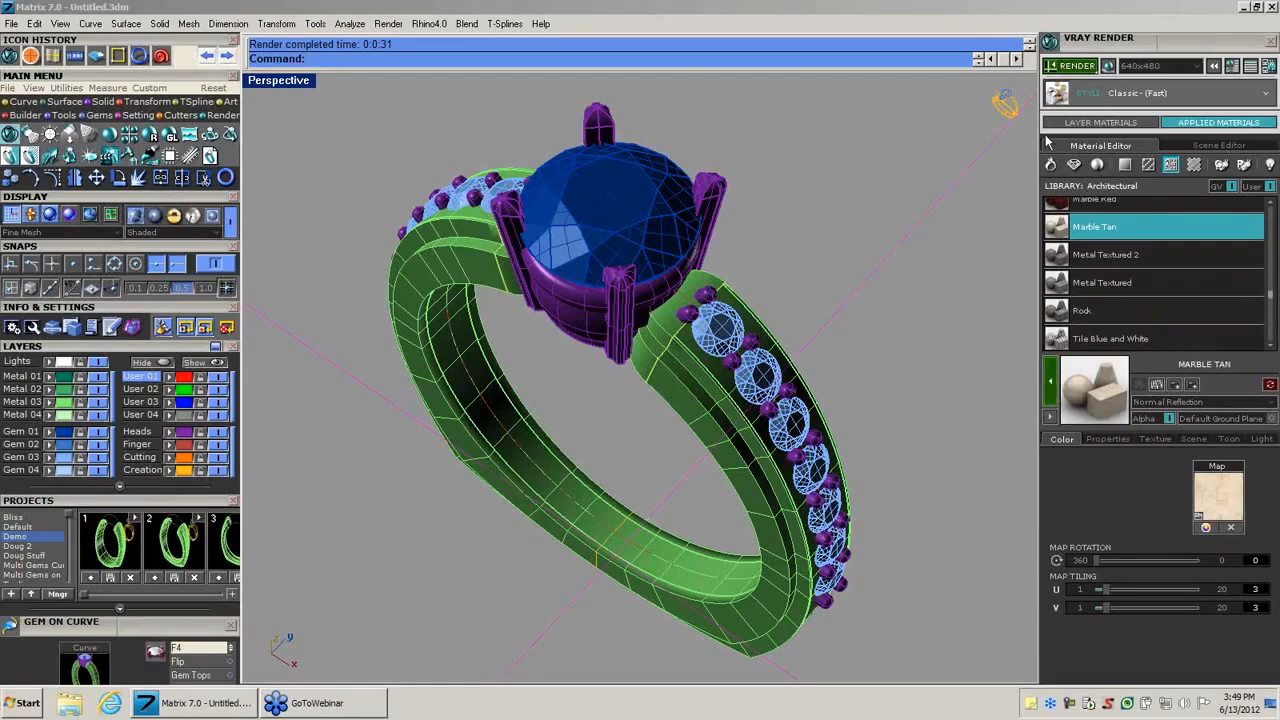
pyautogui.click(1075, 67)
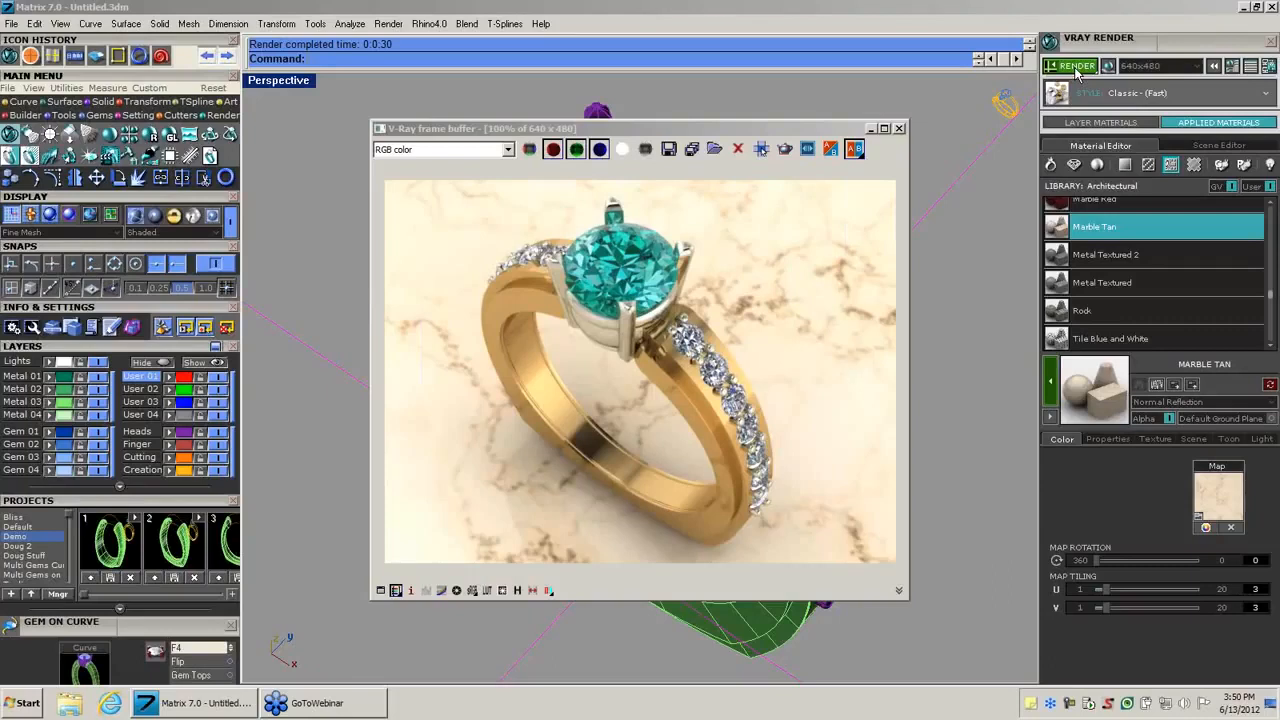
pyautogui.click(899, 128)
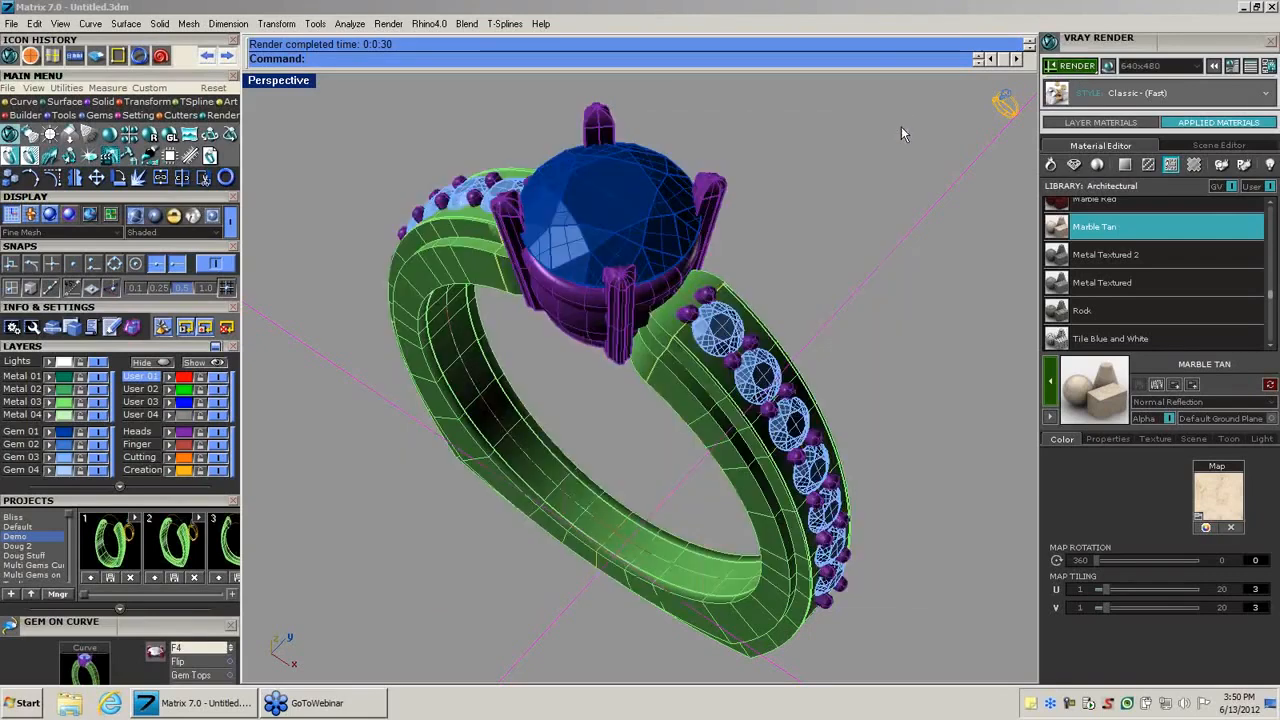
# Apply the standard Diamond gem material to the centre stone, render the ring again, and close the image.
pyautogui.click(618, 220)
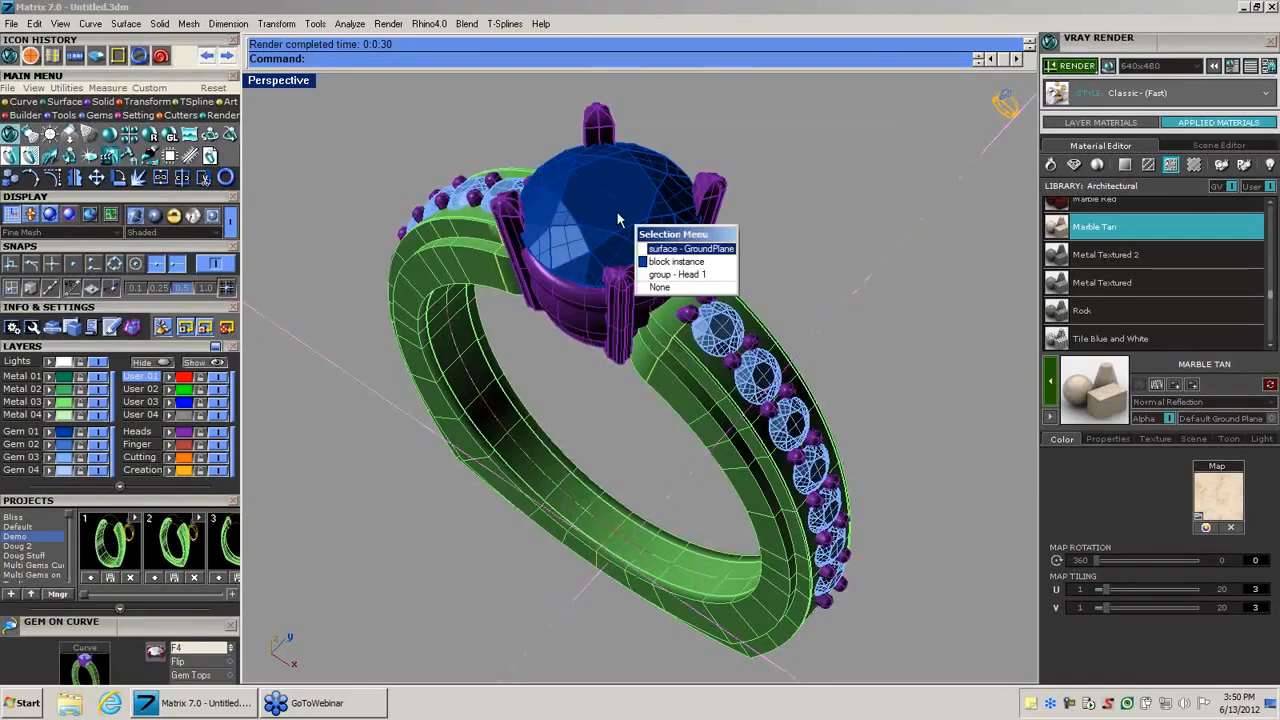
pyautogui.click(660, 262)
pyautogui.click(1075, 165)
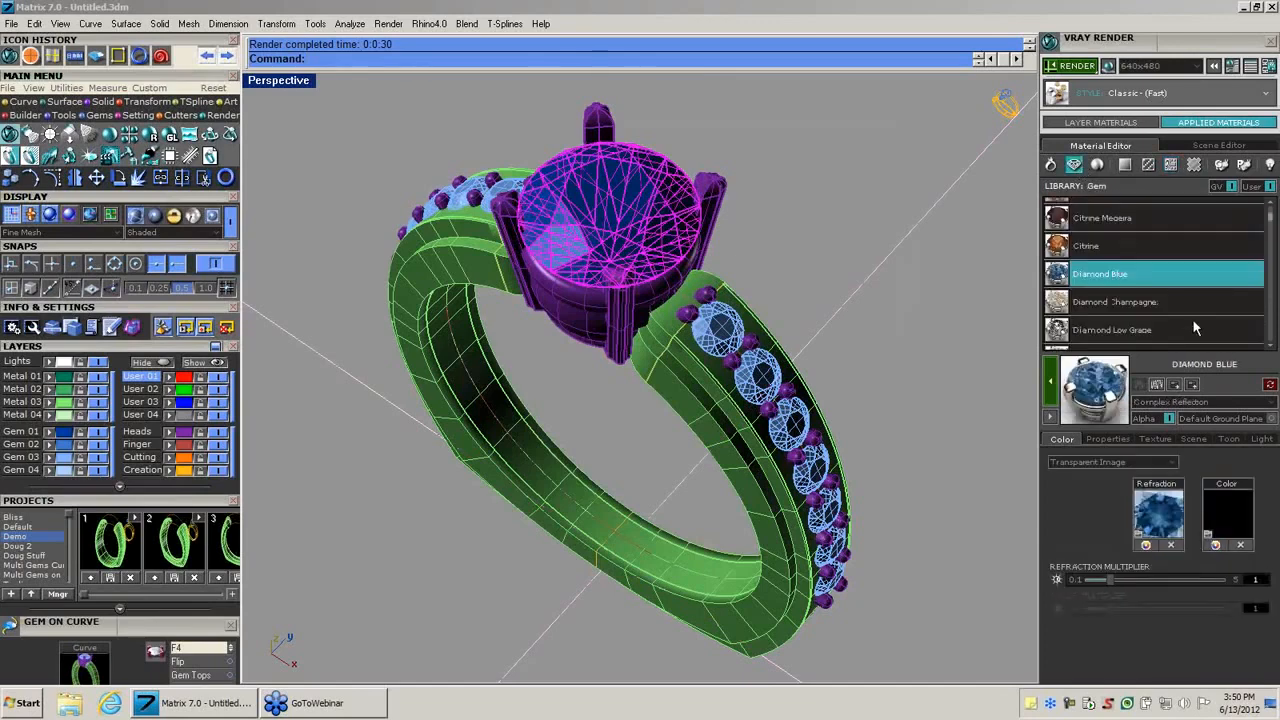
pyautogui.click(1108, 331)
pyautogui.scroll(-3, 1275, 230)
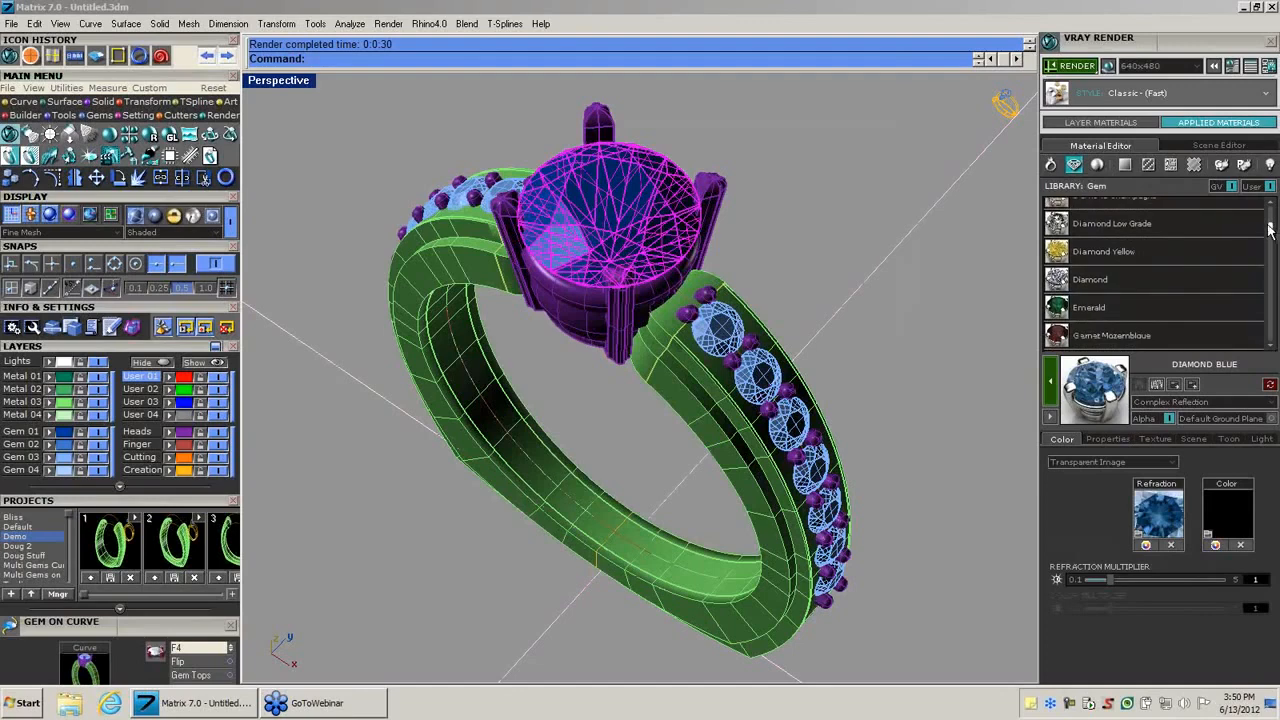
pyautogui.click(1078, 282)
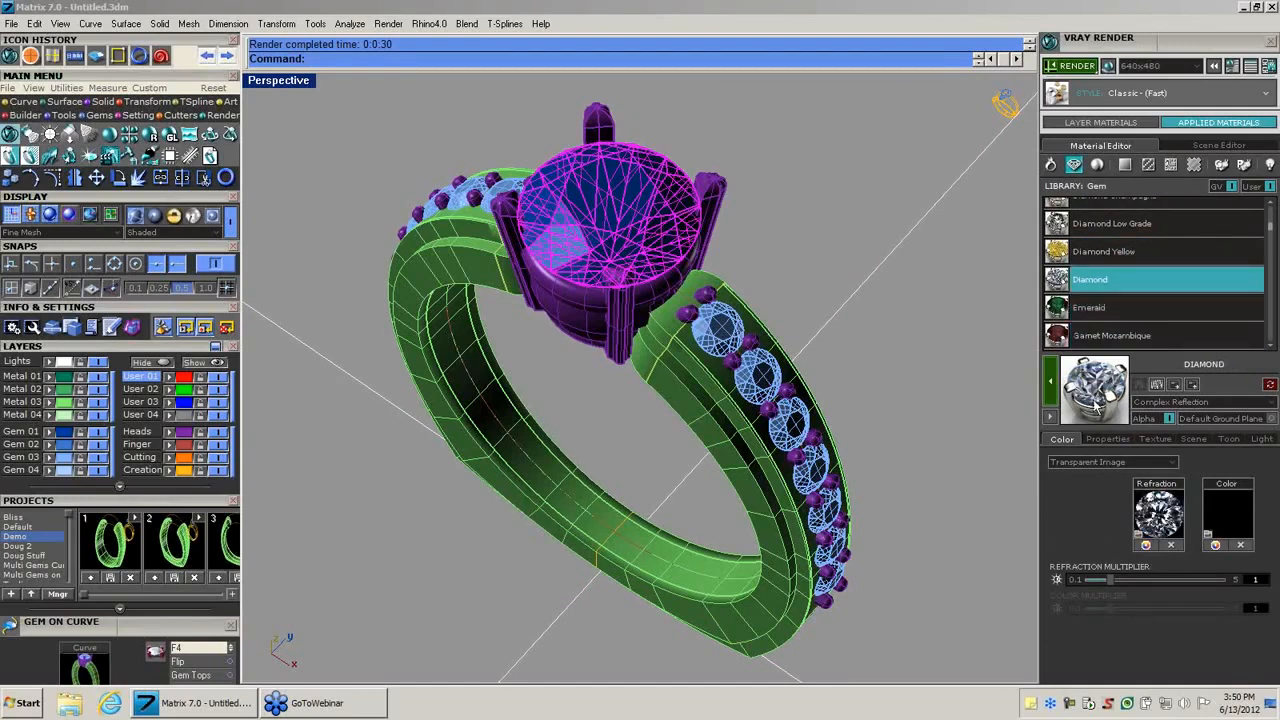
pyautogui.click(1052, 386)
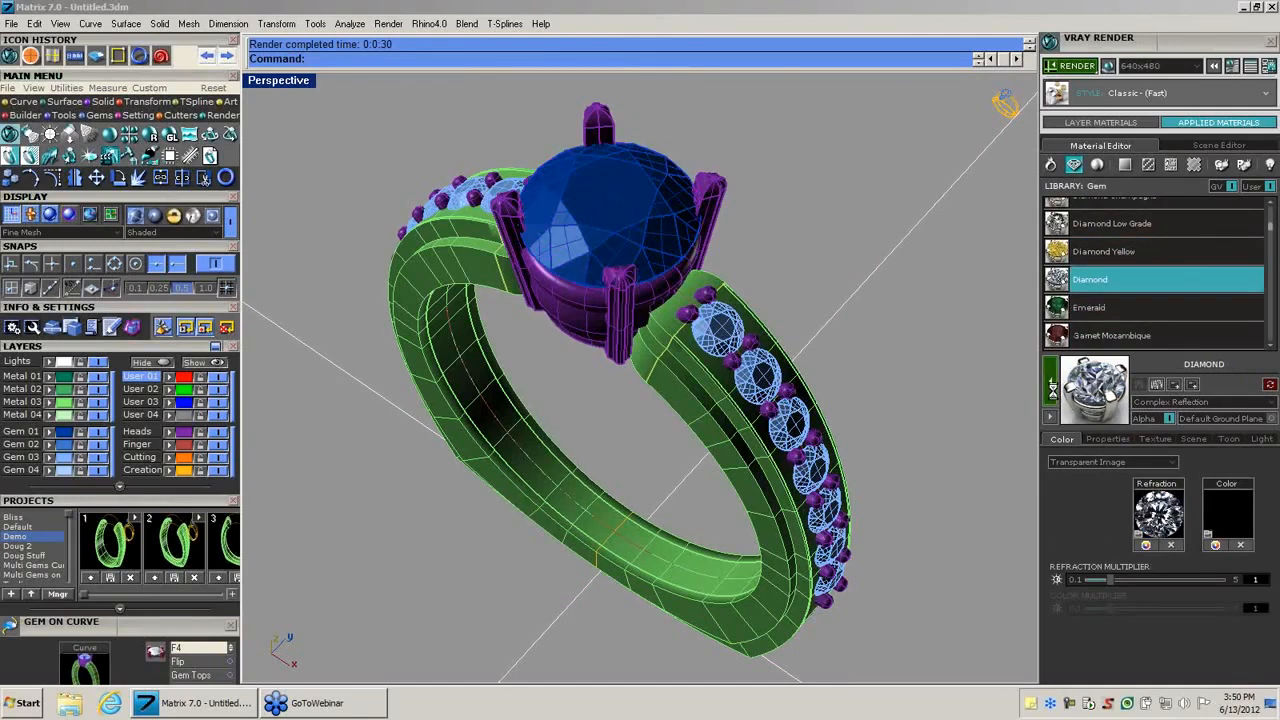
pyautogui.click(1052, 386)
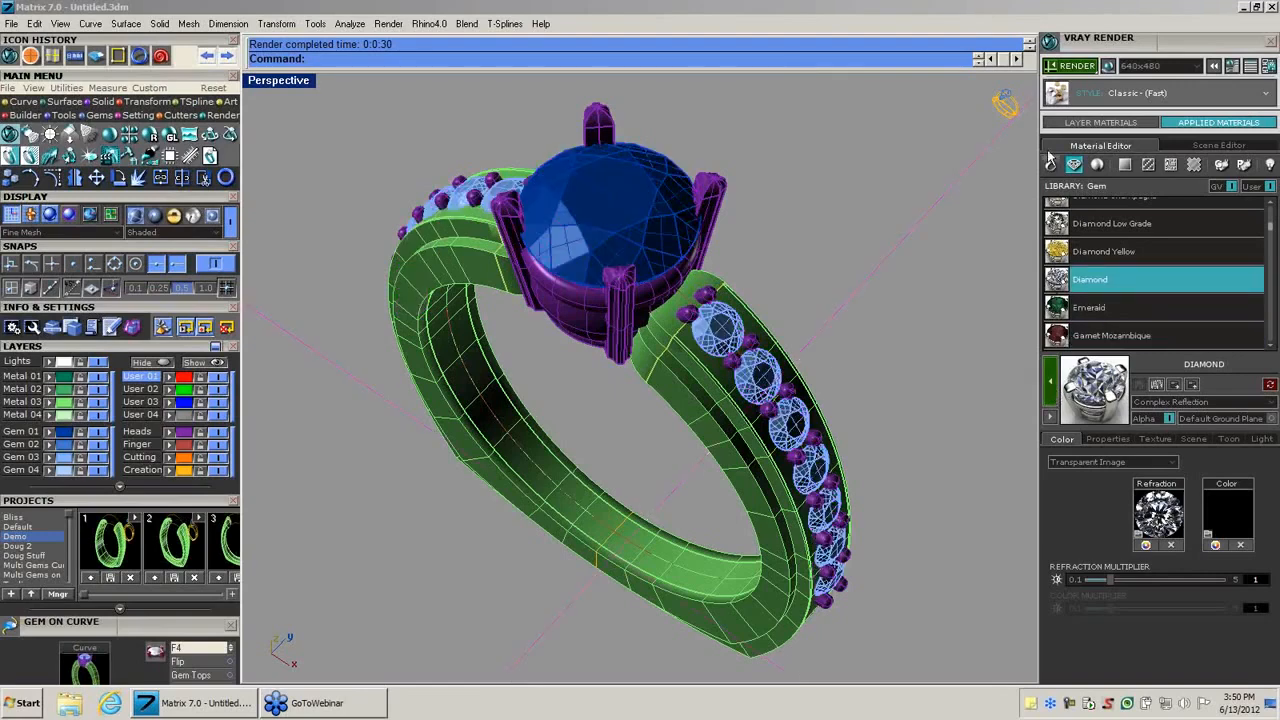
pyautogui.click(1076, 67)
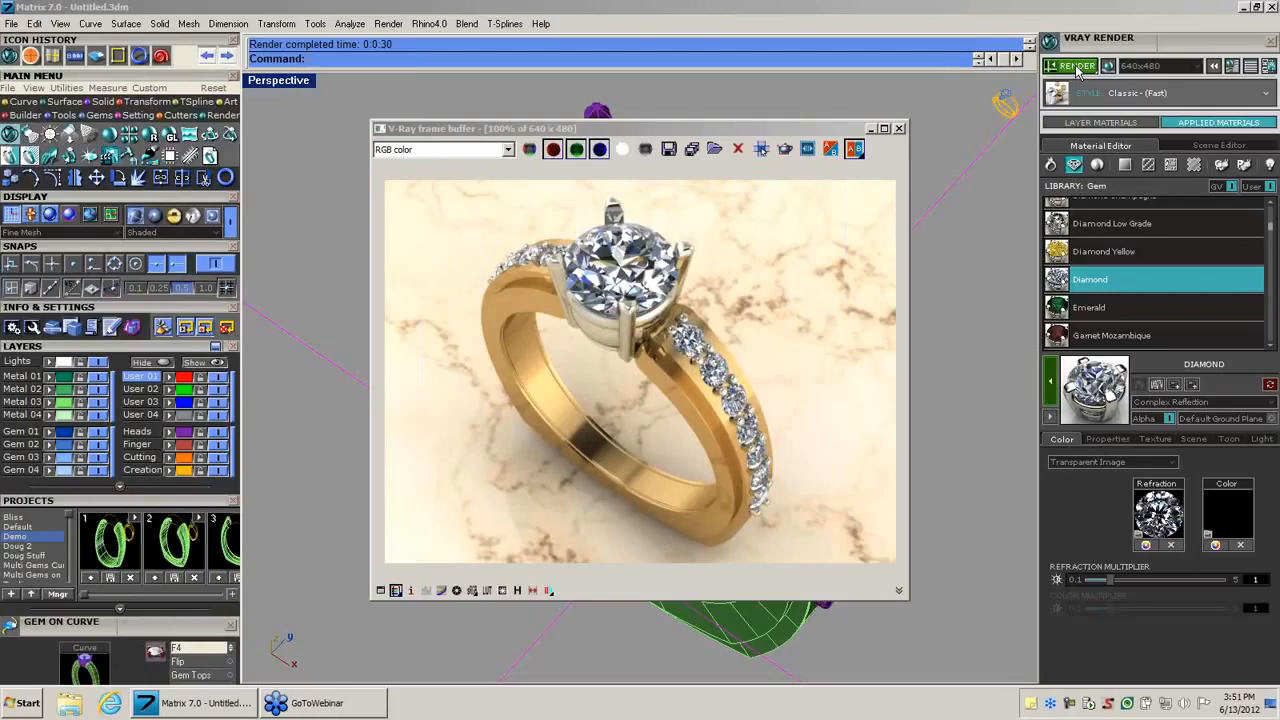
pyautogui.click(900, 130)
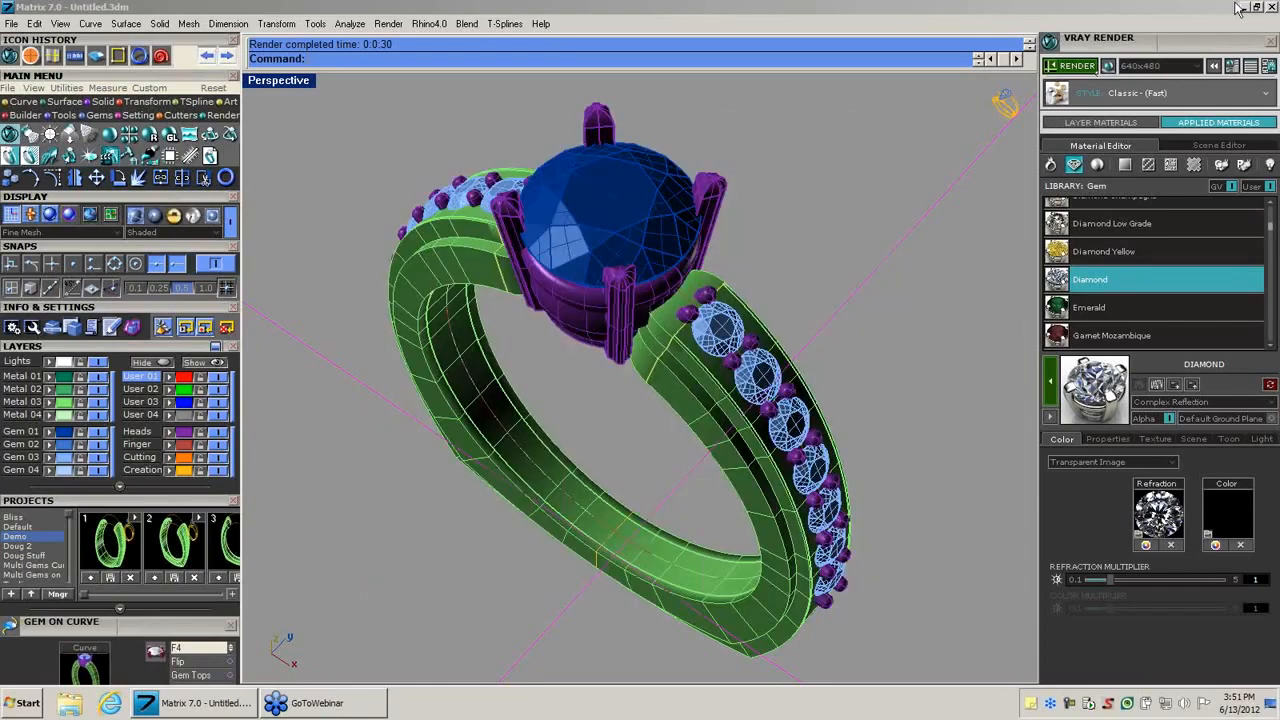
# Open the VRAY Renders folder from the desktop and start a slide show from the image "@ Piece Bangle finished.JPG".
pyautogui.click(1243, 7)
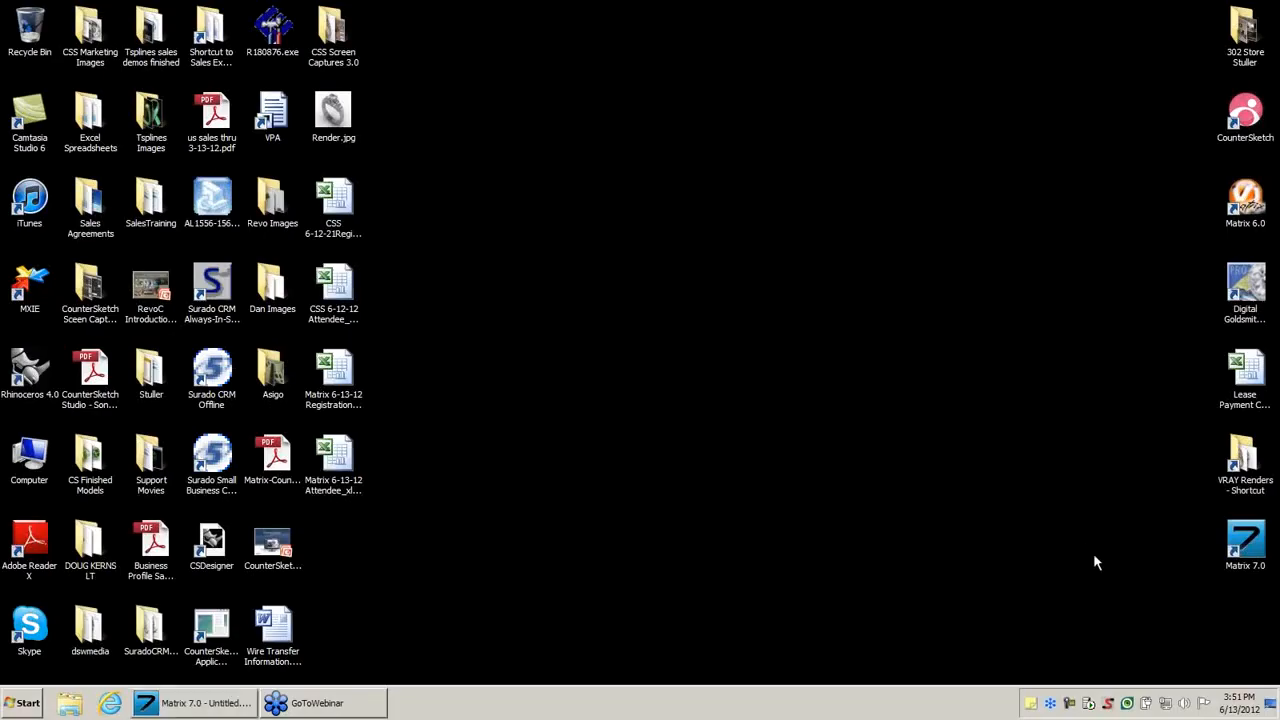
pyautogui.doubleClick(1237, 473)
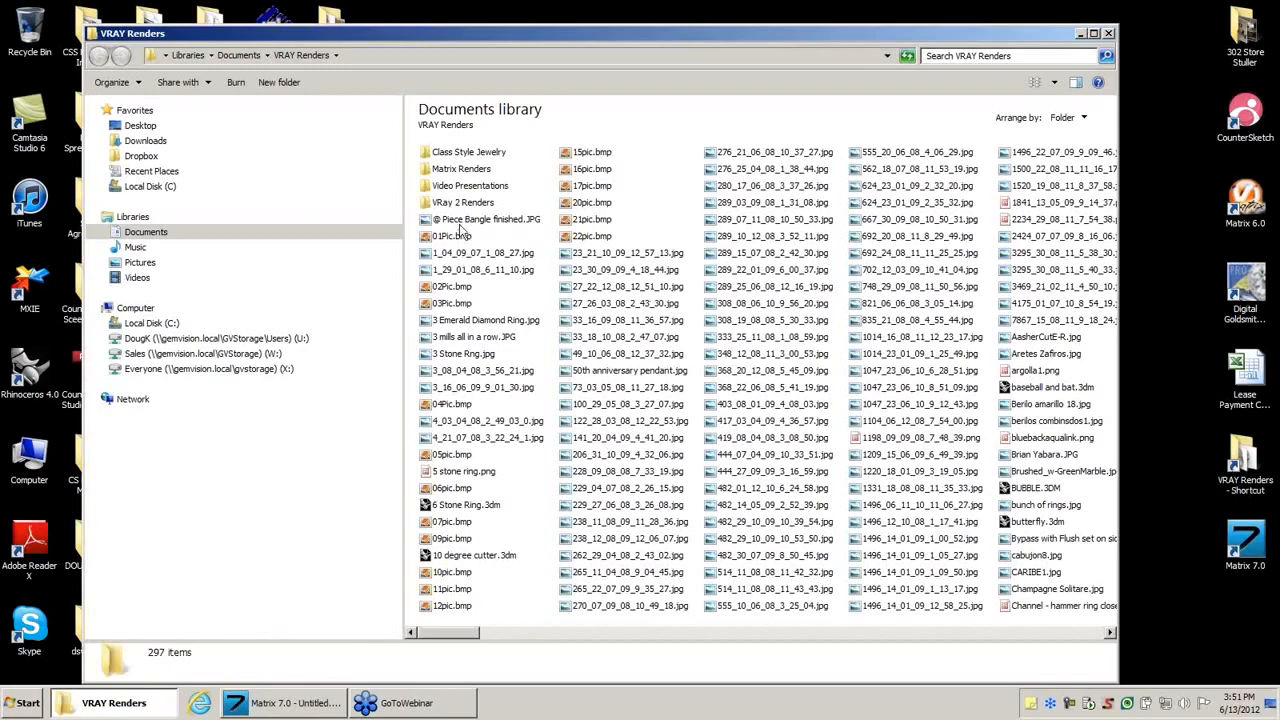
pyautogui.click(465, 222)
pyautogui.doubleClick(466, 224)
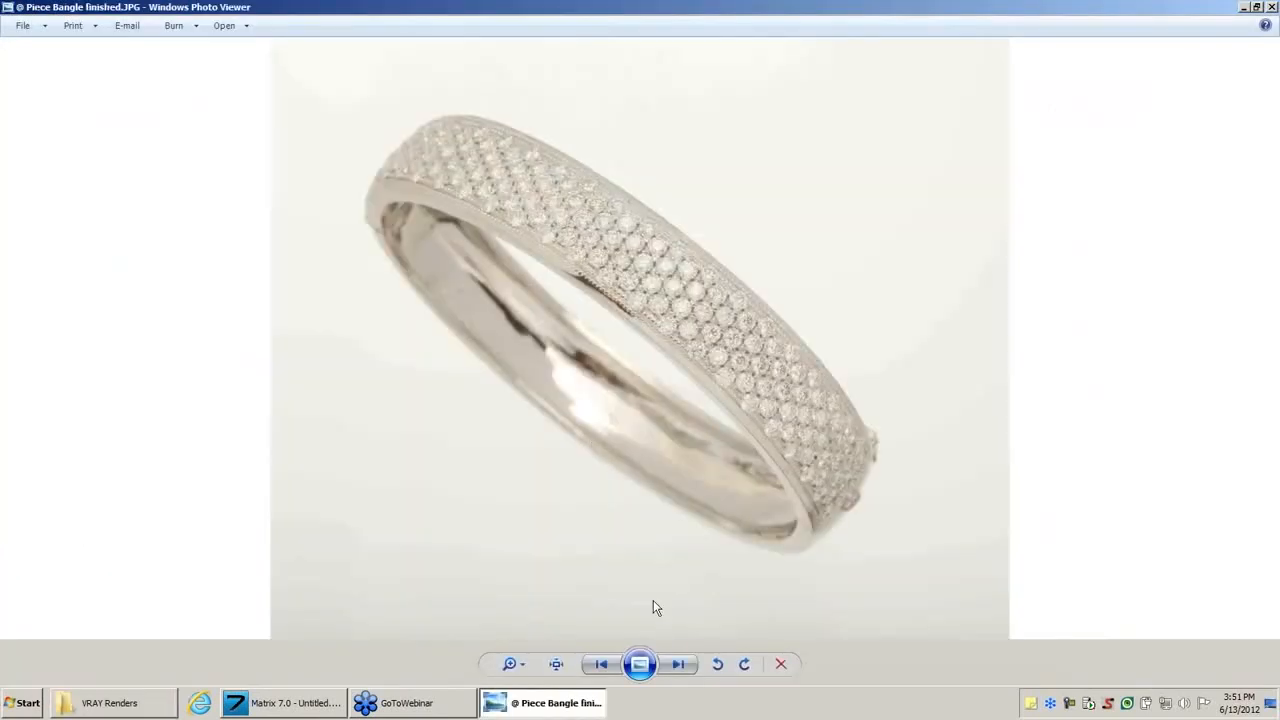
pyautogui.click(639, 664)
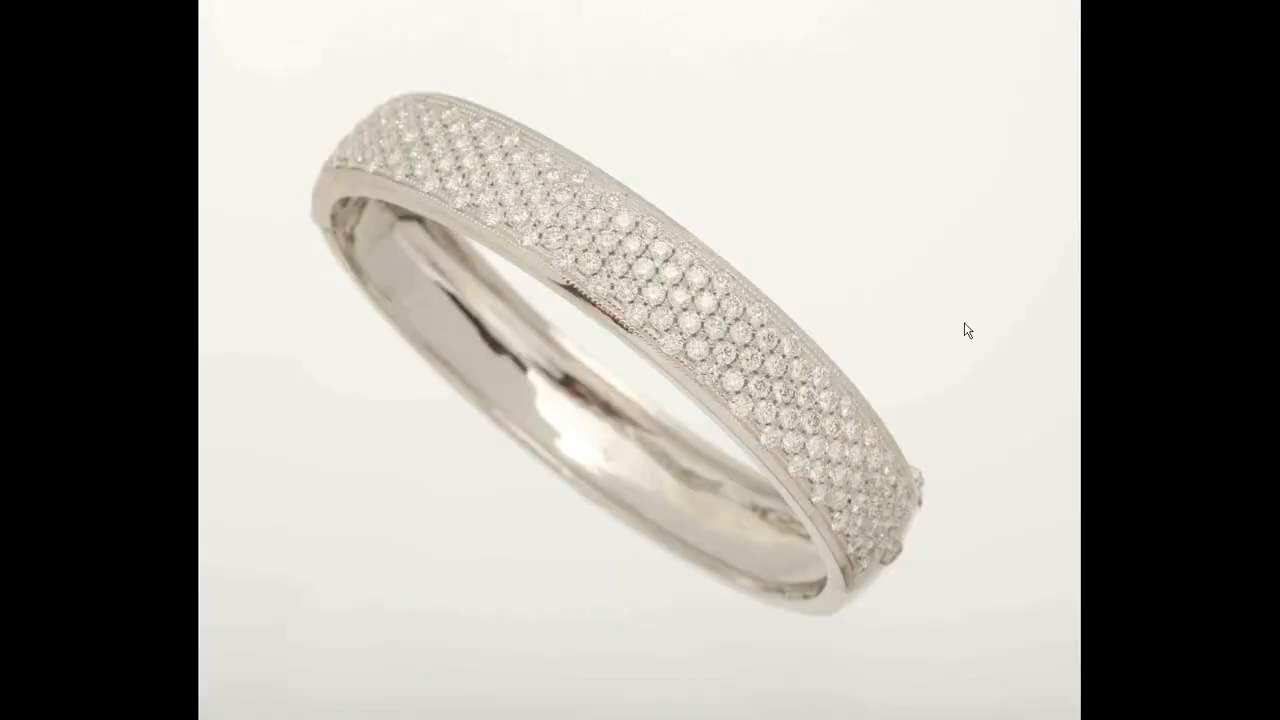